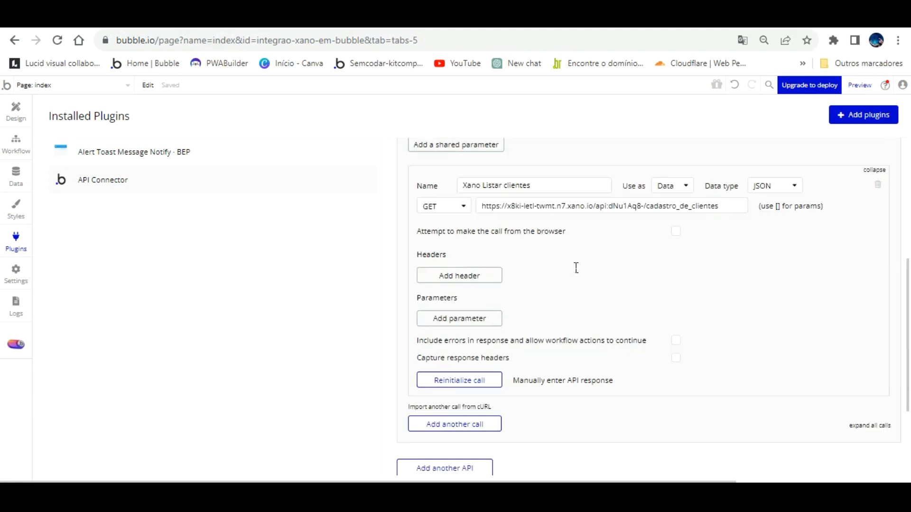
- Review the Xano Default API endpoint list, then return to Bubble's Design editor for the index page
scroll(596, 258, down, 3)
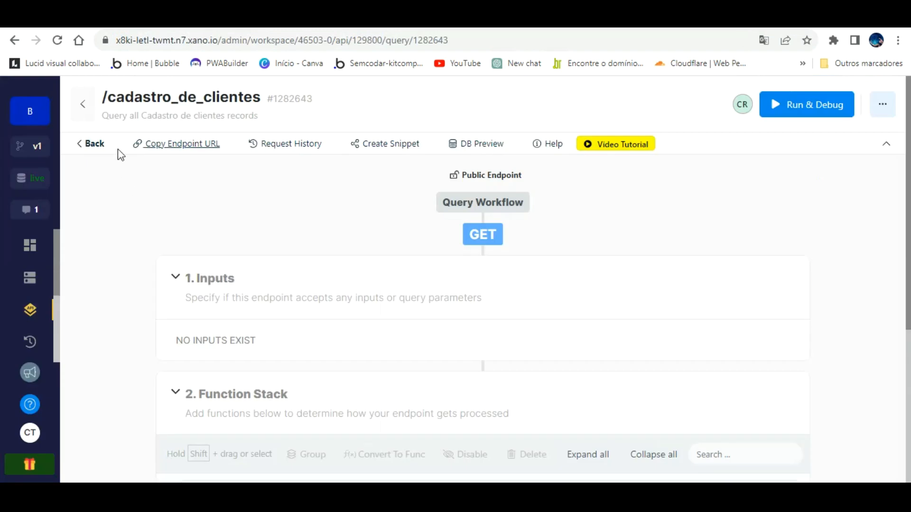
click(90, 142)
scroll(429, 310, down, 5)
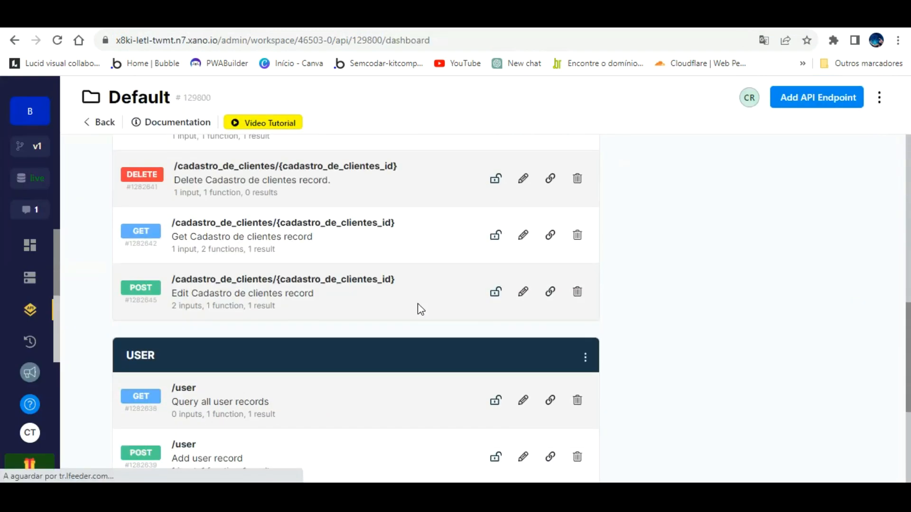
scroll(418, 308, up, 3)
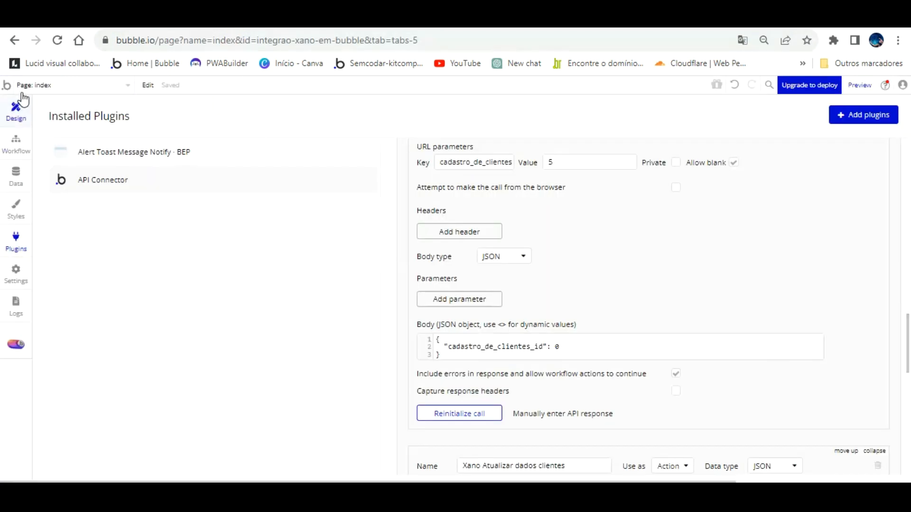
click(19, 100)
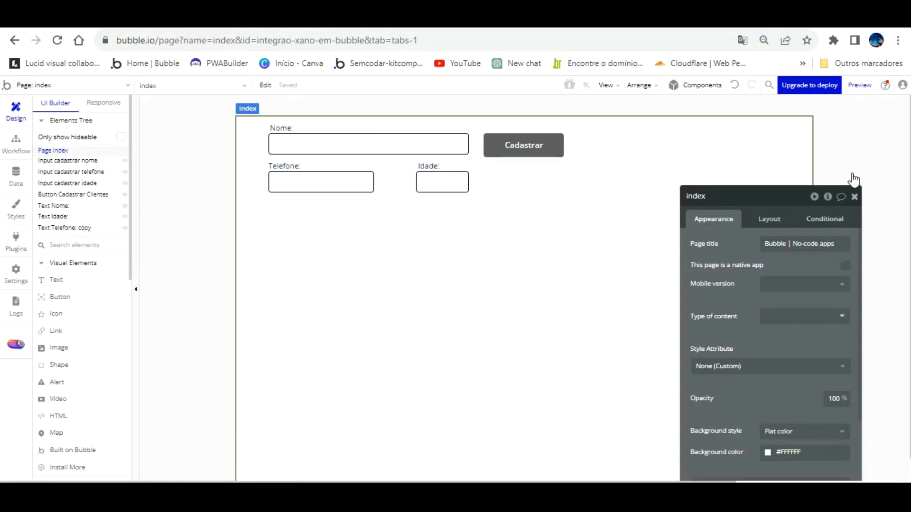
click(855, 197)
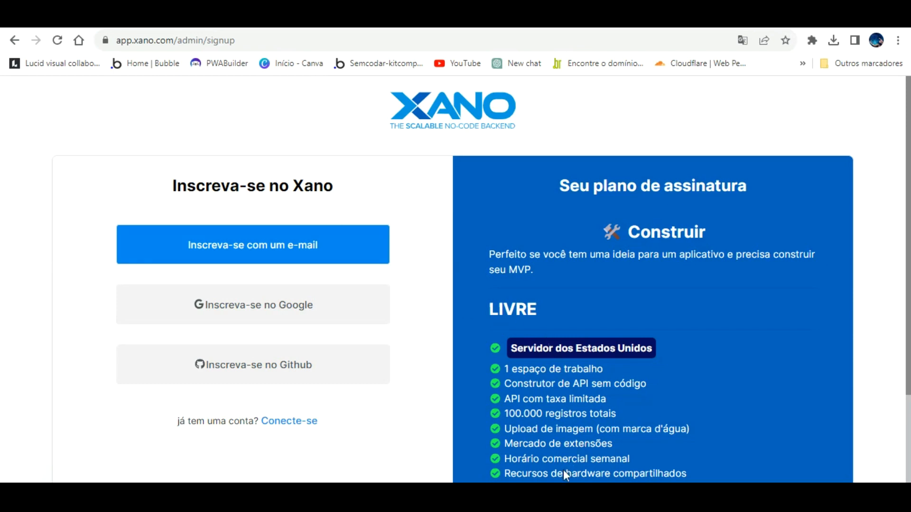
- Bring up the Word notes at the title 'Utilizando XANO como banco de dados externo em Bubble'
key(alt+Tab)
scroll(429, 235, up, 10)
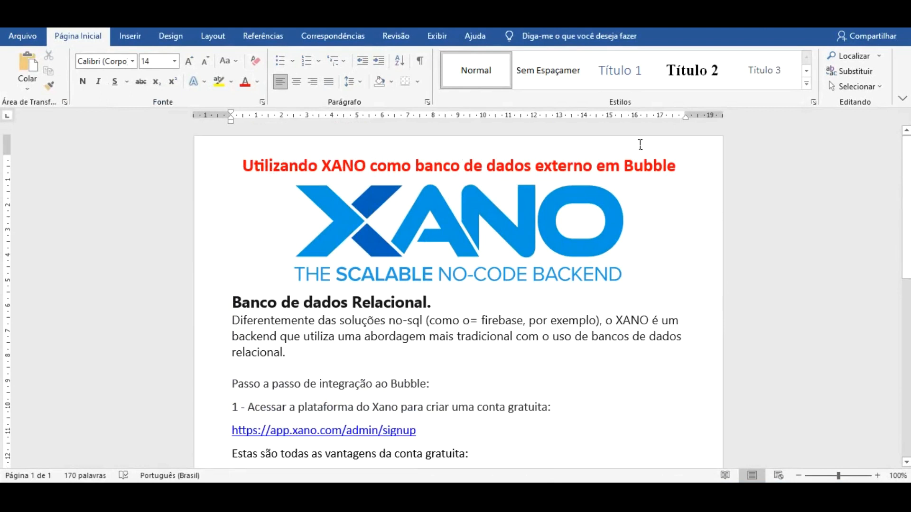
- Read through the integration steps in the Word notes, then go back to Xano's signup page
scroll(353, 266, down, 2)
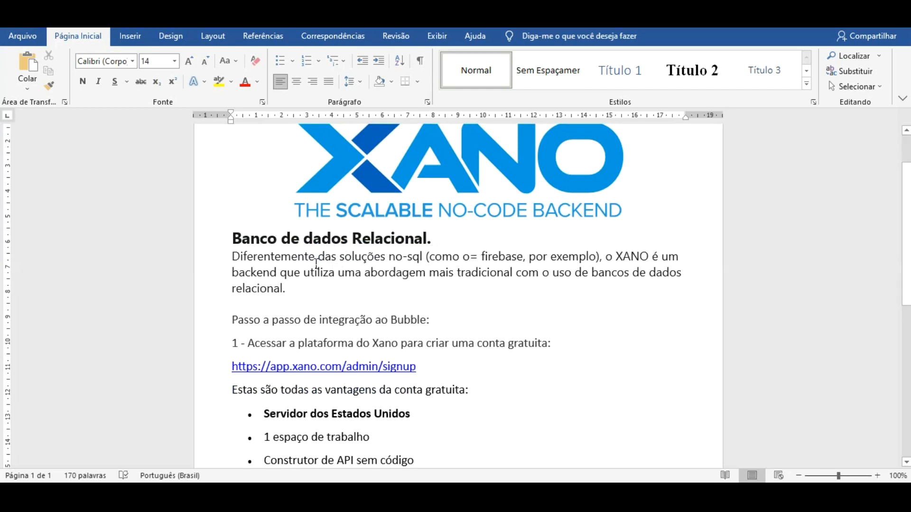
scroll(317, 264, down, 3)
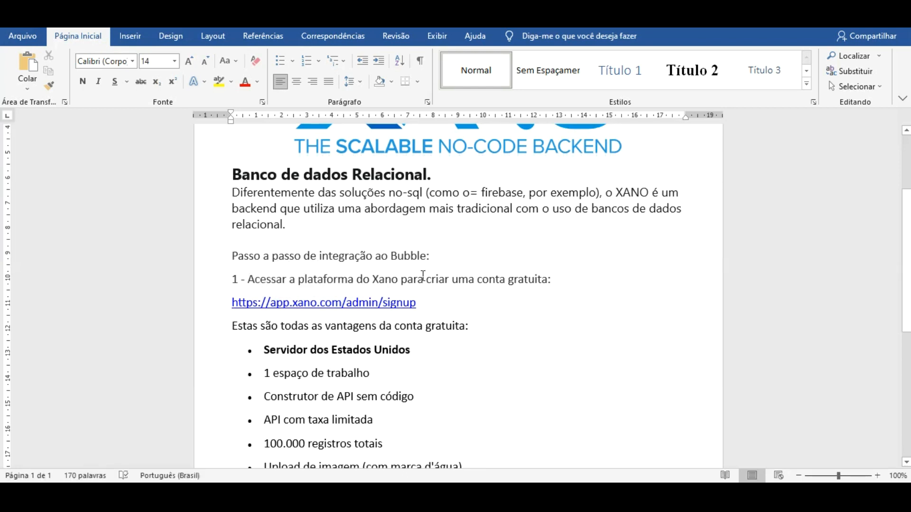
scroll(423, 275, down, 3)
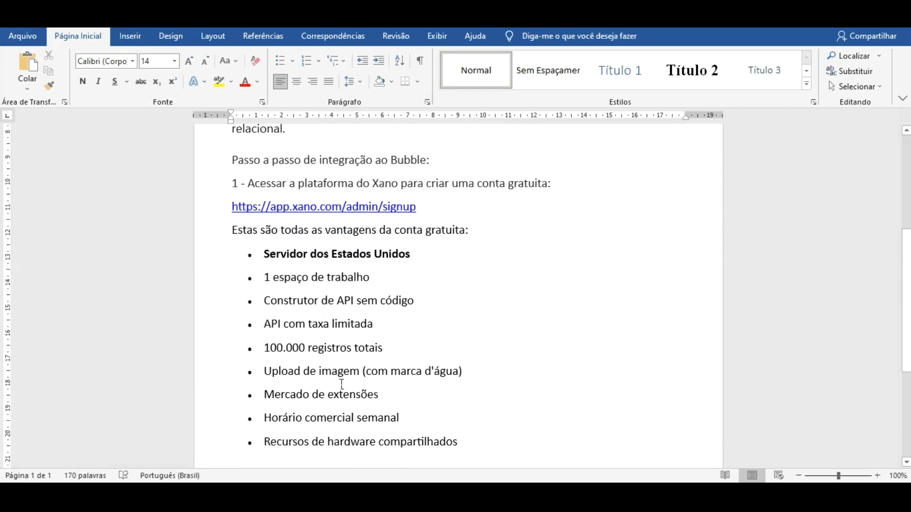
scroll(432, 277, down, 6)
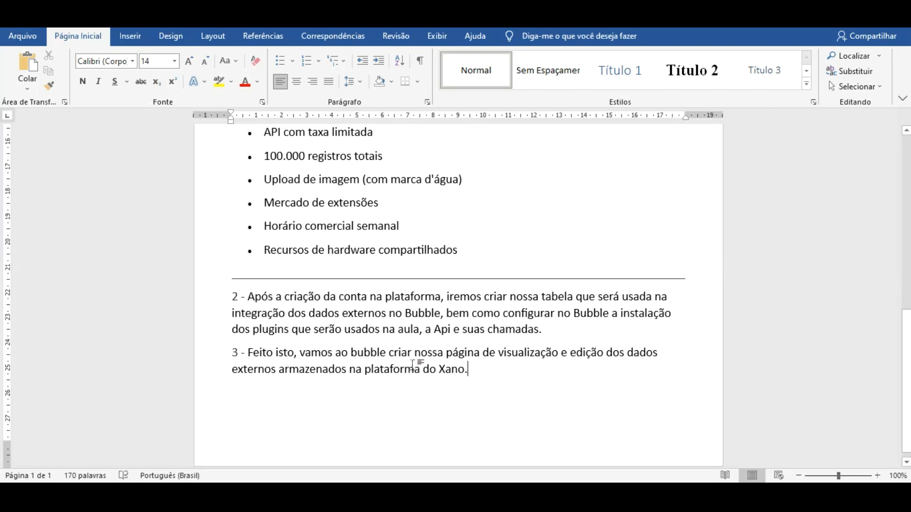
scroll(351, 243, up, 5)
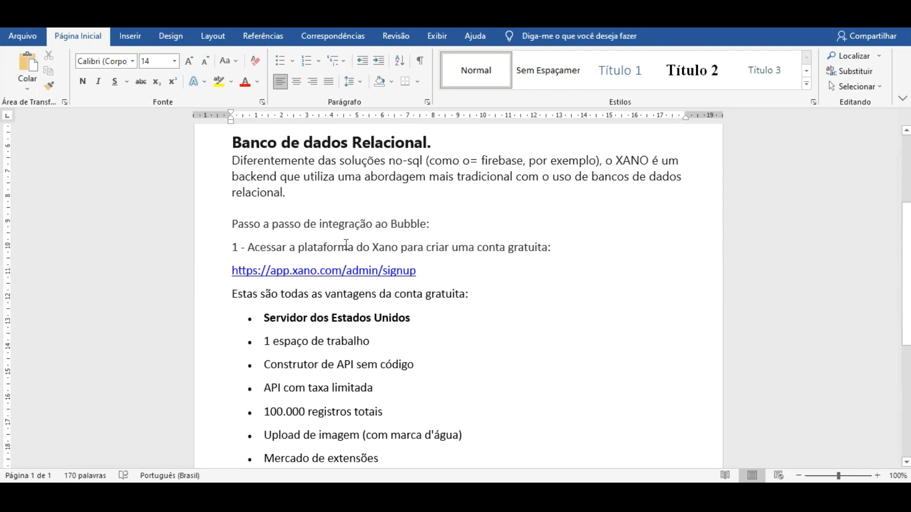
click(386, 492)
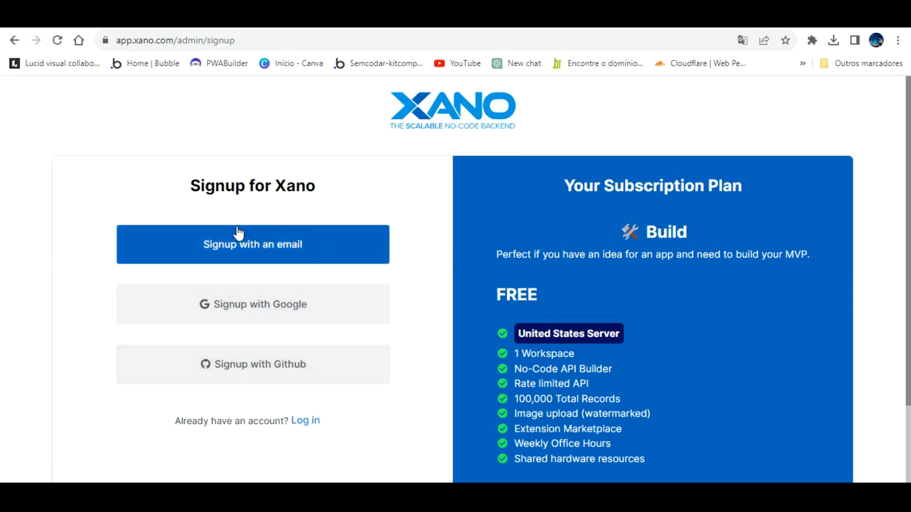
- Sign up for Xano by e-mail, entering full name, e-mail address and password, accepting the terms
click(270, 237)
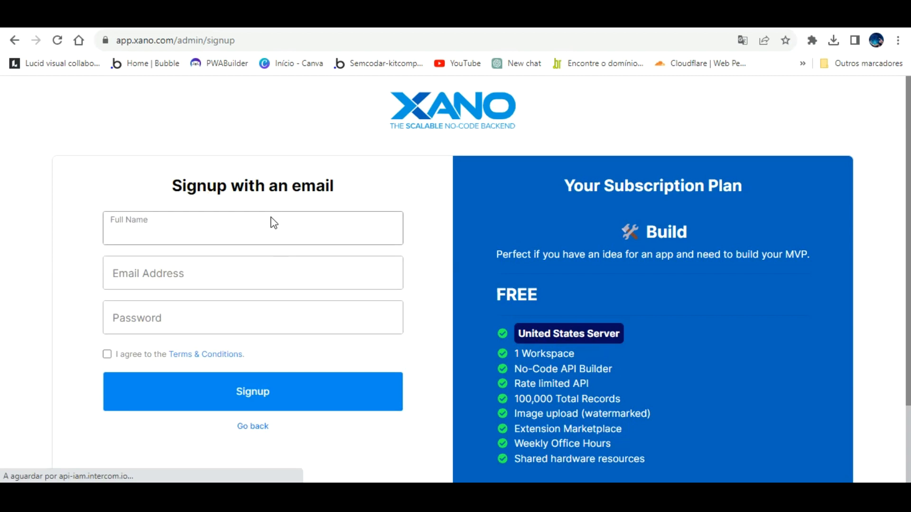
text(Canal)
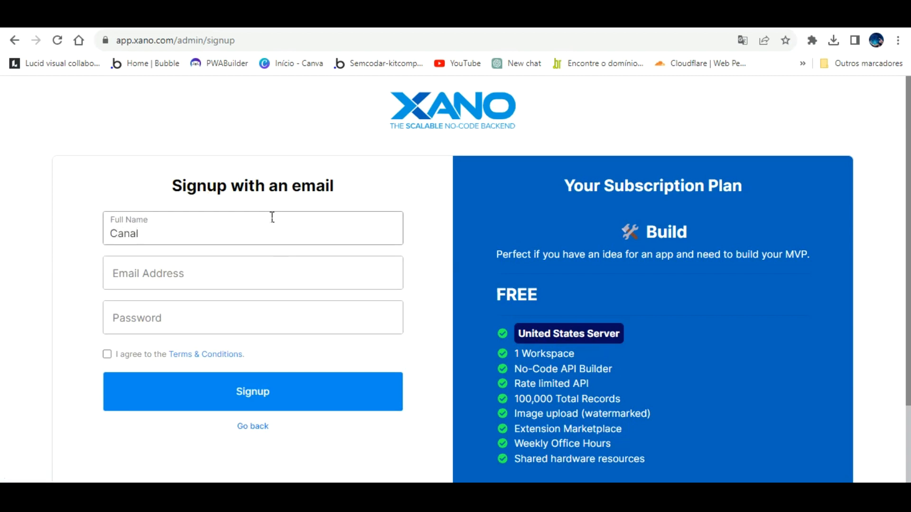
text( RIncão Informática)
key(Tab)
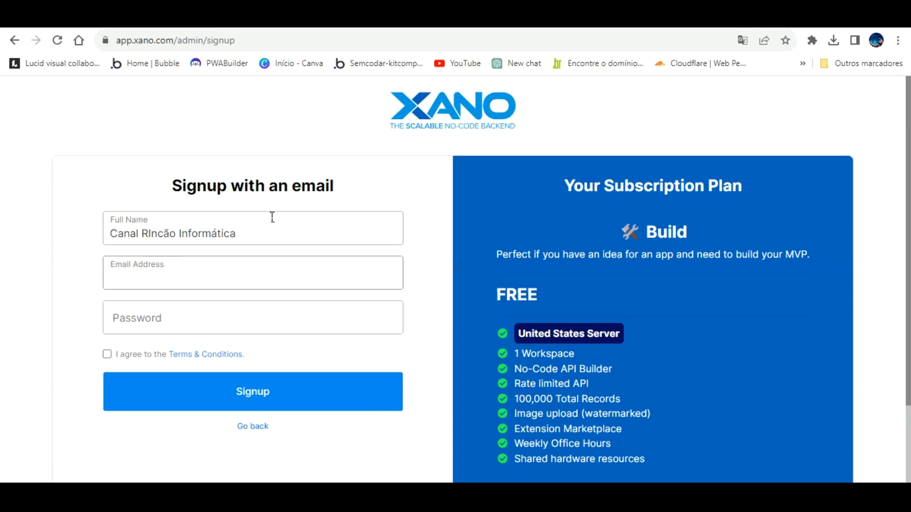
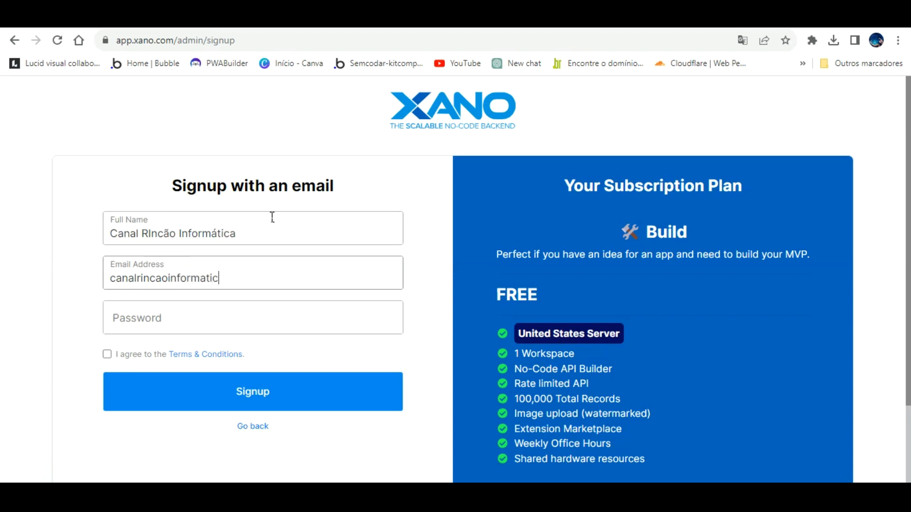
key(Tab)
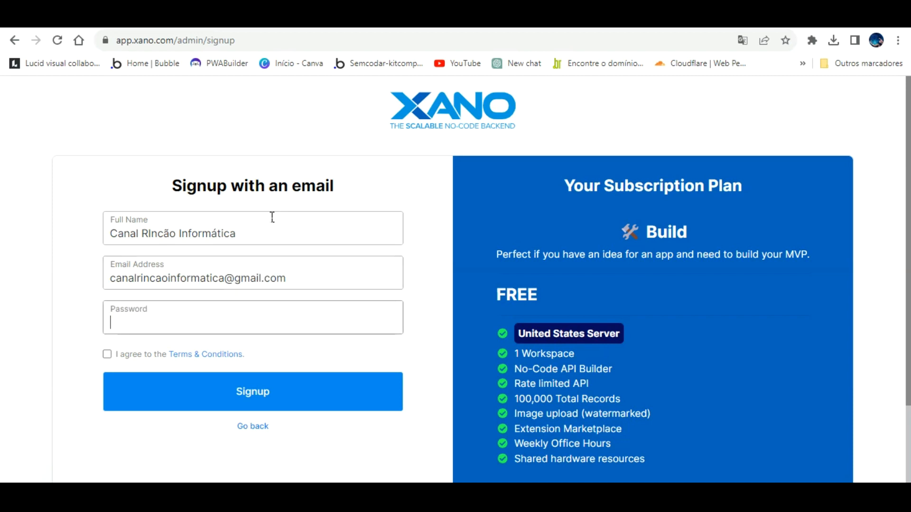
text(•••••••••)
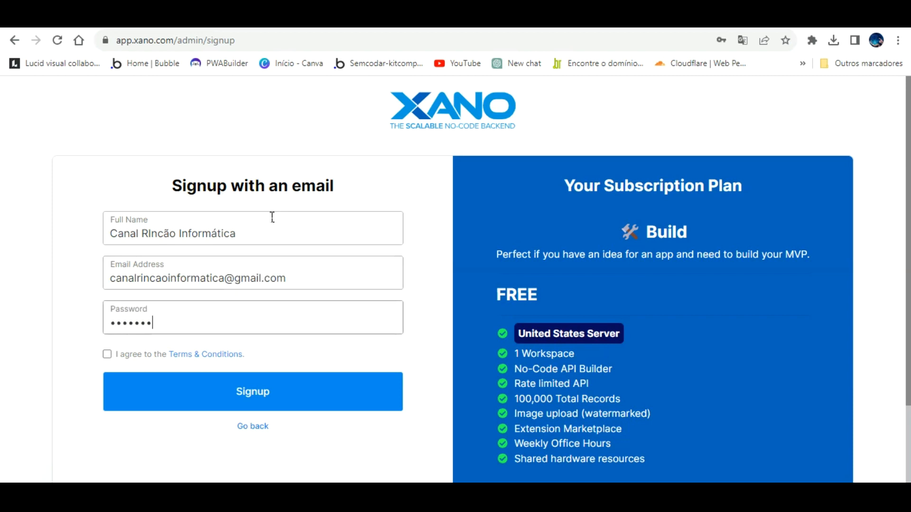
click(112, 332)
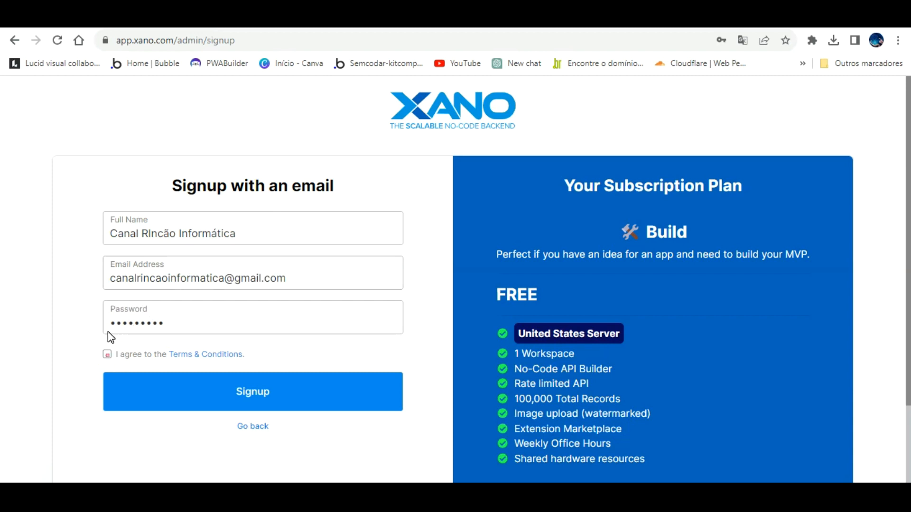
click(107, 355)
click(272, 378)
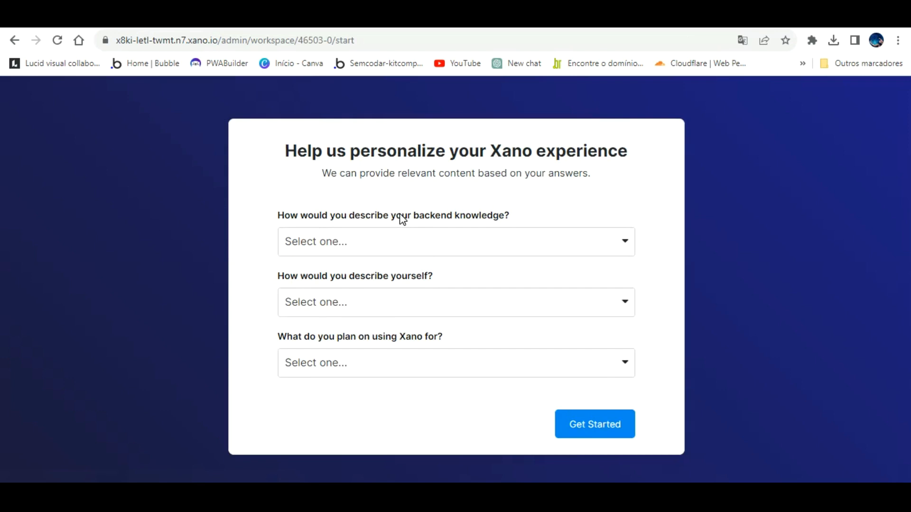
- Answer Beginner backend knowledge, No-Code Developer role and Prototype ideas use, then submit the questionnaire
click(401, 231)
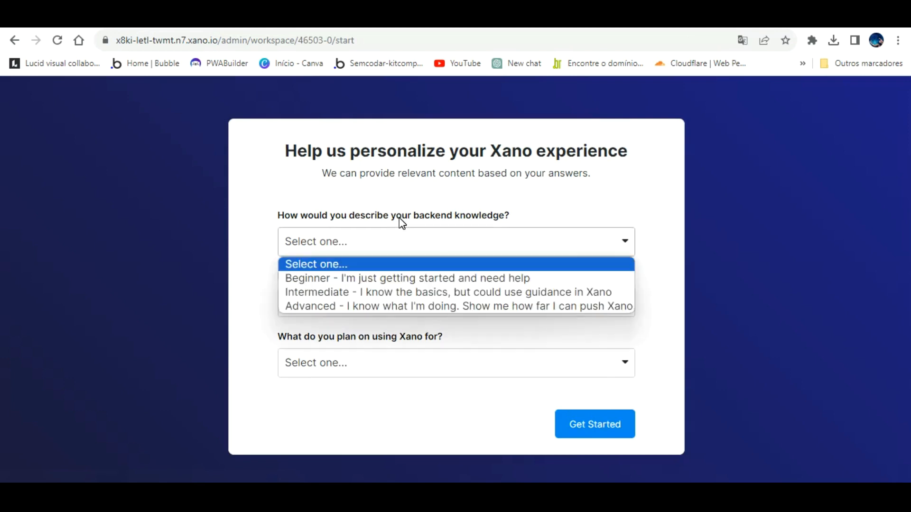
click(404, 278)
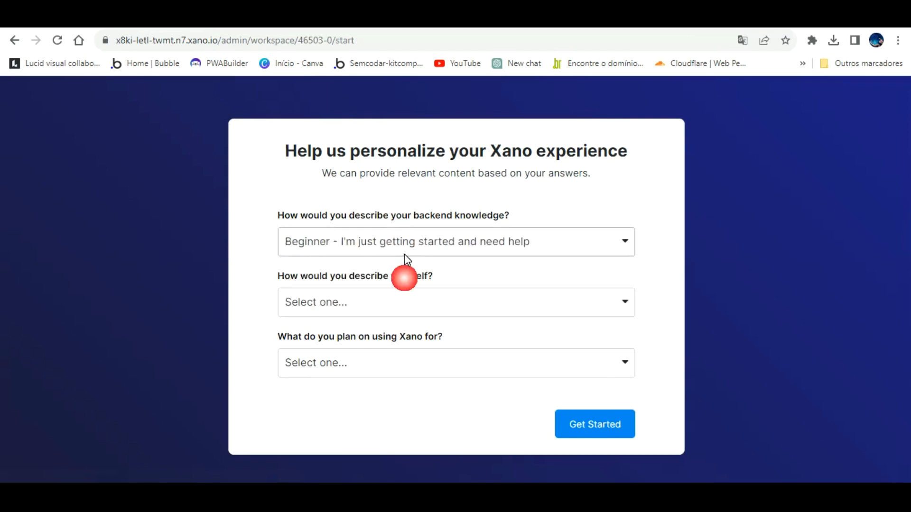
click(403, 239)
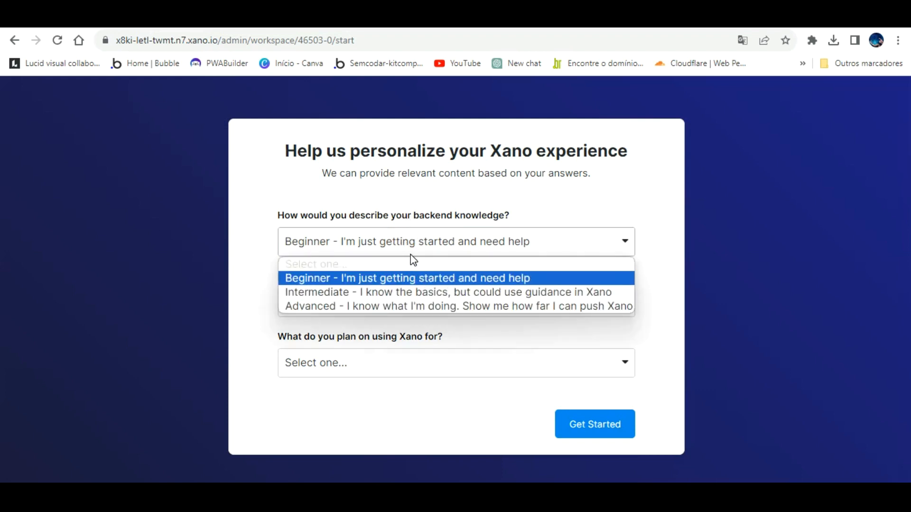
click(575, 195)
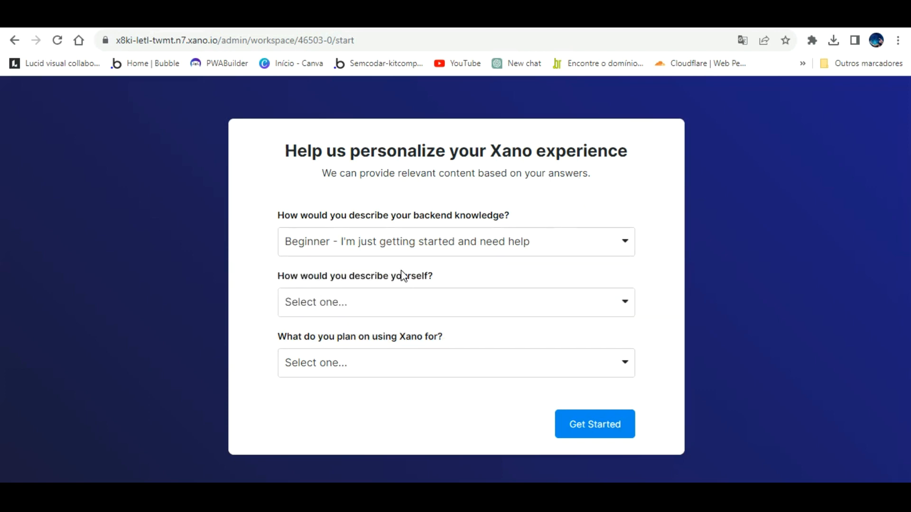
click(401, 291)
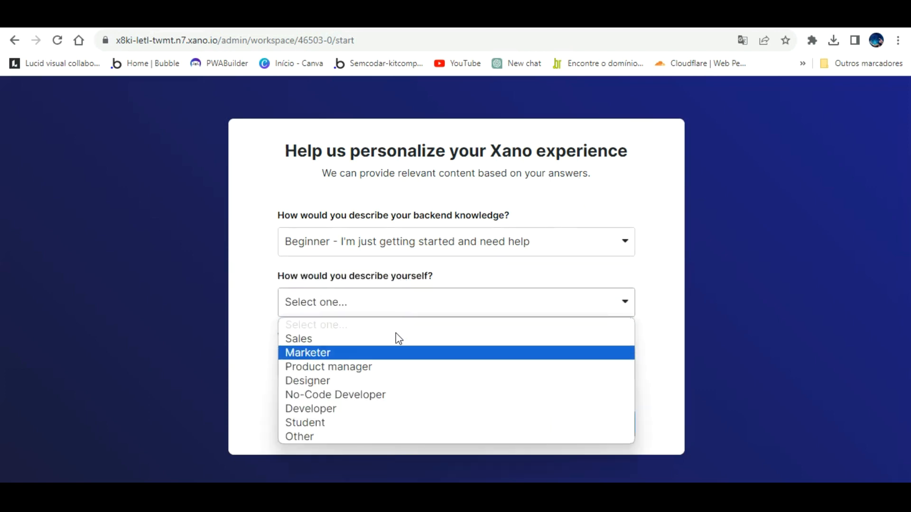
click(385, 394)
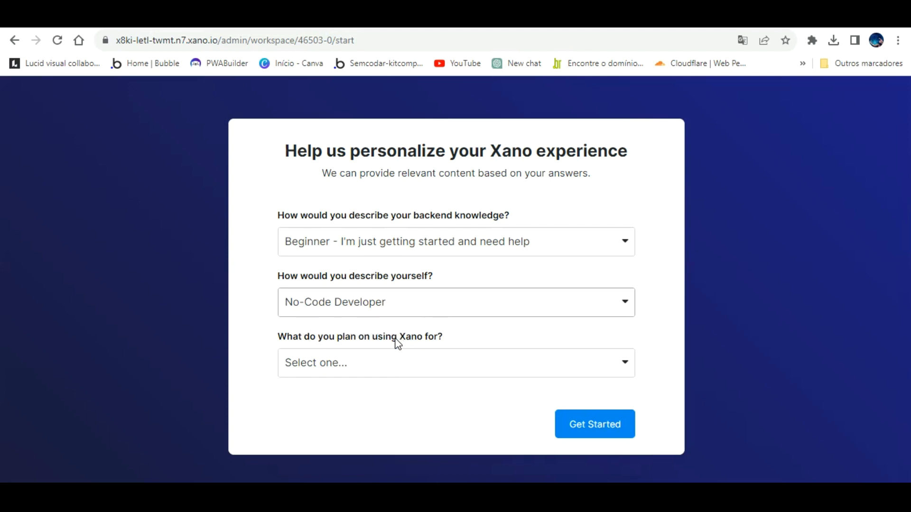
click(394, 362)
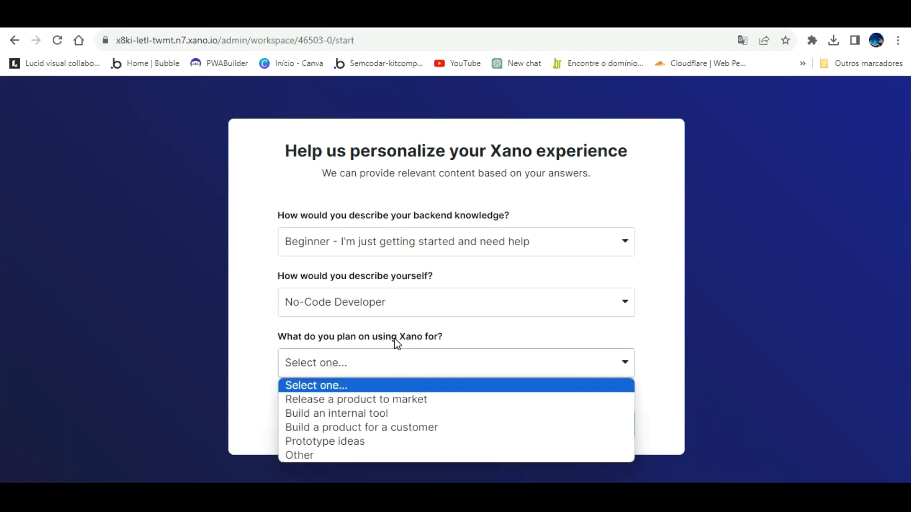
key(Down)
key(Down)
key(Down)
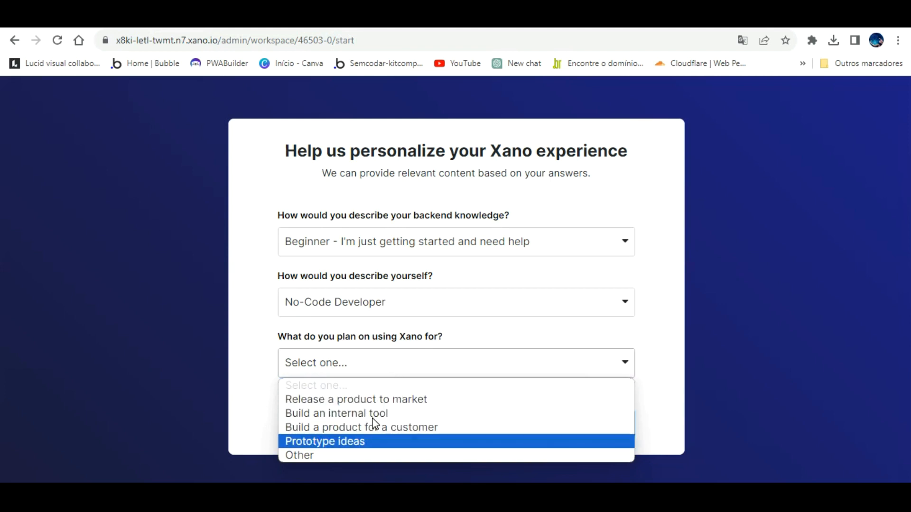
key(Return)
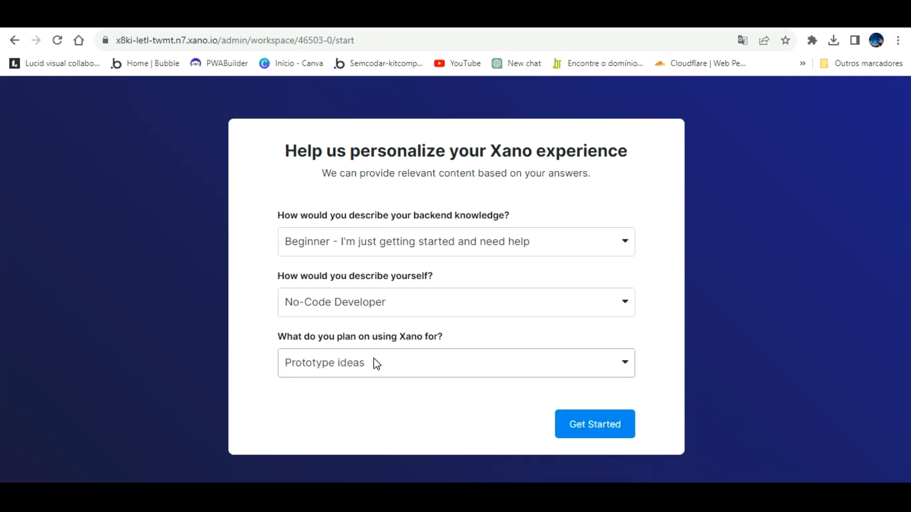
click(597, 412)
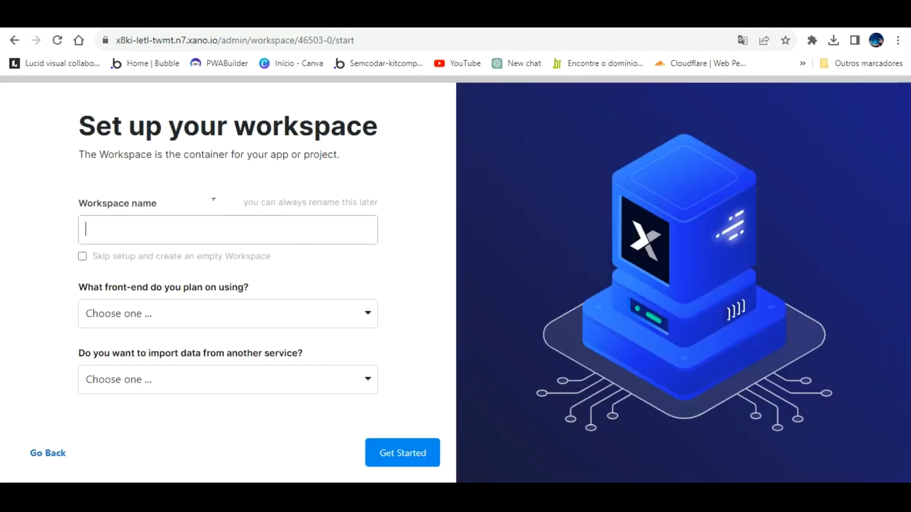
- Name the workspace 'bd teste aula', choose Bubble as front-end, and start fresh without importing data
text(bd teste aula)
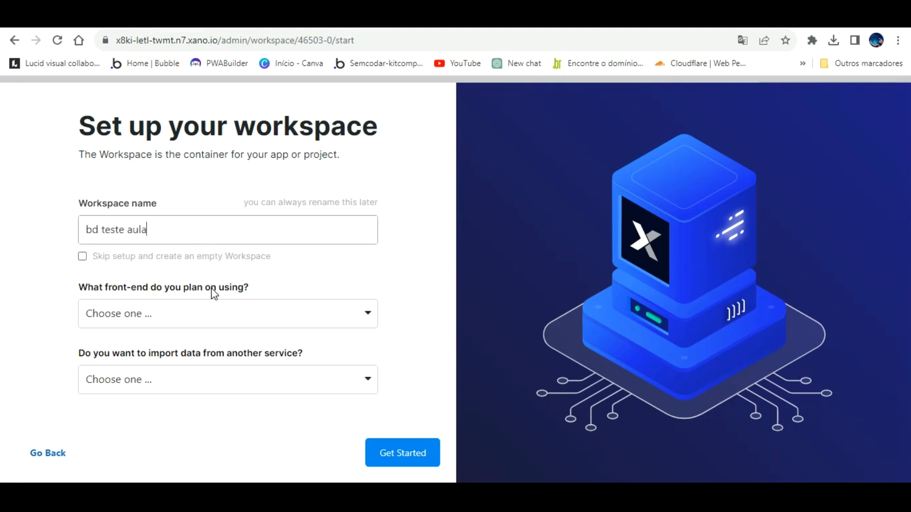
click(211, 311)
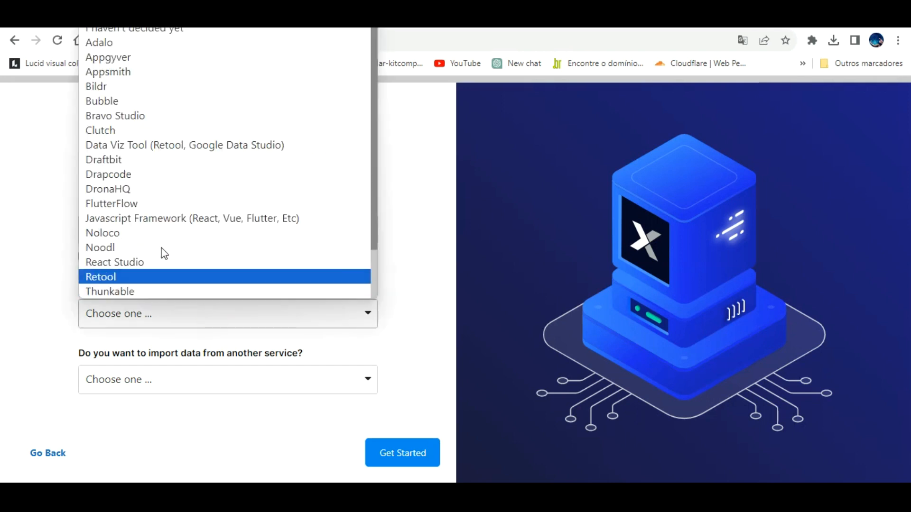
click(141, 101)
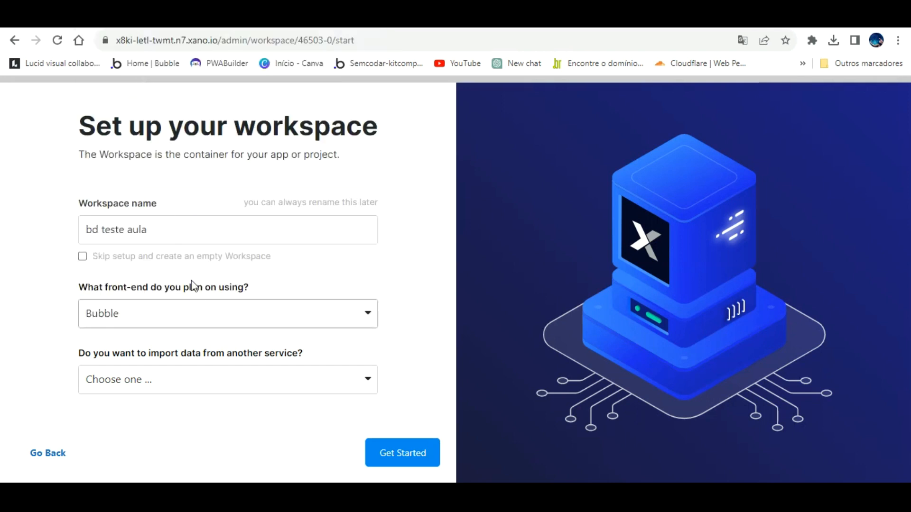
click(181, 304)
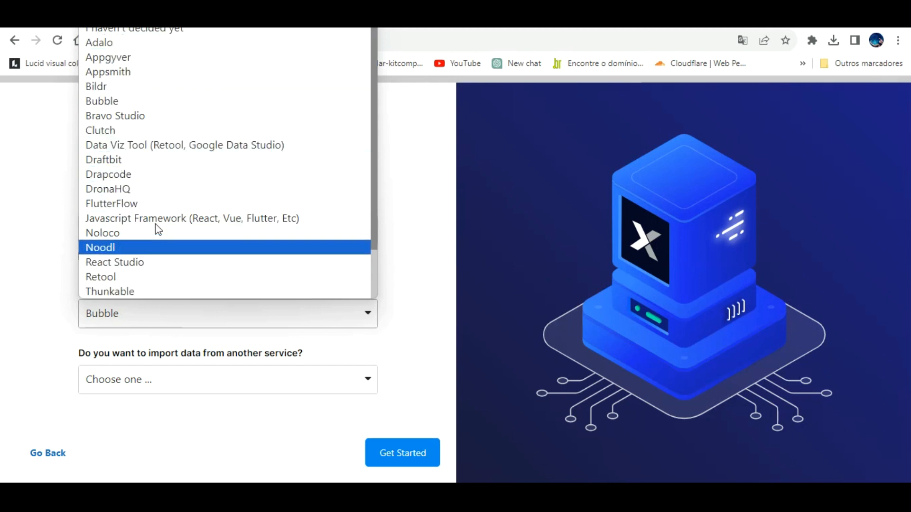
click(142, 100)
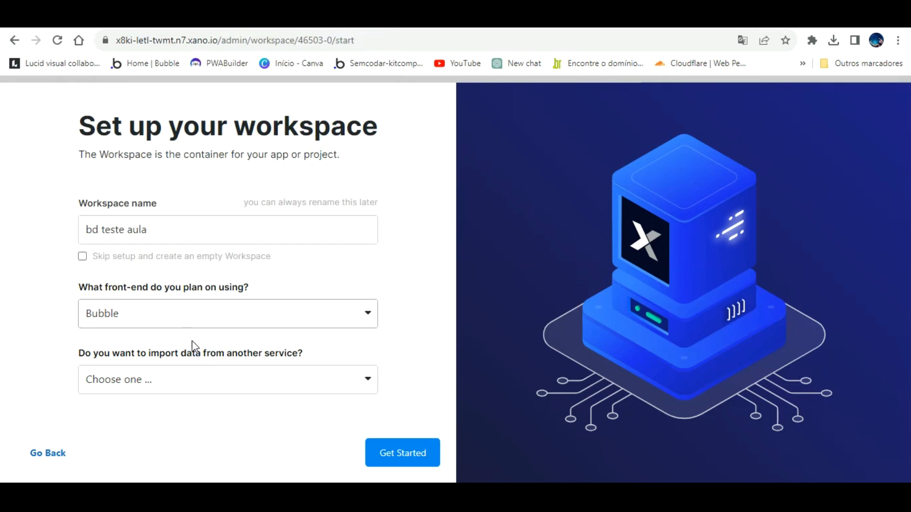
click(199, 369)
click(160, 298)
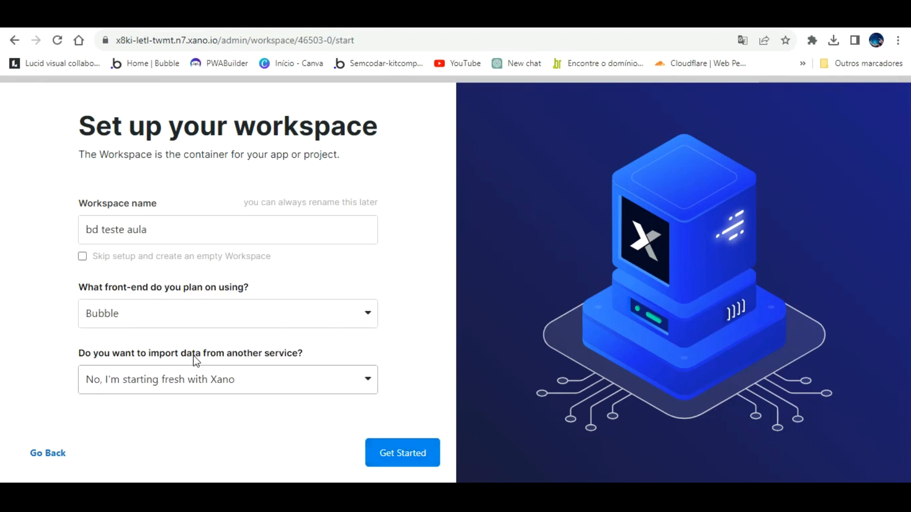
click(399, 439)
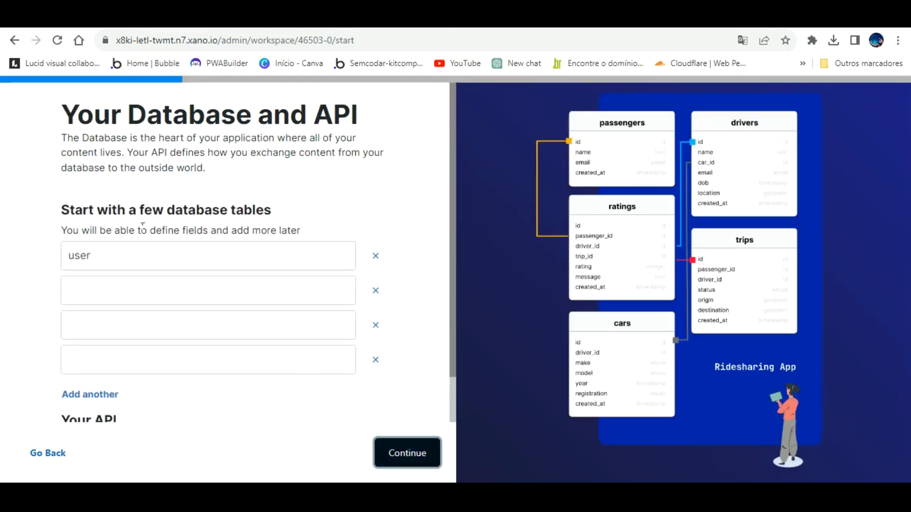
- Add a 'Cadastro de clientes' table beside user, remove the two empty rows, and keep CRUD endpoints
click(141, 251)
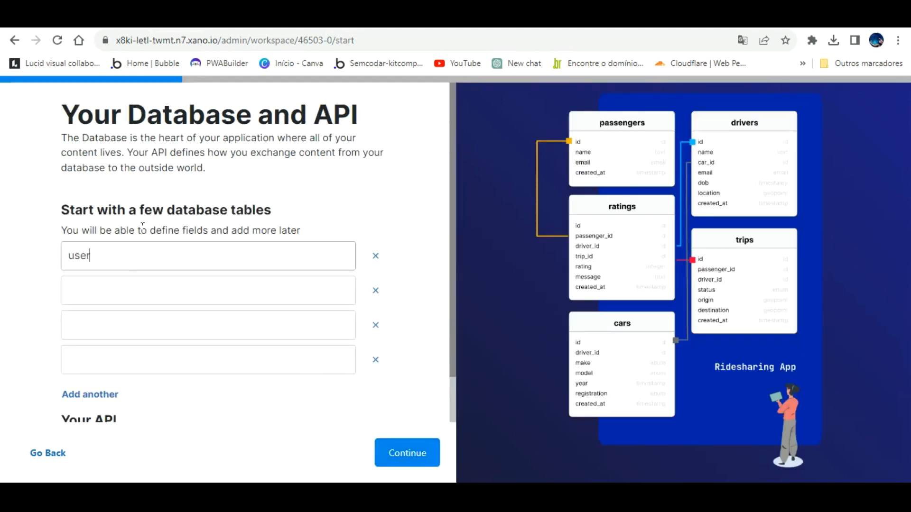
key(Tab)
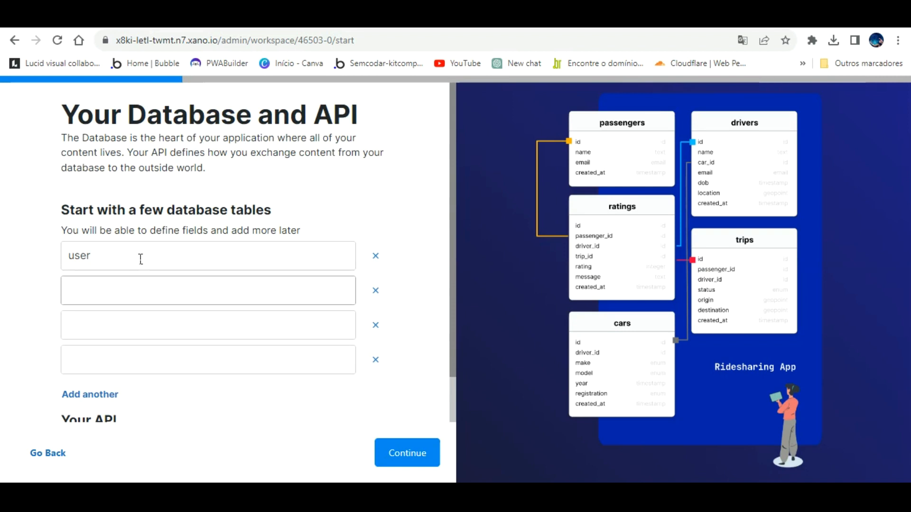
text(CaDD)
key(BackSpace)
text(das)
text(entes)
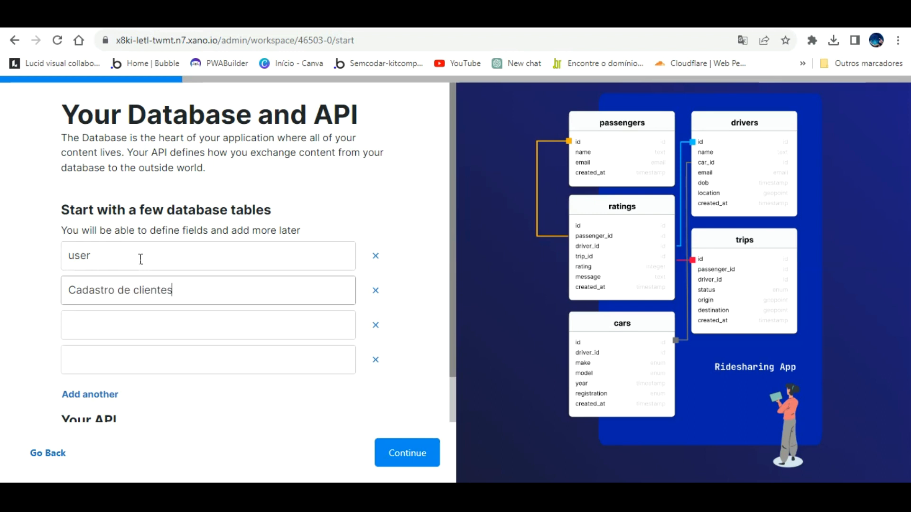
click(375, 325)
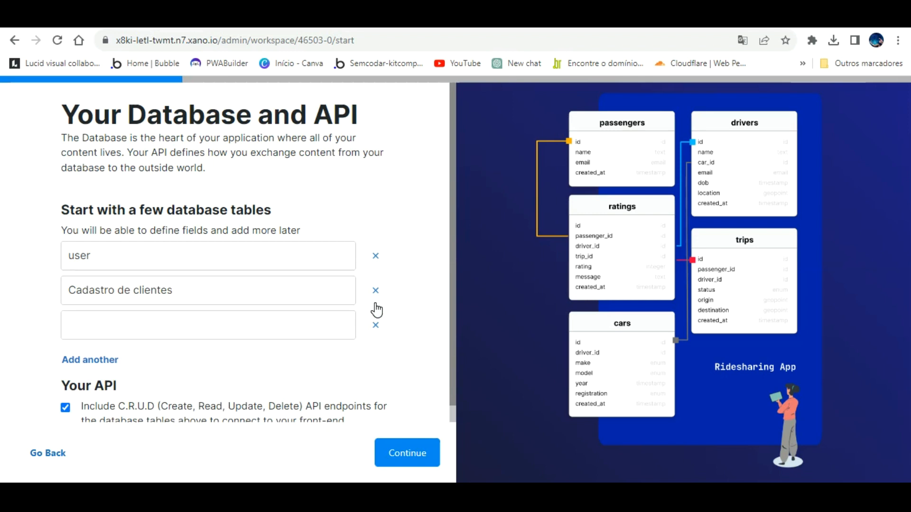
click(375, 325)
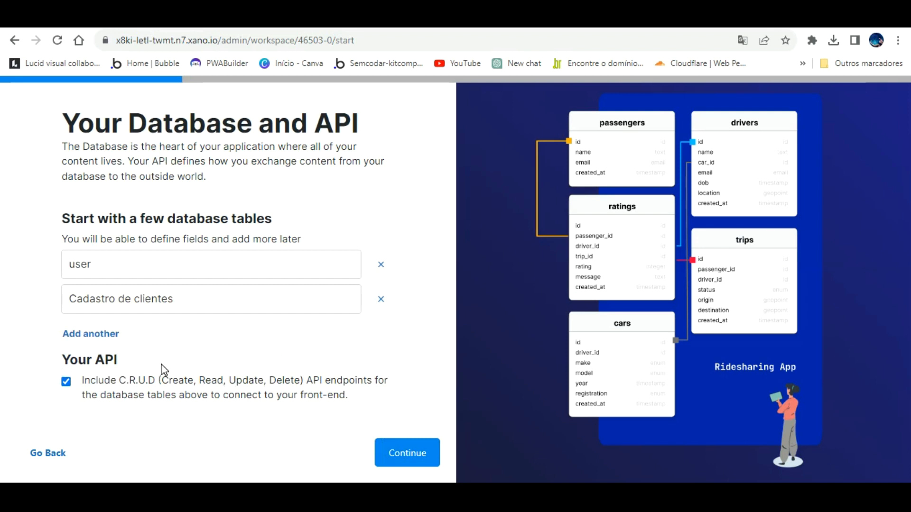
click(405, 435)
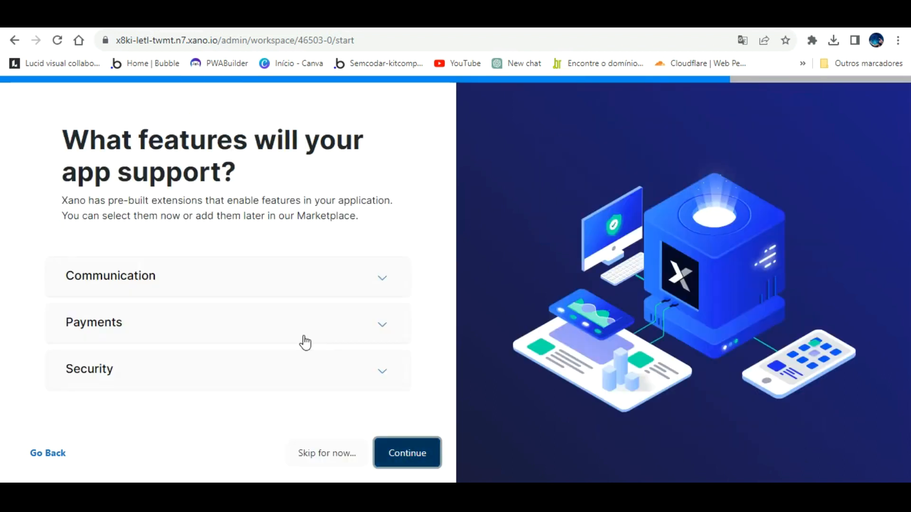
- Skip extensions, set Cadastro de clientes as the users table, and choose no login required
click(415, 440)
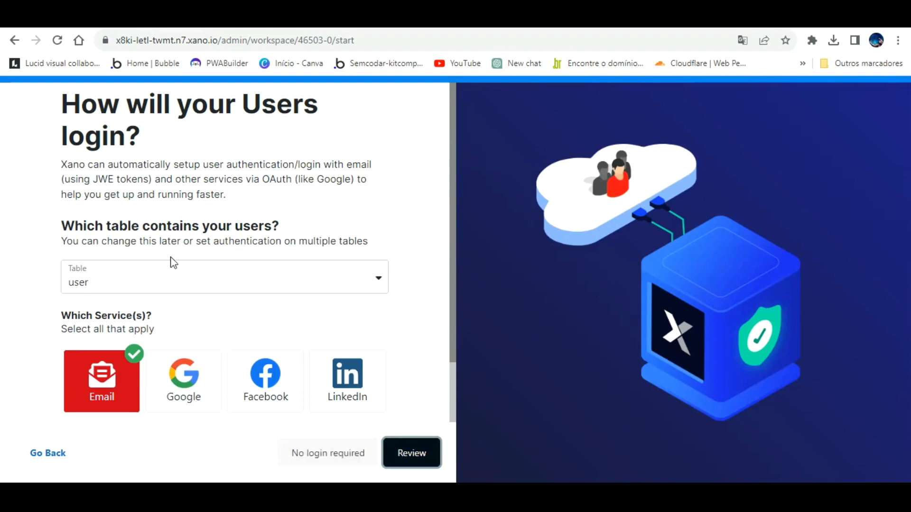
click(161, 277)
key(Return)
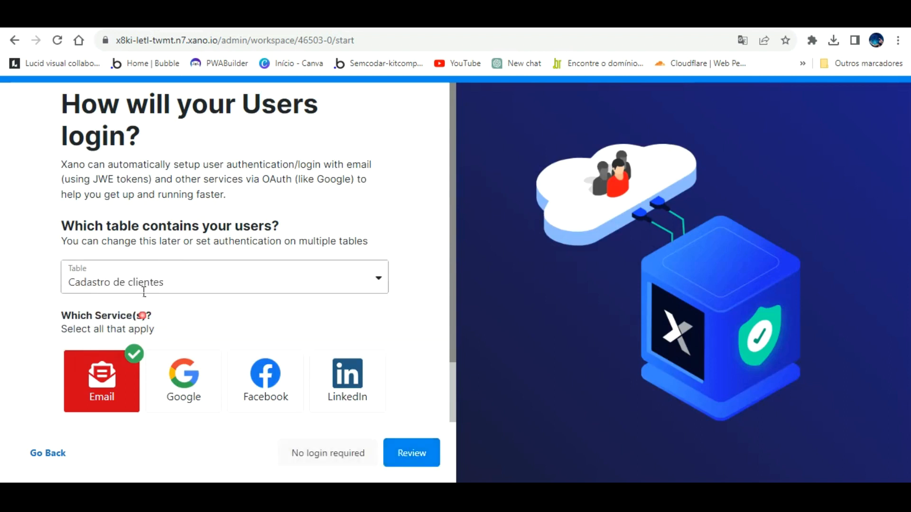
scroll(199, 380, down, 2)
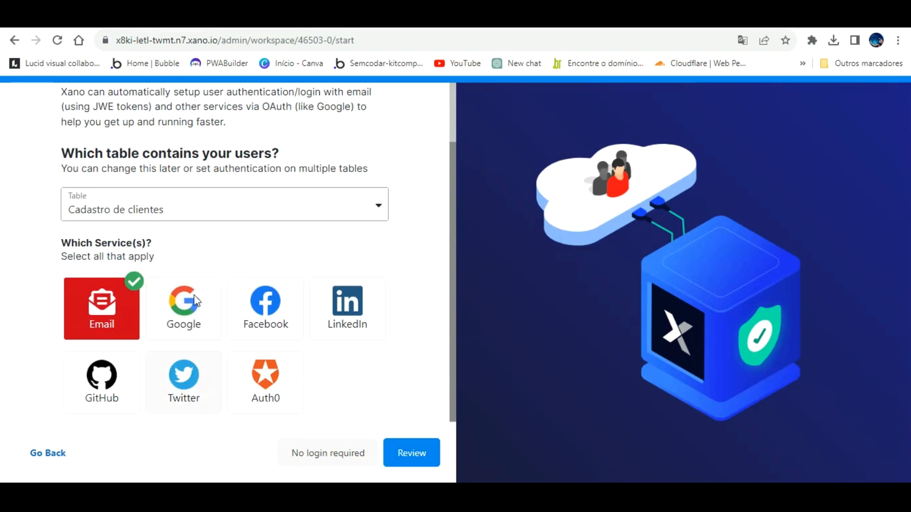
click(324, 446)
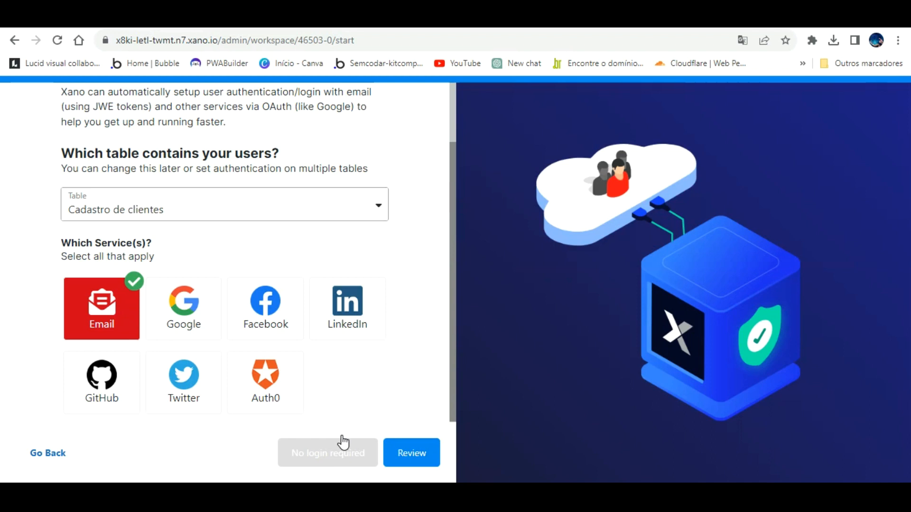
- Review the workspace settings summary and create the bd teste aula workspace
click(335, 443)
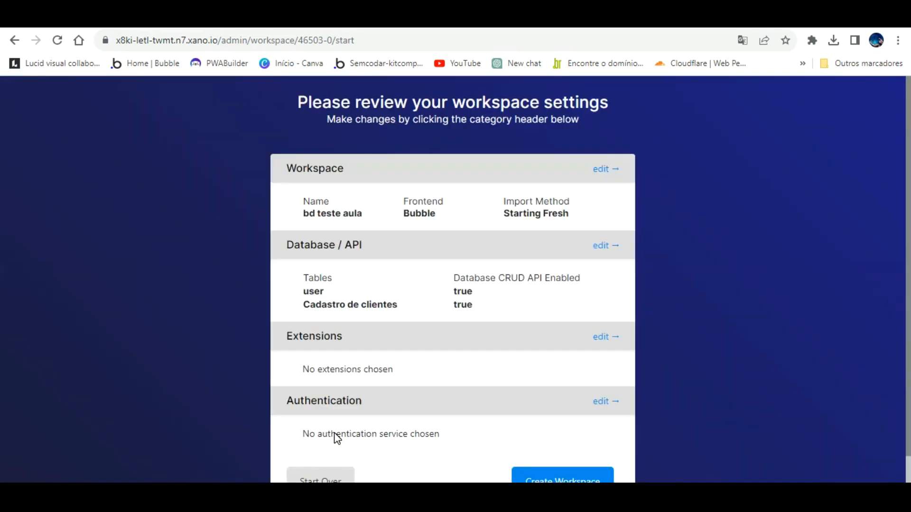
scroll(550, 342, down, 1)
scroll(443, 291, up, 1)
scroll(356, 333, down, 1)
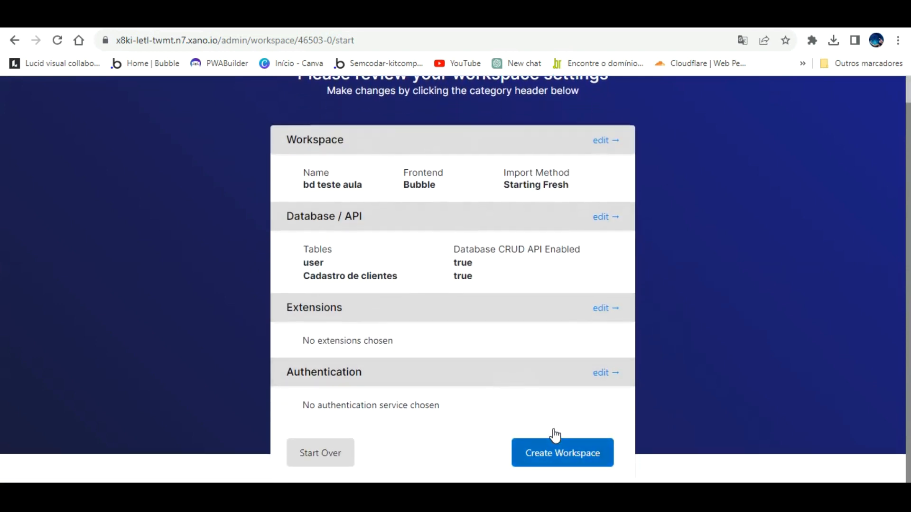
click(553, 452)
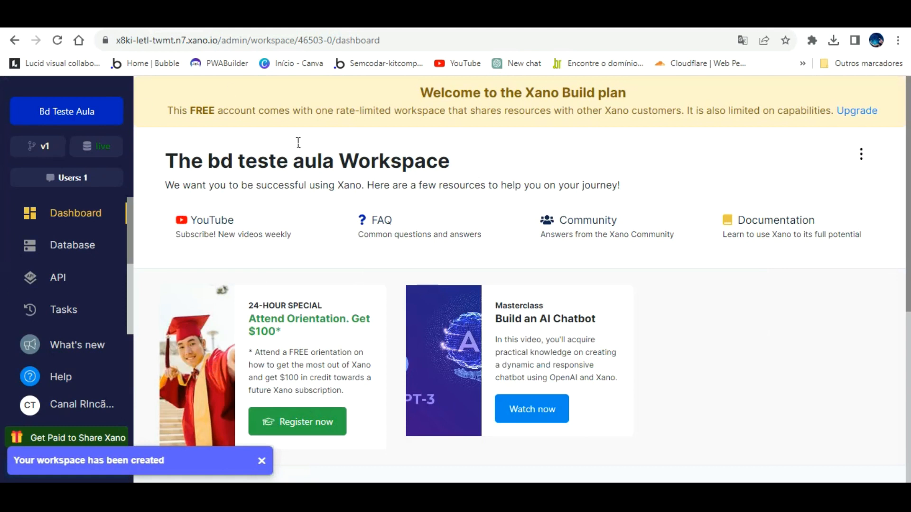
- Open the Cadastro de clientes table and add a required text column named Nome
click(71, 241)
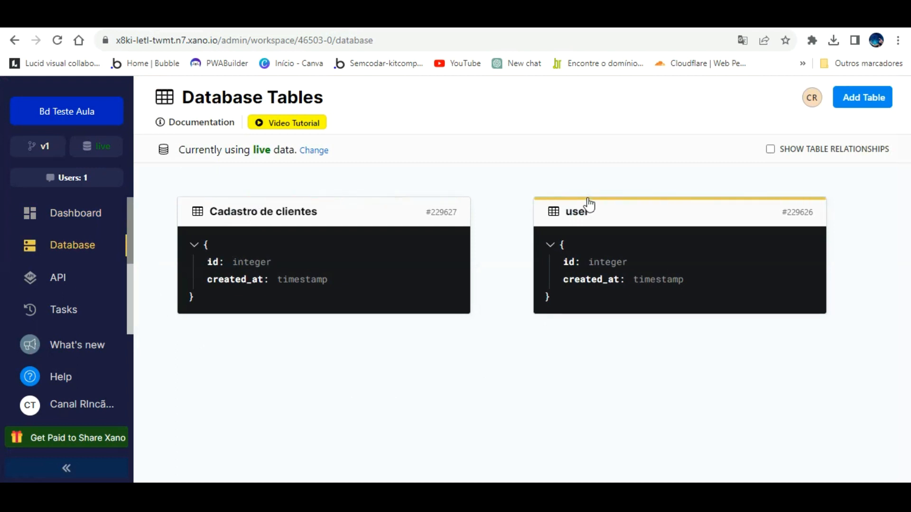
click(264, 194)
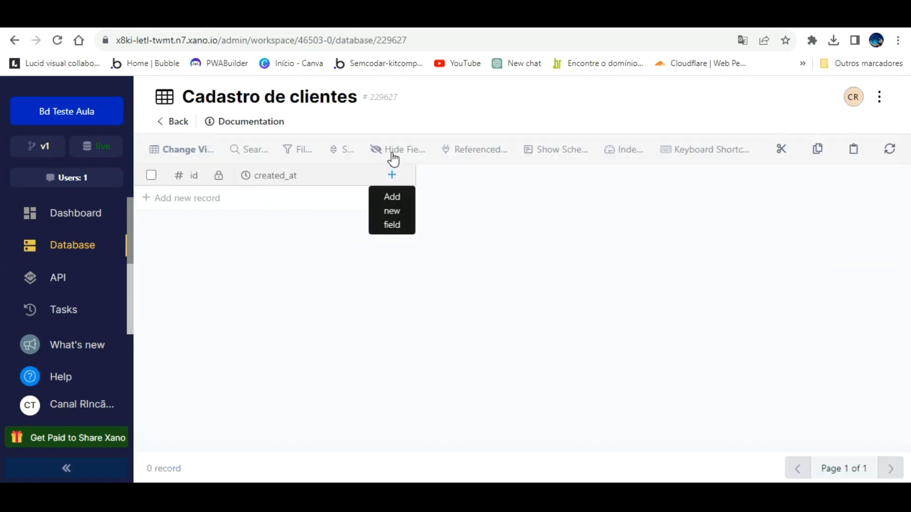
click(392, 175)
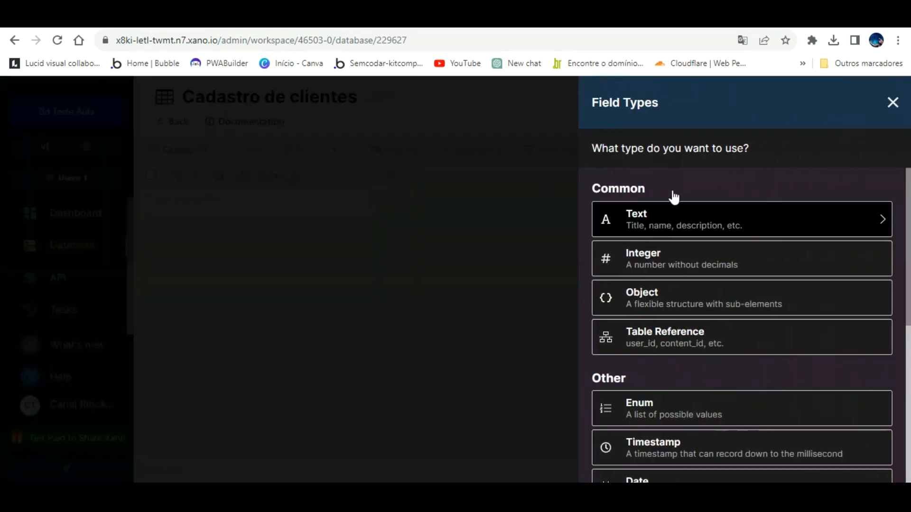
click(671, 203)
text(Nome)
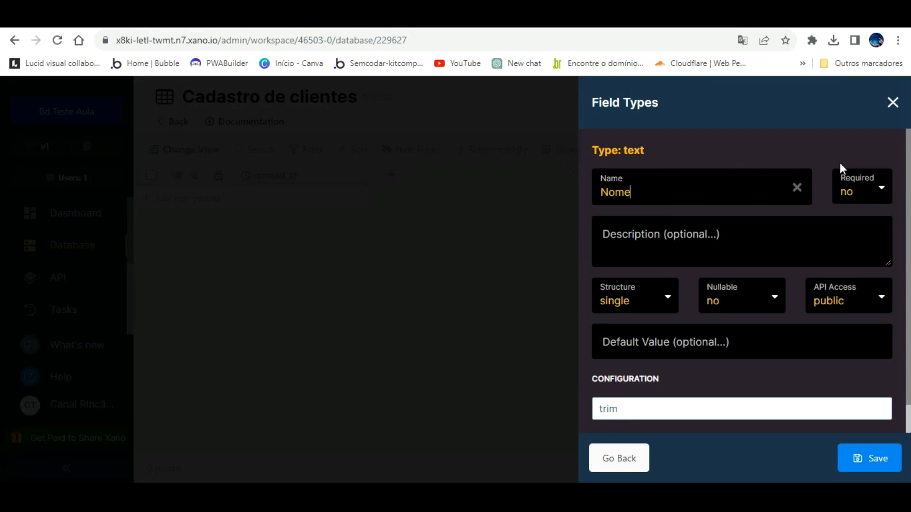
click(862, 174)
click(847, 209)
click(884, 446)
click(548, 438)
click(884, 446)
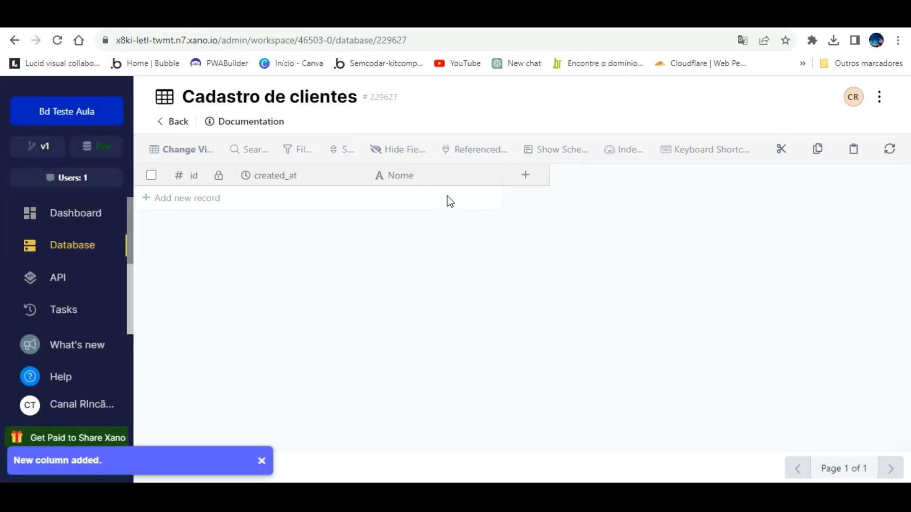
- Add a required text column named Telefone to the table
click(527, 175)
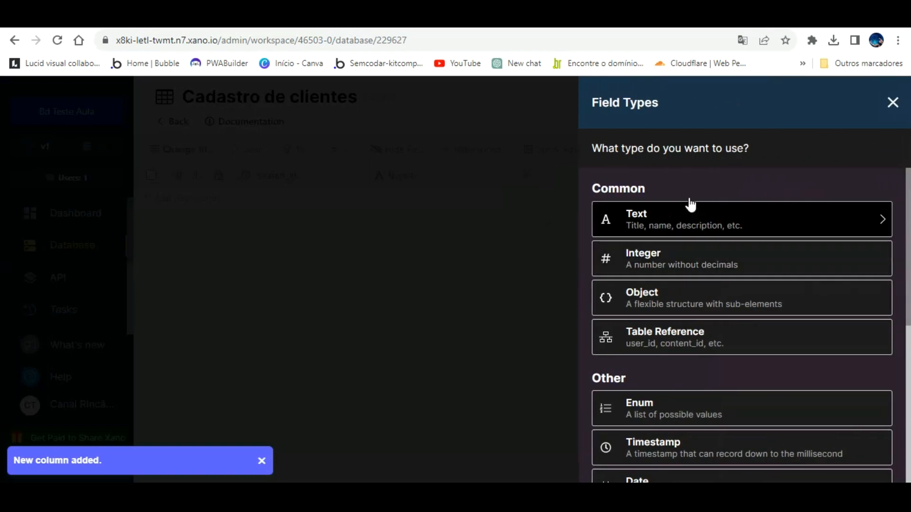
click(689, 206)
text(Telefone)
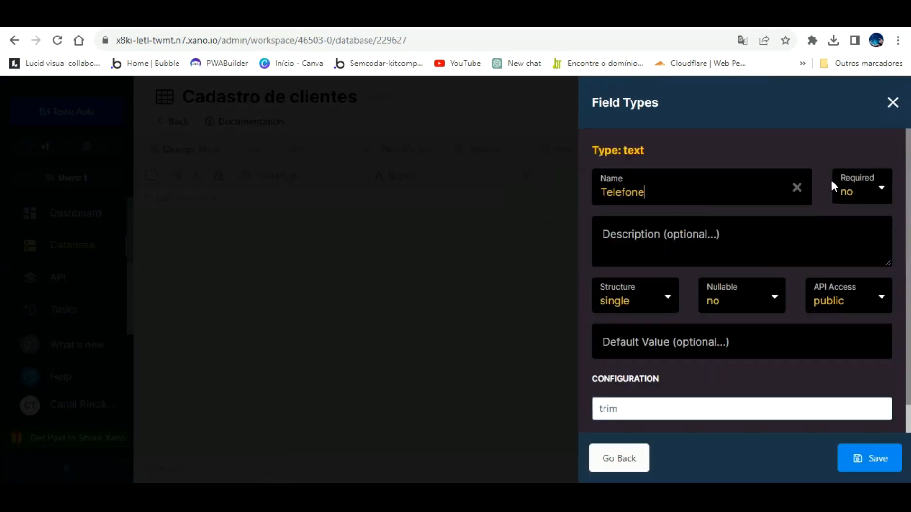
click(870, 183)
click(854, 209)
click(872, 451)
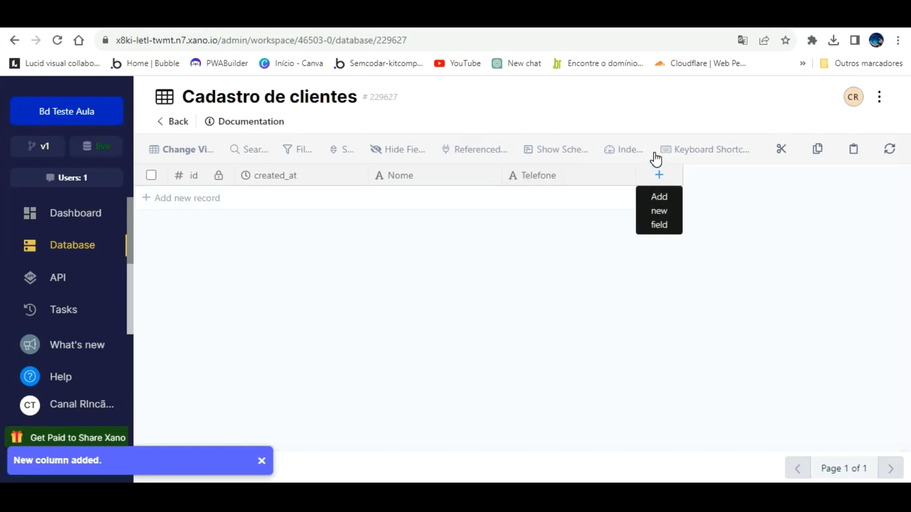
- Add a required text column named Idade to the table
click(659, 174)
click(653, 208)
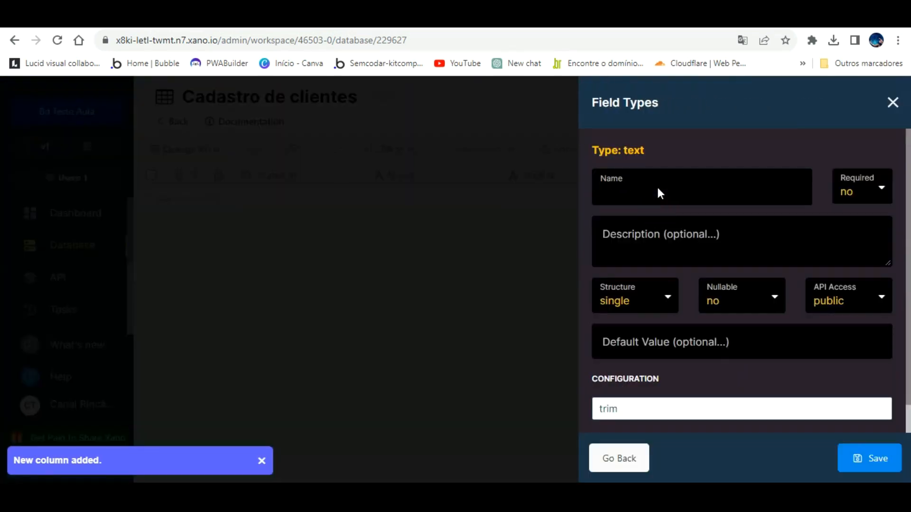
text(Idade)
click(866, 187)
click(849, 211)
click(873, 457)
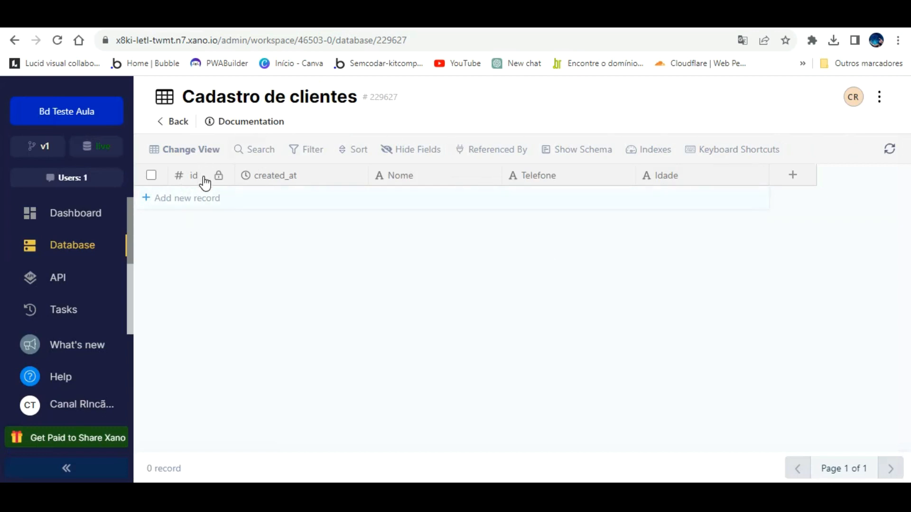
click(204, 190)
- Fill the first record's Nome with the client's name, Telefone with a phone number, and Idade 47
click(411, 198)
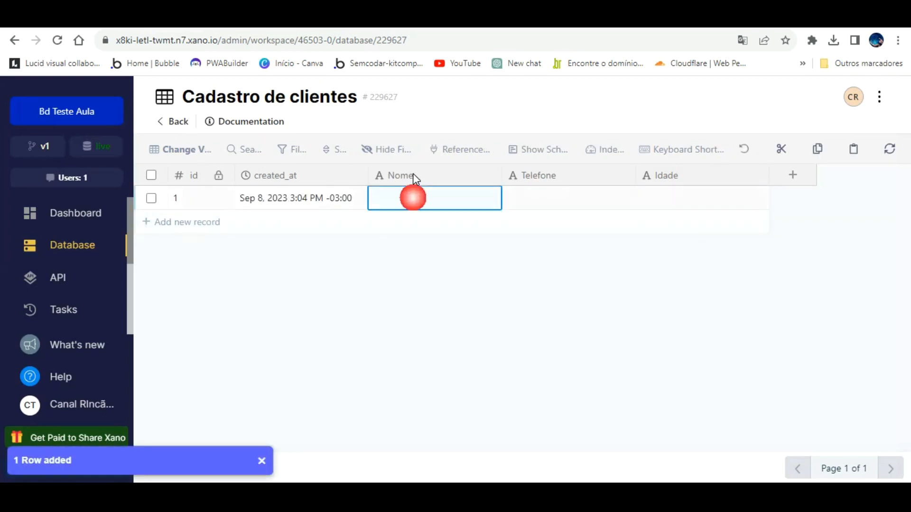
text(Anderson)
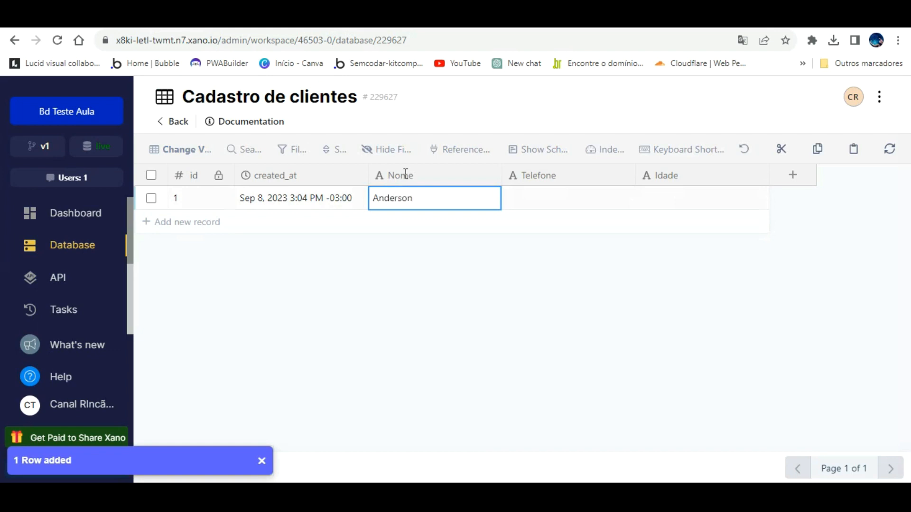
key(Tab)
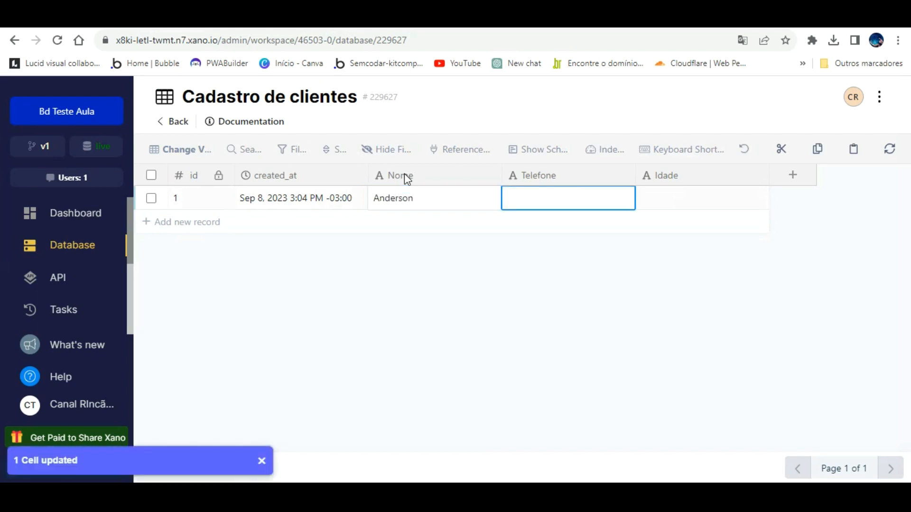
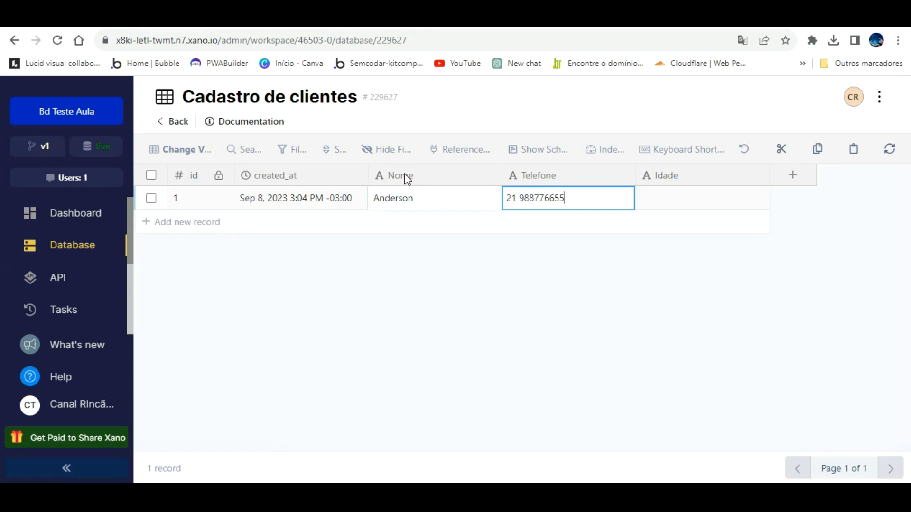
key(Tab)
text(47)
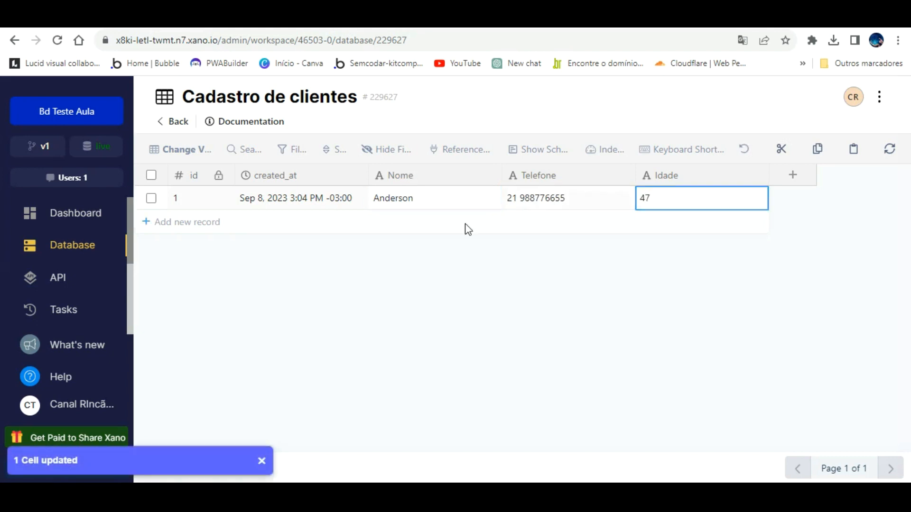
key(Return)
click(392, 261)
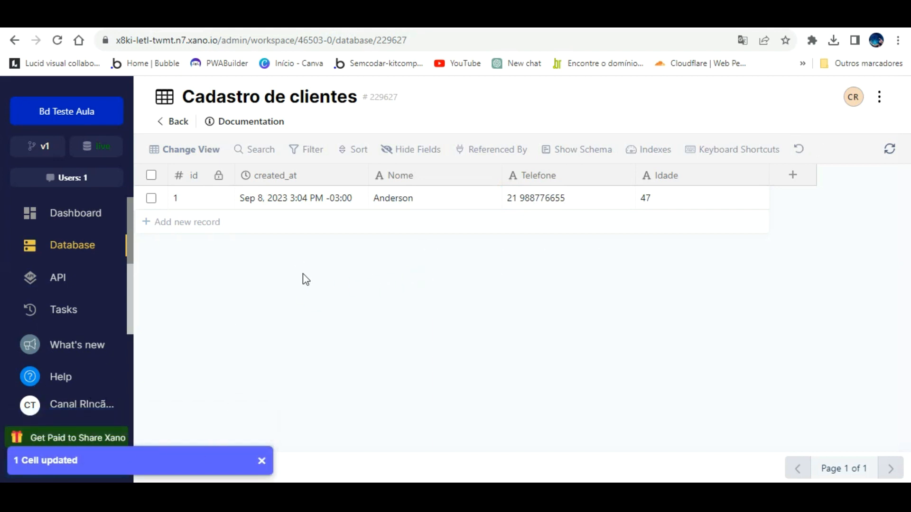
- Open Xano's Default API group and look through its cadastro_de_clientes endpoints
click(62, 260)
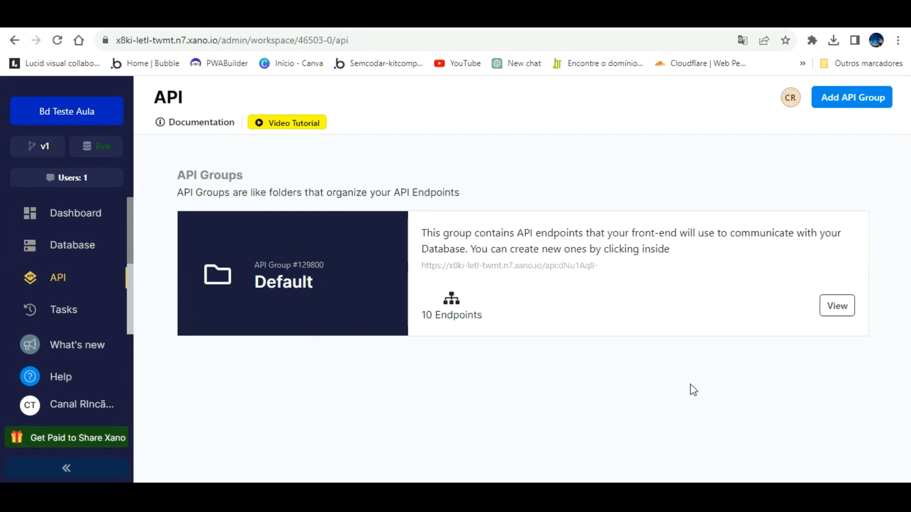
click(369, 238)
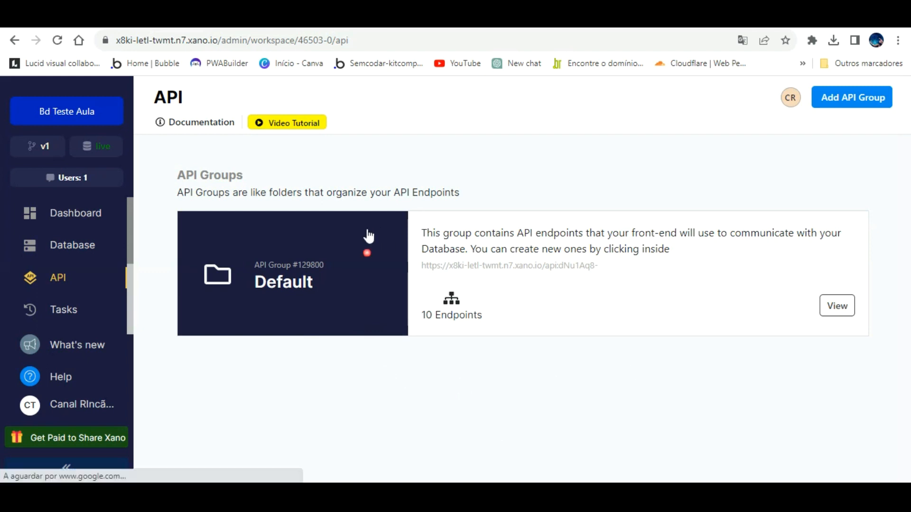
scroll(455, 237, down, 7)
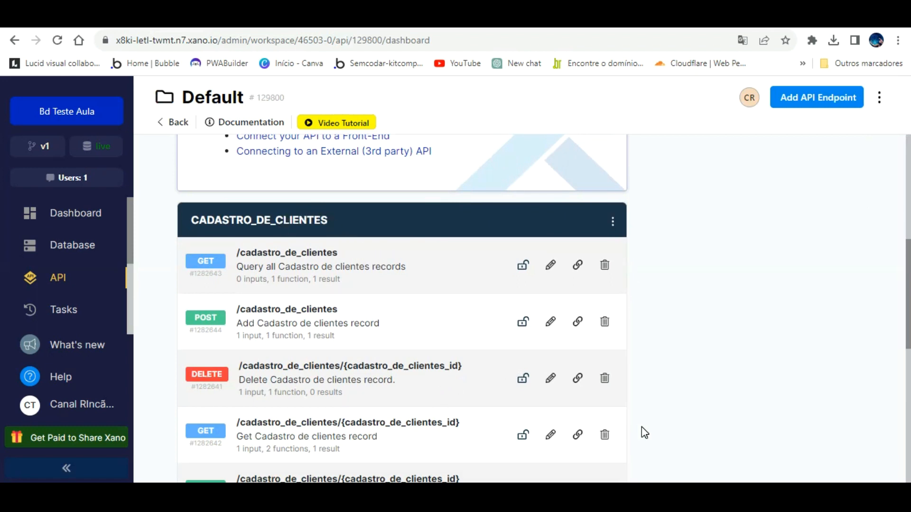
click(667, 427)
scroll(315, 237, down, 1)
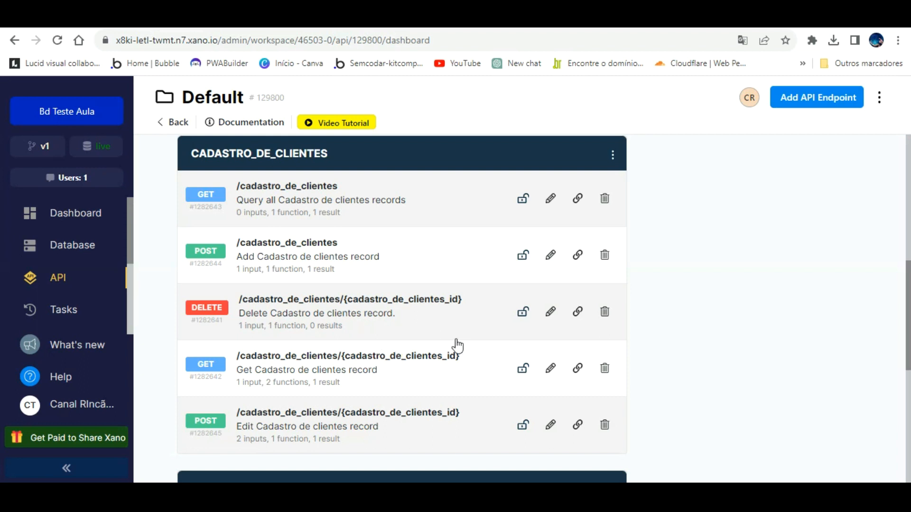
scroll(677, 322, down, 6)
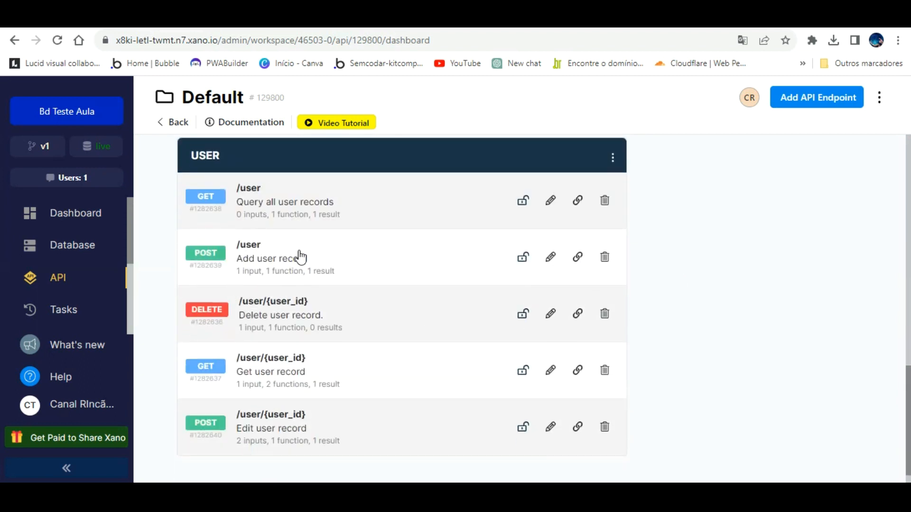
scroll(342, 318, up, 6)
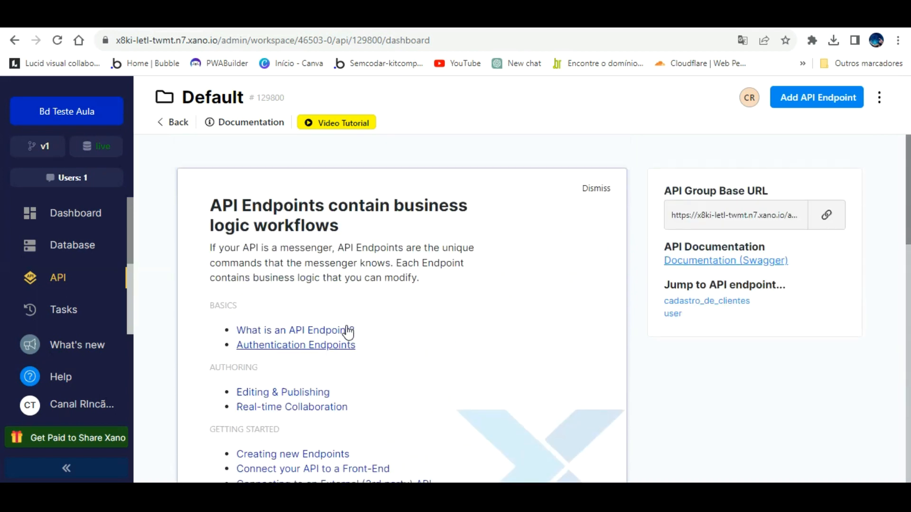
- Review steps 2 and 3 in the Word integration notes, then return to Bubble's Apps list
key(alt+Tab)
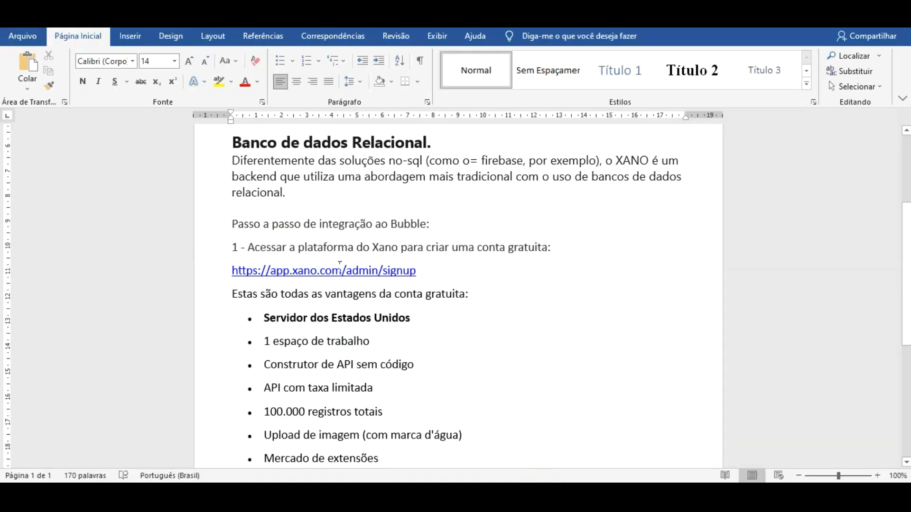
scroll(349, 267, down, 5)
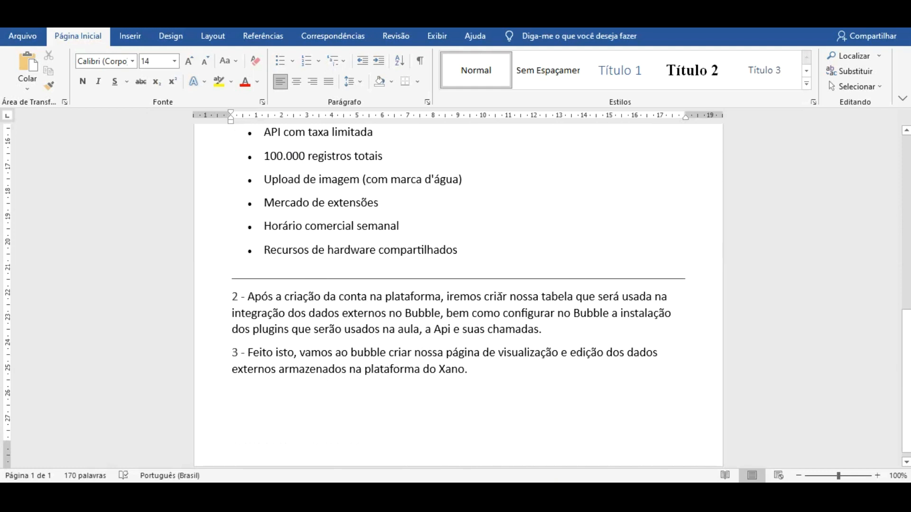
click(387, 481)
key(ctrl+Tab)
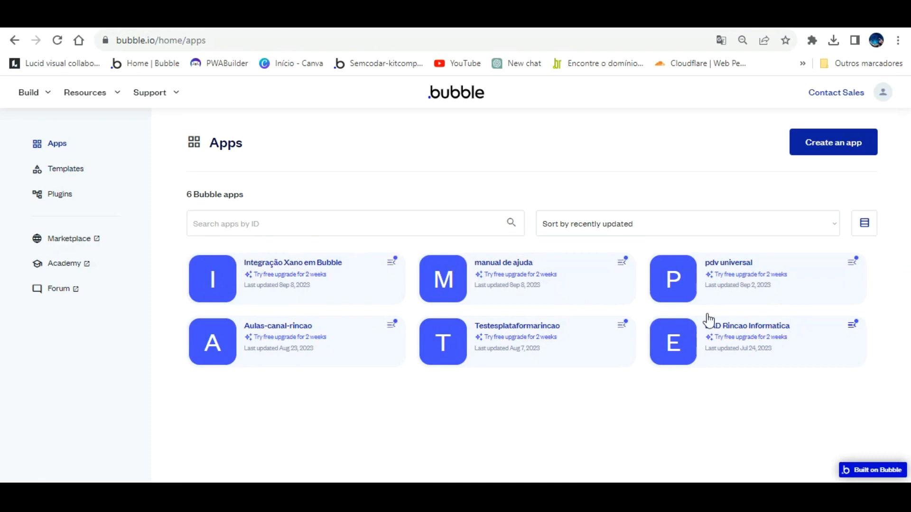
- Open the 'Integração Xano em Bubble' app from the Bubble Apps page
click(291, 263)
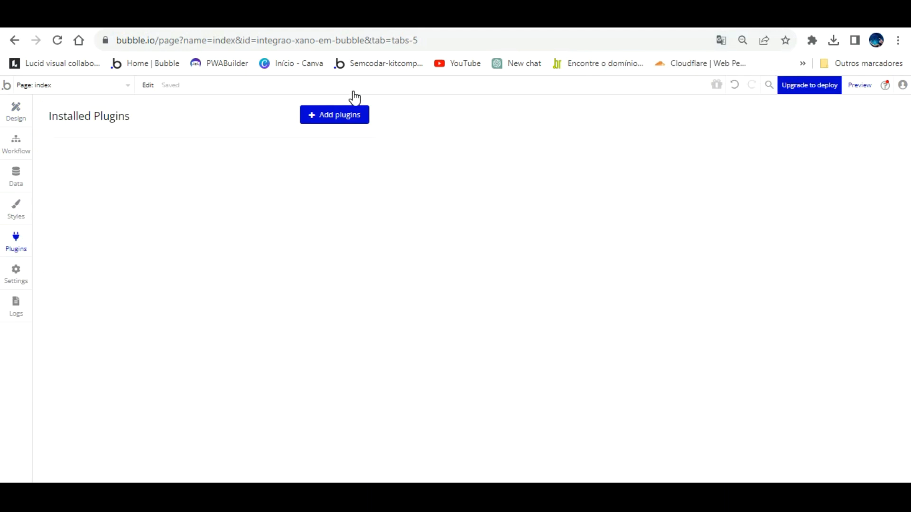
- Install the API Connector plugin from the plugin catalogue
click(354, 108)
text(api)
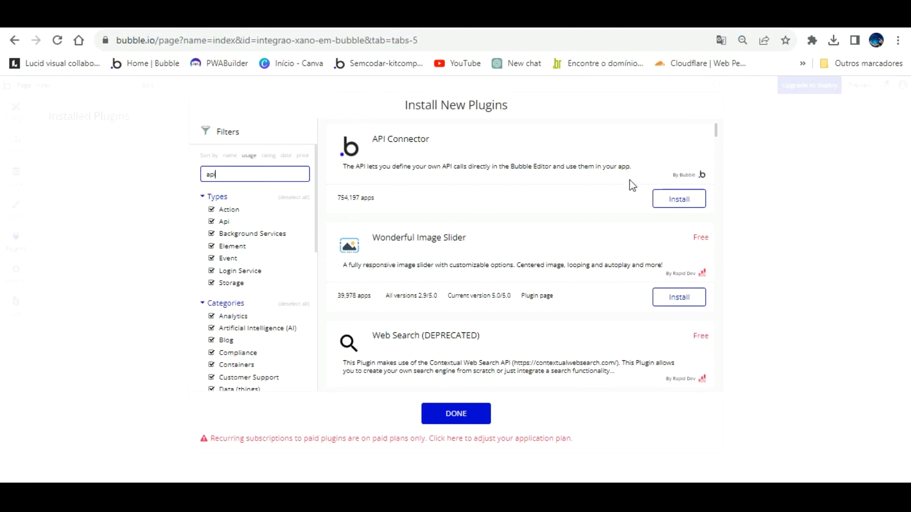
click(679, 196)
- Search 'message', install Alert Toast Message Notify · BEP, and close the catalogue
click(226, 166)
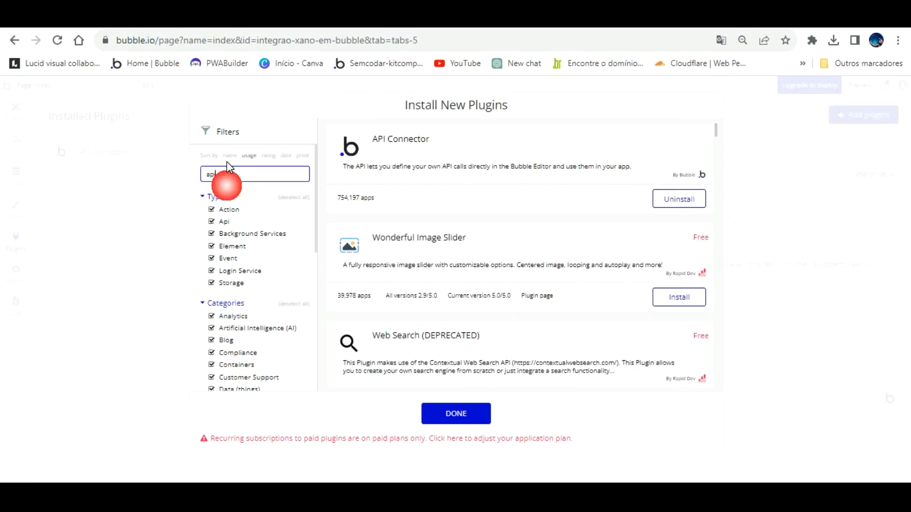
key(BackSpace)
text(m)
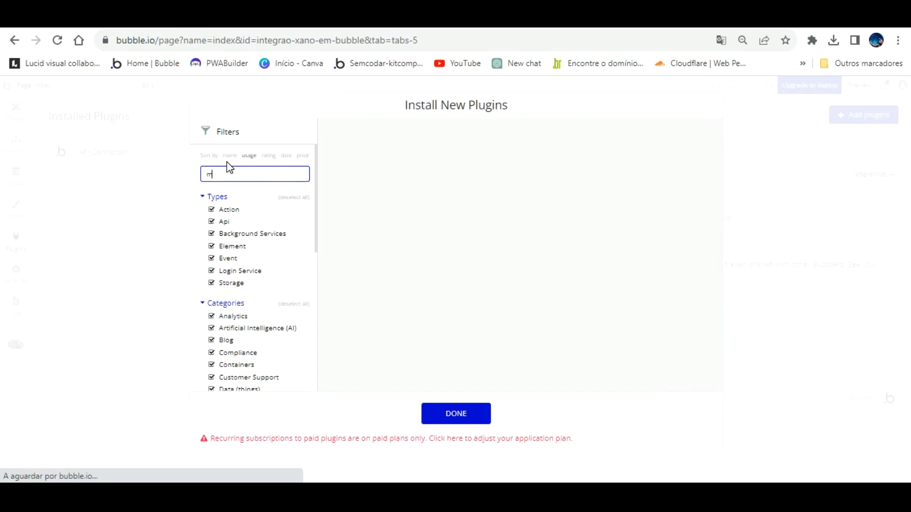
text(essage)
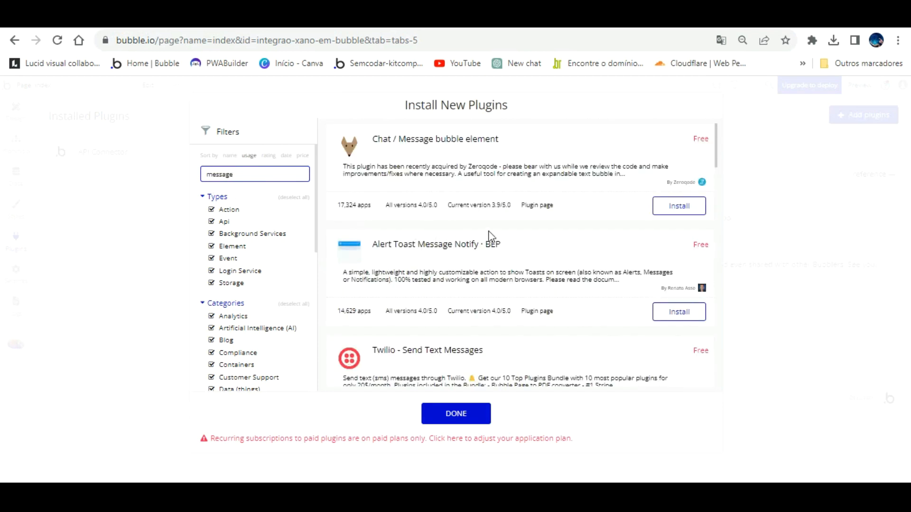
click(679, 311)
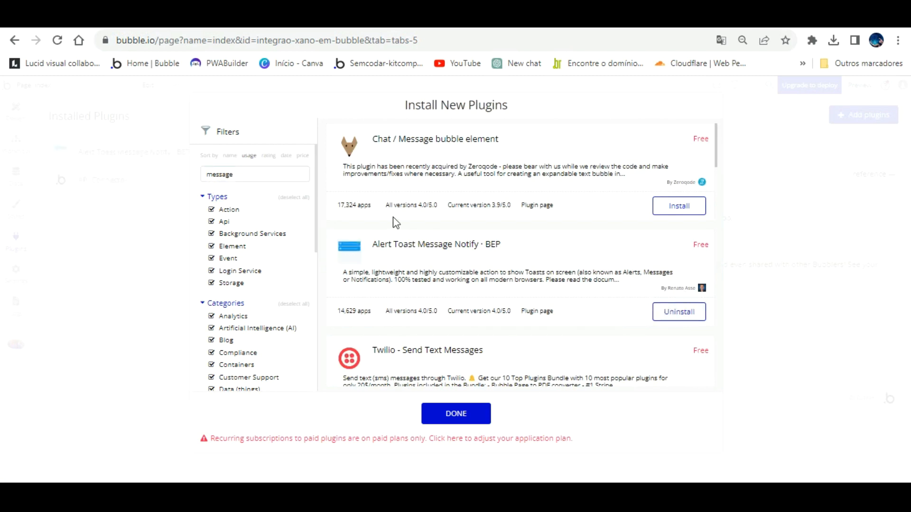
click(454, 414)
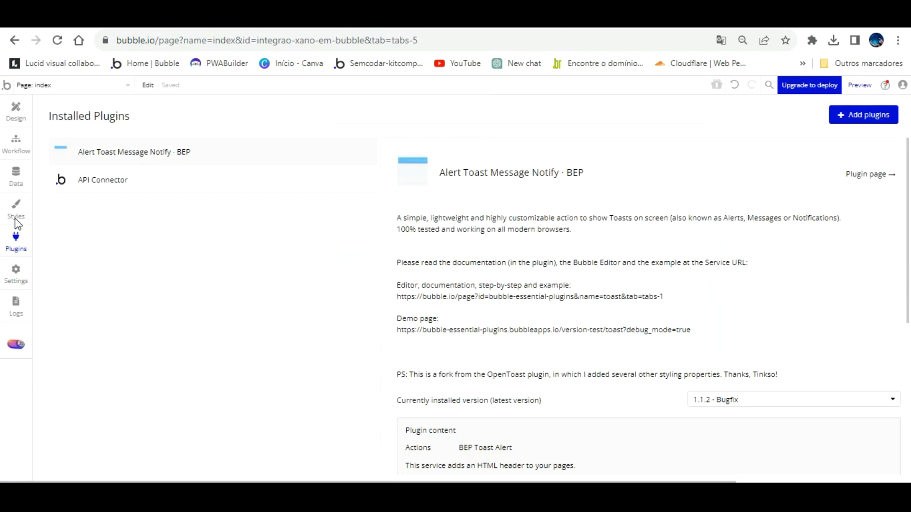
- Add a new API named 'Integração Xano' in the API Connector, then go back to Xano's endpoints
click(112, 177)
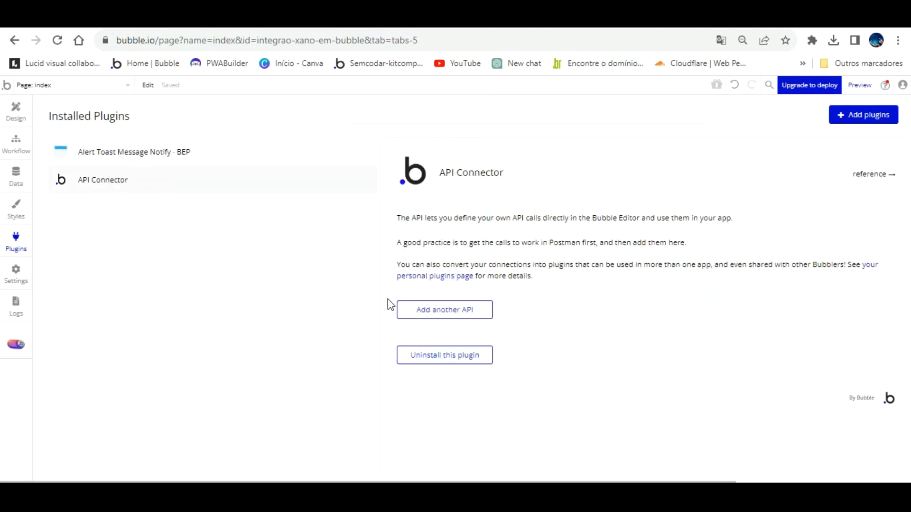
click(421, 306)
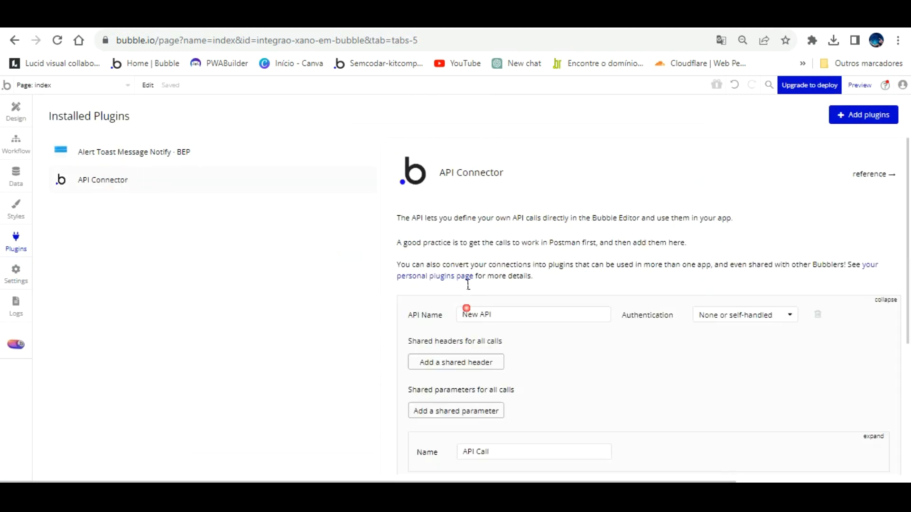
key(BackSpace)
key(BackSpace)
key(BackSpace)
key(BackSpace)
key(BackSpace)
key(BackSpace)
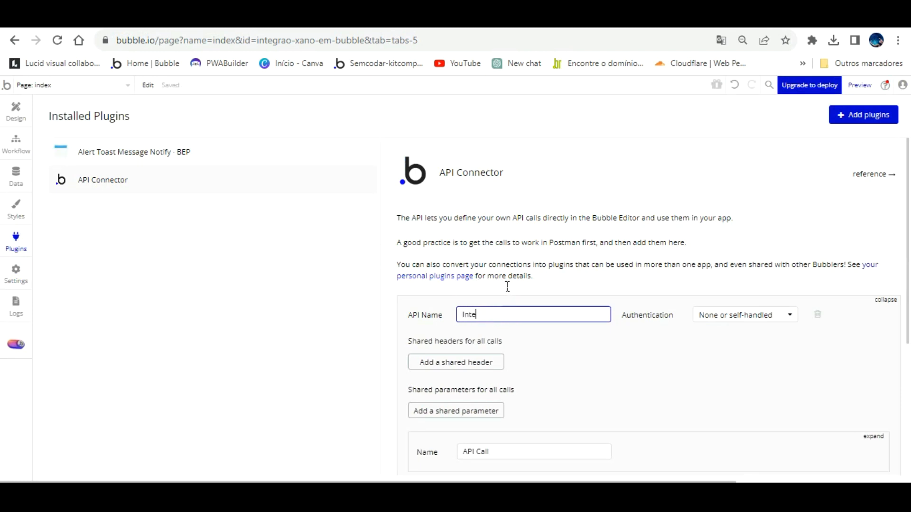
text(Integração Xano)
click(613, 342)
scroll(549, 335, down, 3)
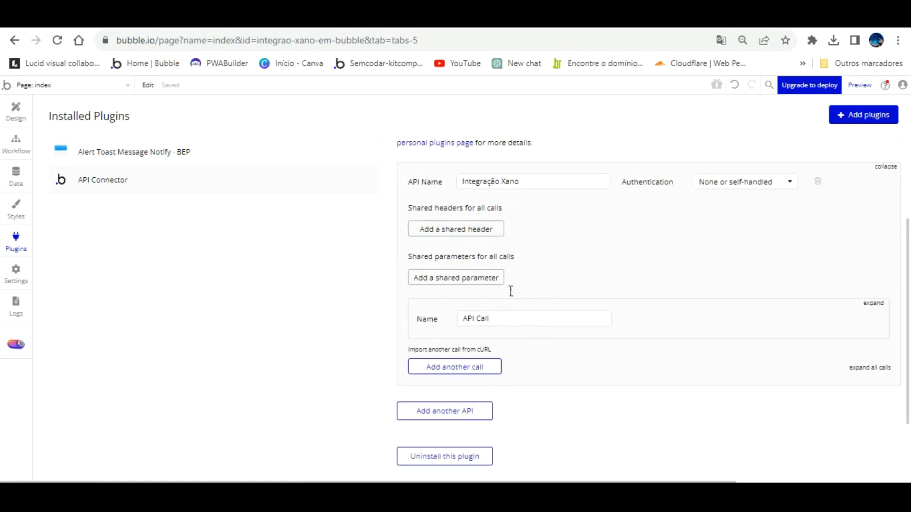
drag(508, 317, 447, 319)
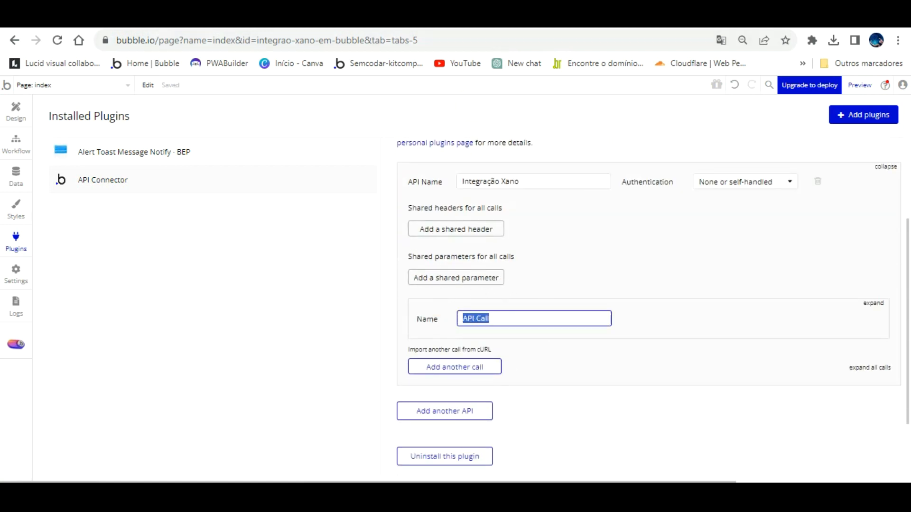
click(332, 19)
scroll(369, 313, down, 5)
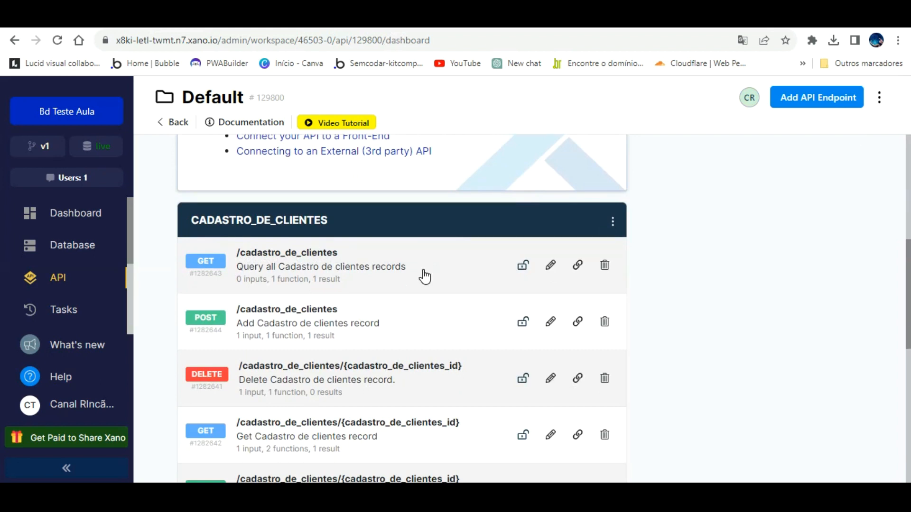
- Copy the GET /cadastro_de_clientes endpoint URL in Xano and return to Bubble
scroll(522, 273, up, 2)
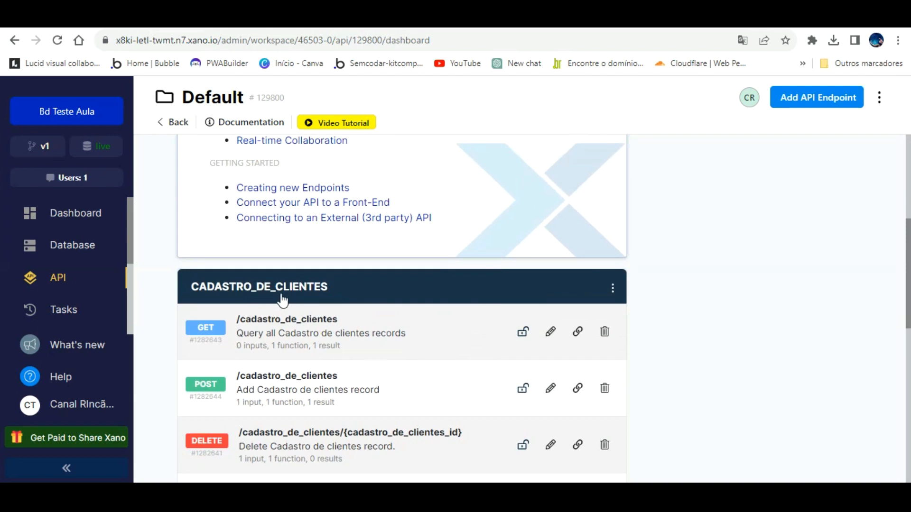
click(283, 318)
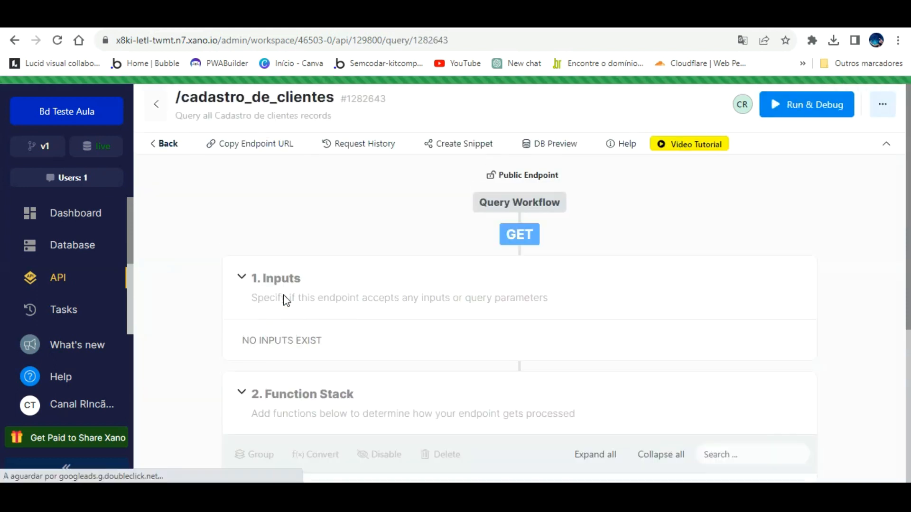
click(800, 98)
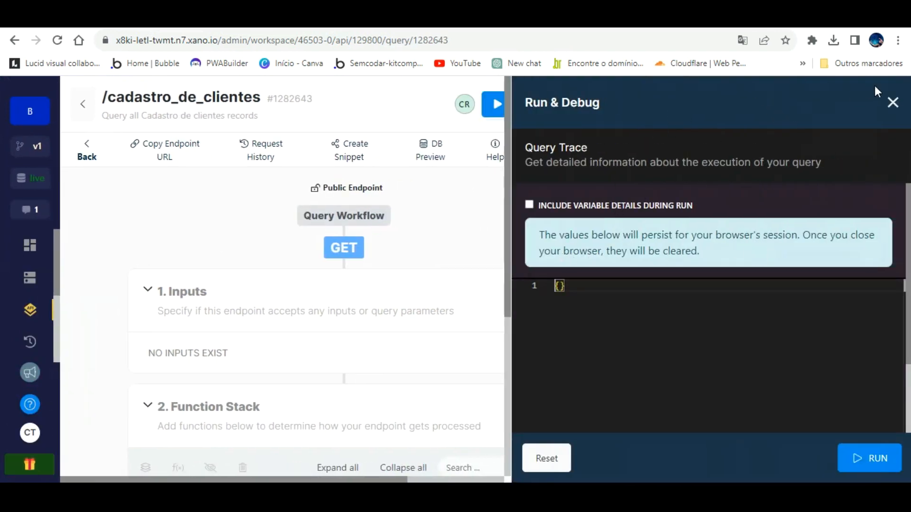
click(893, 103)
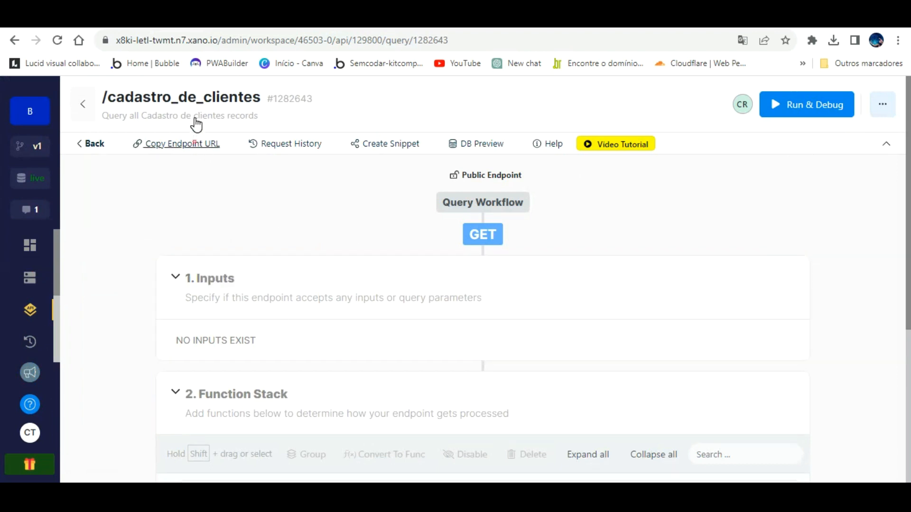
click(196, 141)
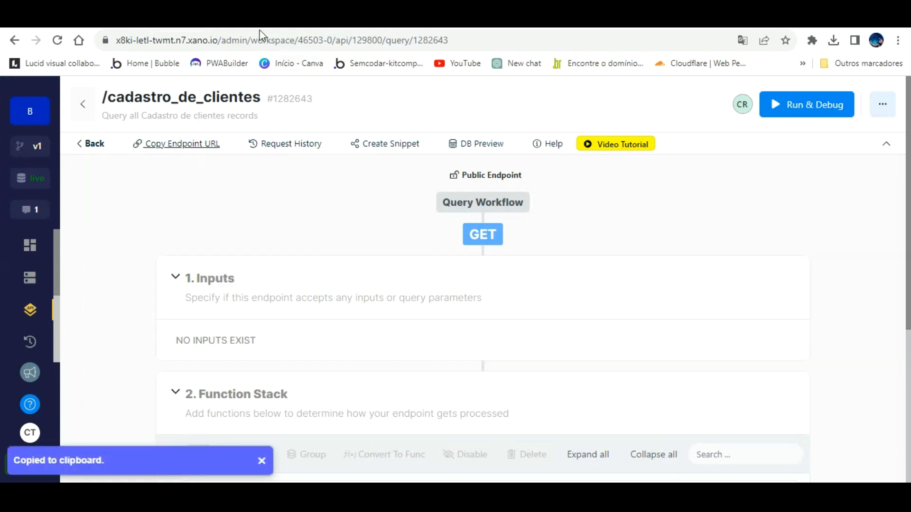
click(228, 19)
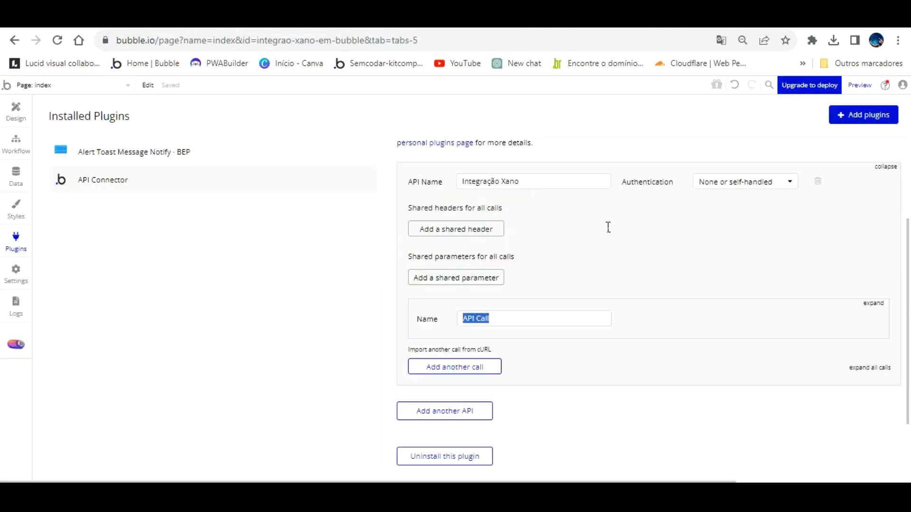
- Rename the new API call to 'Xano Listar clientes'
scroll(600, 262, up, 3)
scroll(601, 332, down, 3)
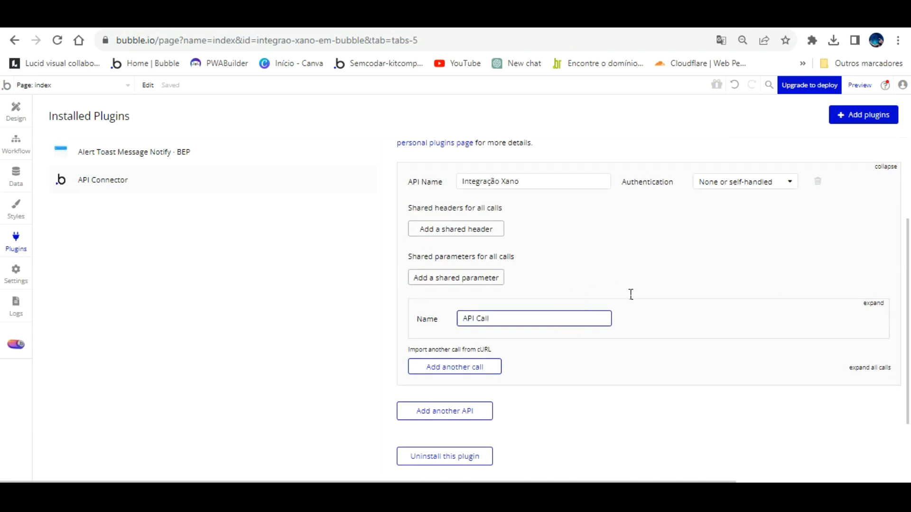
click(504, 317)
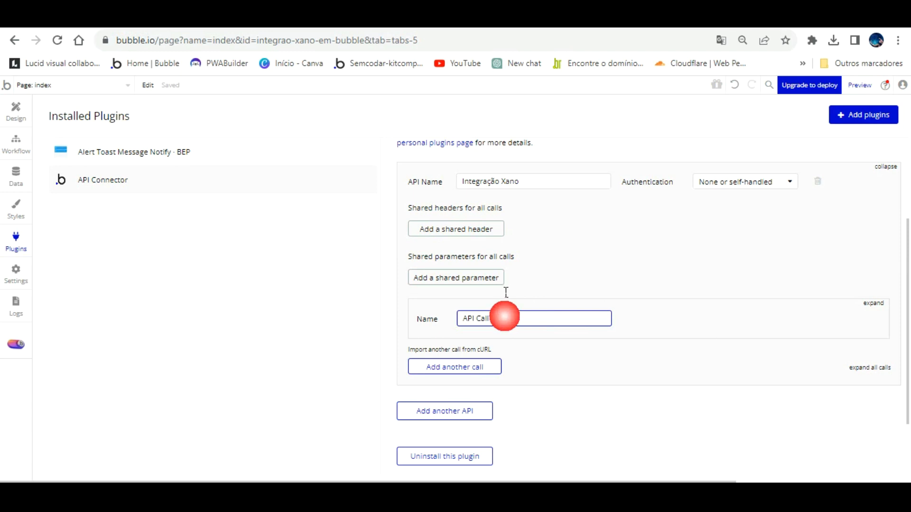
click(872, 301)
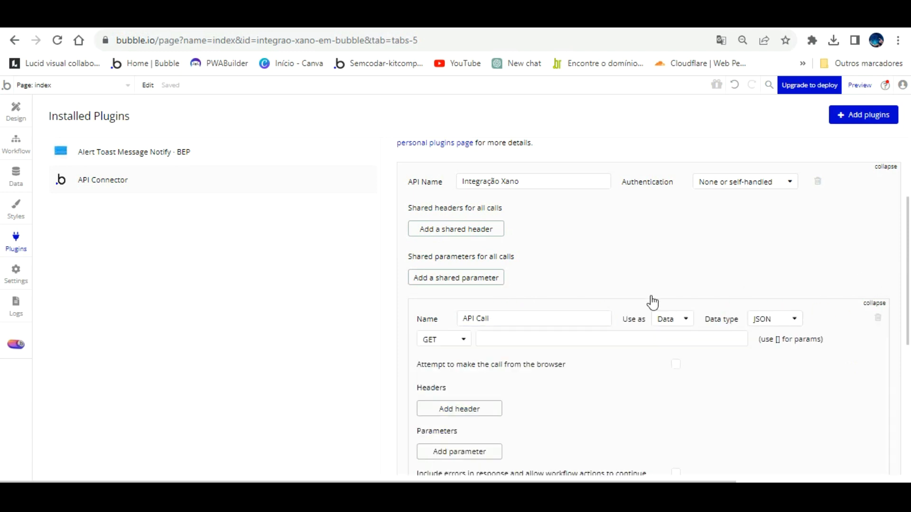
key(ctrl+a)
key(BackSpace)
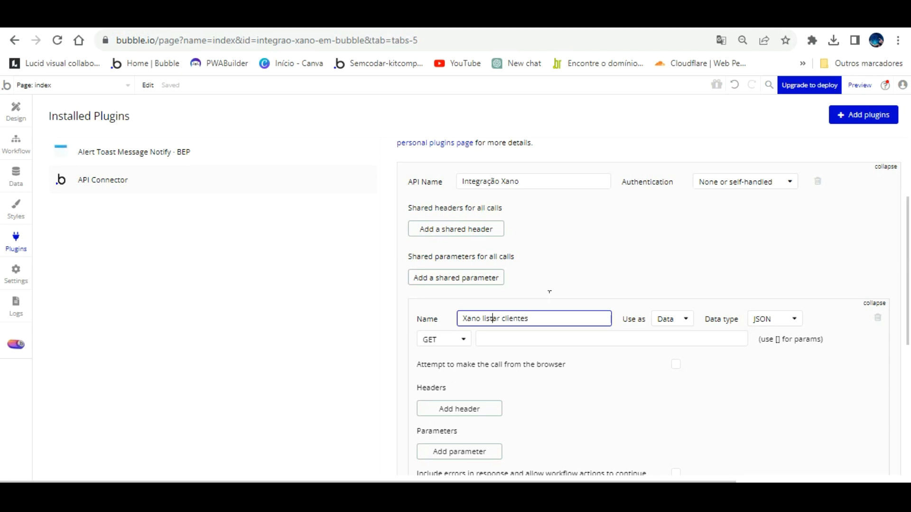
key(BackSpace)
text(L)
- Paste the Xano cadastro_de_clientes URL as the GET endpoint and keep Use as set to Data
click(614, 339)
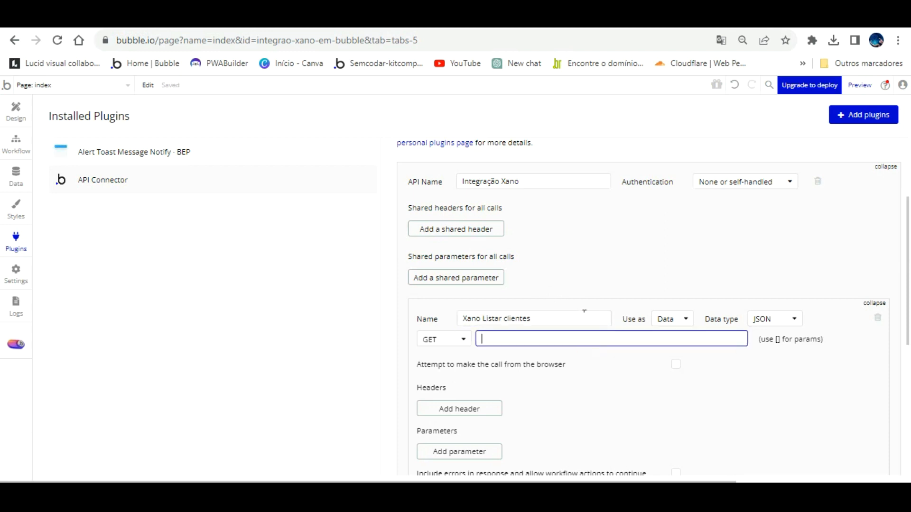
key(ctrl+v)
click(689, 373)
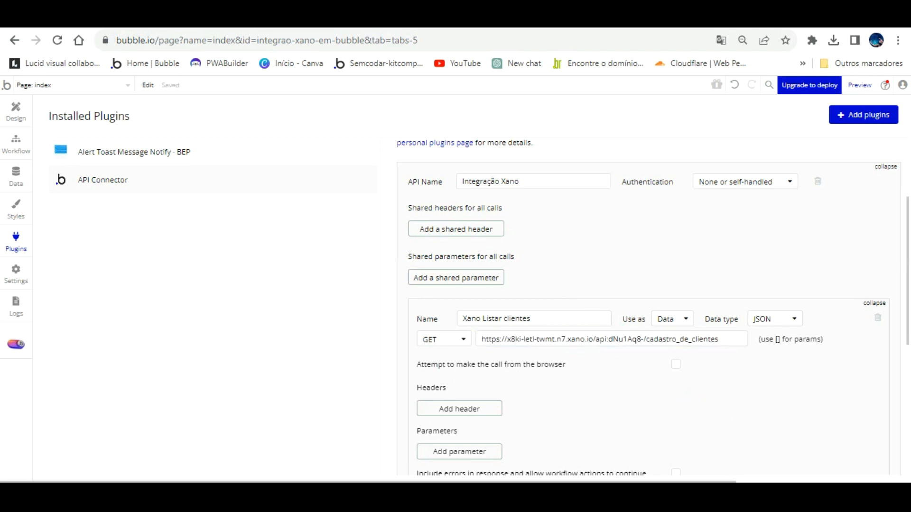
click(370, 19)
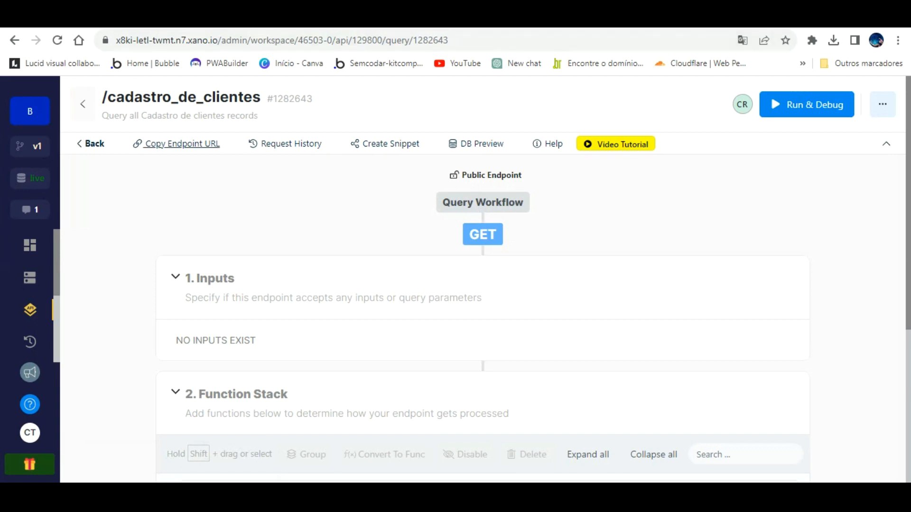
click(241, 18)
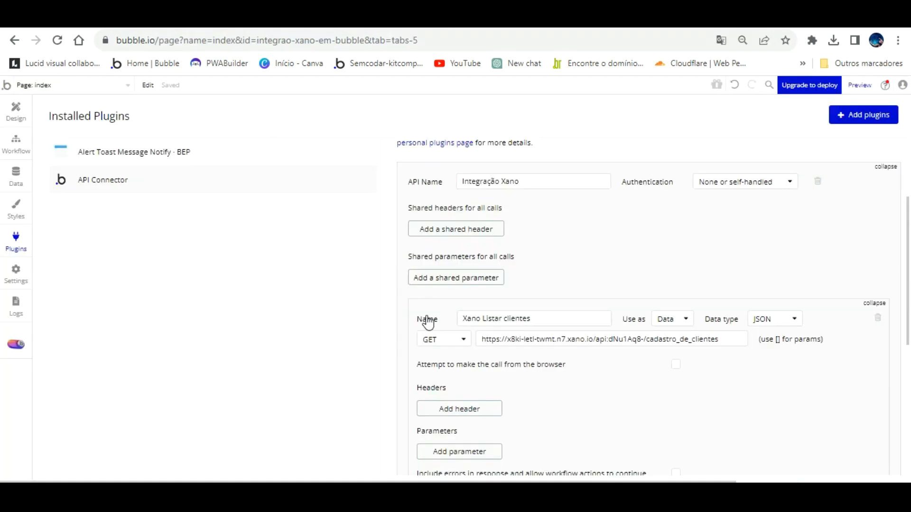
click(669, 319)
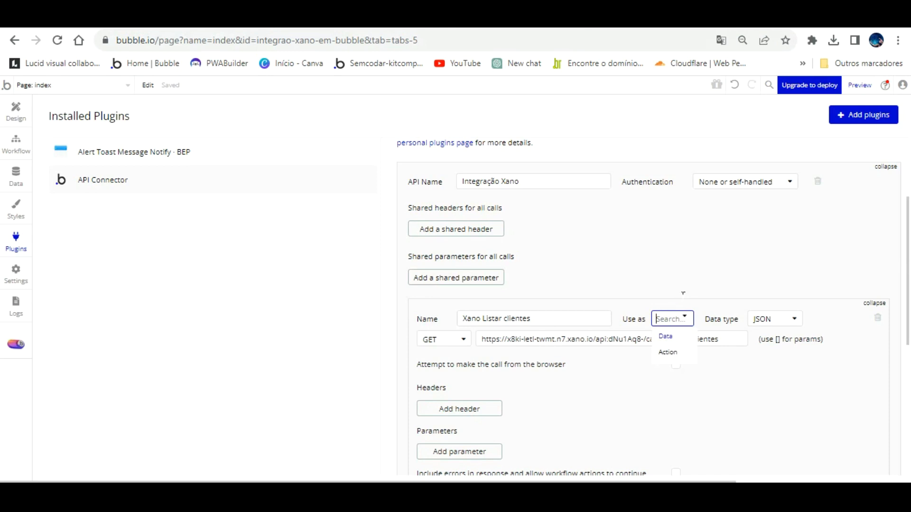
click(707, 302)
- Initialize 'Xano Listar clientes' and save returned fields id, created_at, Nome, Telefone, Idade
scroll(621, 373, down, 3)
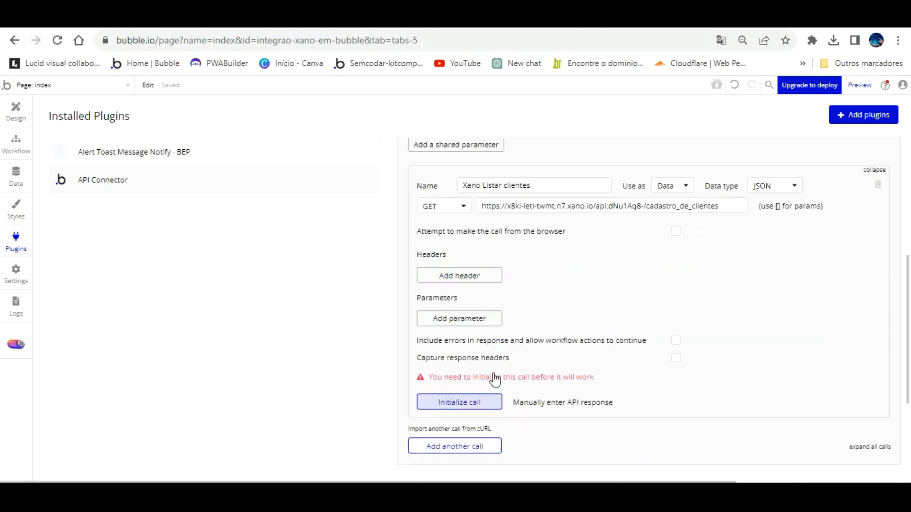
click(471, 398)
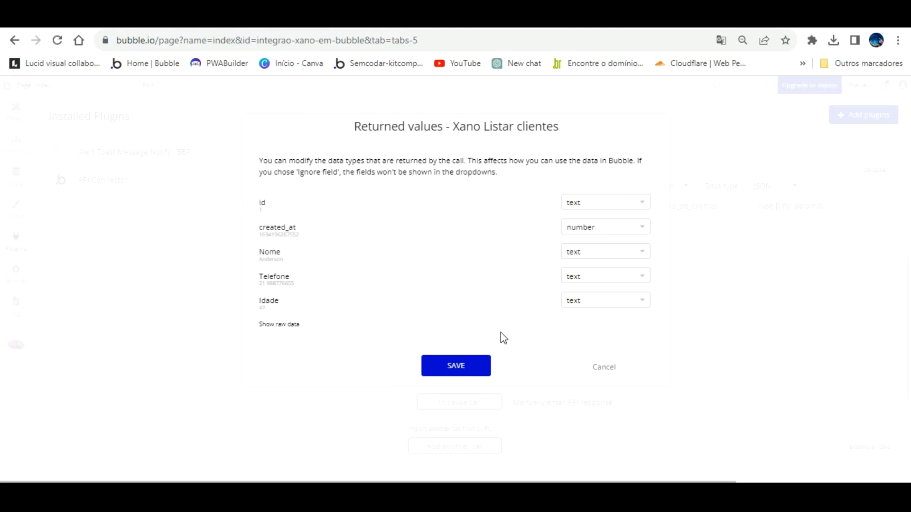
click(458, 356)
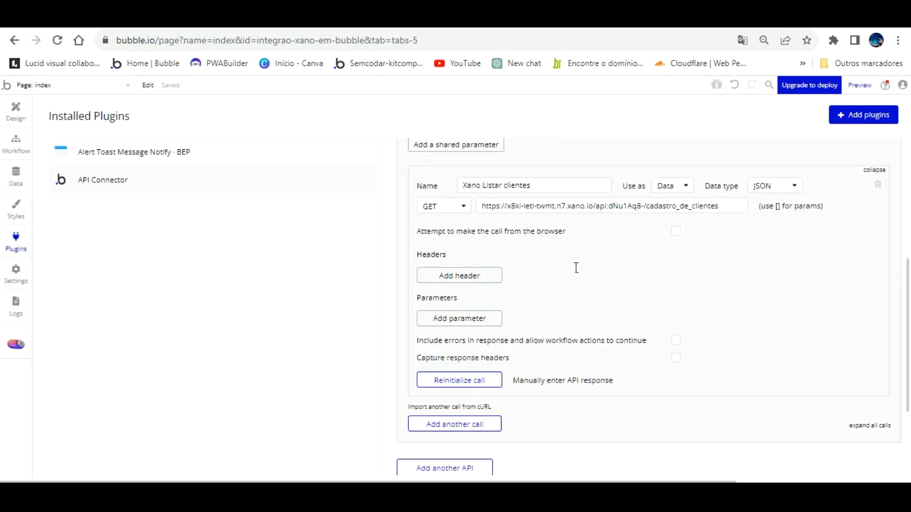
- Go back to Xano's endpoint list, open POST /cadastro_de_clientes, and copy its URL
scroll(596, 258, down, 3)
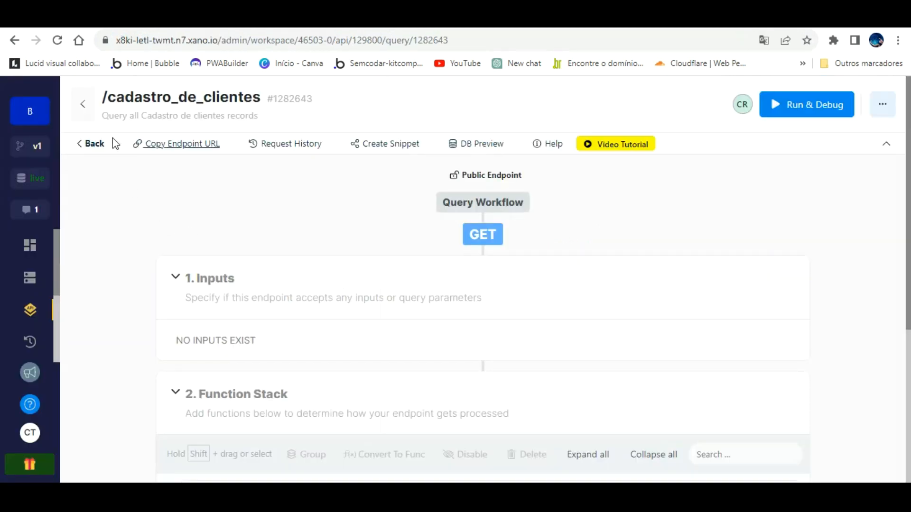
click(85, 114)
scroll(428, 308, down, 5)
scroll(418, 309, down, 4)
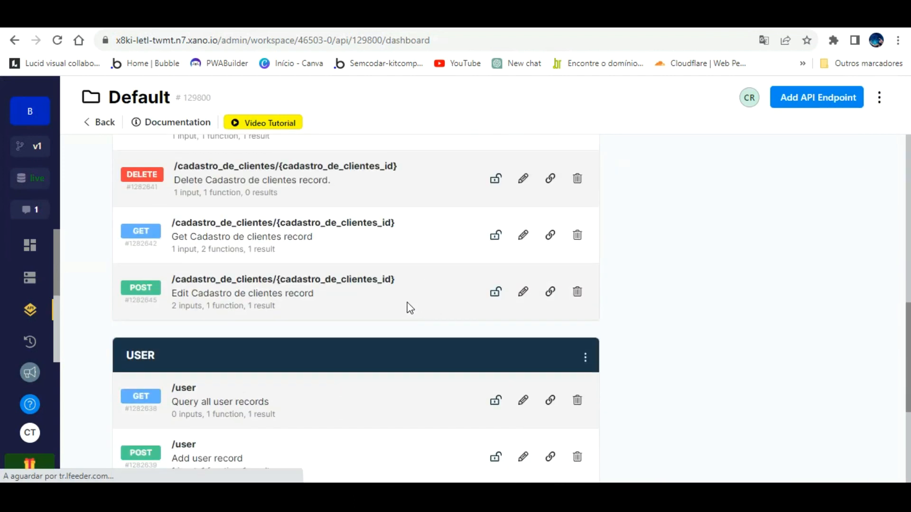
scroll(380, 310, up, 3)
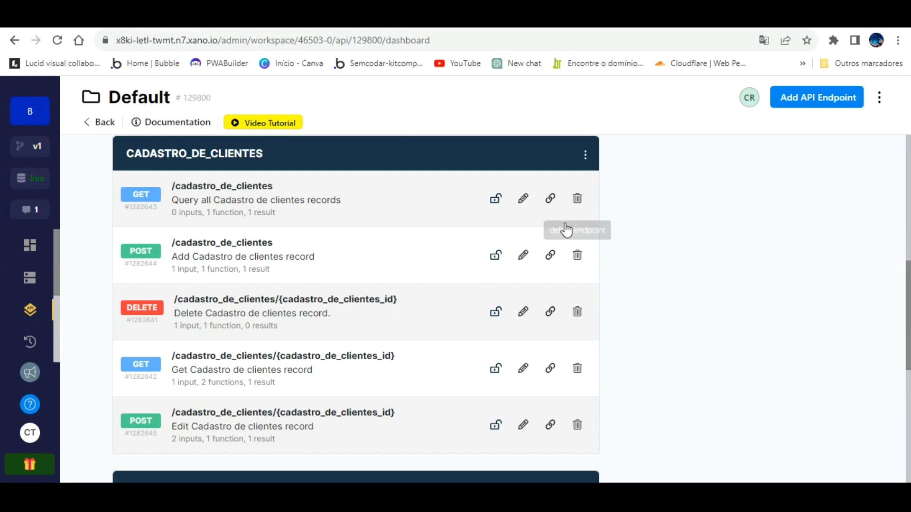
click(225, 236)
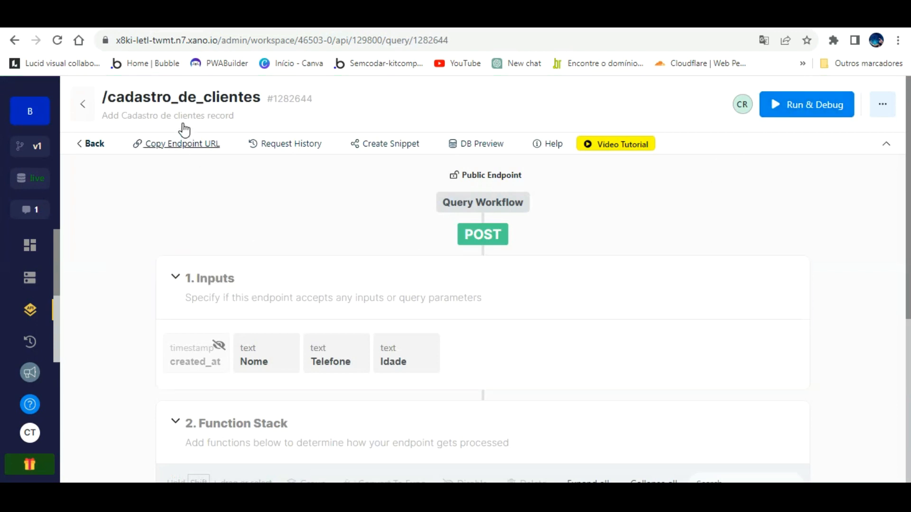
click(179, 145)
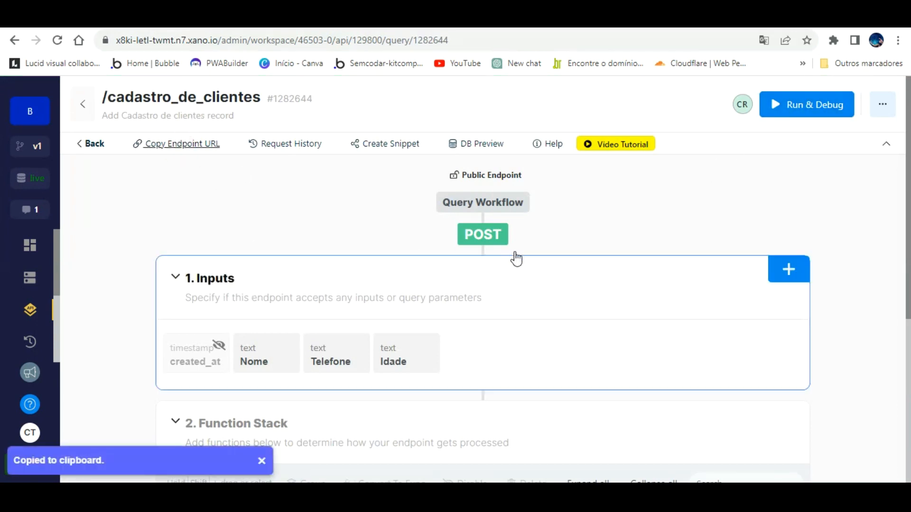
- Add another API call in Bubble named 'Xano Adicionar clientes'
click(217, 19)
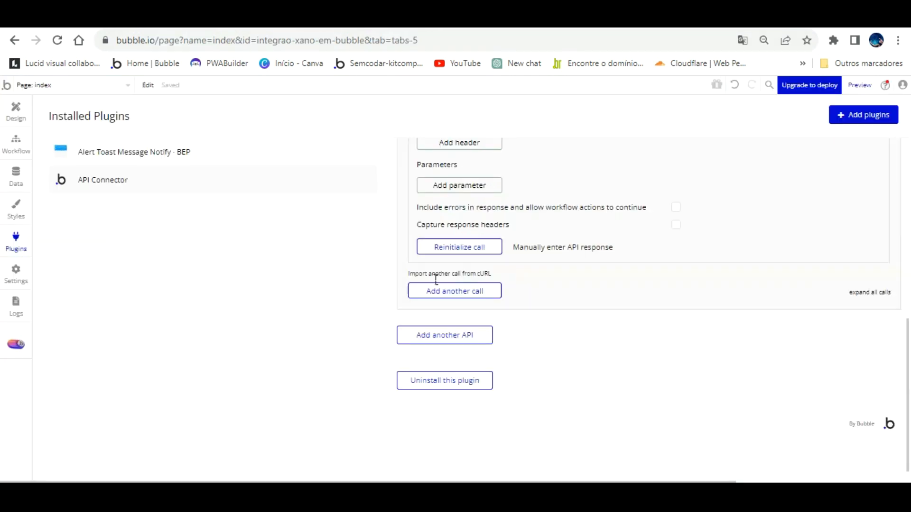
click(475, 290)
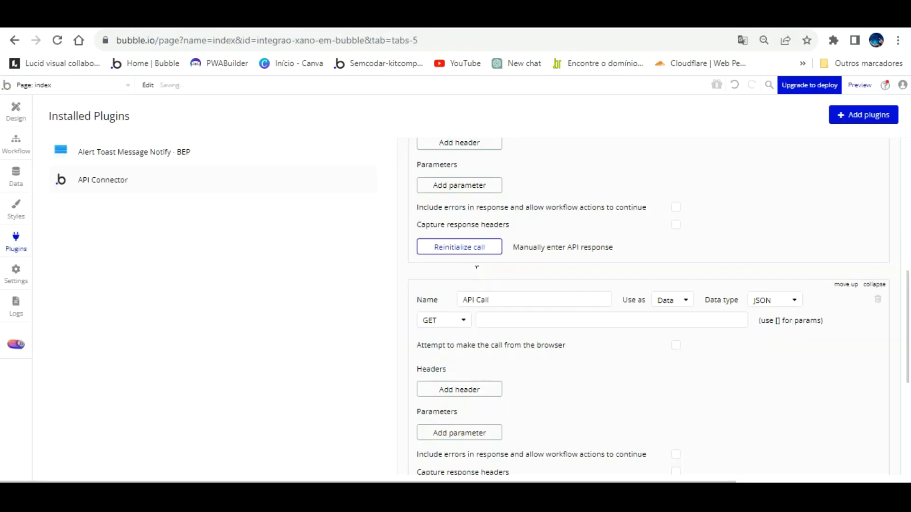
click(561, 299)
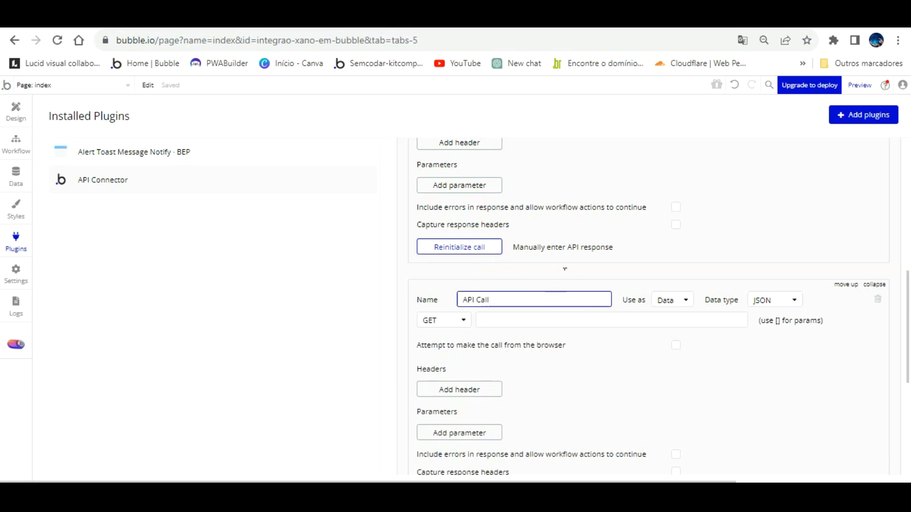
key(BackSpace)
key(BackSpace)
key(BackSpace)
key(BackSpace)
key(BackSpace)
key(BackSpace)
text(Xano Adicion)
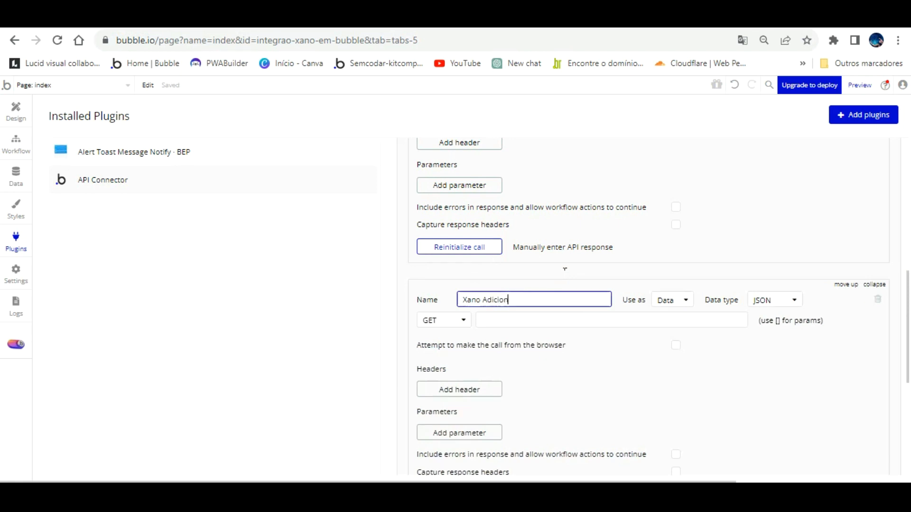
text(ar clientes)
- Set the call to Use as Action with method POST and the pasted Xano add-client URL
click(687, 300)
click(677, 332)
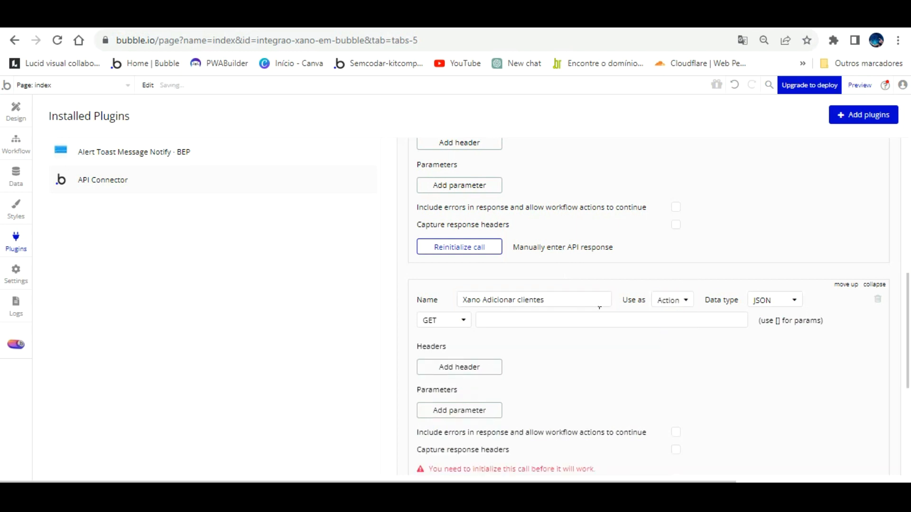
click(459, 319)
click(432, 351)
click(508, 321)
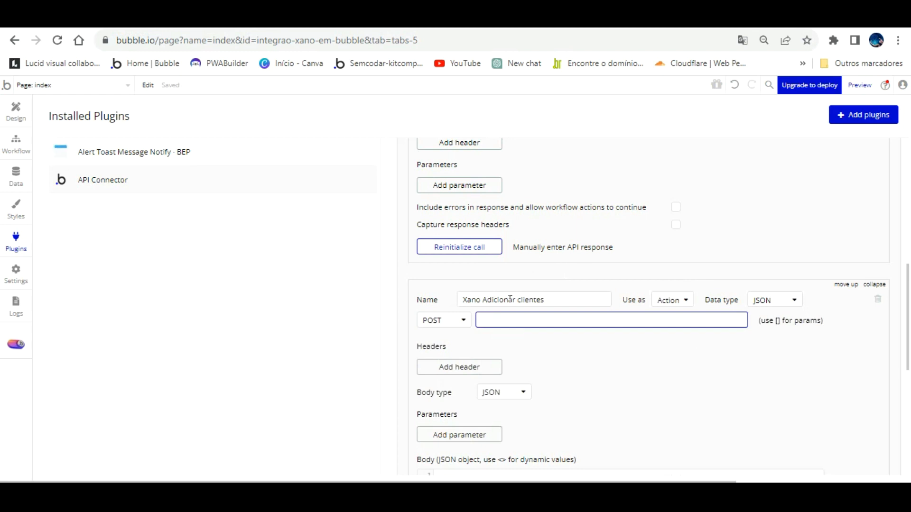
key(ctrl+v)
click(587, 350)
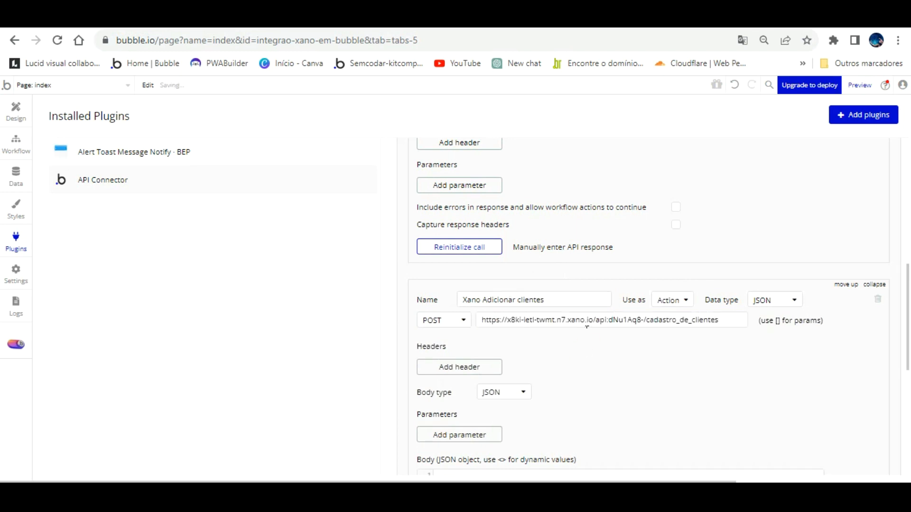
scroll(586, 327, down, 3)
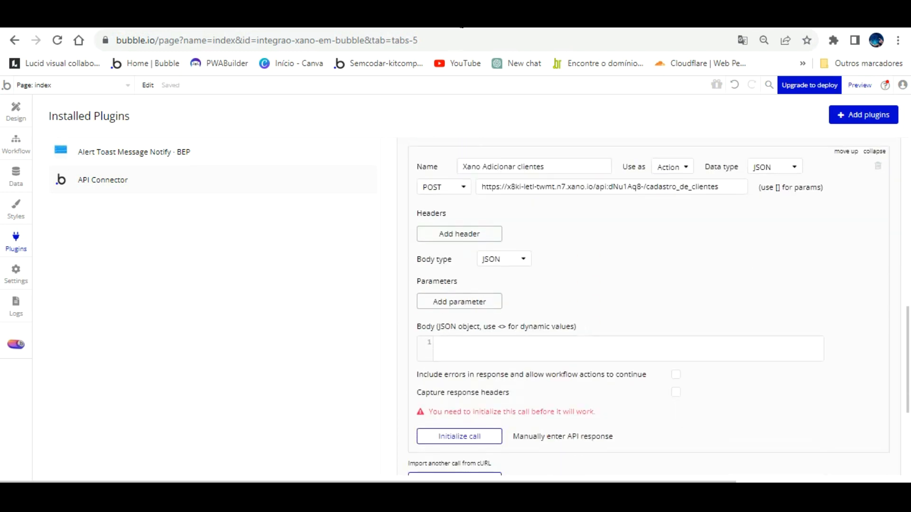
click(423, 22)
- Copy the add-client endpoint's Nome, Telefone and Idade JSON test input from Xano's Run & Debug
click(817, 112)
click(828, 101)
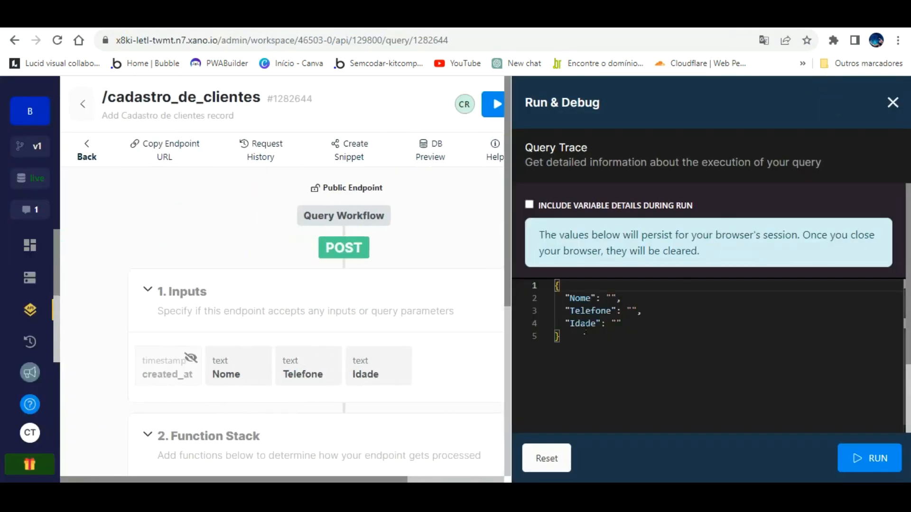
drag(561, 337, 555, 278)
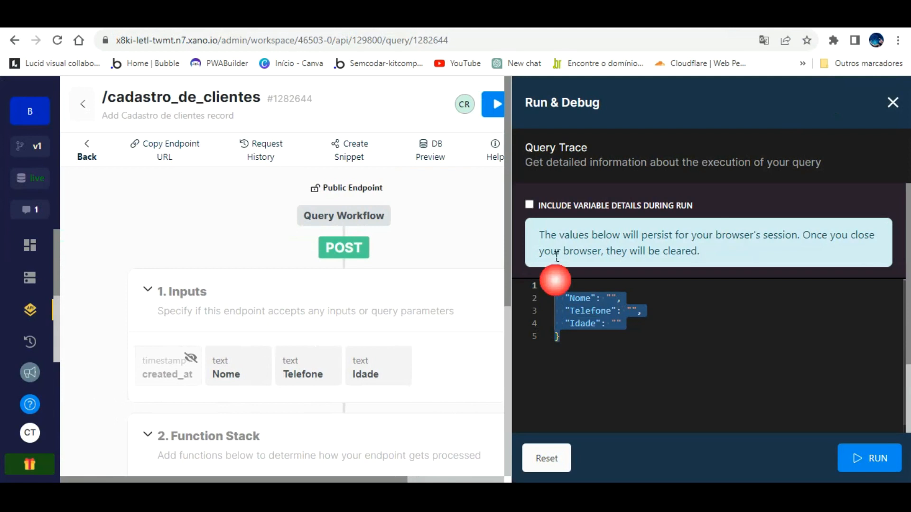
right_click(558, 284)
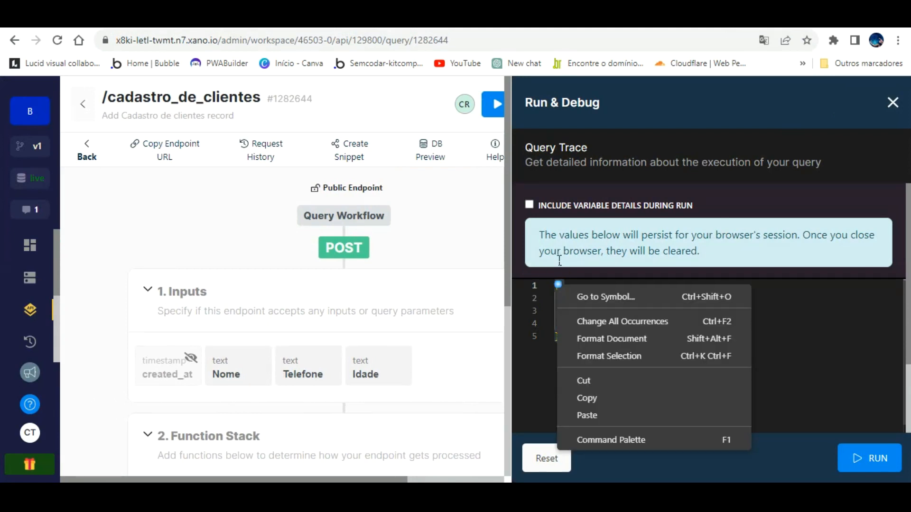
click(602, 396)
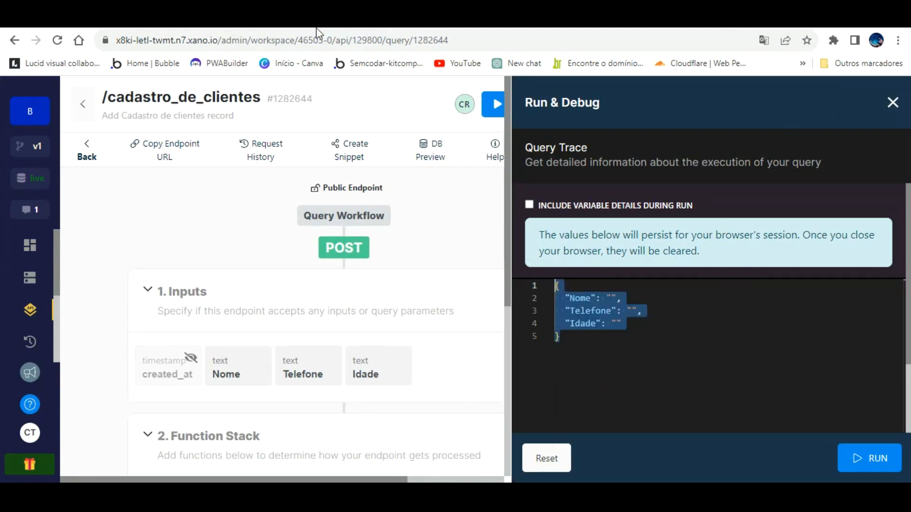
click(245, 23)
- Paste the copied JSON into the body and add <nome> and <Telefone> value placeholders
click(493, 348)
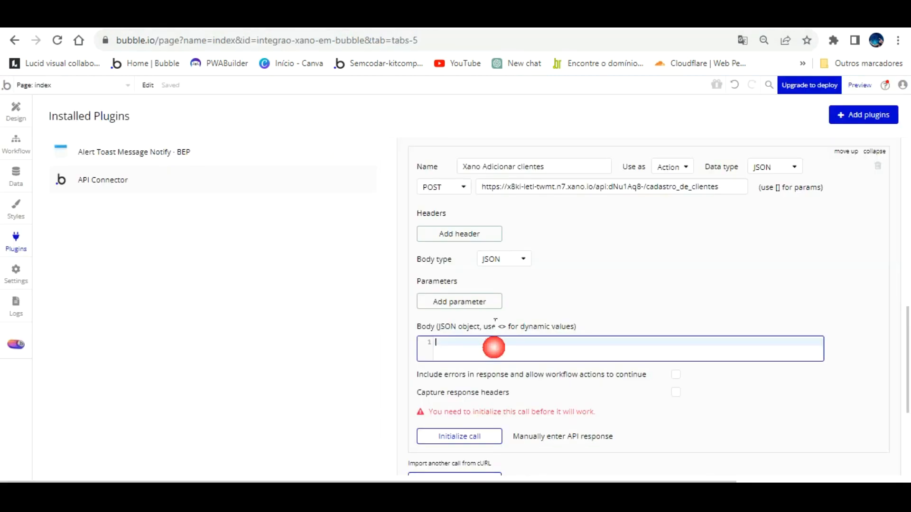
key(ctrl+v)
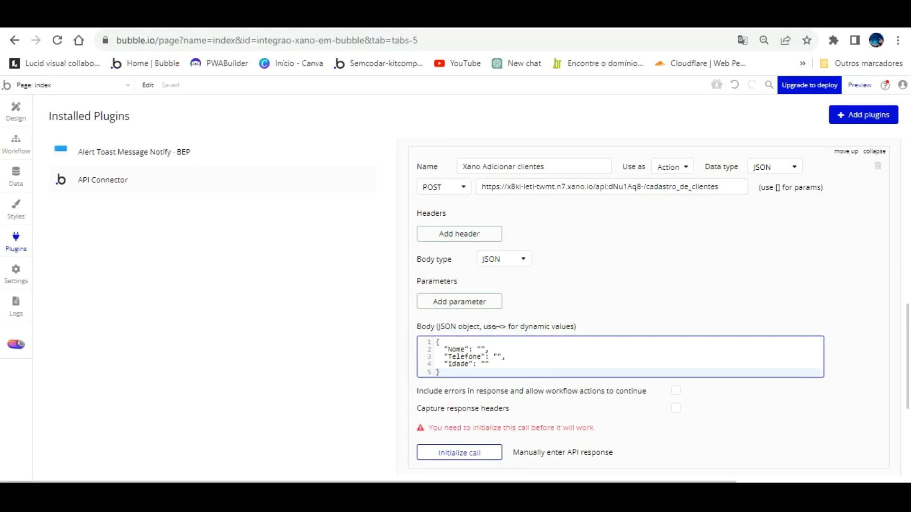
click(481, 350)
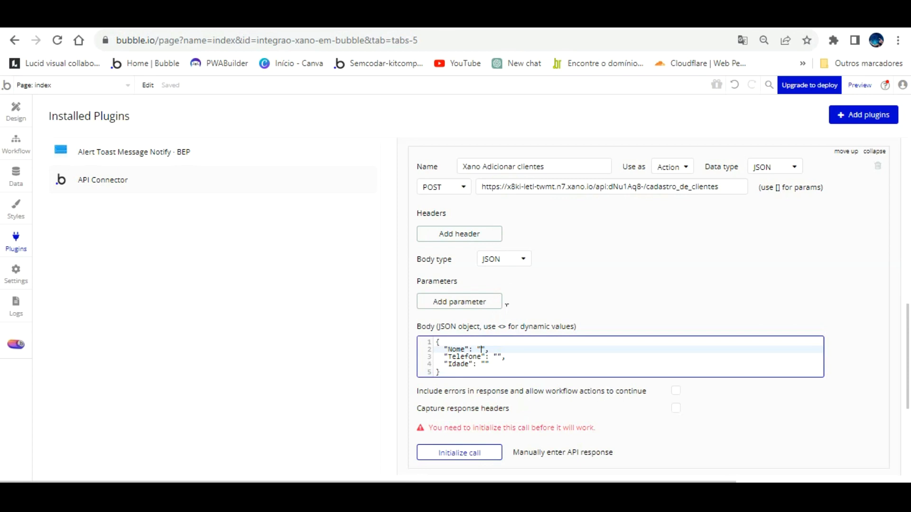
text(<nome>)
click(498, 356)
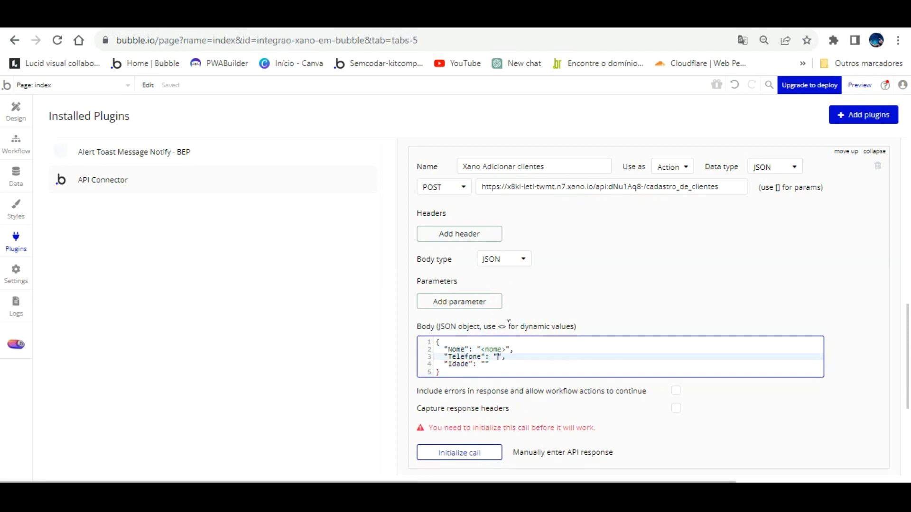
text(<te)
key(BackSpace)
key(BackSpace)
text(Telefone>)
- Capitalize the placeholder to <Nome> and add the <Idade> placeholder
key(Up)
key(Left)
key(Left)
key(Left)
key(Left)
key(Left)
key(Left)
key(BackSpace)
text(N)
click(485, 362)
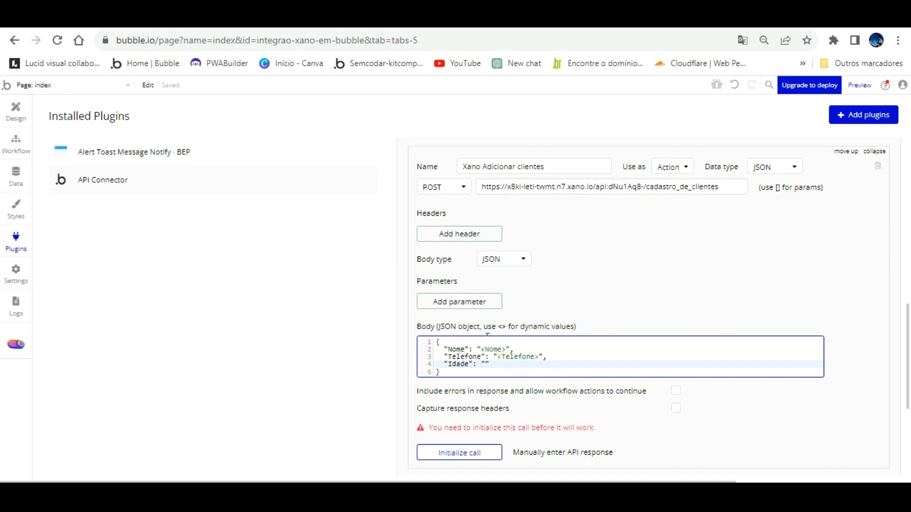
text(<Idade>)
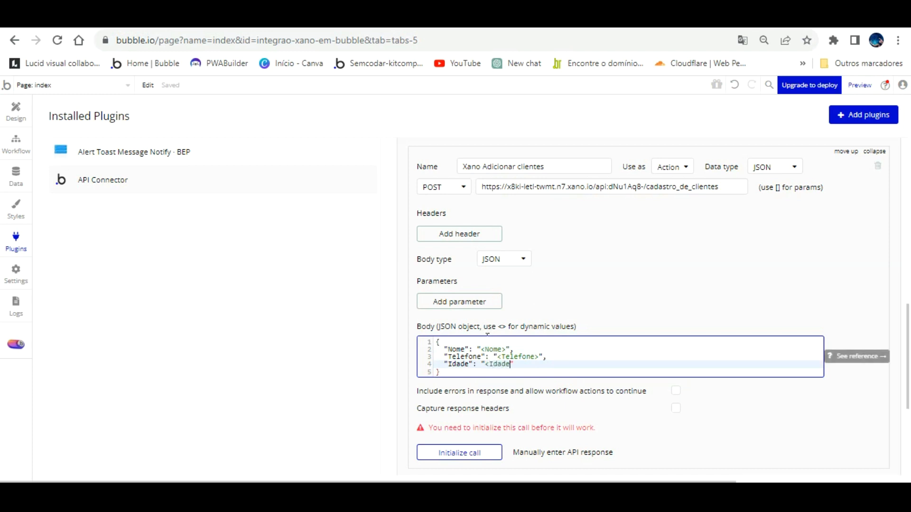
click(634, 264)
- Make the Nome, Telefone and Idade parameters non-private and allow them to be blank
scroll(722, 268, down, 2)
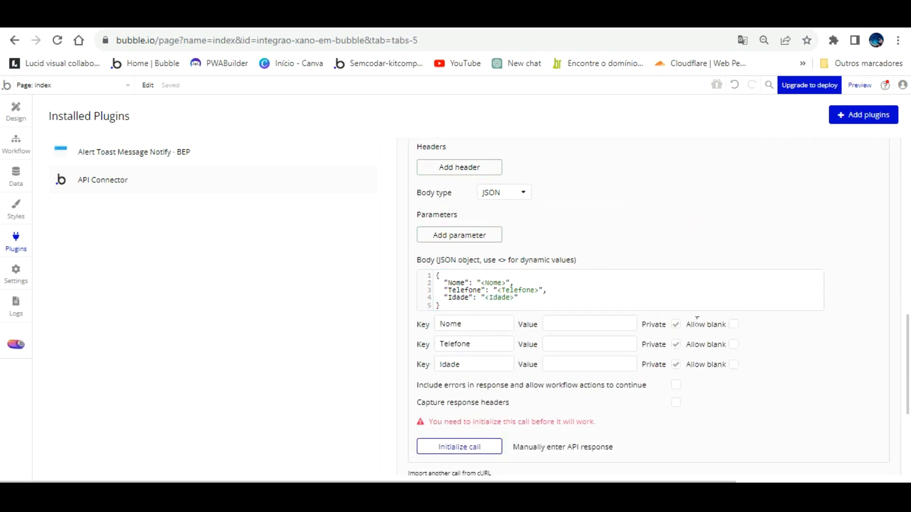
click(676, 324)
click(676, 344)
click(675, 364)
click(733, 325)
click(733, 344)
click(733, 363)
- Enter a sample name, a phone number and age 52, include errors, and initialize the call
click(566, 323)
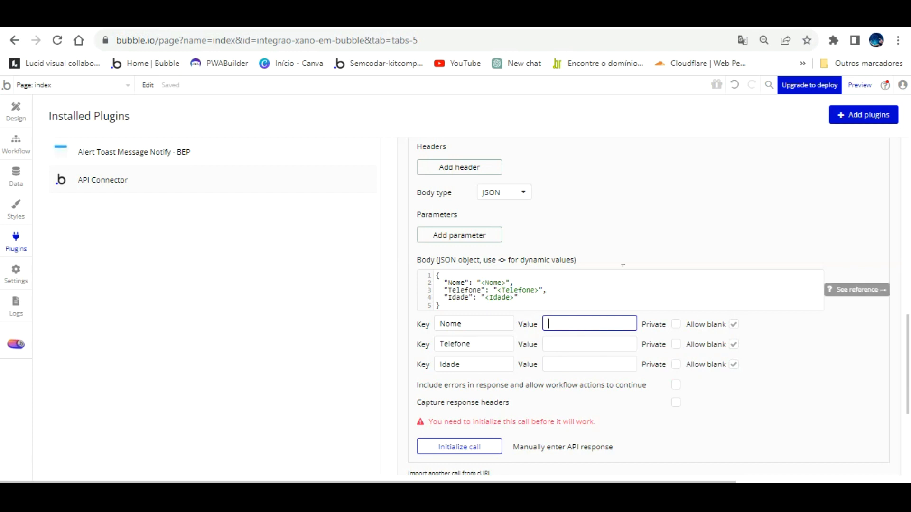
text(Carlos)
key(Tab)
key(Tab)
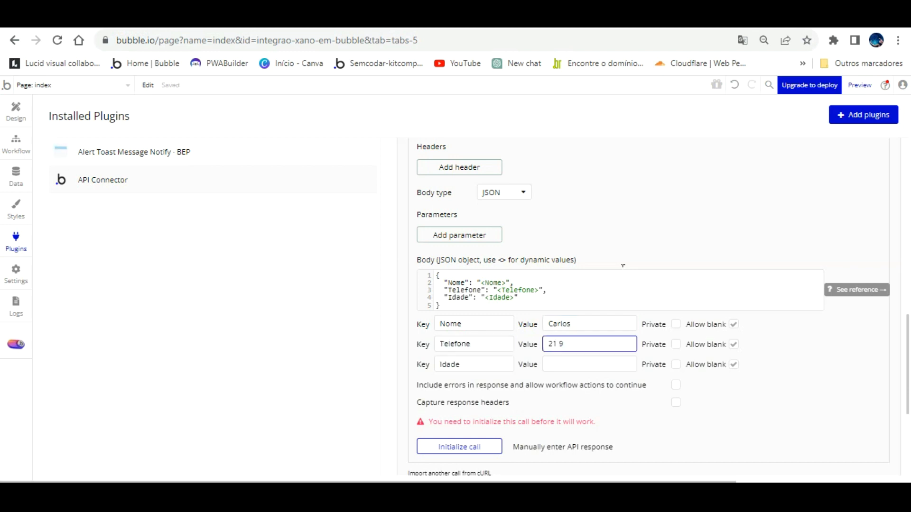
key(Tab)
key(Tab)
text(52)
click(625, 408)
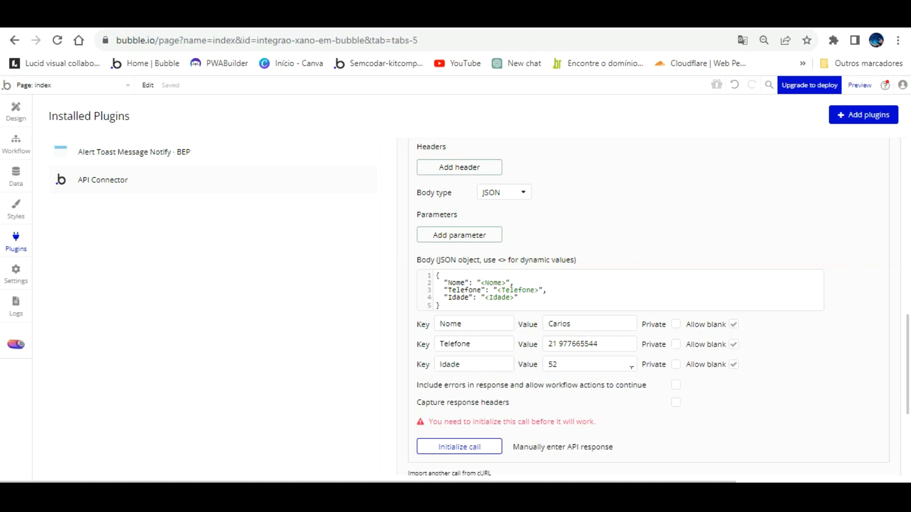
click(676, 385)
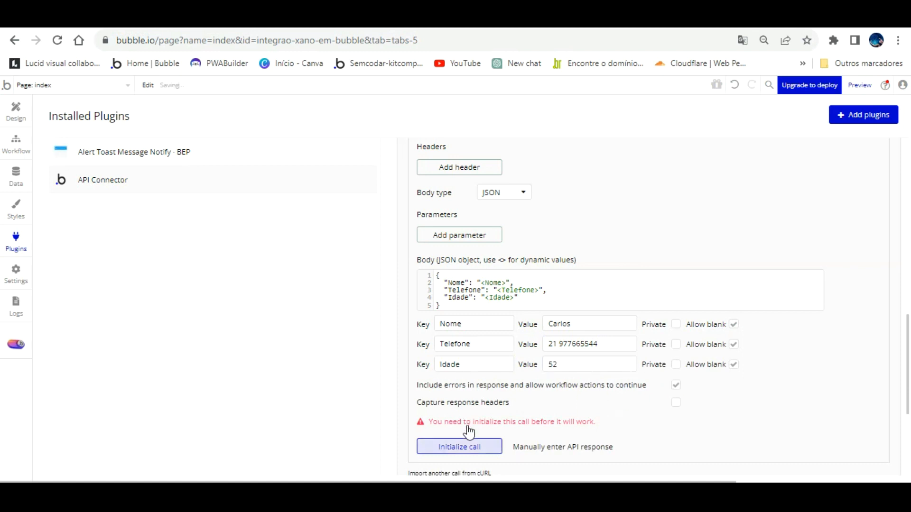
click(468, 446)
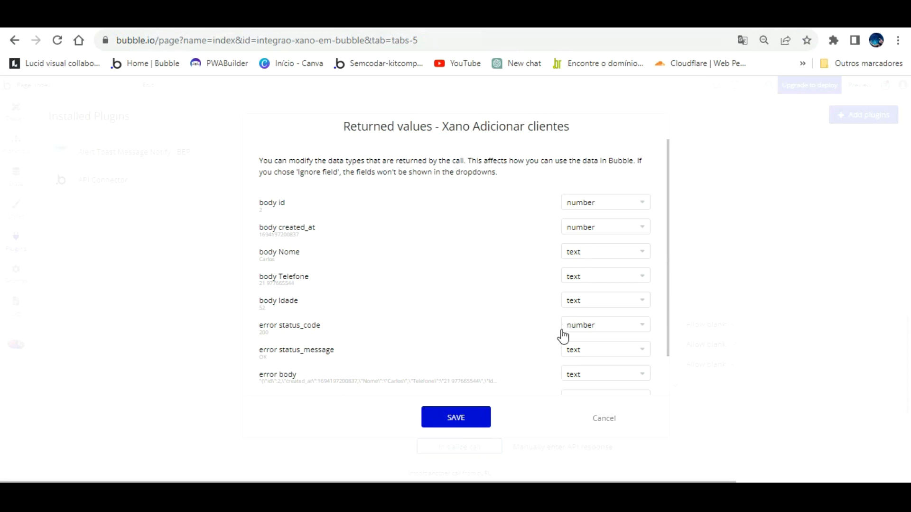
- Save the detected returned value types and add another blank API call below
scroll(574, 256, down, 1)
scroll(574, 258, up, 1)
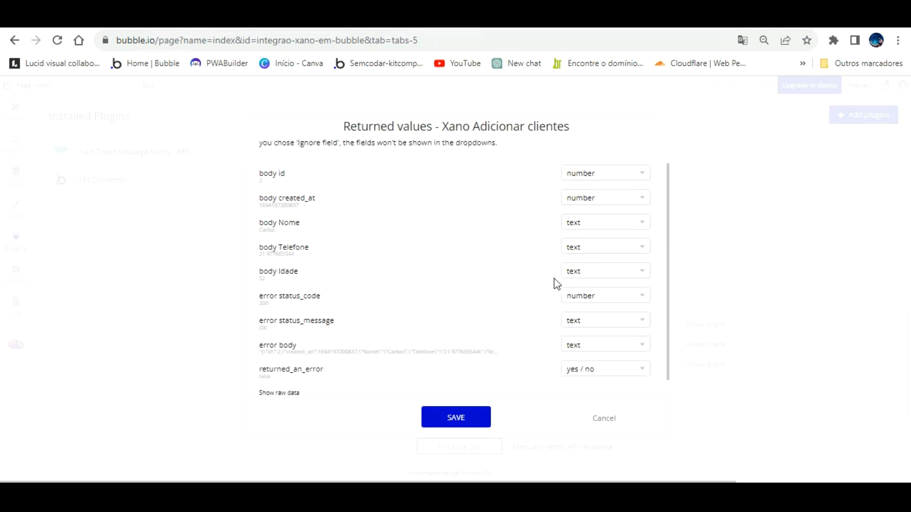
click(466, 413)
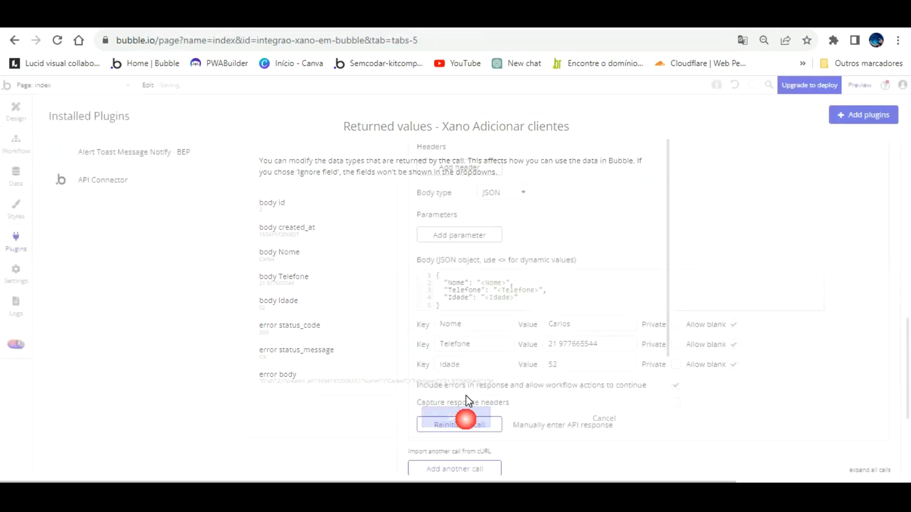
scroll(542, 374, down, 1)
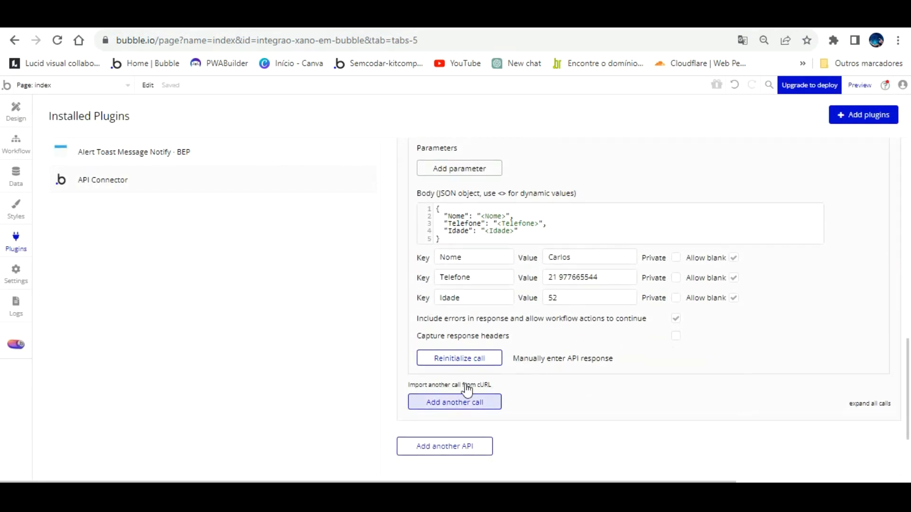
click(466, 402)
- Name the new API call 'Xano Deletar Clientes', replacing a mistyped name
click(519, 430)
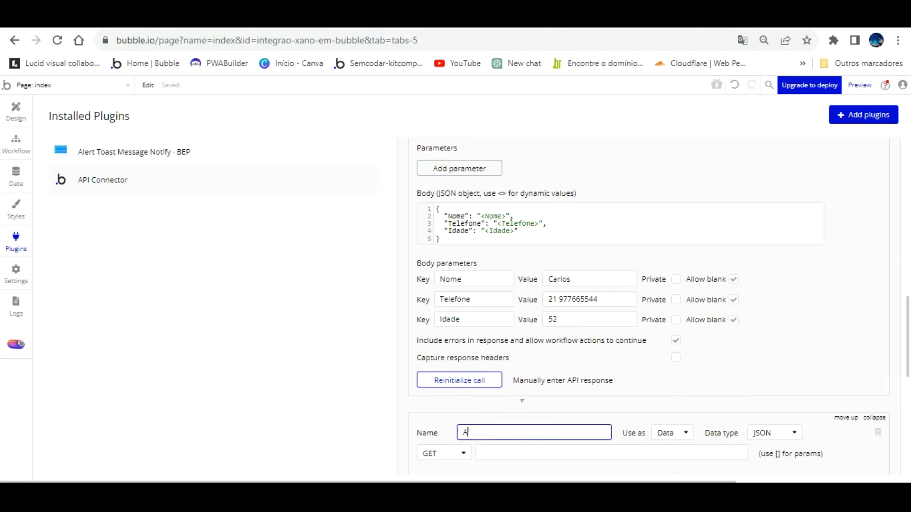
text(Deletar)
key(ctrl+a)
key(BackSpace)
text(Xano Deletar Cliente)
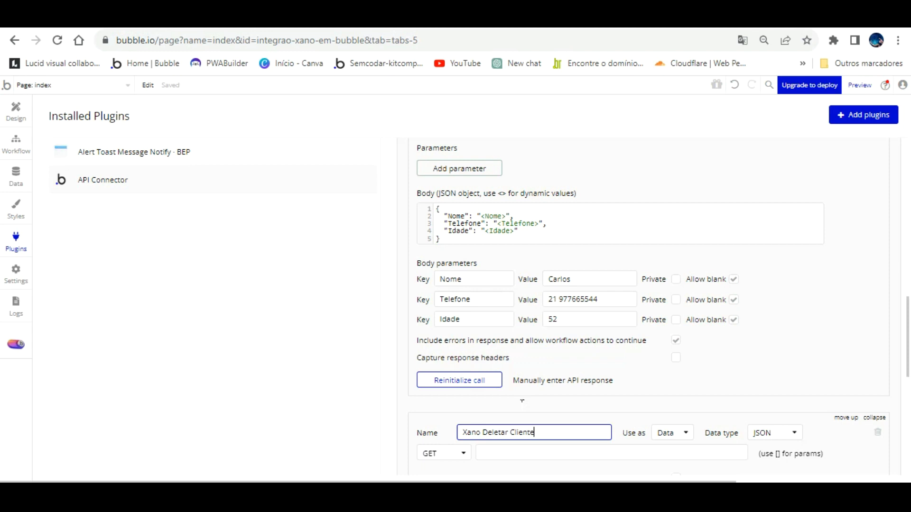
click(646, 404)
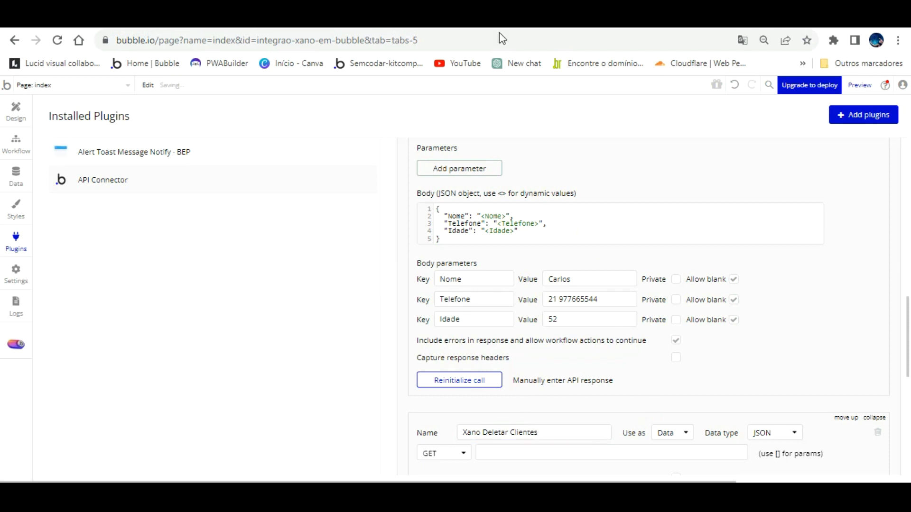
click(411, 19)
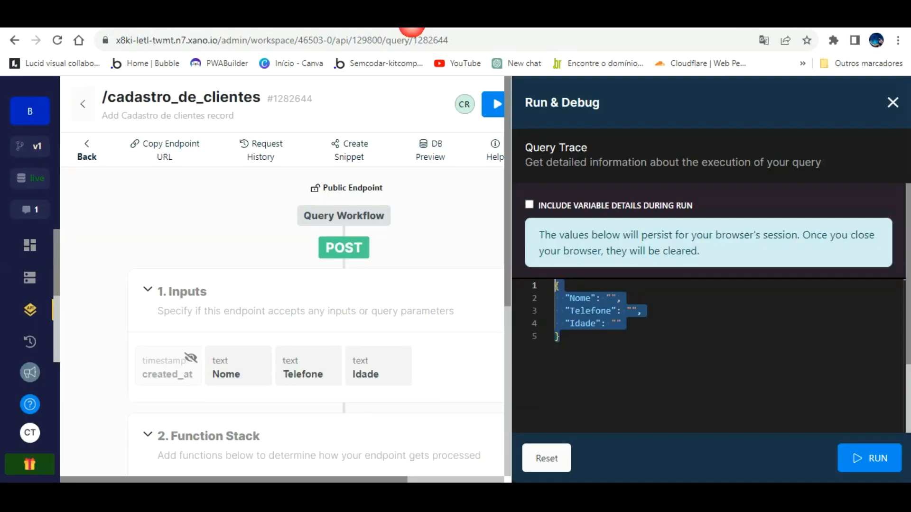
- Open Xano's DELETE /cadastro_de_clientes/{id} endpoint and copy its cadastro_de_clientes_id JSON input
click(89, 128)
scroll(332, 393, down, 7)
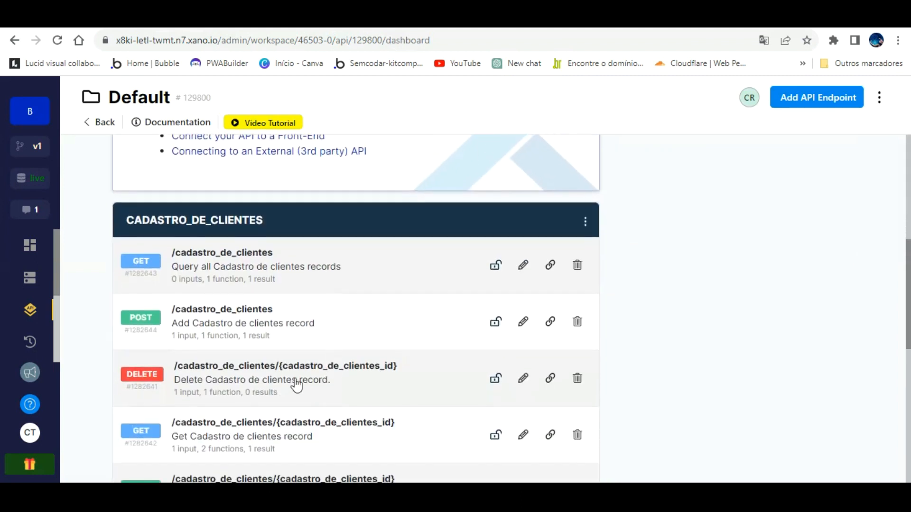
click(229, 352)
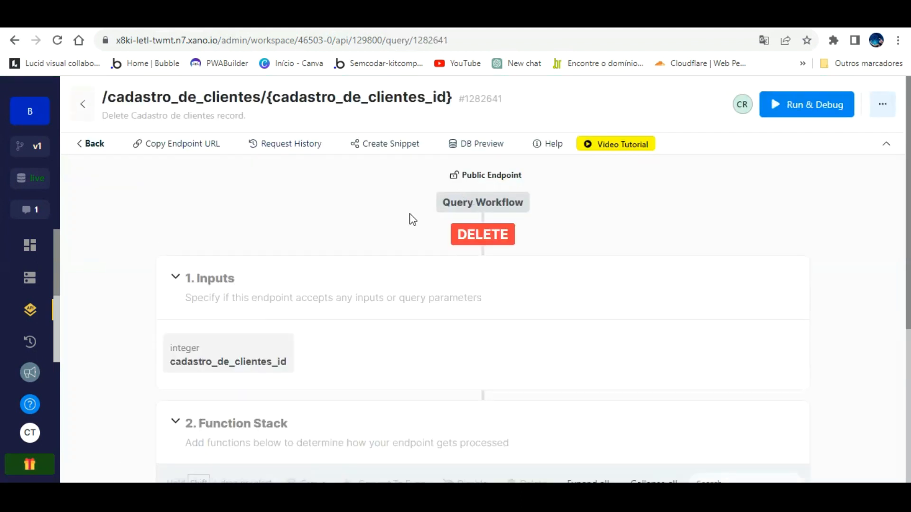
click(806, 97)
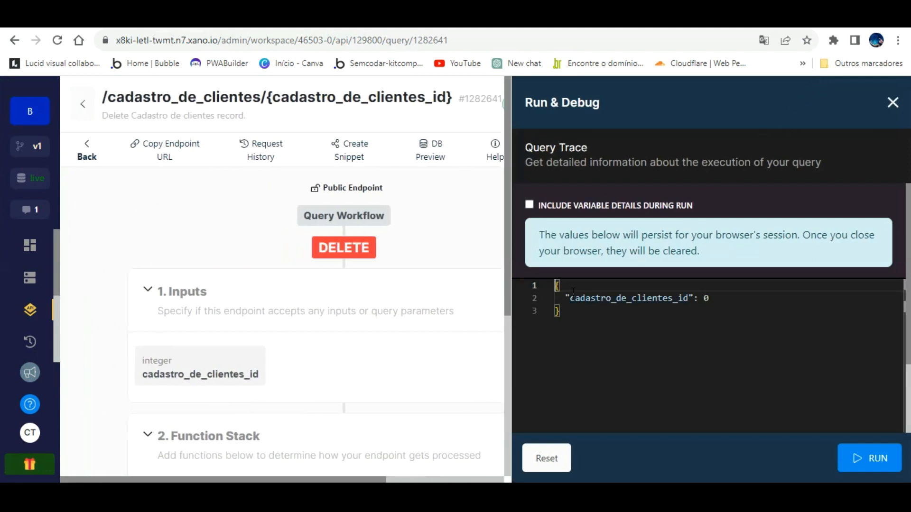
drag(563, 312, 554, 262)
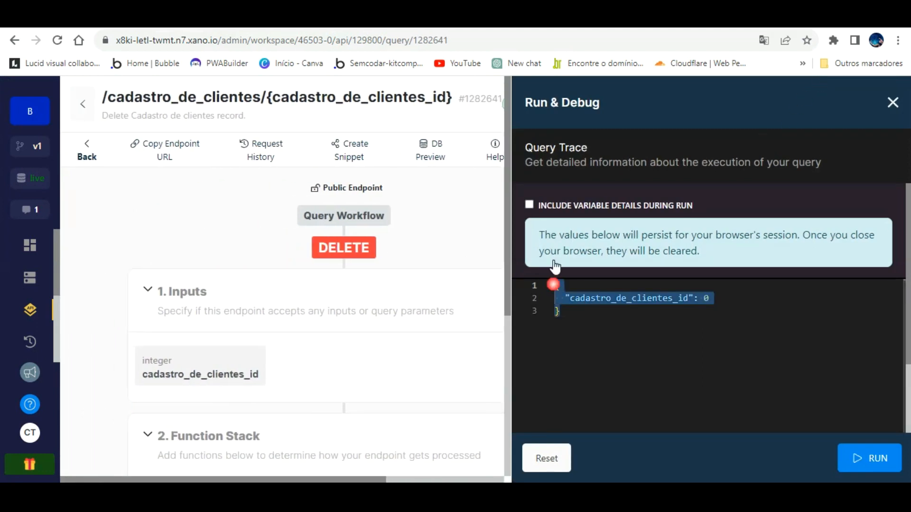
right_click(553, 281)
click(597, 394)
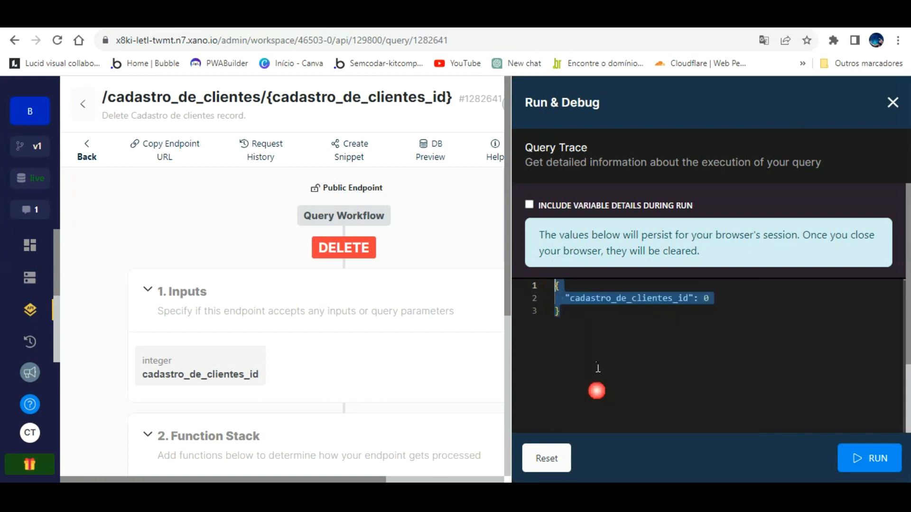
click(271, 40)
- Copy the Xano delete endpoint URL and paste it into the call's URL field
scroll(616, 362, down, 1)
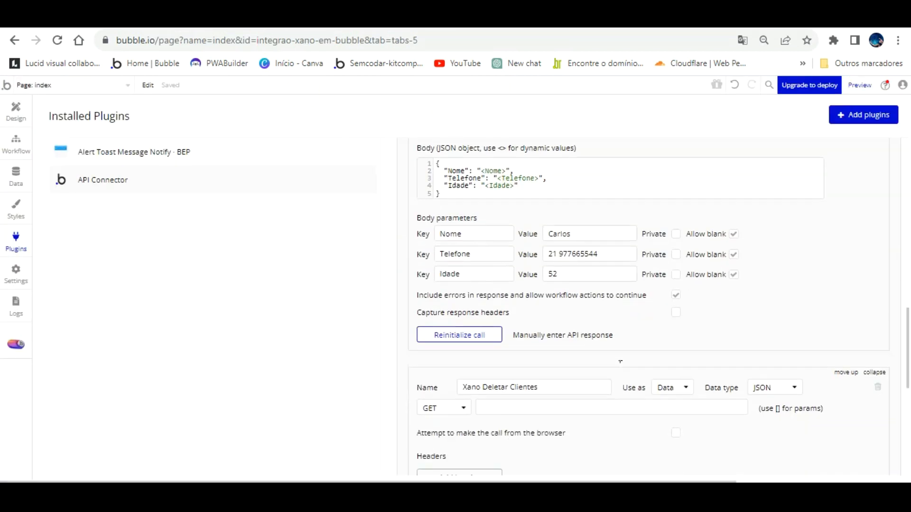
scroll(620, 361, down, 2)
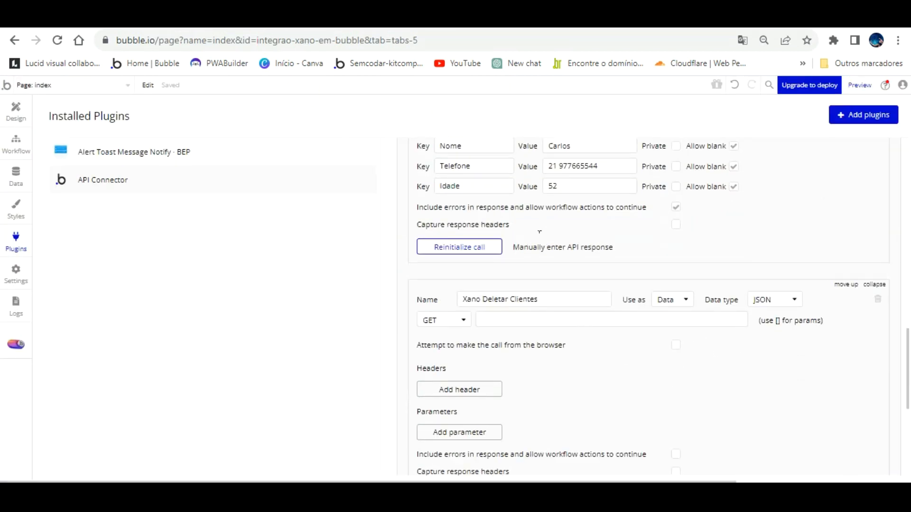
click(515, 20)
click(166, 142)
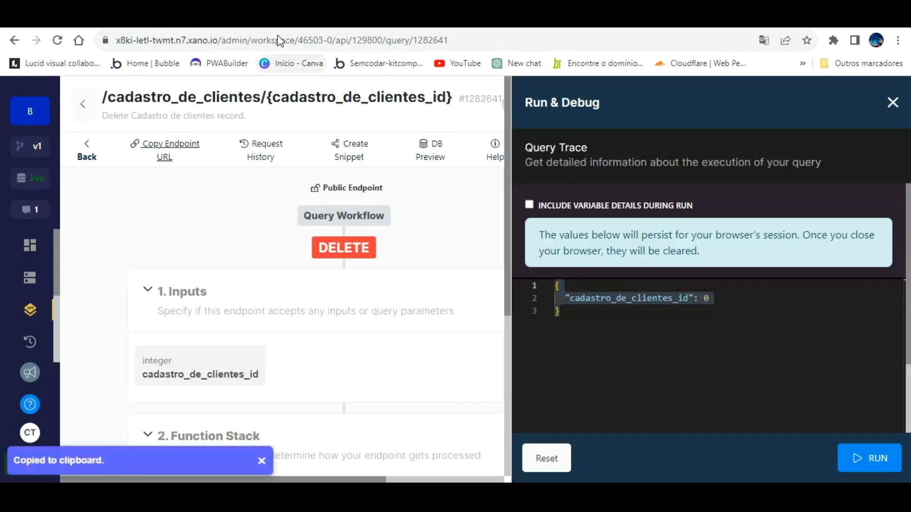
click(351, 20)
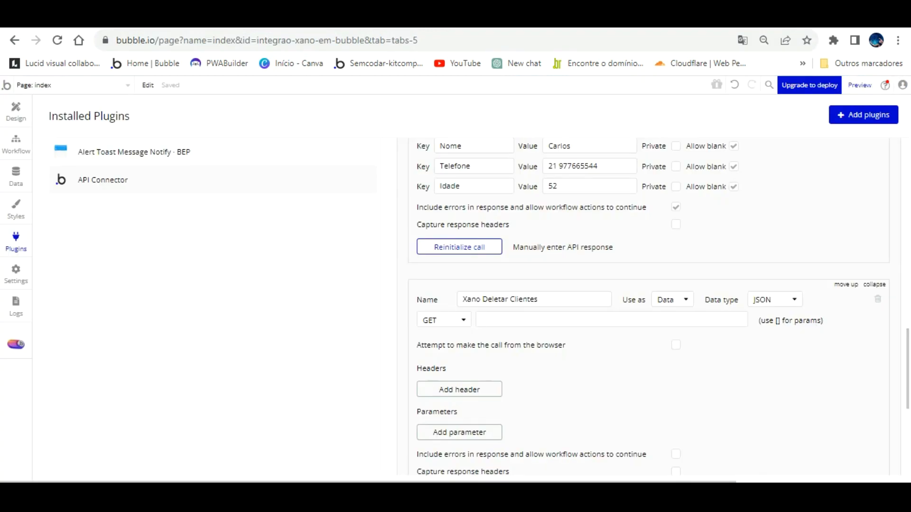
click(563, 318)
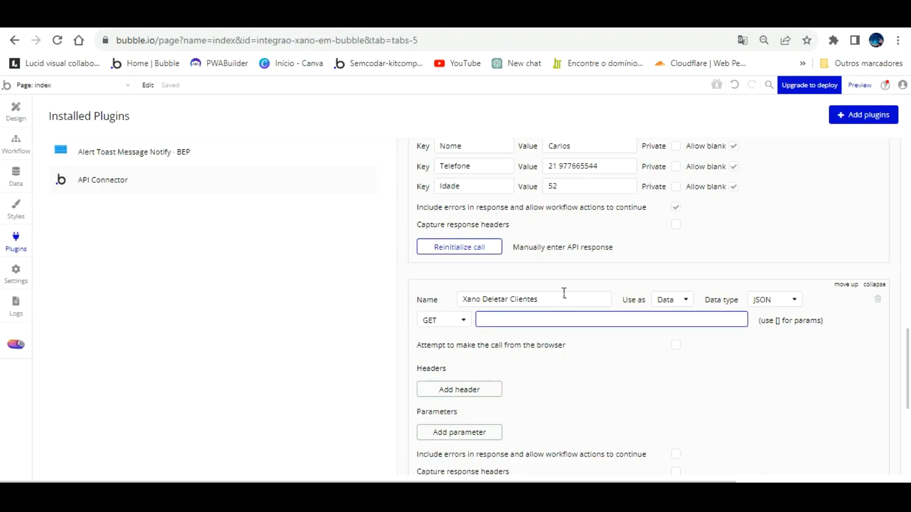
key(ctrl+v)
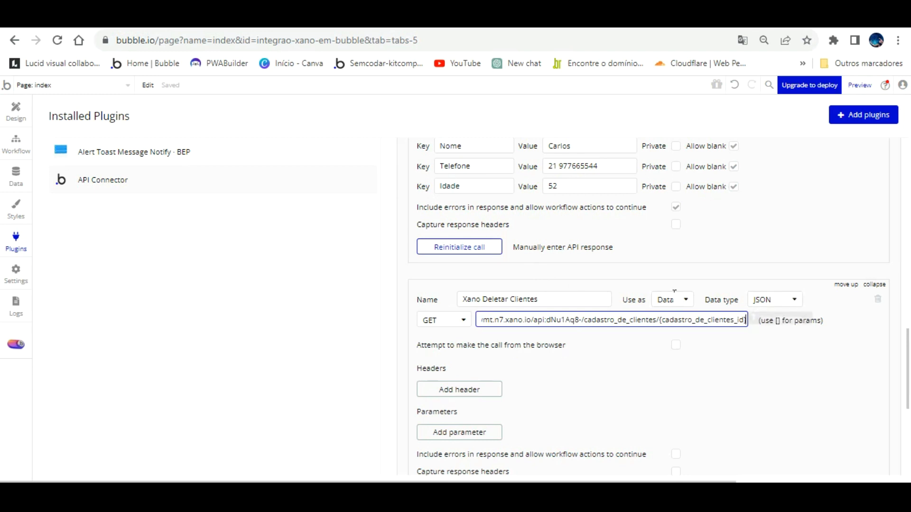
- Replace the curly braces around cadastro_de_clientes_id with square brackets to create the URL parameter
click(662, 322)
key(BackSpace)
text([)
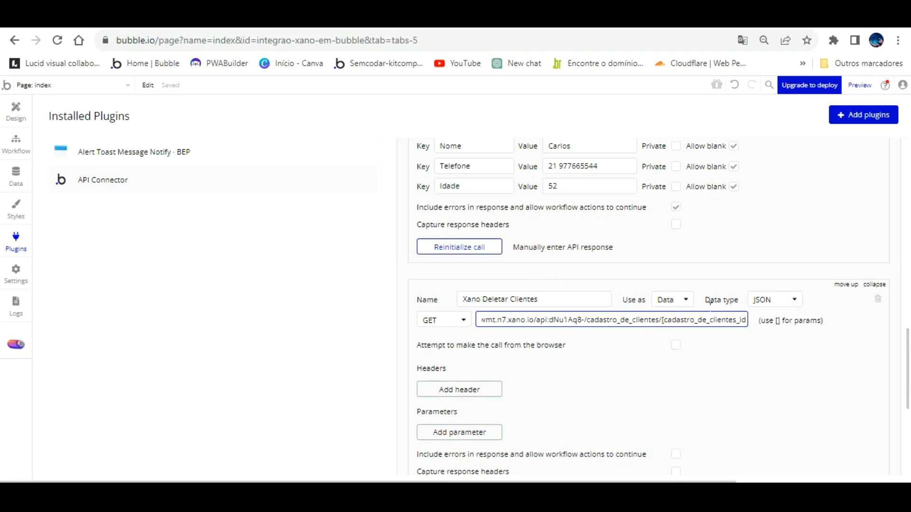
key(End)
key(BackSpace)
text(])
key(Tab)
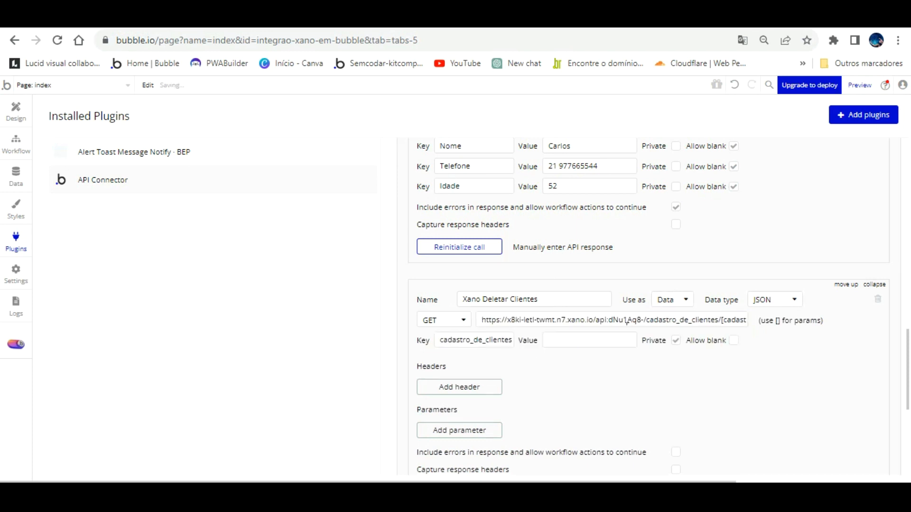
click(610, 339)
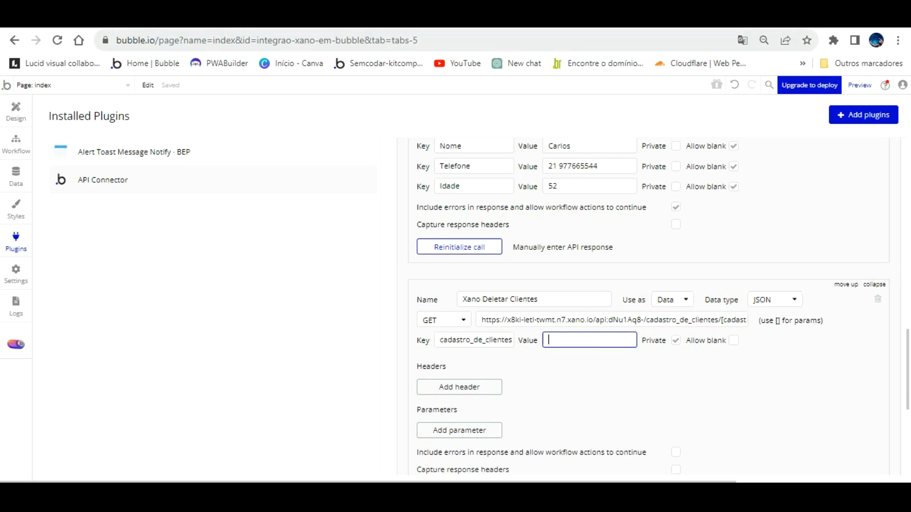
click(572, 17)
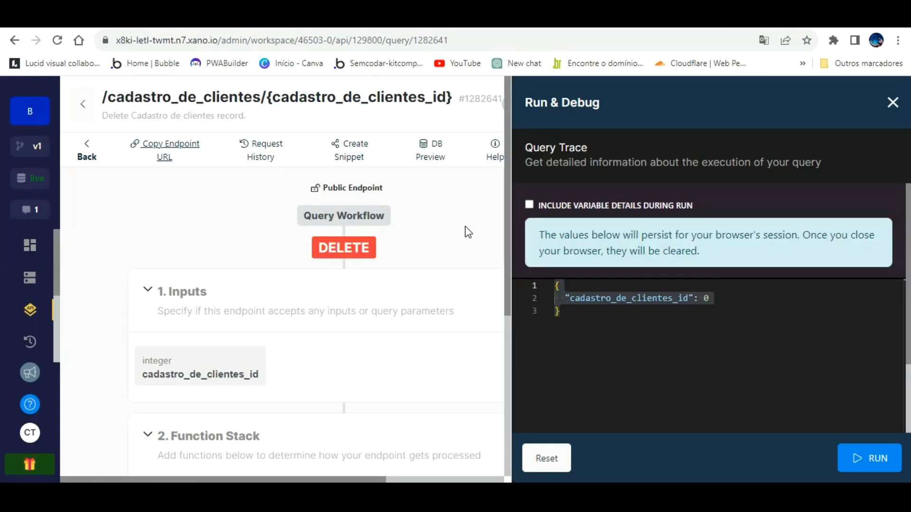
- Copy the delete endpoint's full sample JSON from Xano's Run & Debug panel
click(567, 293)
key(ctrl+a)
right_click(557, 285)
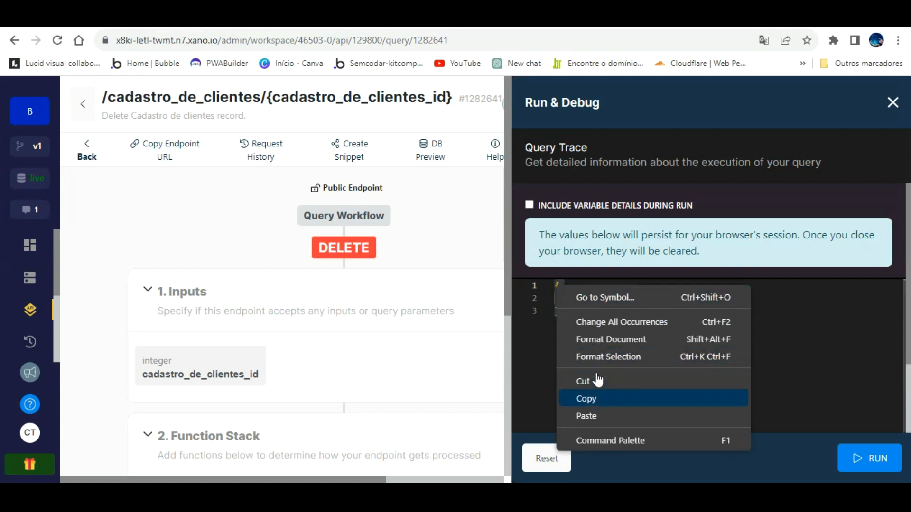
click(591, 397)
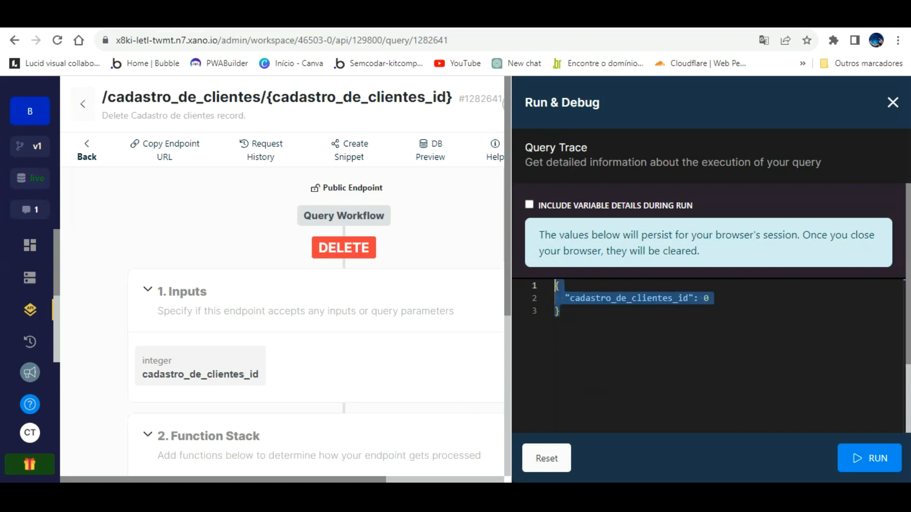
click(204, 19)
scroll(535, 353, down, 3)
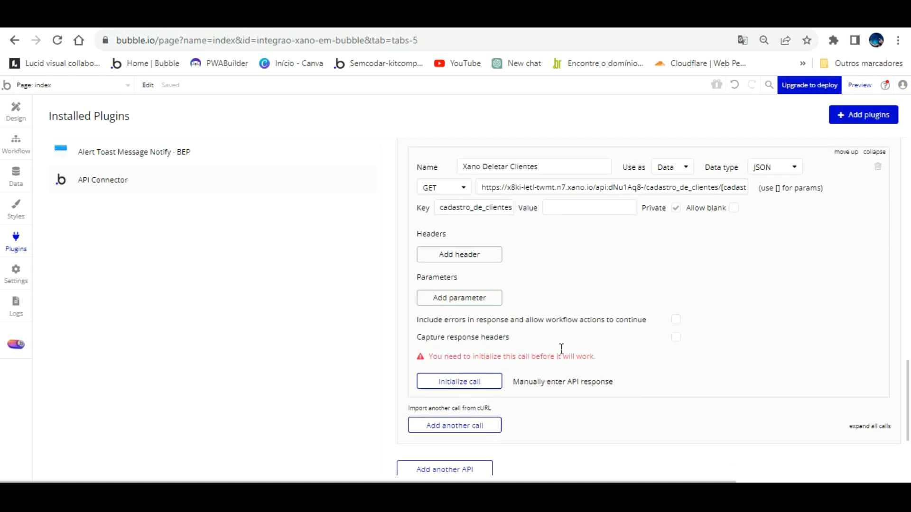
click(556, 207)
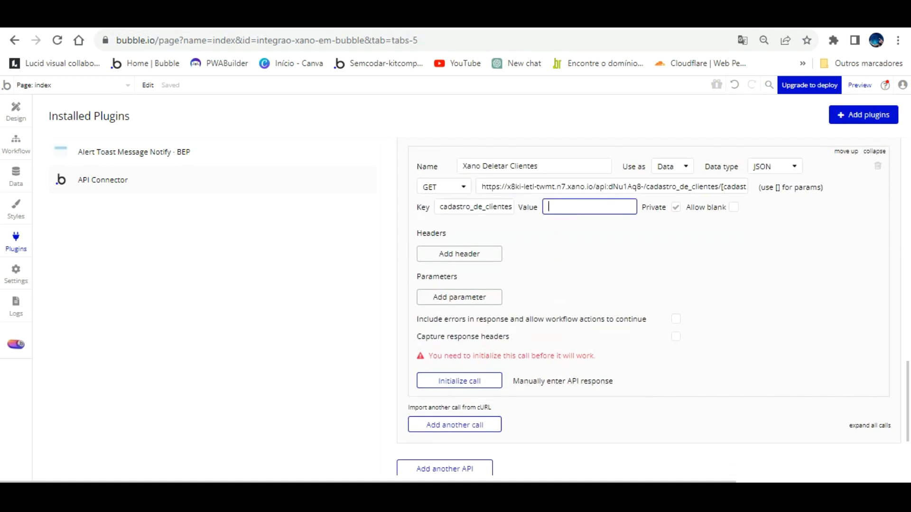
- Open the Cadastro de clientes table from Xano's dashboard to check its two record ids
click(336, 18)
click(85, 123)
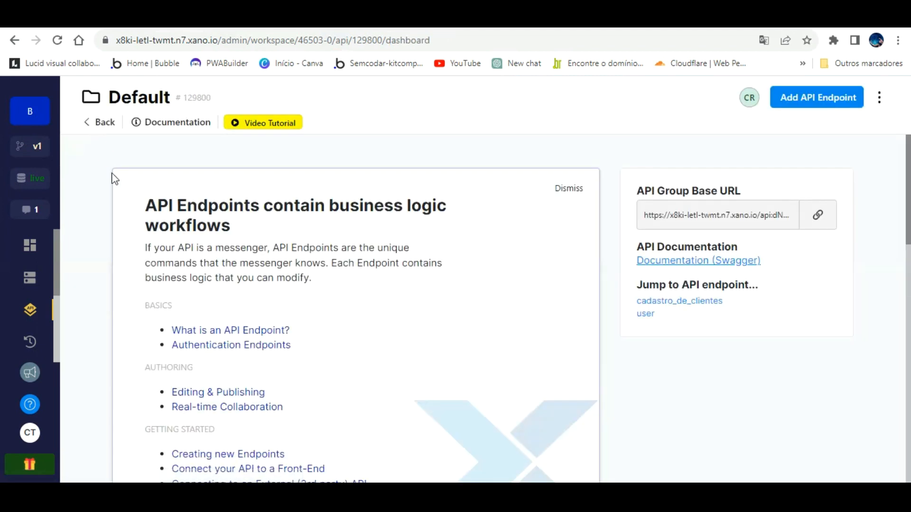
scroll(240, 290, down, 5)
scroll(242, 299, down, 5)
scroll(241, 299, up, 10)
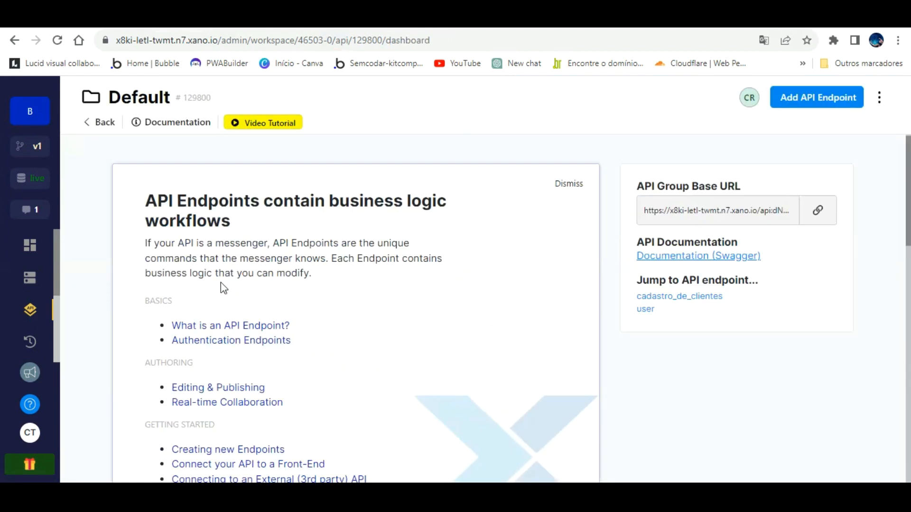
click(31, 243)
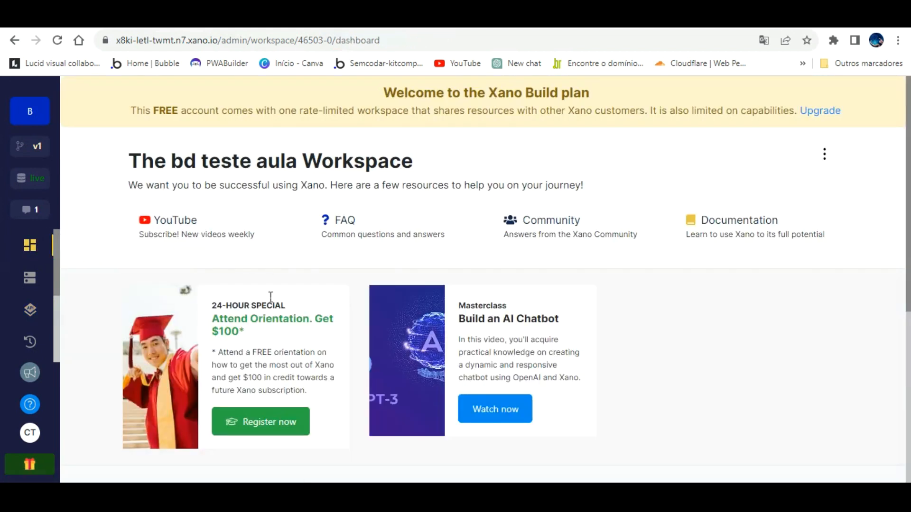
scroll(273, 308, down, 5)
click(245, 324)
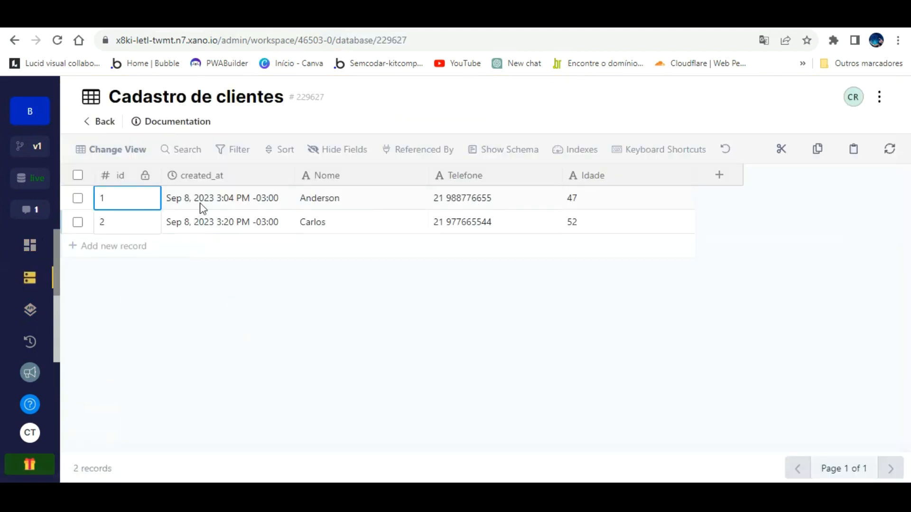
key(ctrl+Tab)
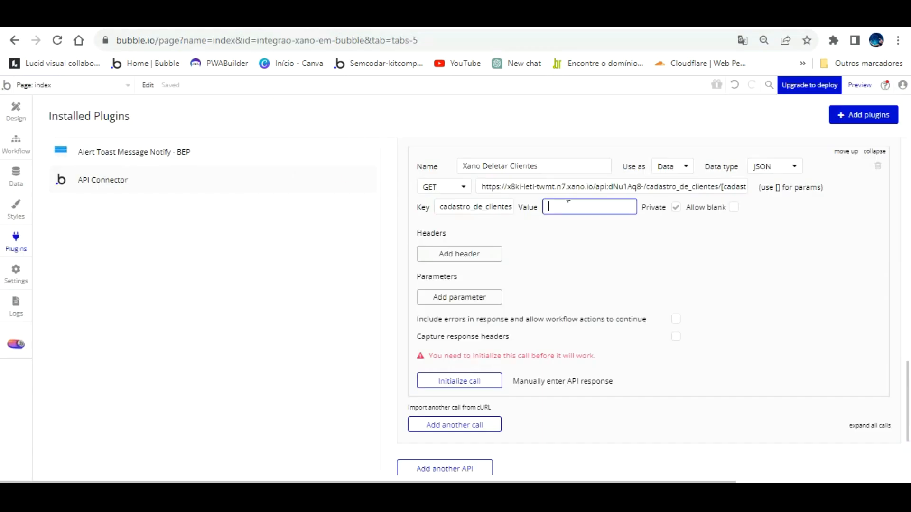
- Set the cadastro_de_clientes_id parameter value to 2 and include errors in the response
text(2)
click(593, 223)
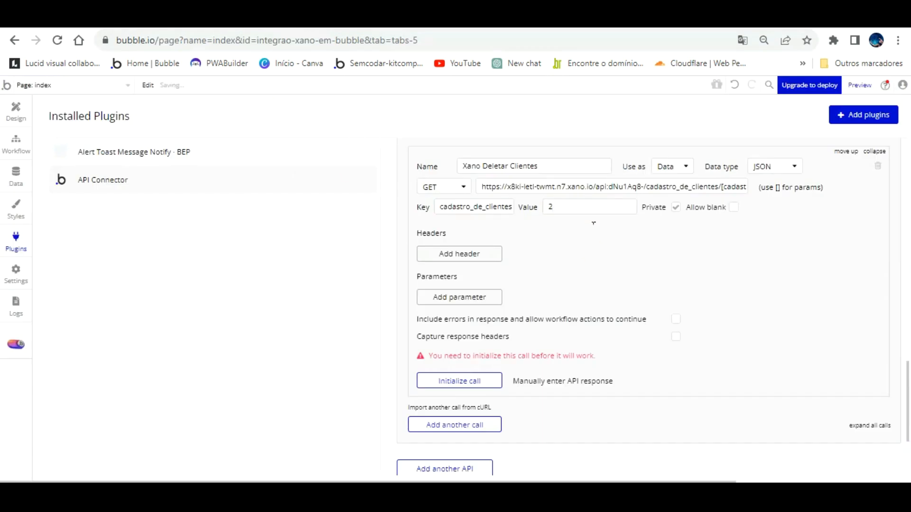
click(676, 319)
- Change the method to DELETE and paste the cadastro_de_clientes_id JSON as the body
click(451, 187)
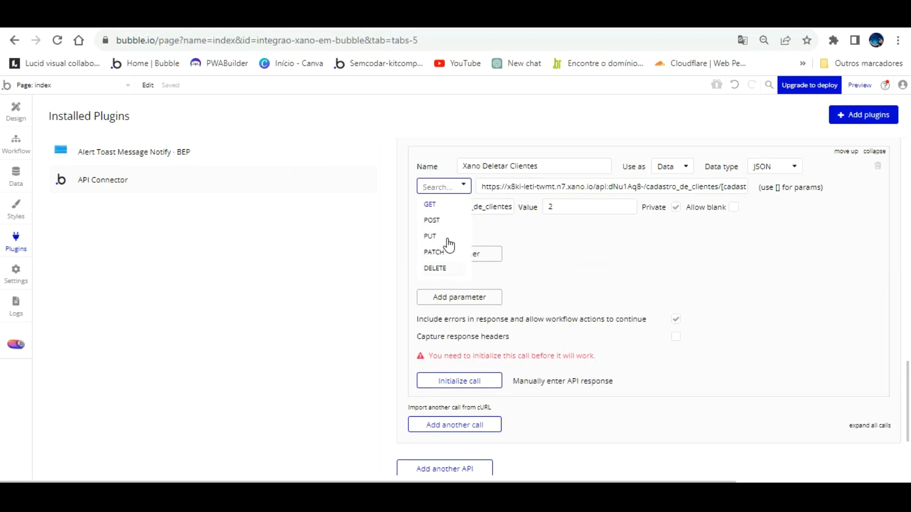
click(435, 268)
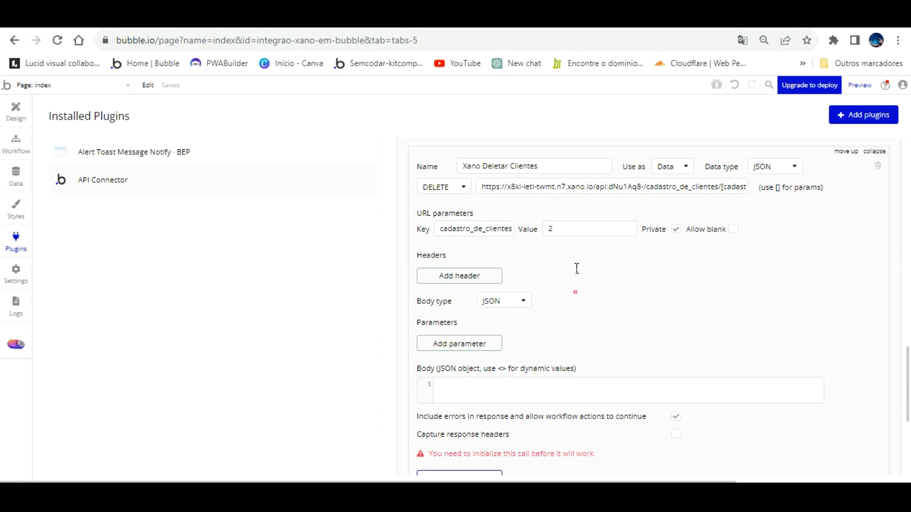
click(491, 390)
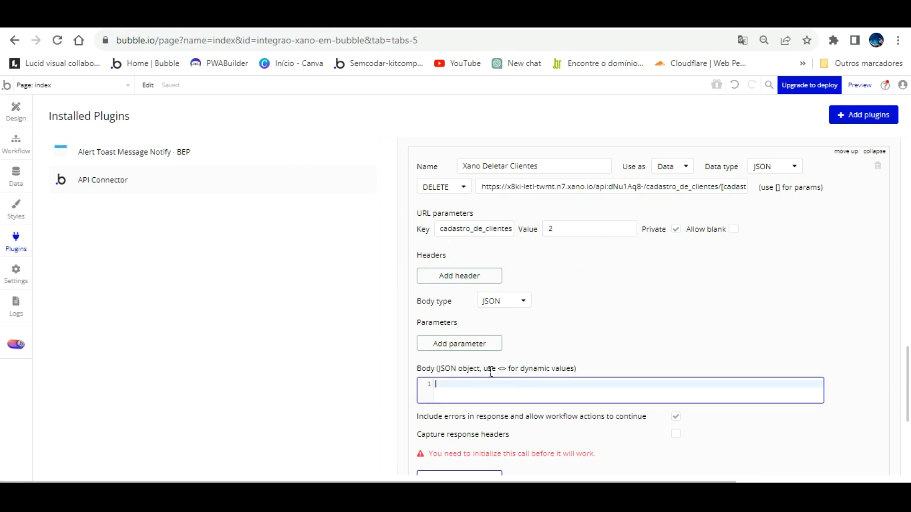
key(ctrl+v)
click(619, 303)
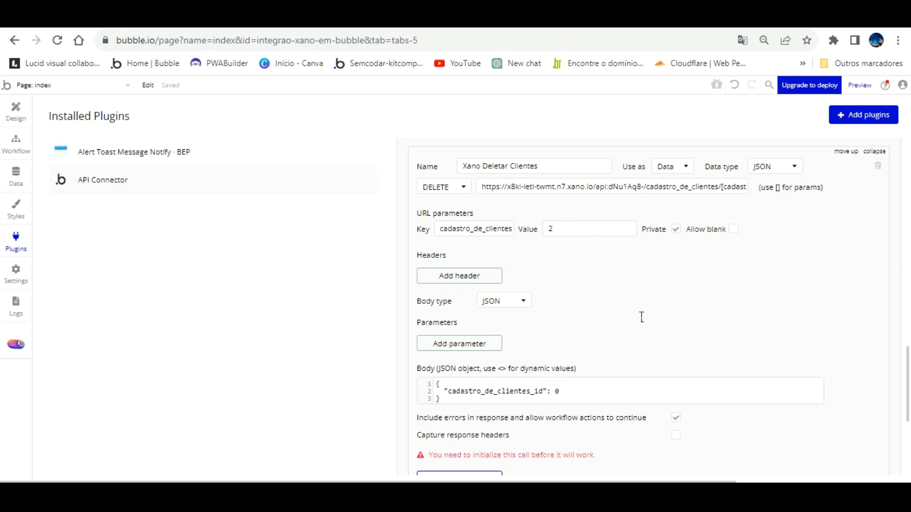
scroll(635, 318, down, 4)
- Initialize the delete call and save the detected returned value types
click(473, 280)
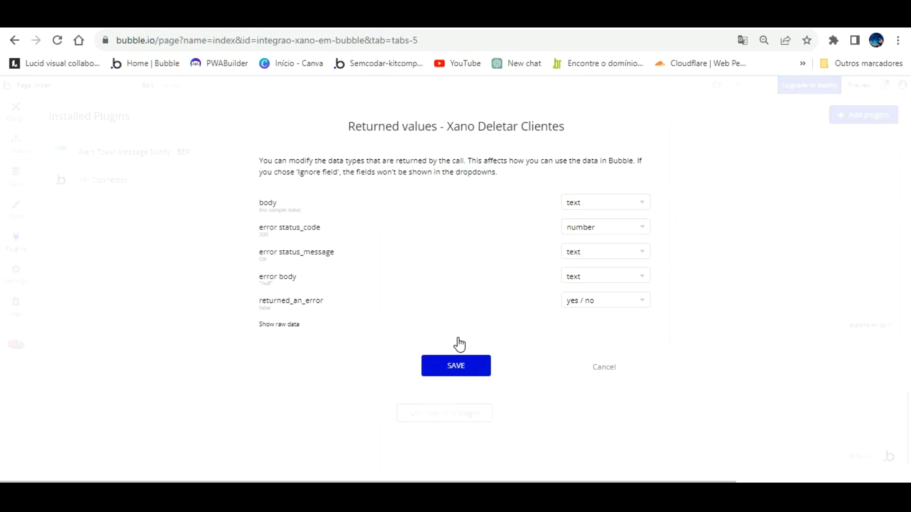
click(457, 363)
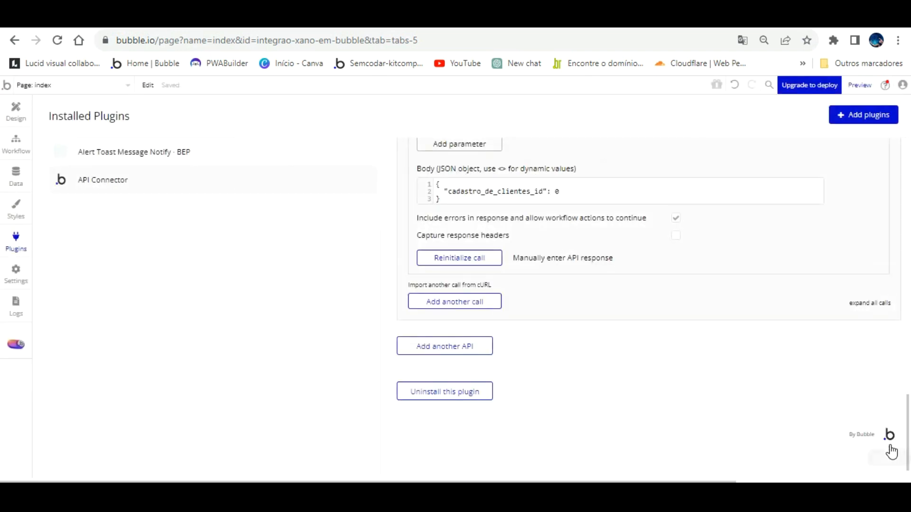
scroll(892, 452, up, 1)
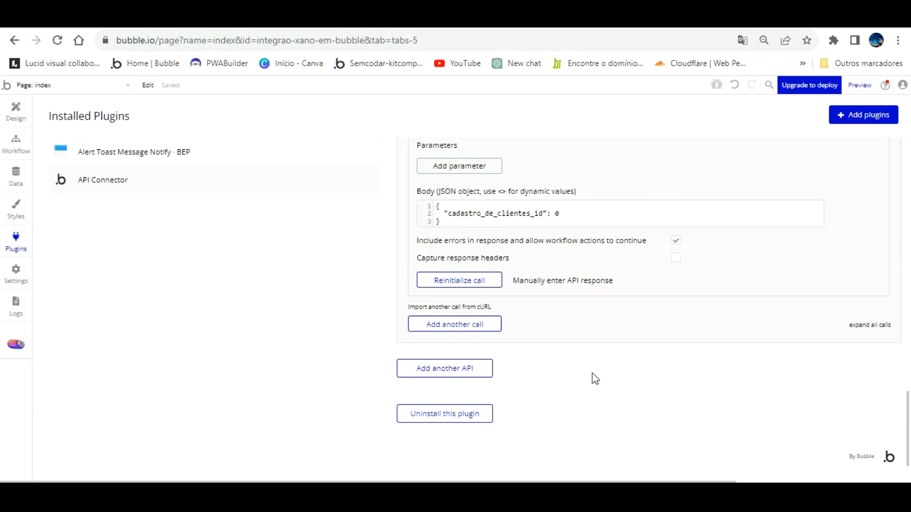
- Add another API call in Bubble and name it 'Xano Atualizar dados clientes'
click(480, 320)
click(496, 332)
key(BackSpace)
key(BackSpace)
key(BackSpace)
key(BackSpace)
key(BackSpace)
key(BackSpace)
key(BackSpace)
key(BackSpace)
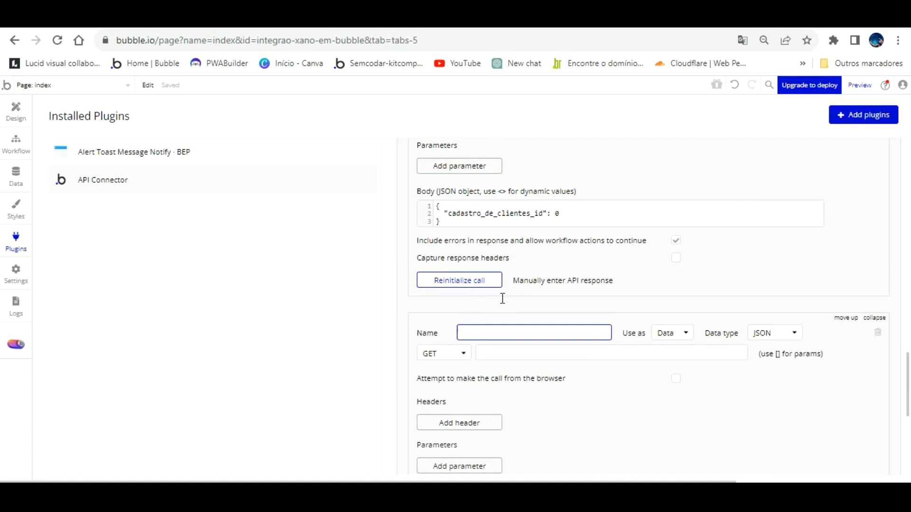
text(Xa)
text(ados clientes)
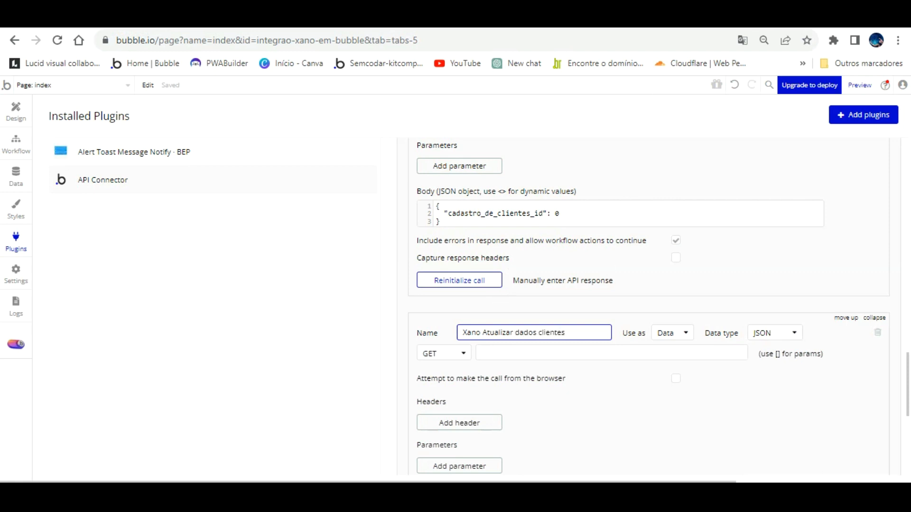
click(380, 18)
- Copy the URL of Xano's POST /cadastro_de_clientes/{cadastro_de_clientes_id} edit endpoint
click(63, 274)
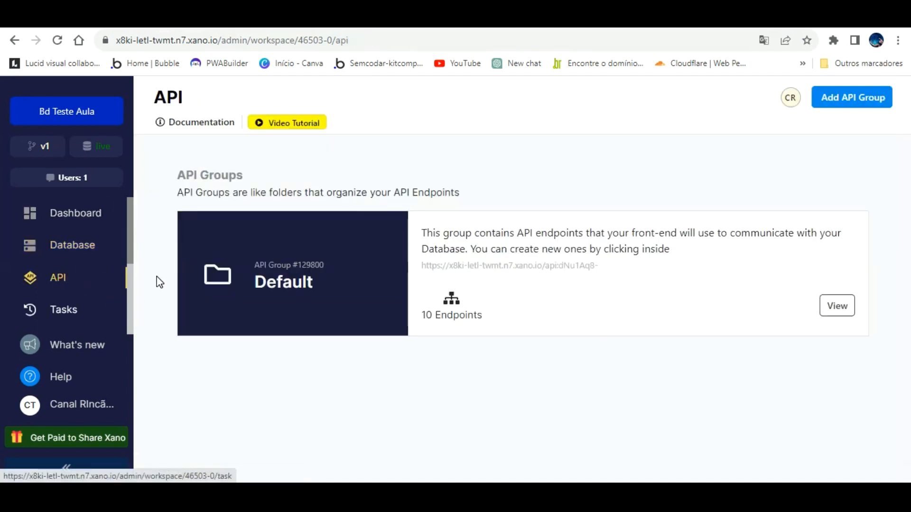
click(342, 243)
scroll(377, 282, down, 5)
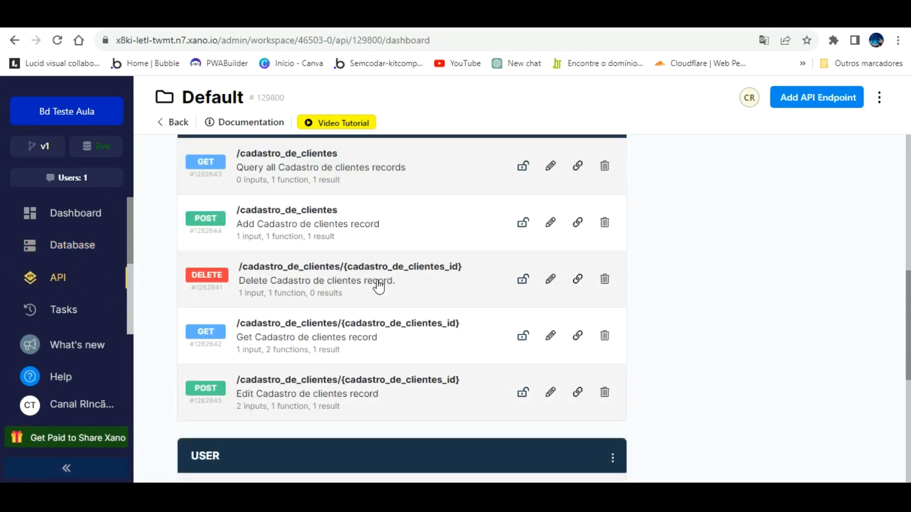
scroll(378, 286, down, 1)
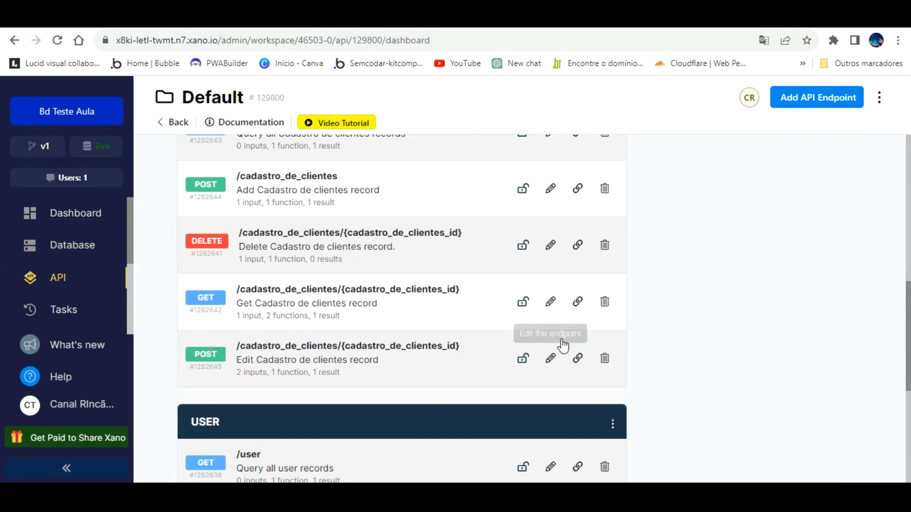
click(402, 345)
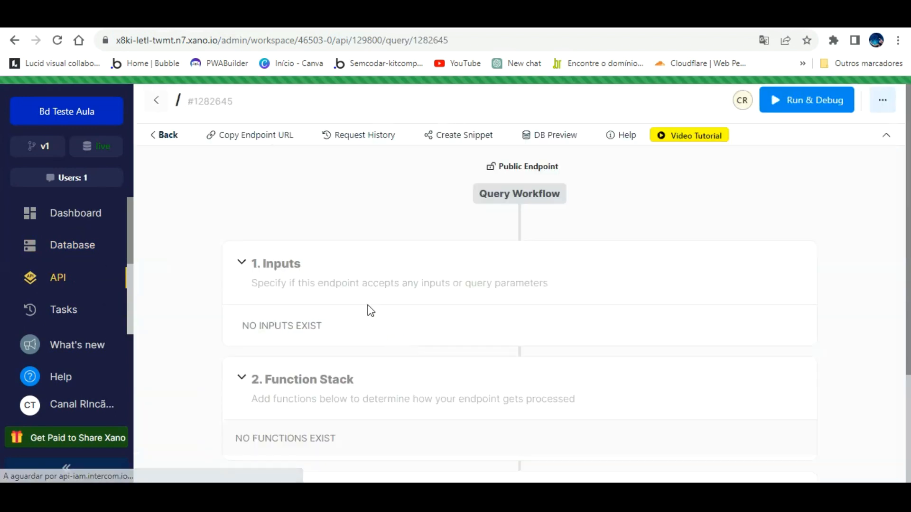
click(264, 144)
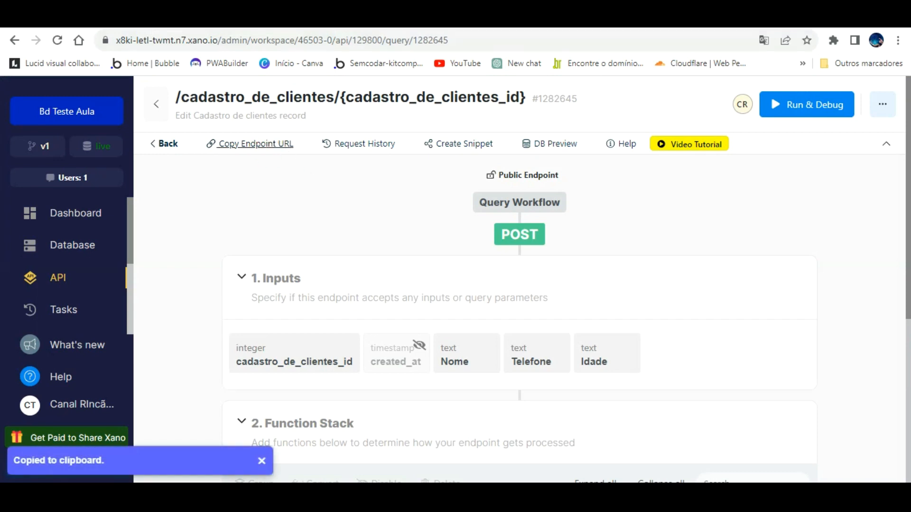
key(ctrl+Tab)
click(451, 354)
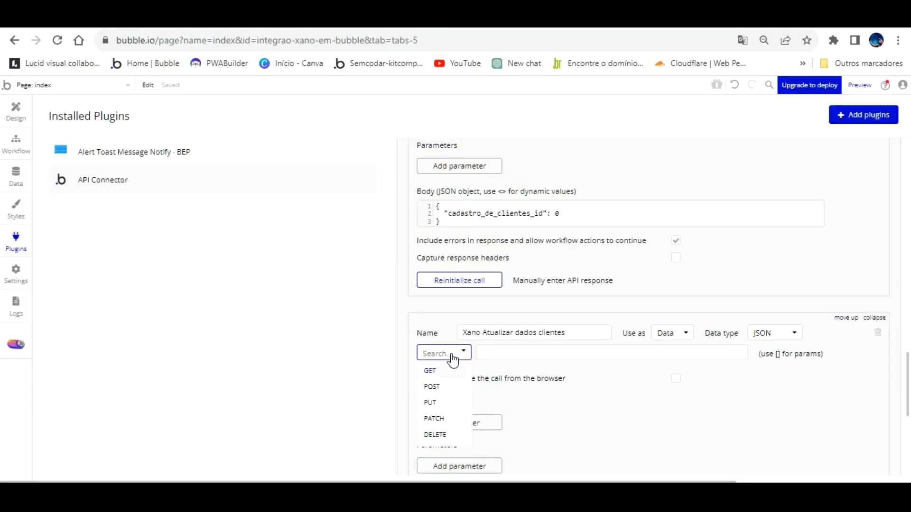
- Make the update call a POST used as Action and paste the Xano endpoint URL
click(448, 383)
click(685, 333)
click(667, 366)
click(617, 352)
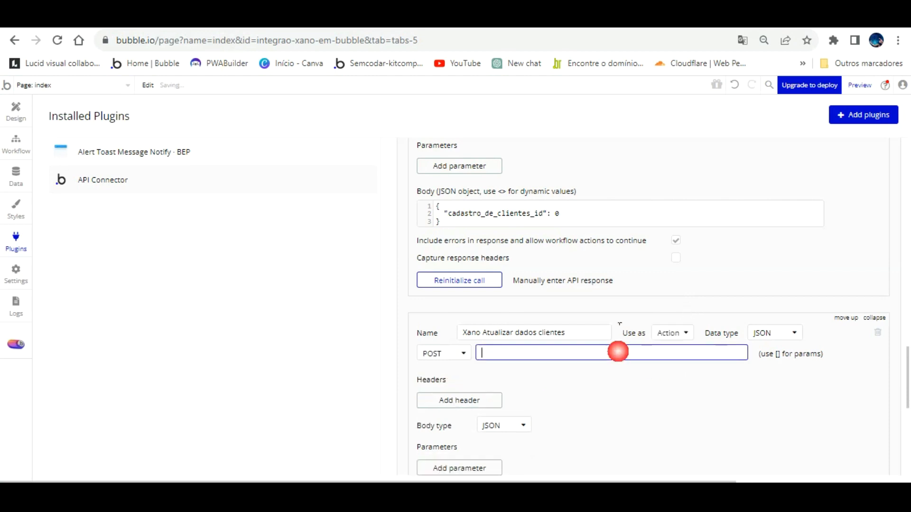
key(ctrl+v)
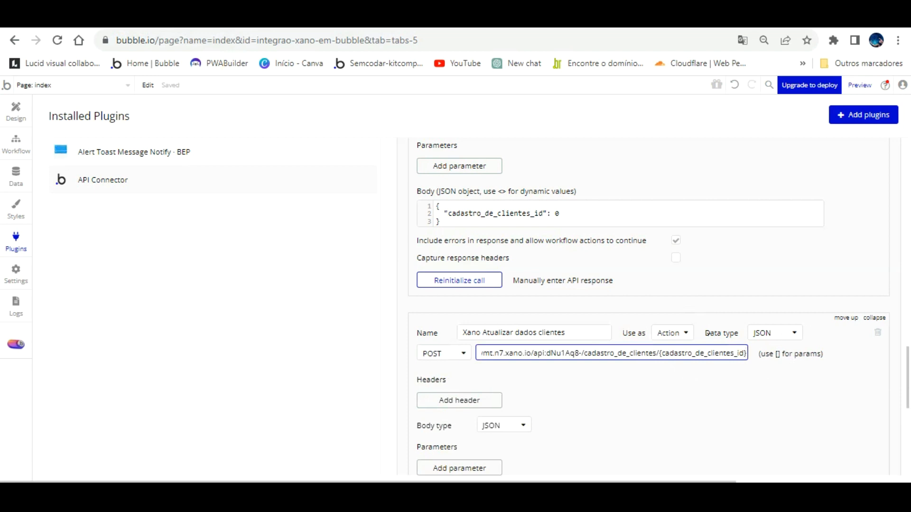
- Turn {cadastro_de_clientes_id} into a [ ] URL parameter: non-private, blank allowed, value 1
click(662, 353)
key(Delete)
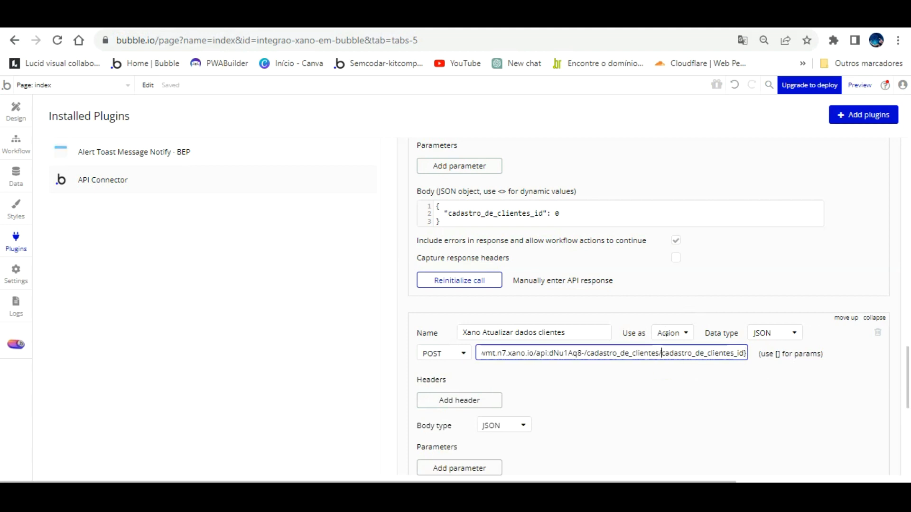
text([)
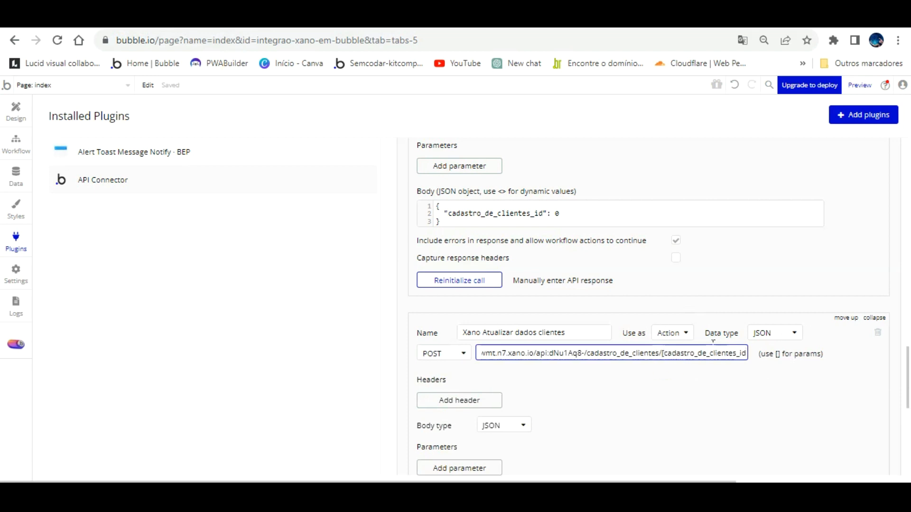
text(])
click(707, 373)
click(675, 373)
click(733, 373)
click(573, 373)
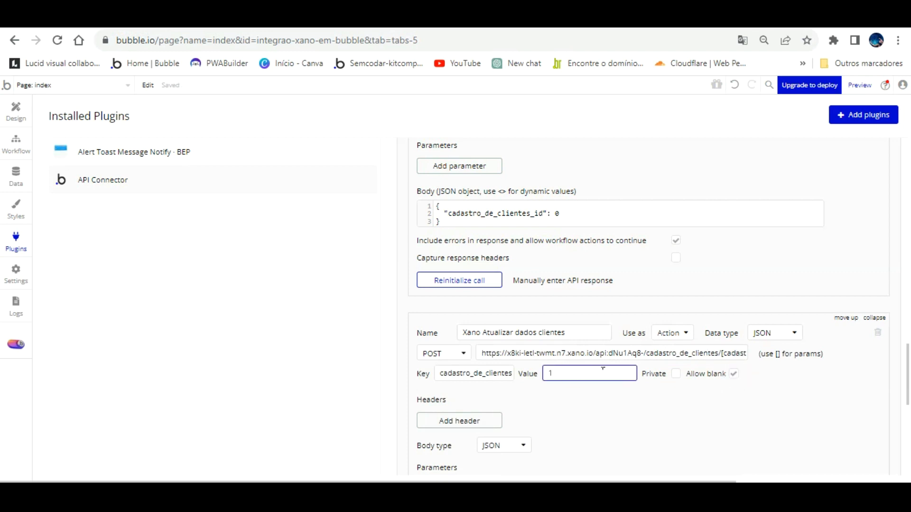
scroll(673, 252, up, 5)
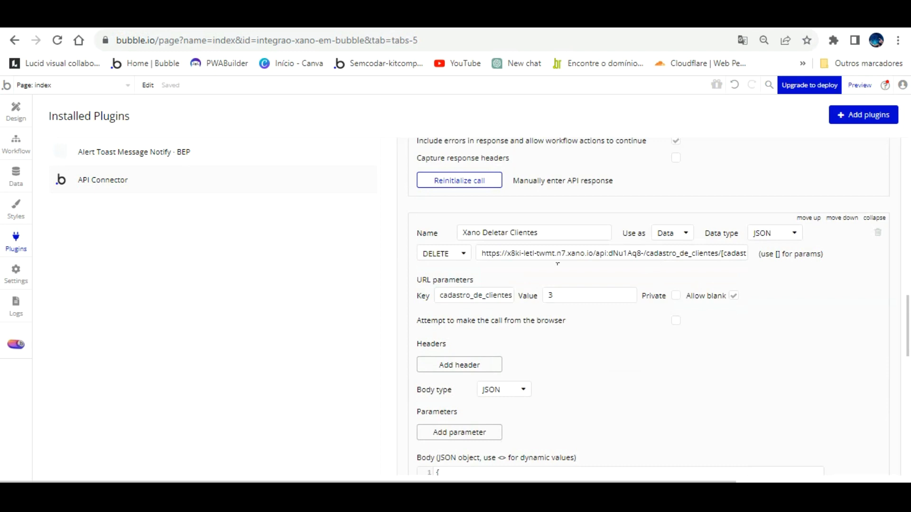
- Check Xano's Cadastro de clientes table for the client record with id 1
scroll(541, 268, down, 3)
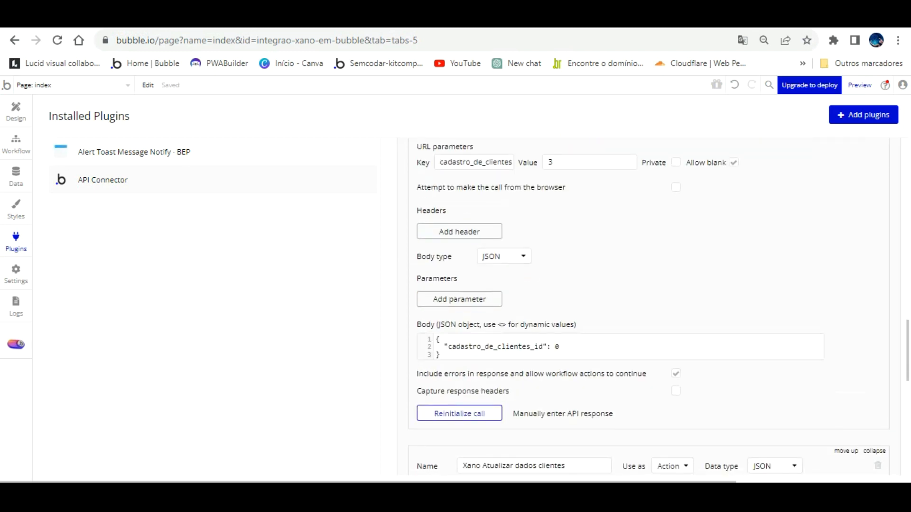
click(365, 19)
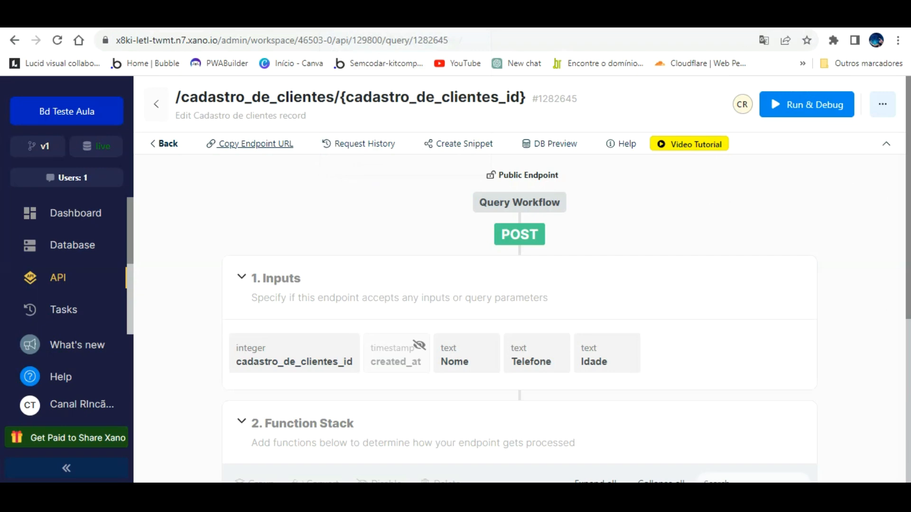
click(70, 250)
click(293, 225)
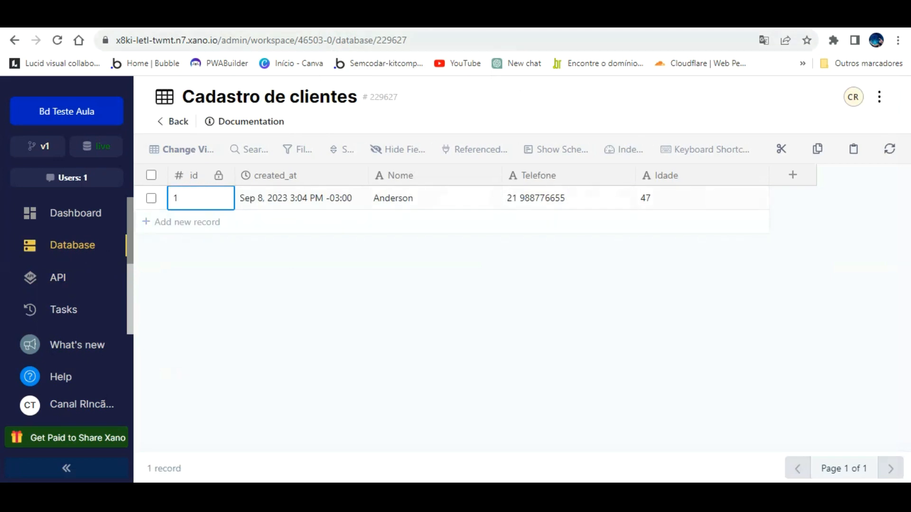
click(247, 19)
scroll(583, 333, down, 3)
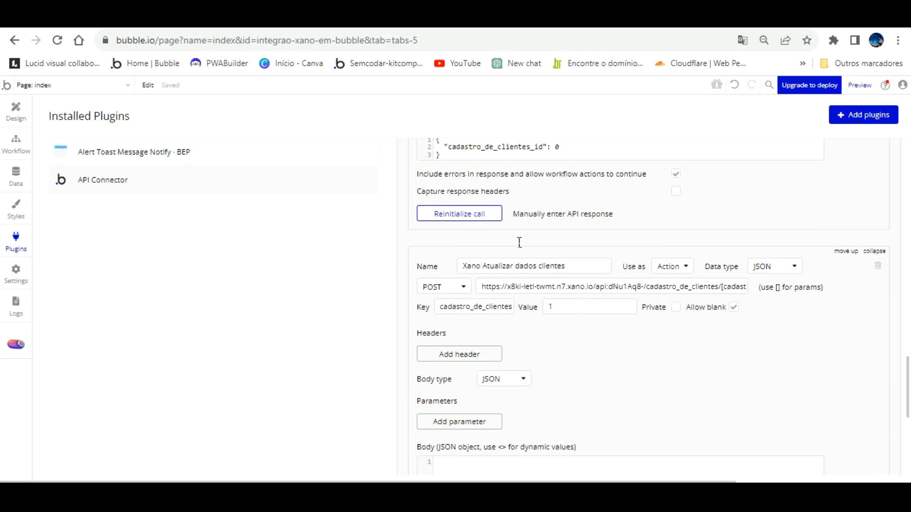
scroll(588, 318, down, 1)
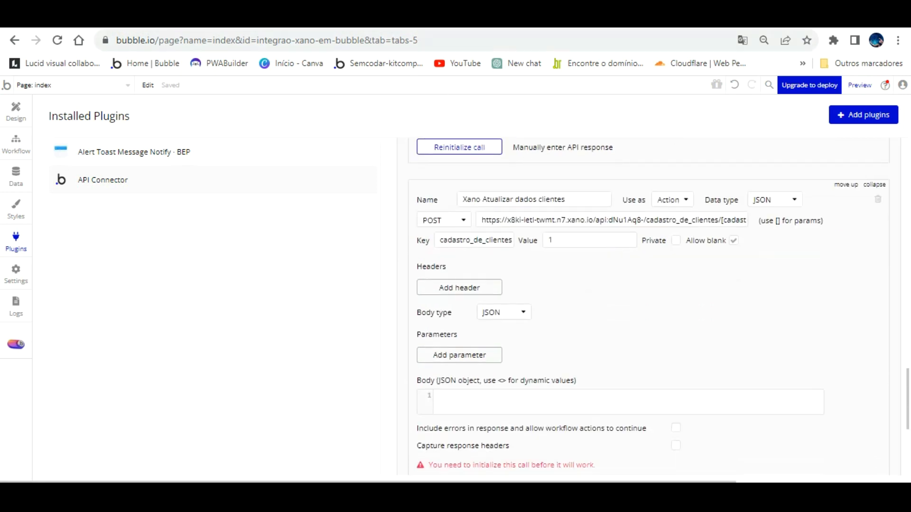
click(429, 19)
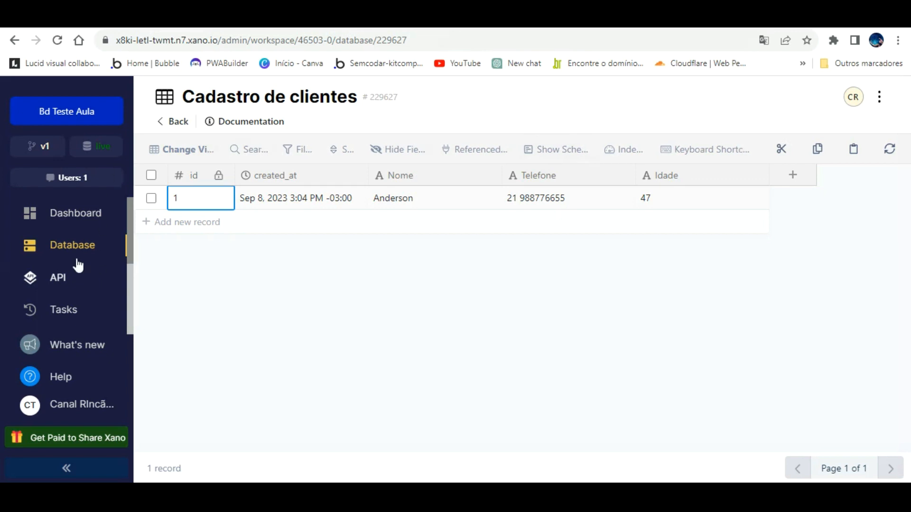
- Copy the edit endpoint's Run & Debug JSON sample with cadastro_de_clientes_id, Nome, Telefone, Idade
click(71, 276)
click(369, 284)
scroll(375, 308, down, 8)
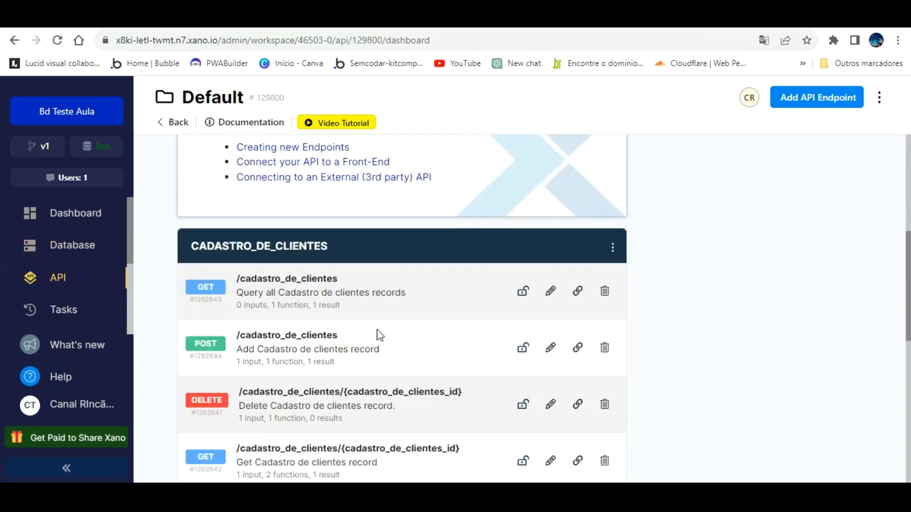
click(296, 407)
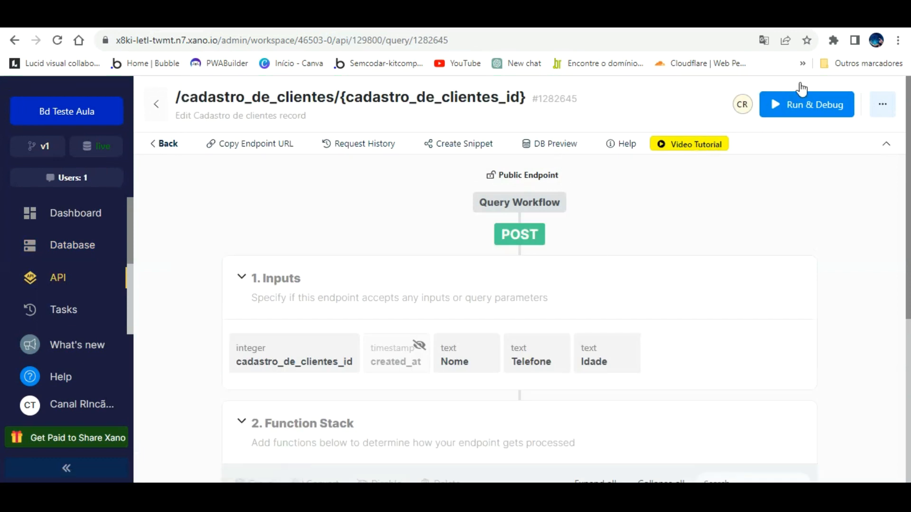
click(806, 100)
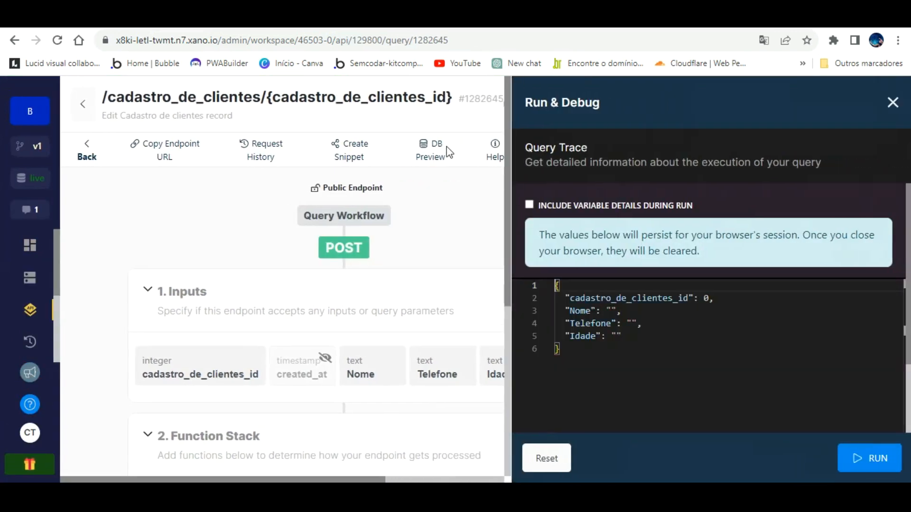
drag(561, 349, 561, 261)
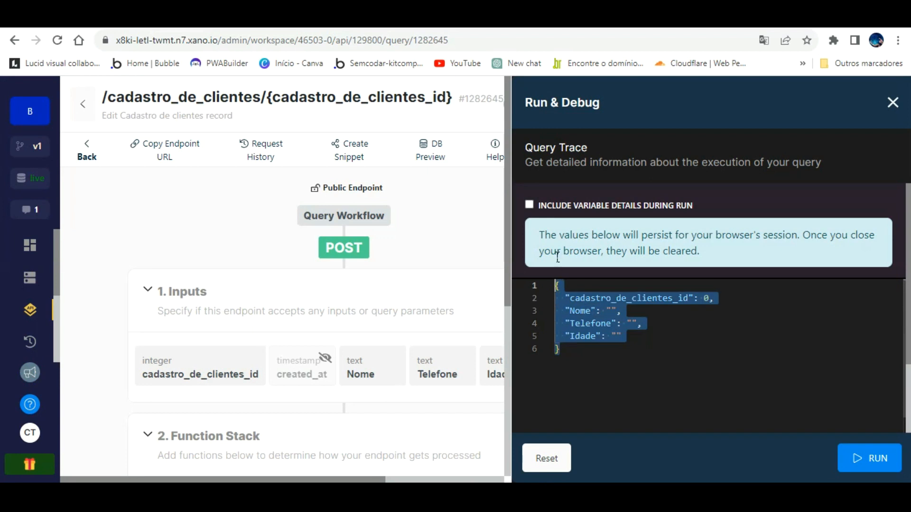
right_click(559, 284)
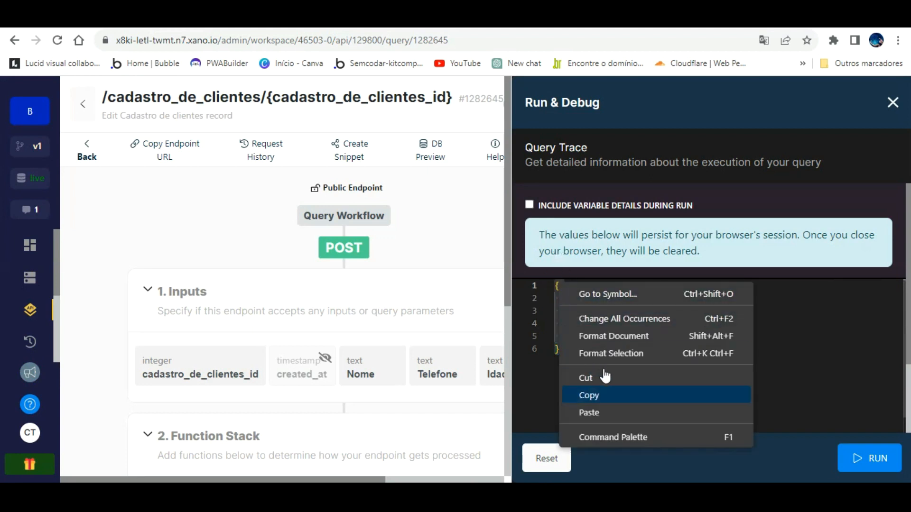
click(603, 393)
click(259, 20)
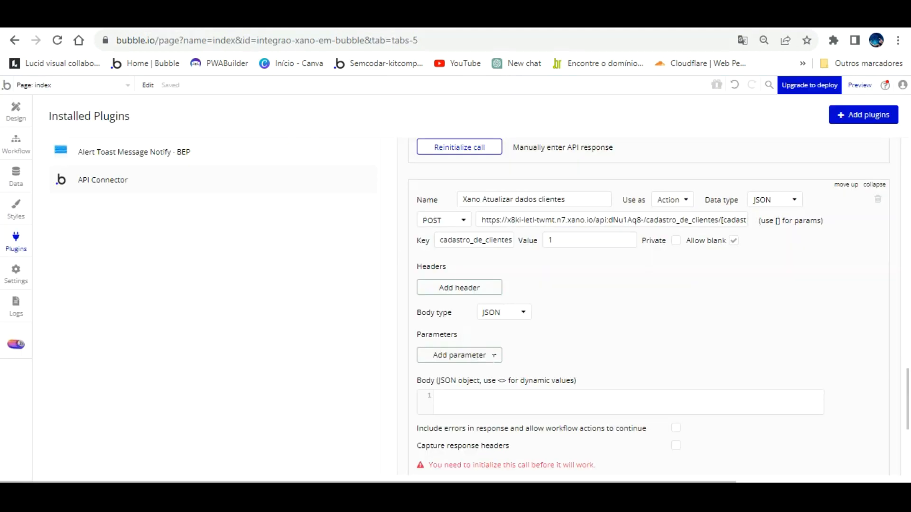
- Paste the copied Xano JSON sample into the update call's body
click(490, 394)
key(ctrl+v)
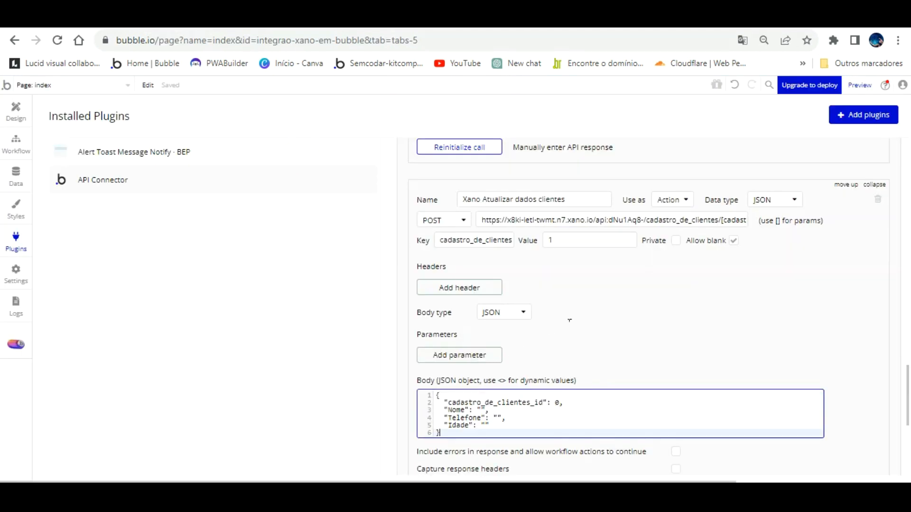
scroll(493, 361, down, 3)
- Replace the Nome, Telefone and Idade values with <Nome>, <Telefone> and <Idade> placeholders
click(515, 275)
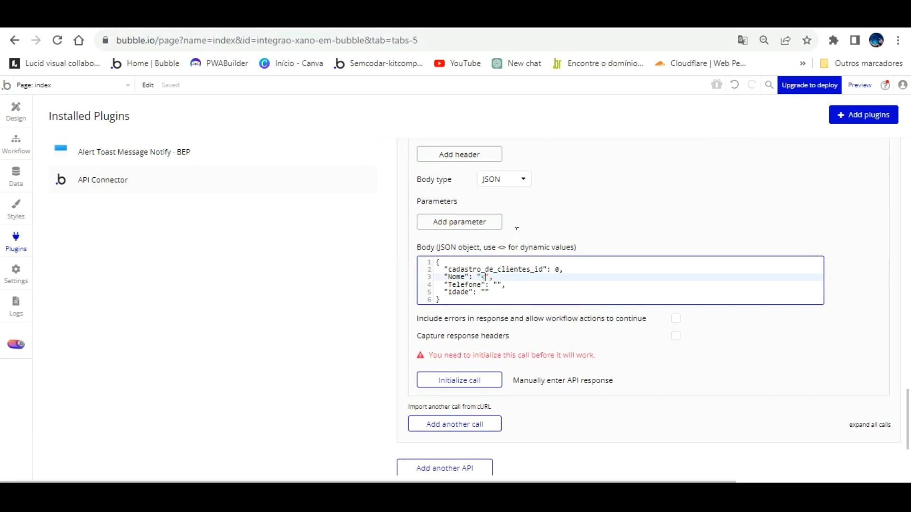
text(<Nome.)
click(497, 285)
text(<tE)
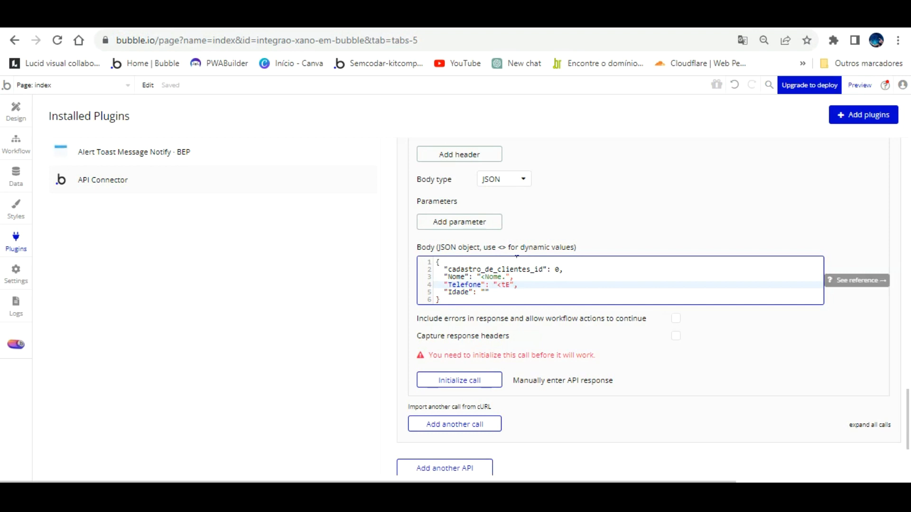
key(BackSpace)
key(BackSpace)
text(Telefone)
key(Down)
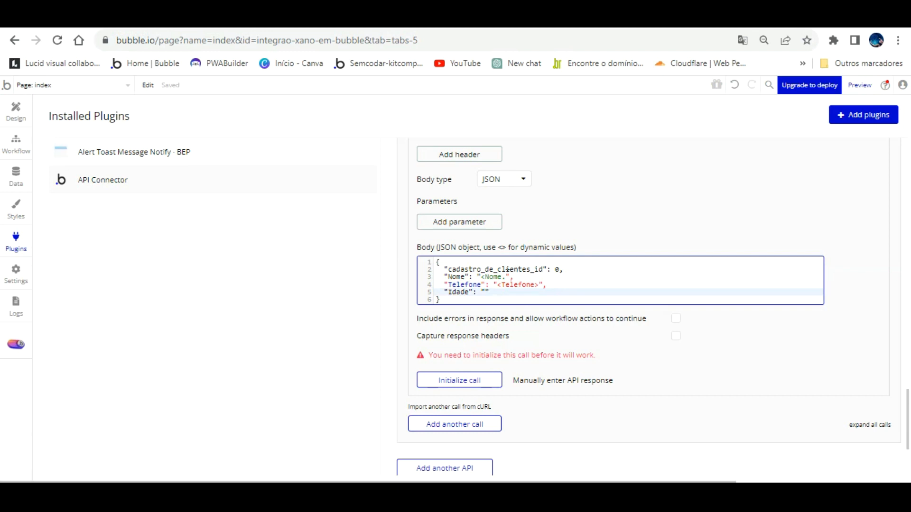
key(Up)
key(Up)
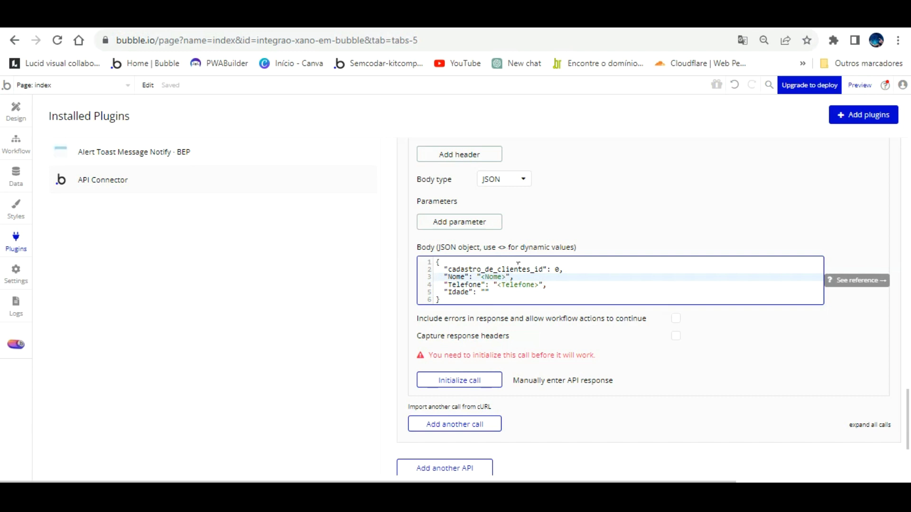
key(Down)
key(Down)
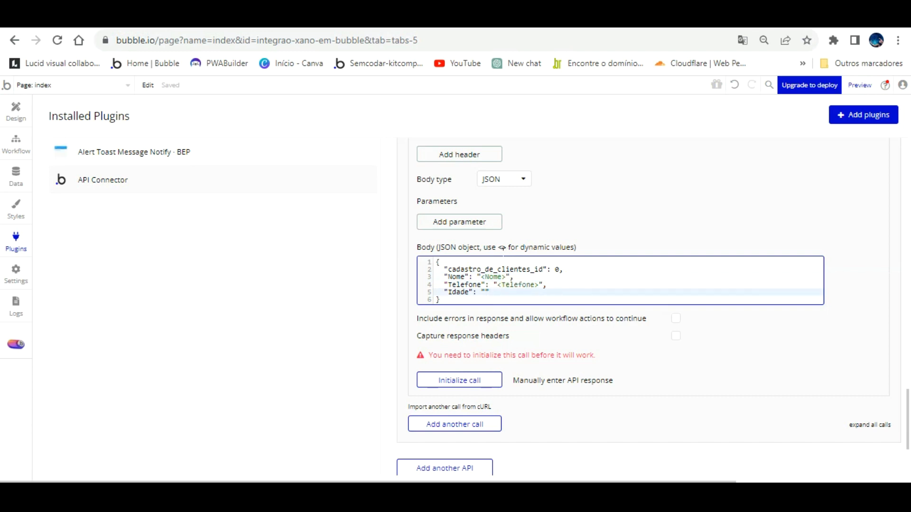
key(Up)
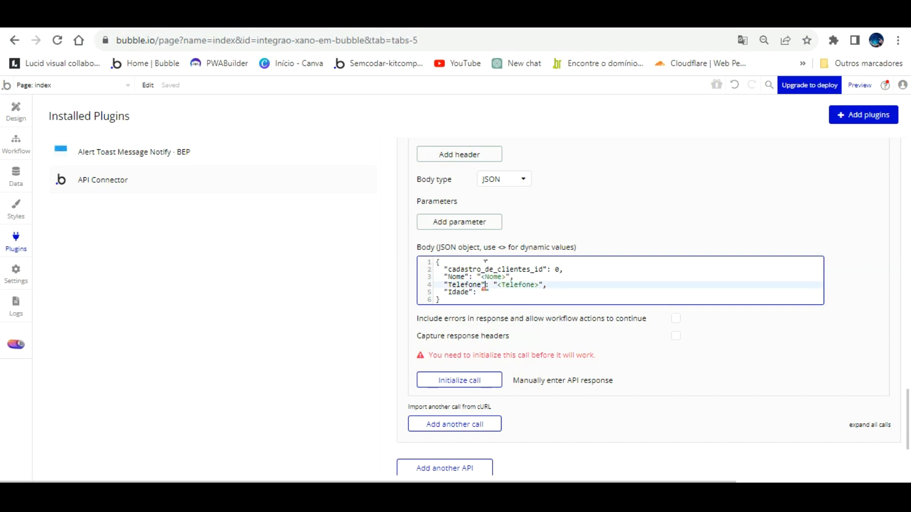
key(Down)
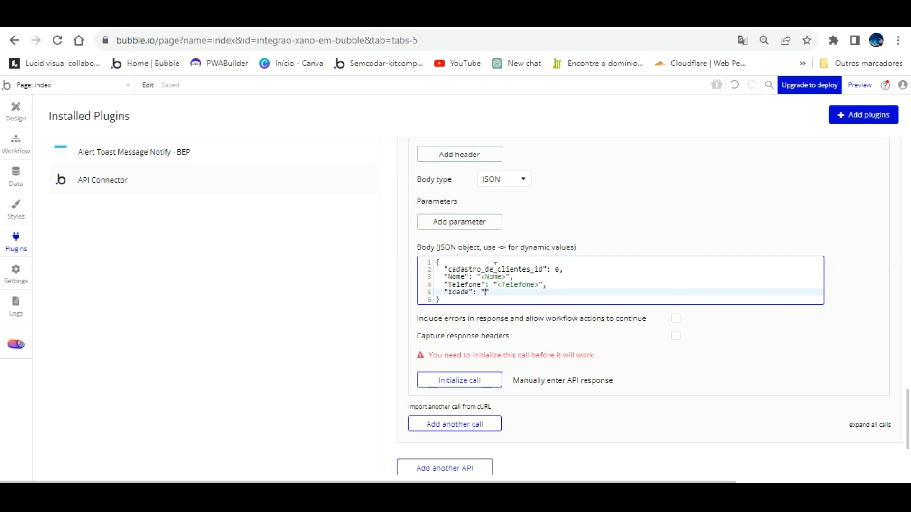
text(Idade>)
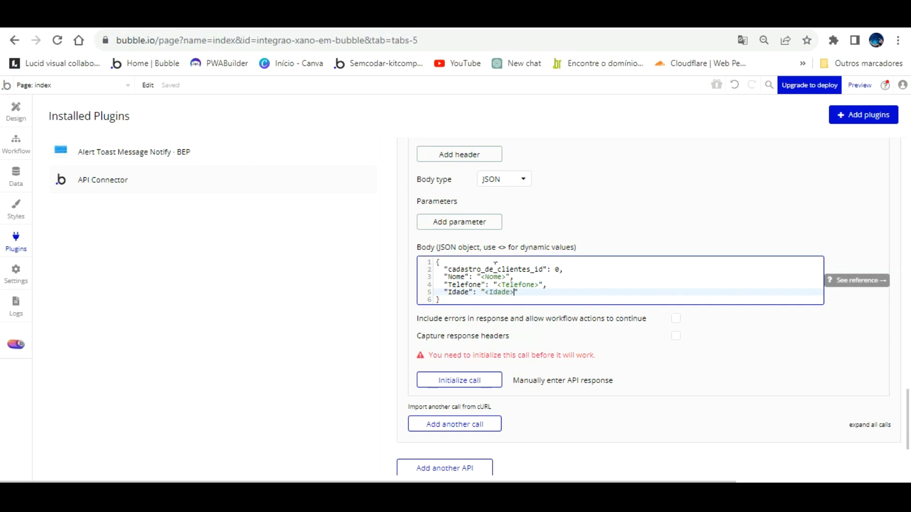
click(636, 320)
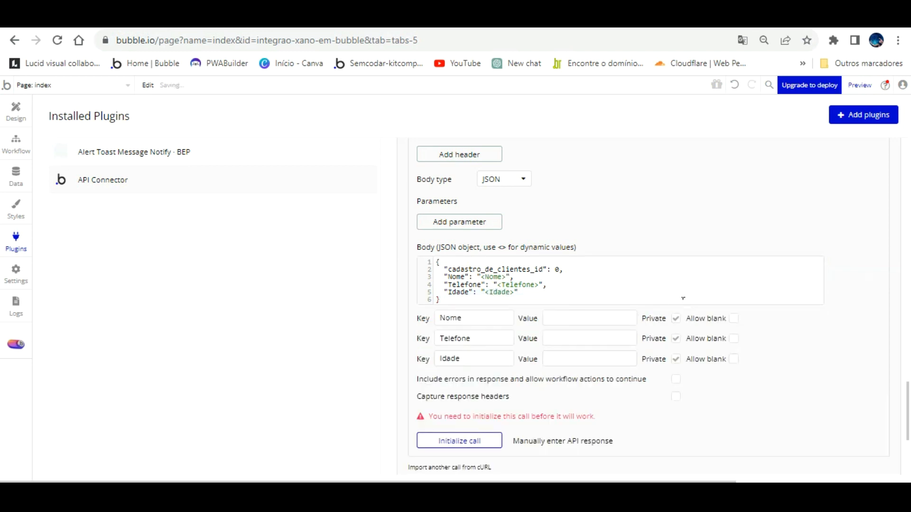
- Make the Nome, Telefone and Idade parameters non-private and allowed to be blank
click(676, 319)
click(675, 338)
click(676, 359)
click(733, 319)
click(733, 359)
click(734, 338)
scroll(669, 359, up, 3)
scroll(659, 339, up, 2)
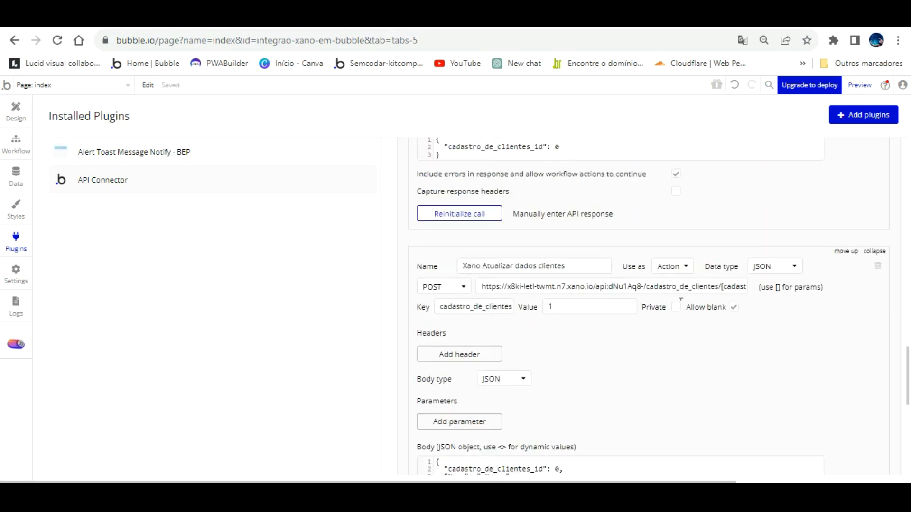
scroll(665, 323, down, 5)
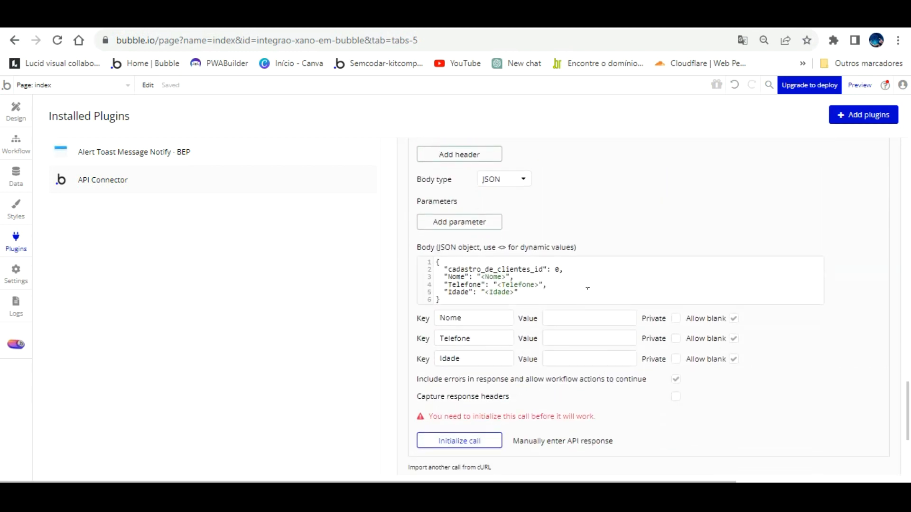
click(580, 315)
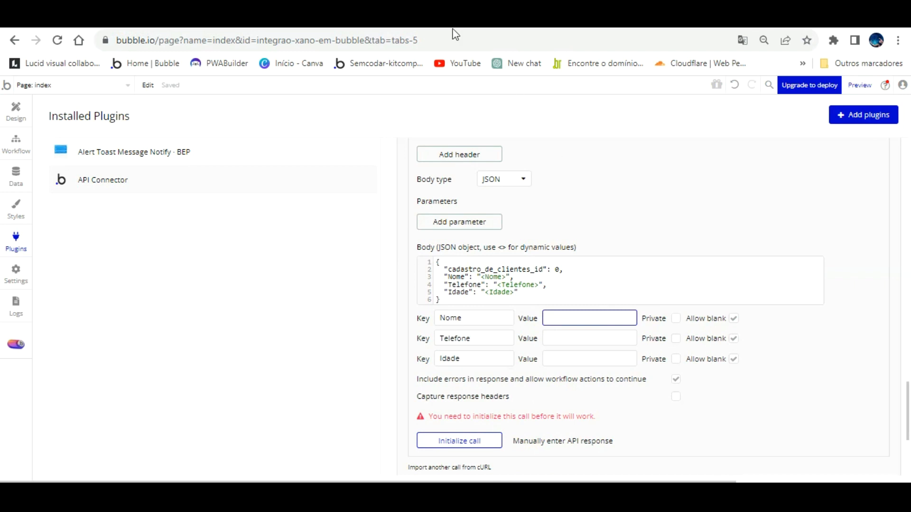
click(284, 30)
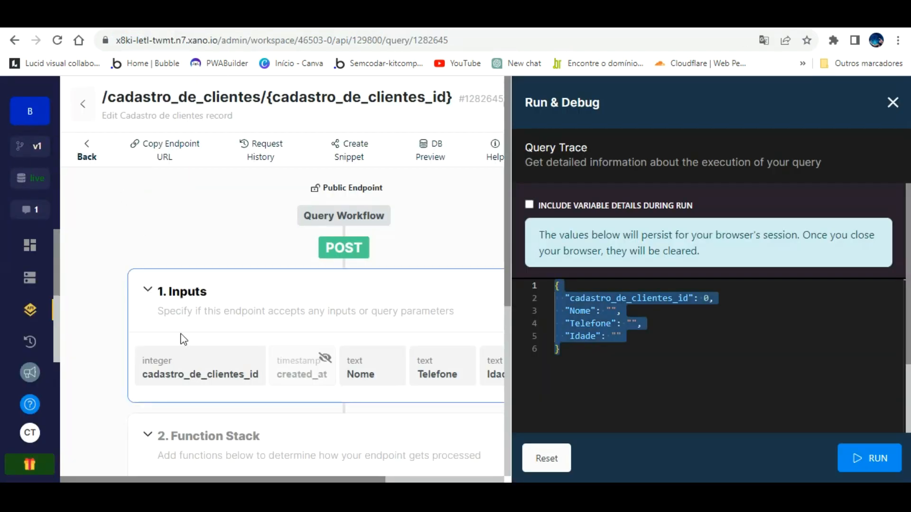
- Inspect the cadastro_de_clientes_id input, close the Xano panels and open the GET endpoint
click(214, 351)
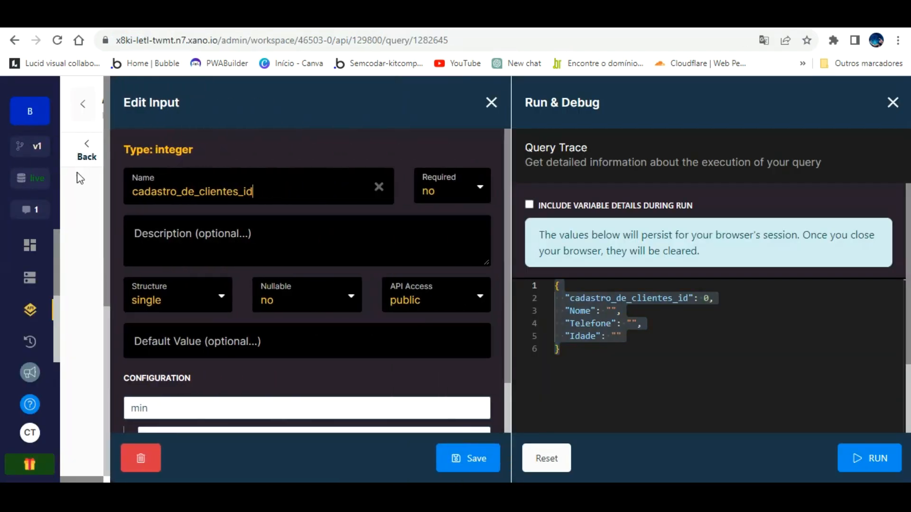
click(491, 102)
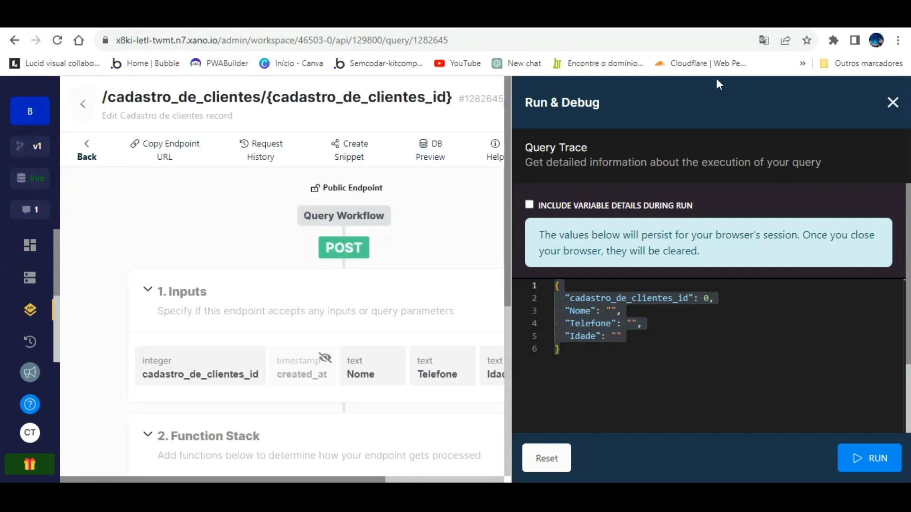
click(892, 103)
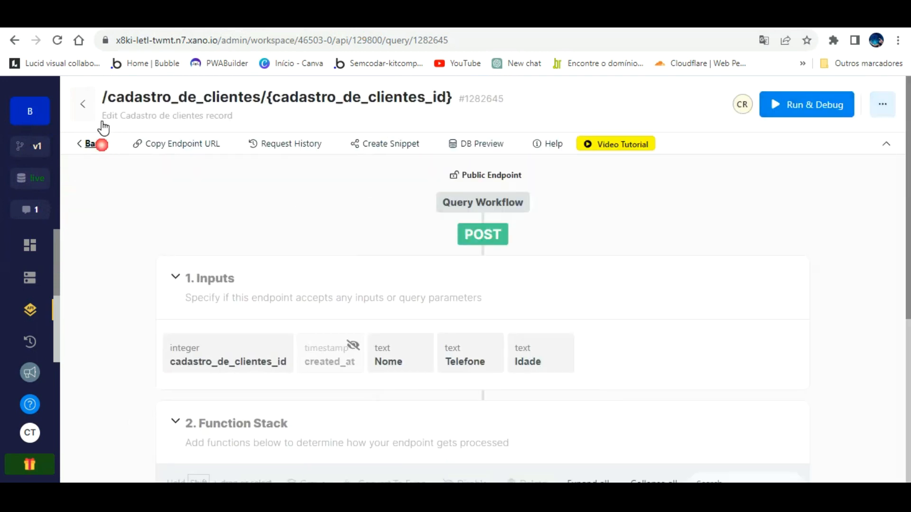
click(100, 144)
scroll(205, 197, down, 5)
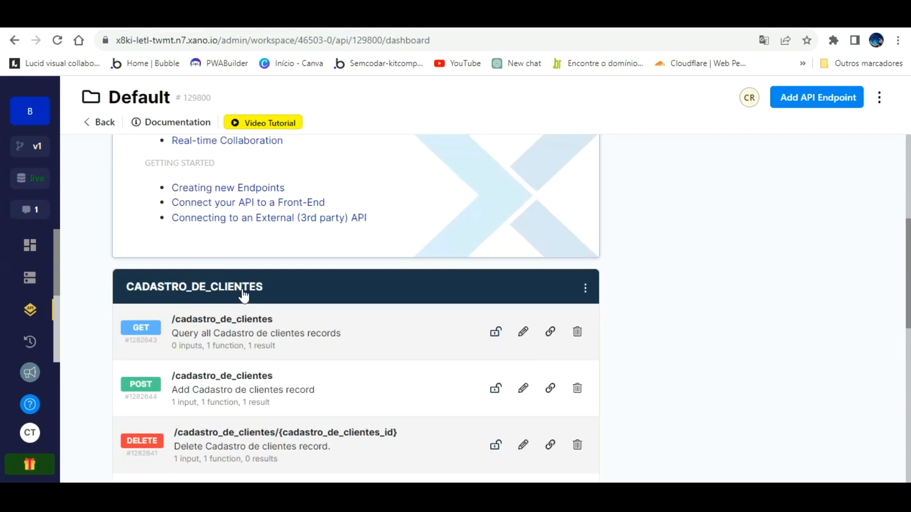
click(257, 323)
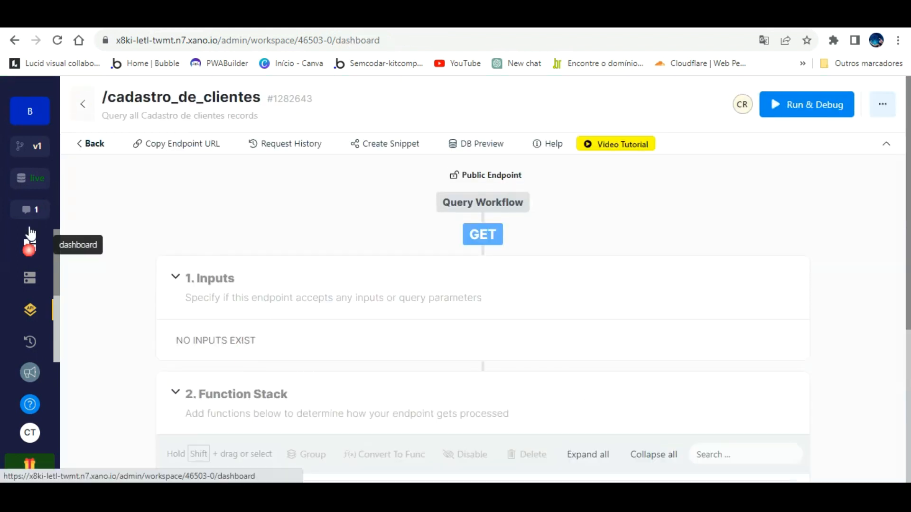
- Check the single record in Xano's Cadastro de clientes table, then focus Bubble's Nome test value
click(30, 243)
click(45, 278)
click(223, 261)
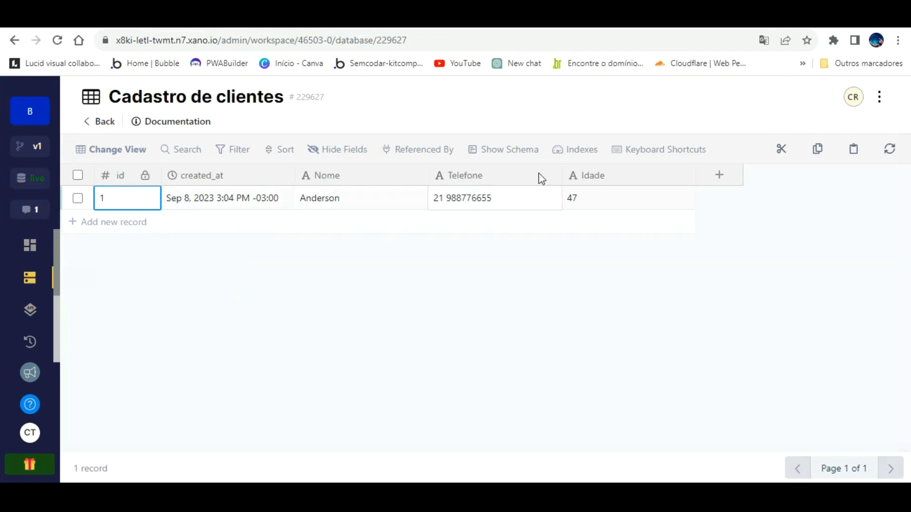
click(332, 17)
click(579, 316)
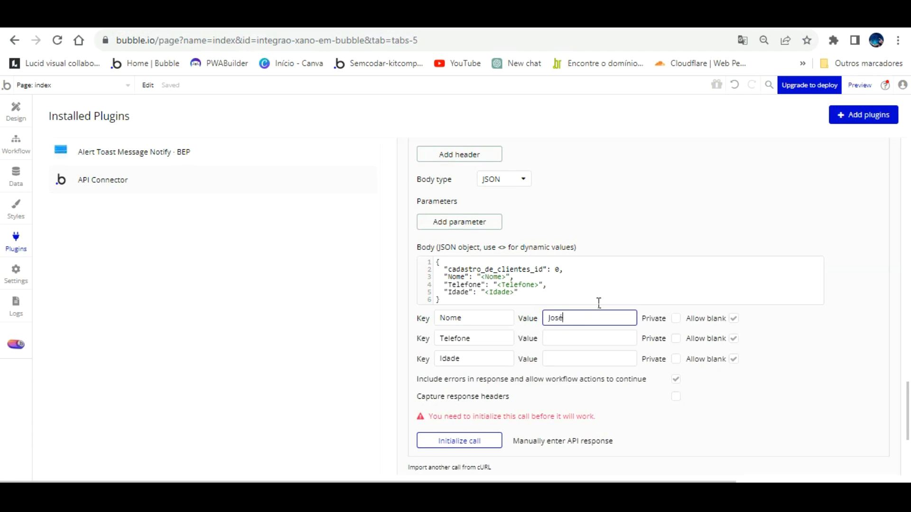
- Initialize the update call with a sample name, phone and Idade 18, saving the returned types
text(José)
key(Tab)
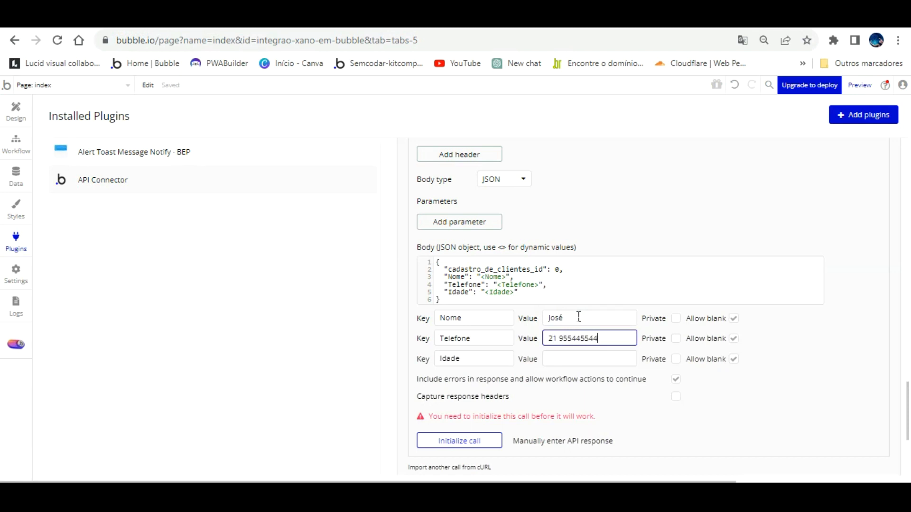
key(Tab)
key(Tab)
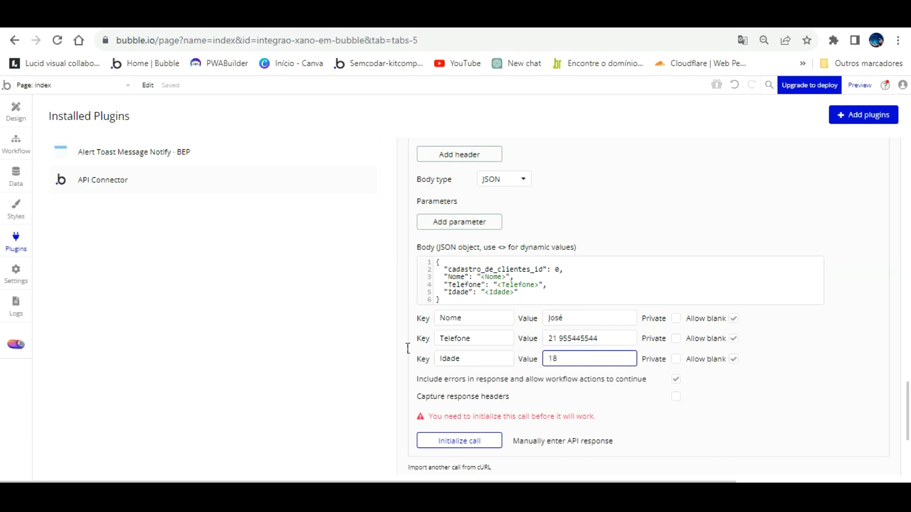
click(460, 440)
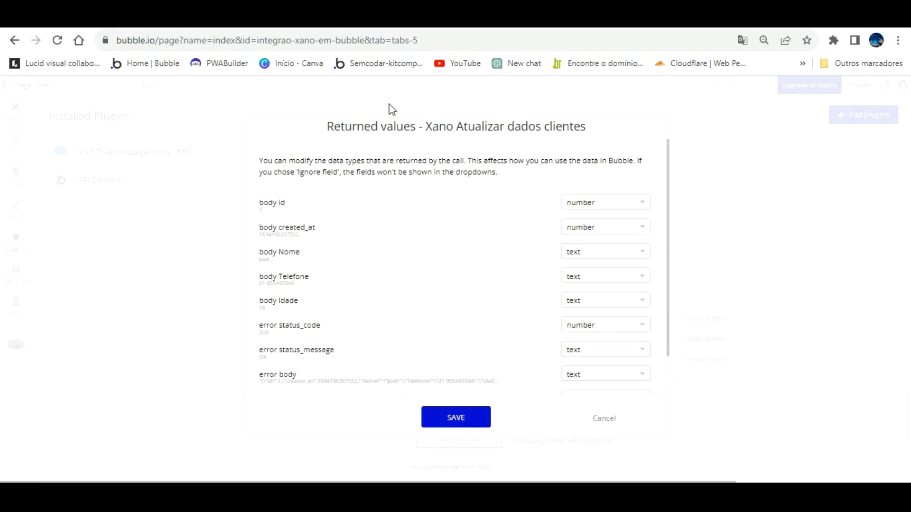
scroll(546, 243, down, 1)
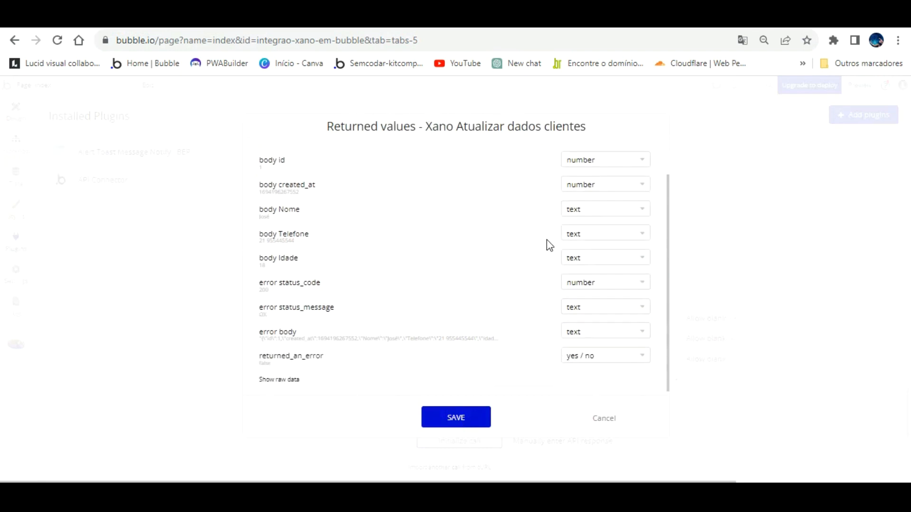
scroll(469, 297, up, 1)
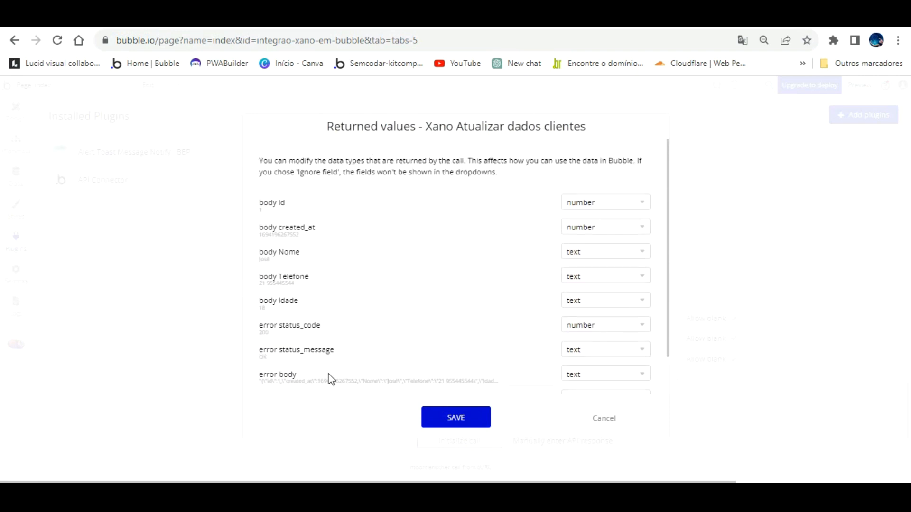
click(462, 410)
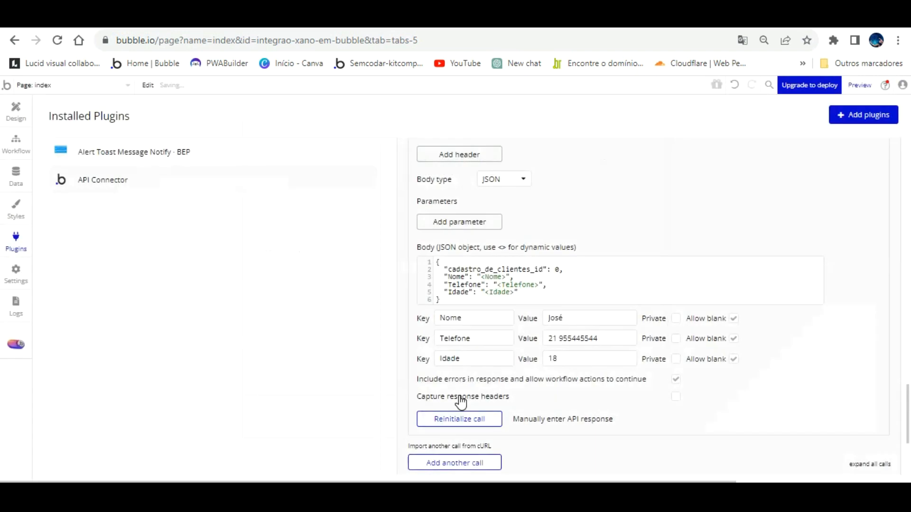
scroll(518, 338, up, 3)
scroll(517, 338, up, 10)
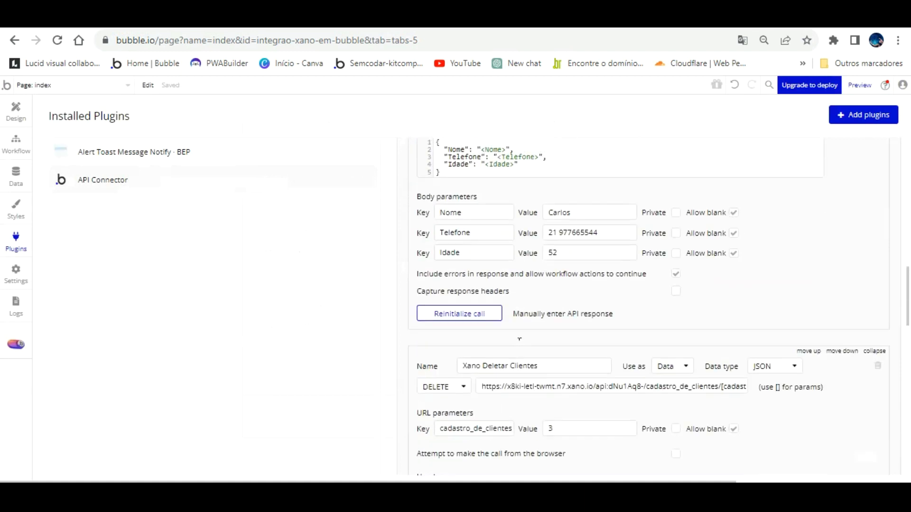
- Reload Xano's client table to see record 1 updated with Idade 18, then open Bubble's Design tab
click(446, 19)
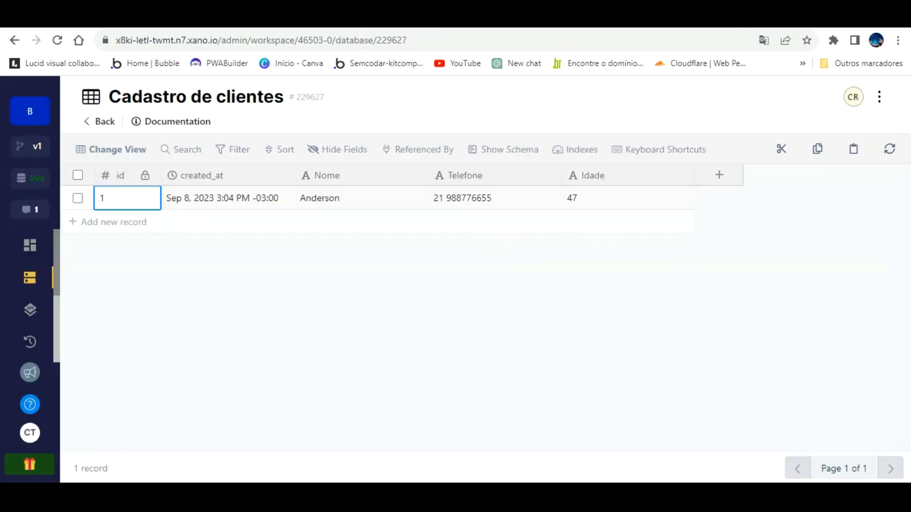
click(57, 39)
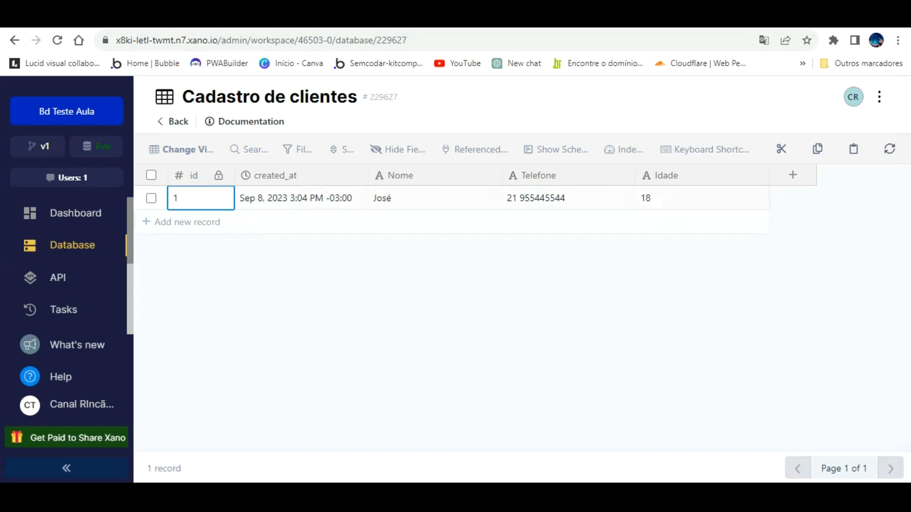
click(400, 223)
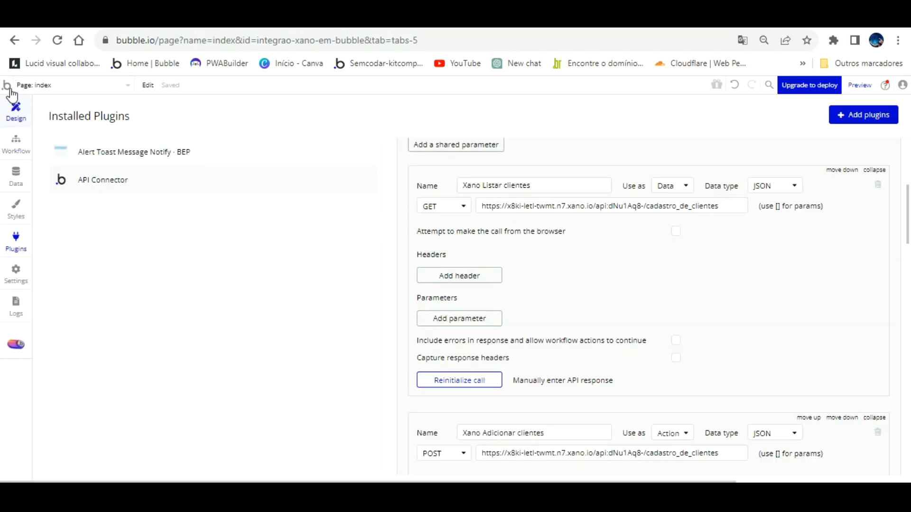
click(10, 112)
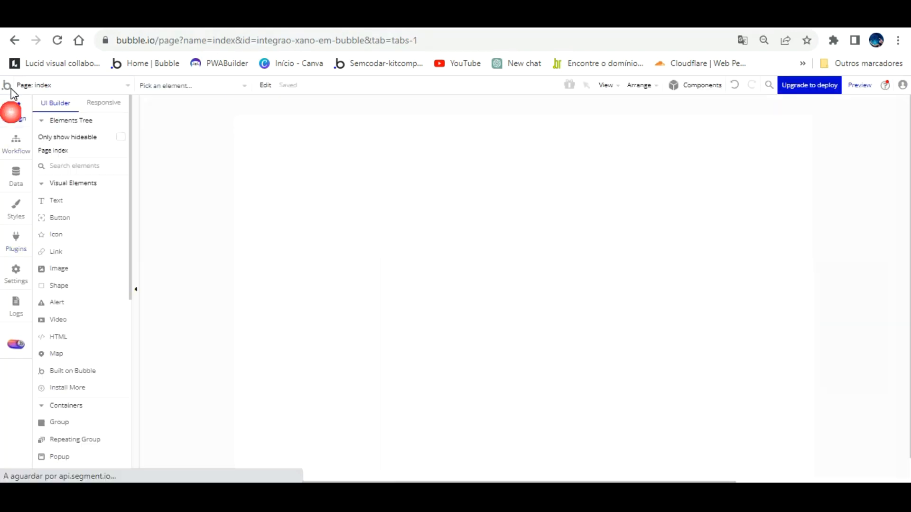
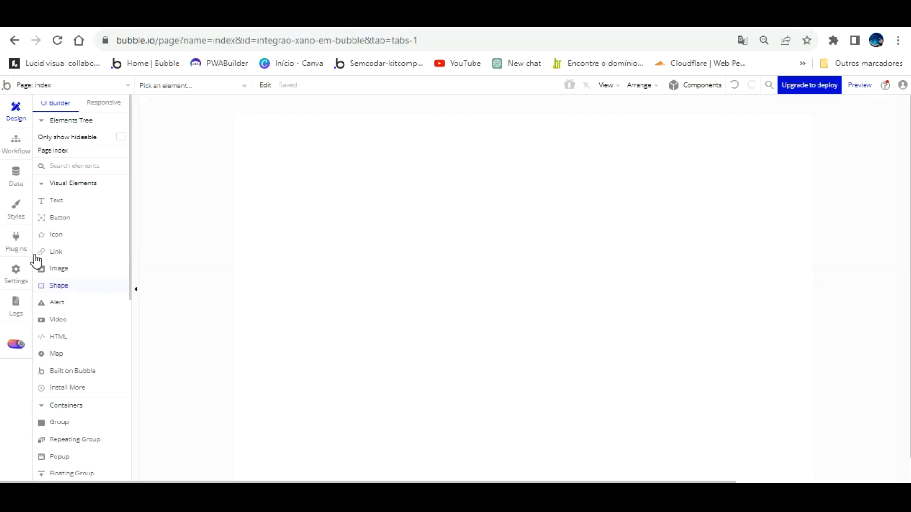
- Place a text input near the page's top left named 'Input cadastrar nome'
scroll(75, 241, down, 4)
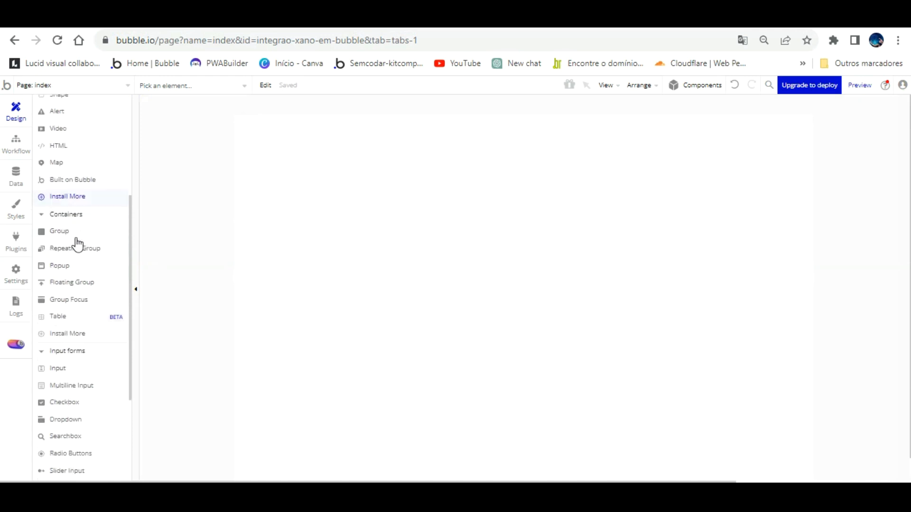
click(58, 359)
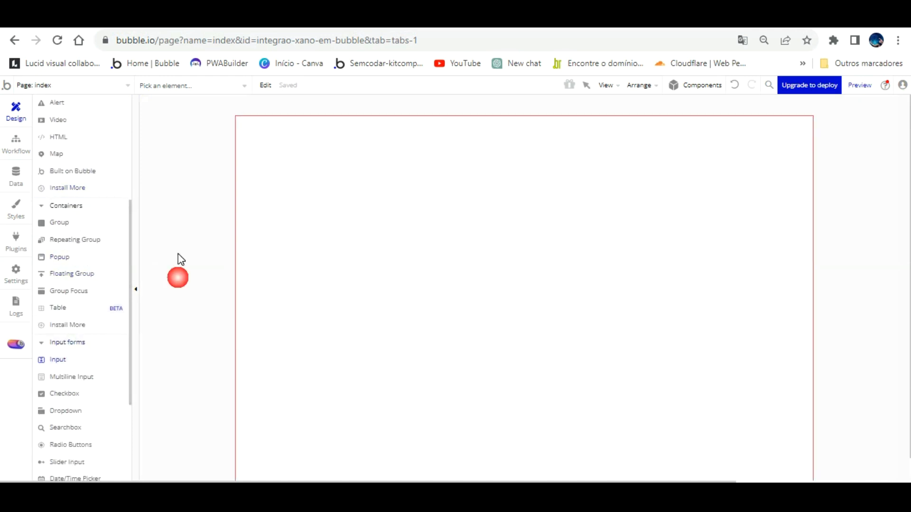
drag(268, 134, 412, 170)
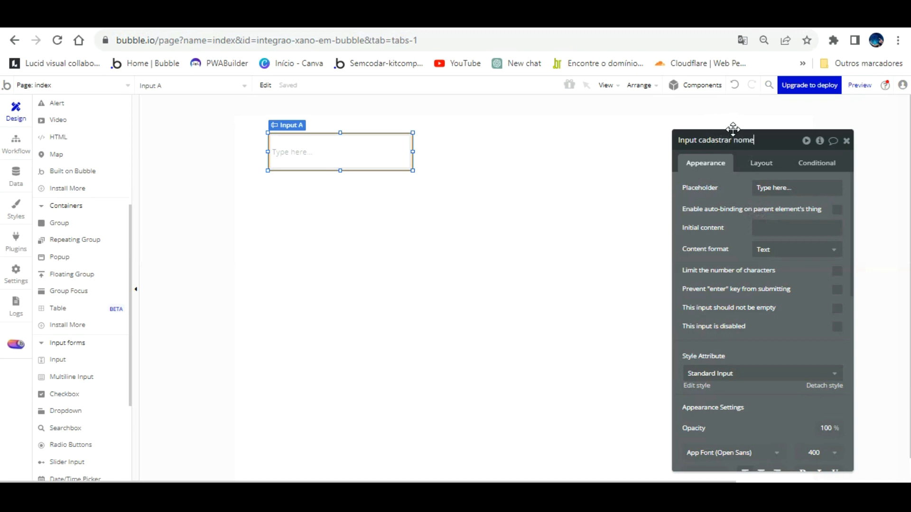
click(731, 168)
- Clear the nome input's placeholder so it is blank
click(367, 145)
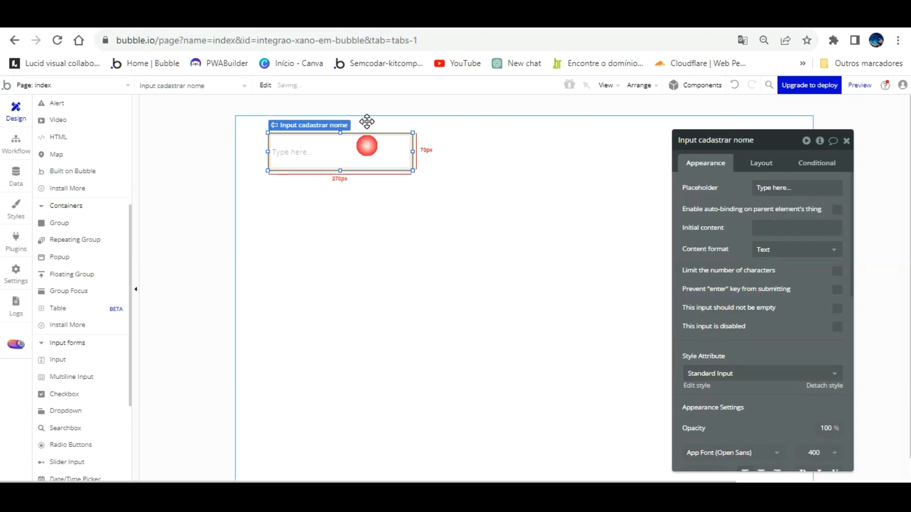
click(818, 188)
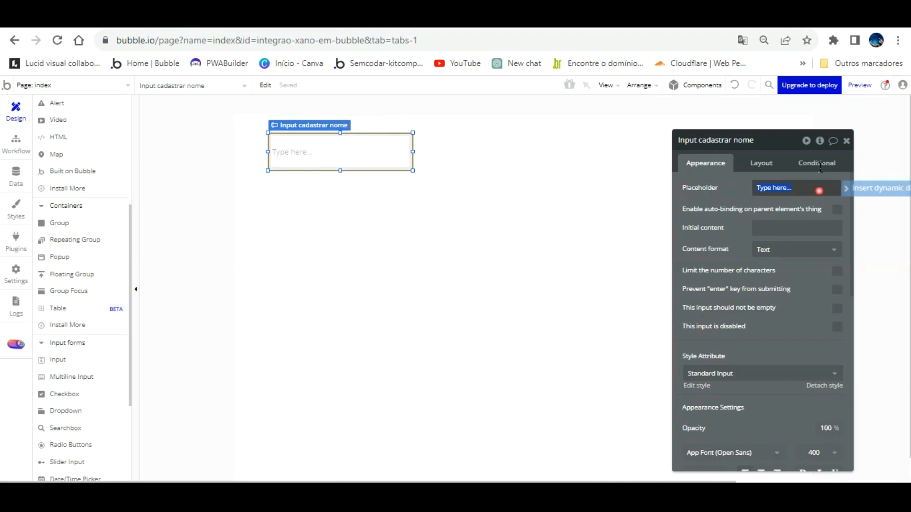
key(BackSpace)
click(449, 171)
- Set the nome input's style to None (Custom), check its border colour, then copy-paste a duplicate
click(390, 135)
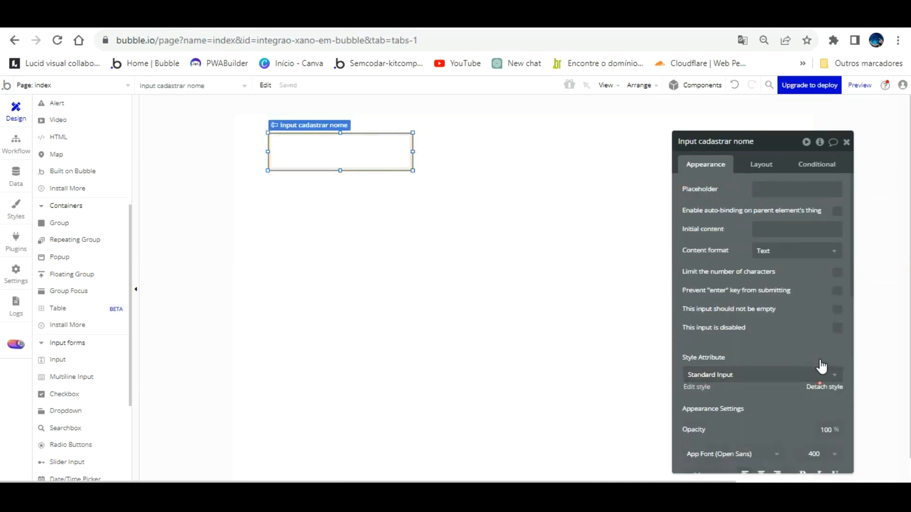
click(823, 386)
scroll(759, 337, down, 5)
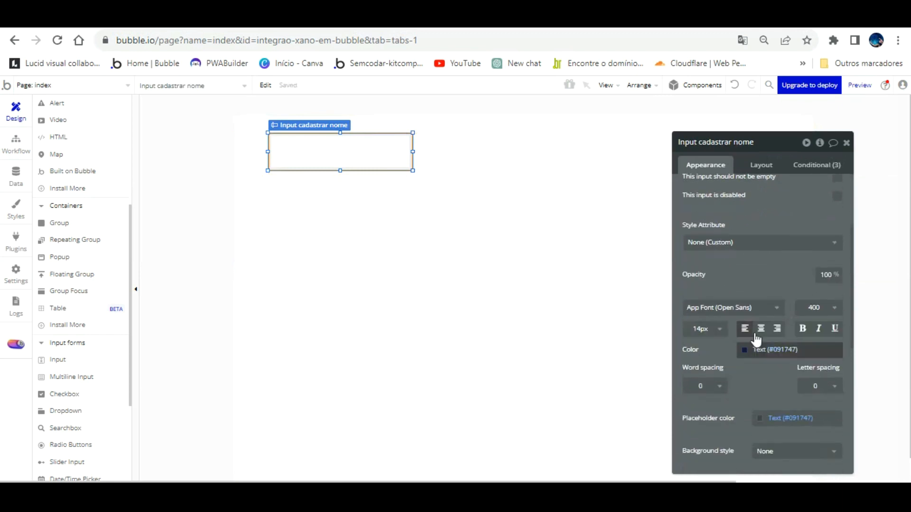
click(731, 429)
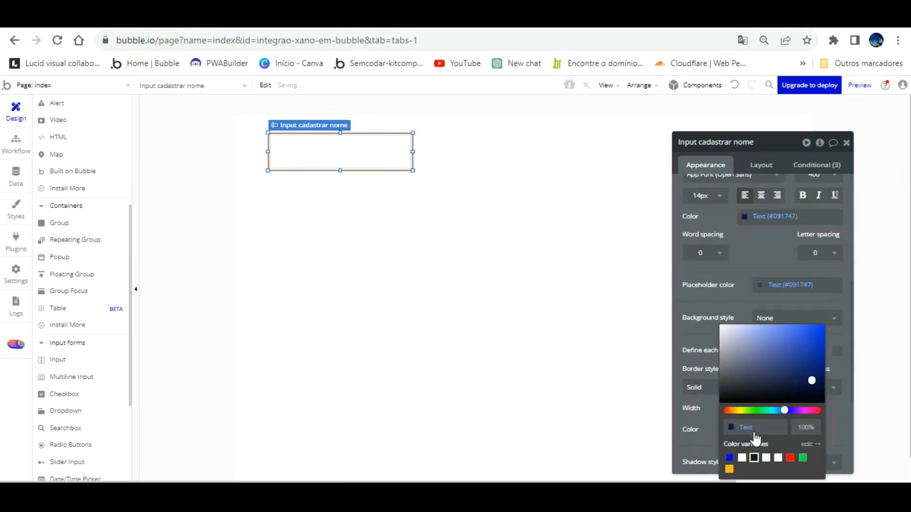
click(542, 270)
click(382, 131)
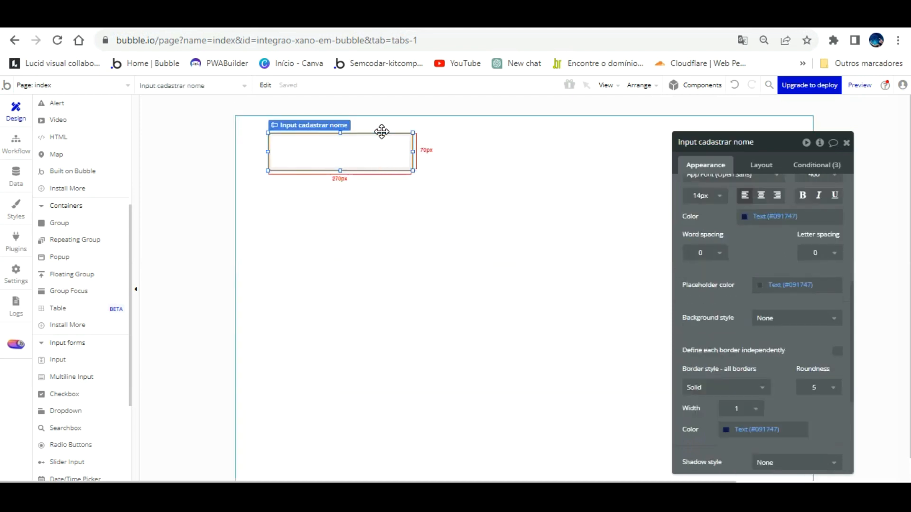
key(ctrl+c)
key(ctrl+v)
- Move the duplicate below as the telefone input and widen the nome input to the right
drag(400, 134, 374, 177)
click(700, 143)
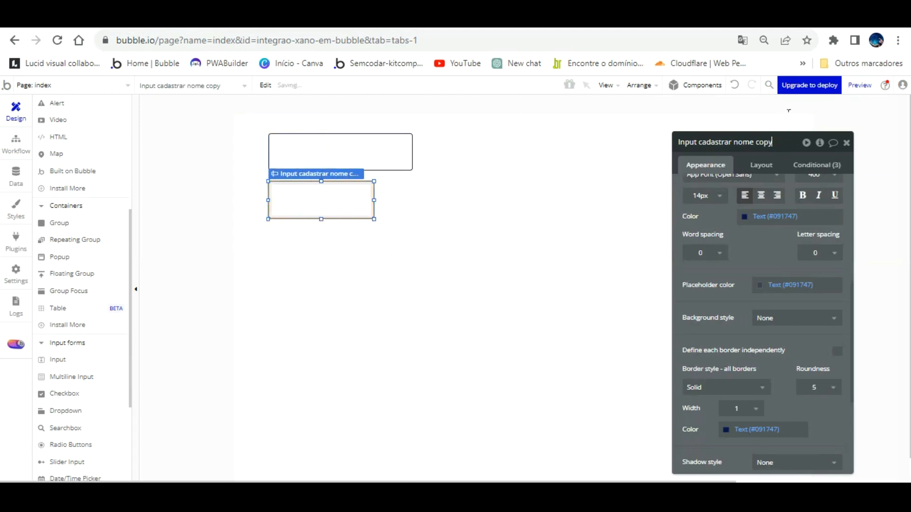
key(BackSpace)
key(BackSpace)
key(BackSpace)
key(BackSpace)
key(BackSpace)
key(BackSpace)
key(BackSpace)
key(BackSpace)
key(BackSpace)
key(BackSpace)
click(462, 187)
click(405, 139)
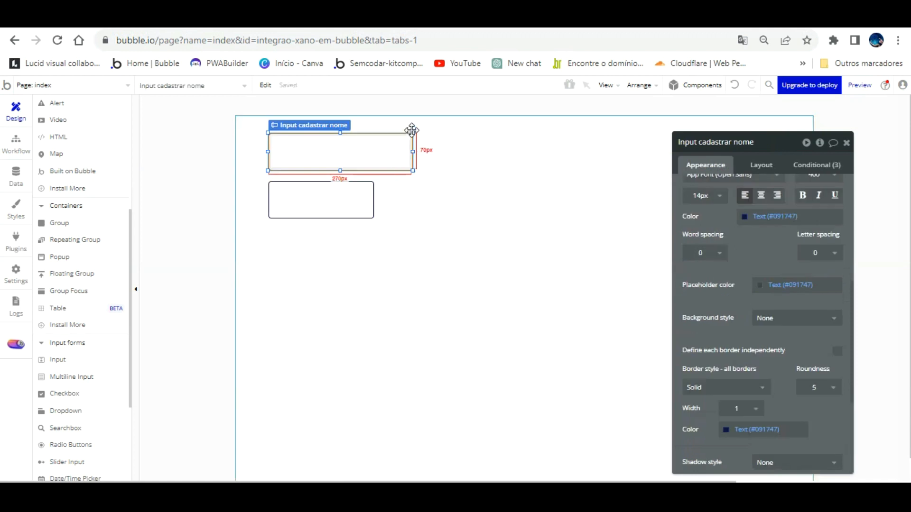
drag(413, 128, 470, 128)
- Duplicate telefone beside it as 'Input cadastrar idade' and make it much narrower
click(364, 182)
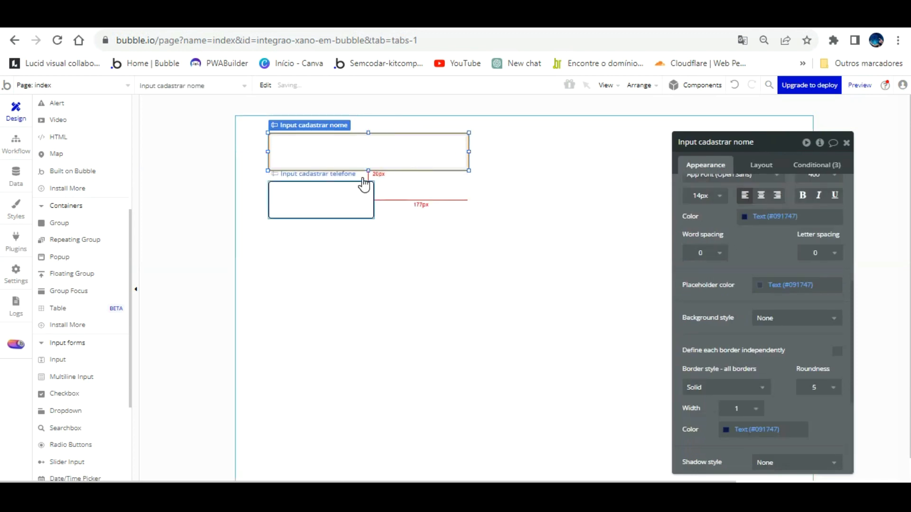
key(ctrl+v)
drag(362, 179, 468, 200)
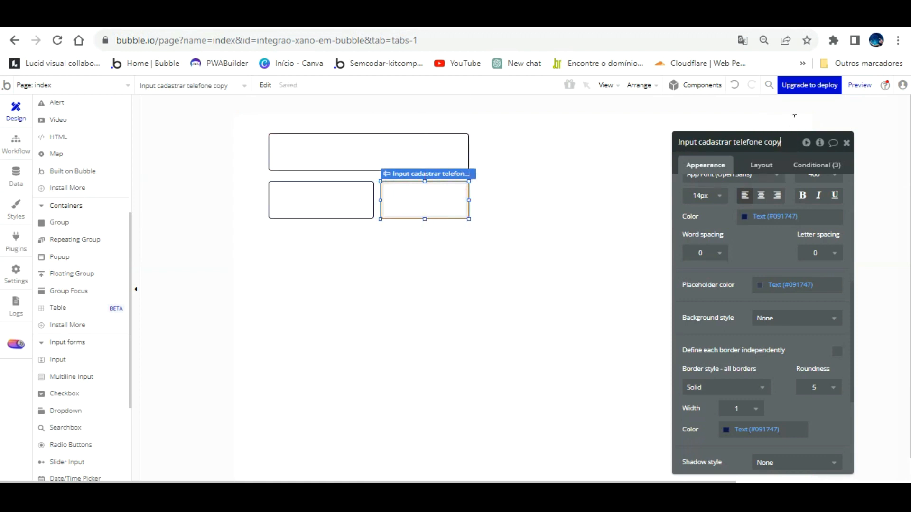
key(BackSpace)
key(BackSpace)
click(733, 249)
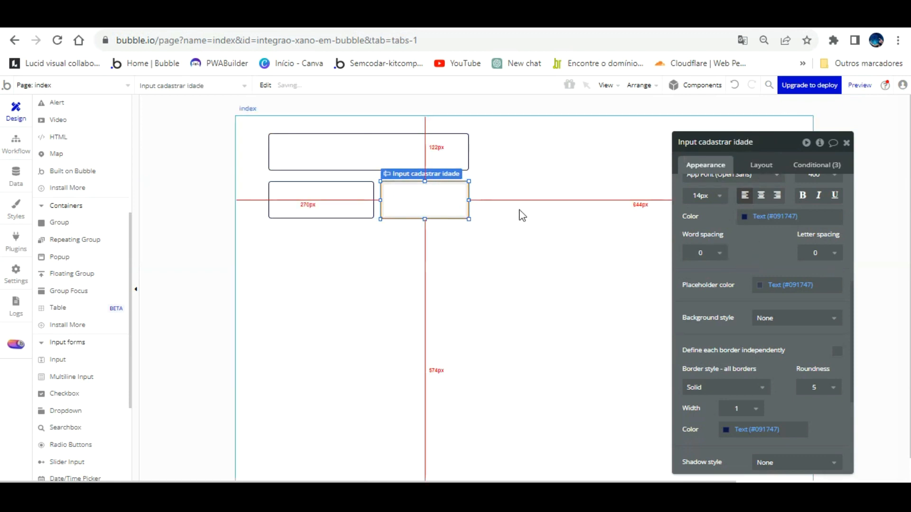
drag(469, 176, 451, 181)
- Set the nome input's height to 40 px in its Layout settings
click(457, 244)
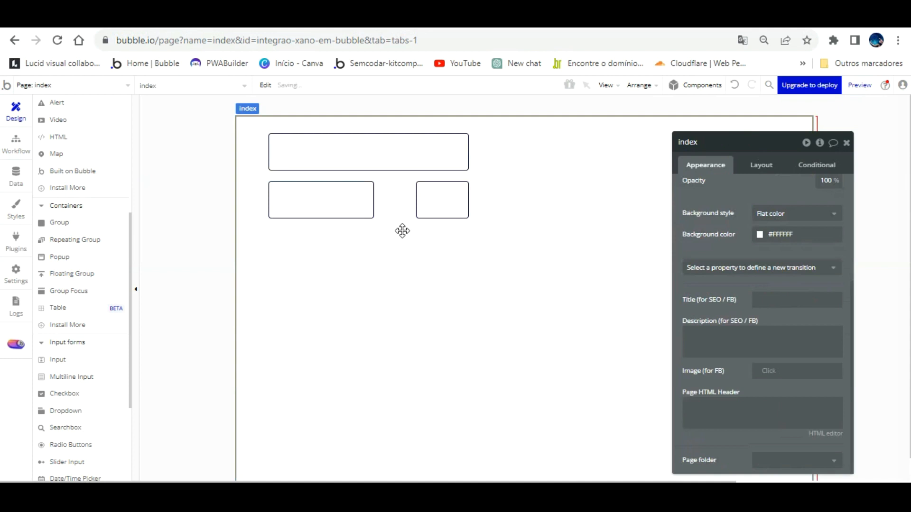
click(389, 141)
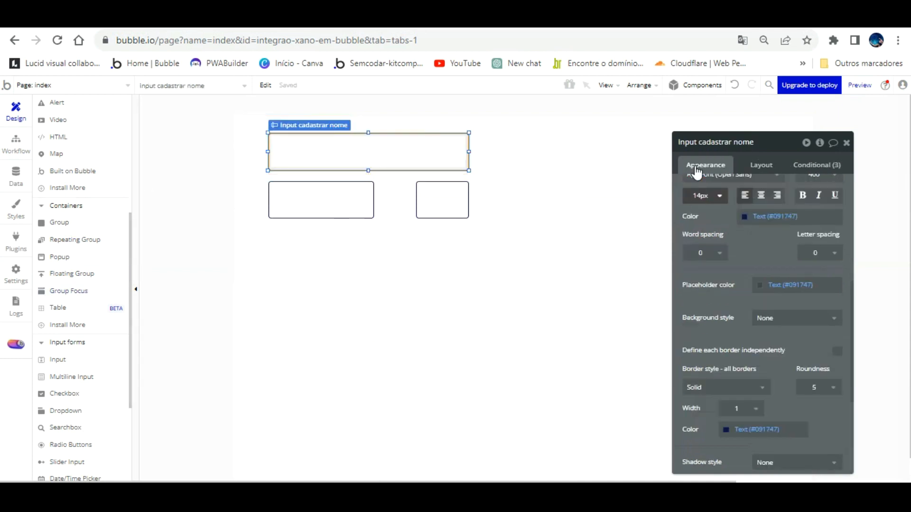
click(762, 165)
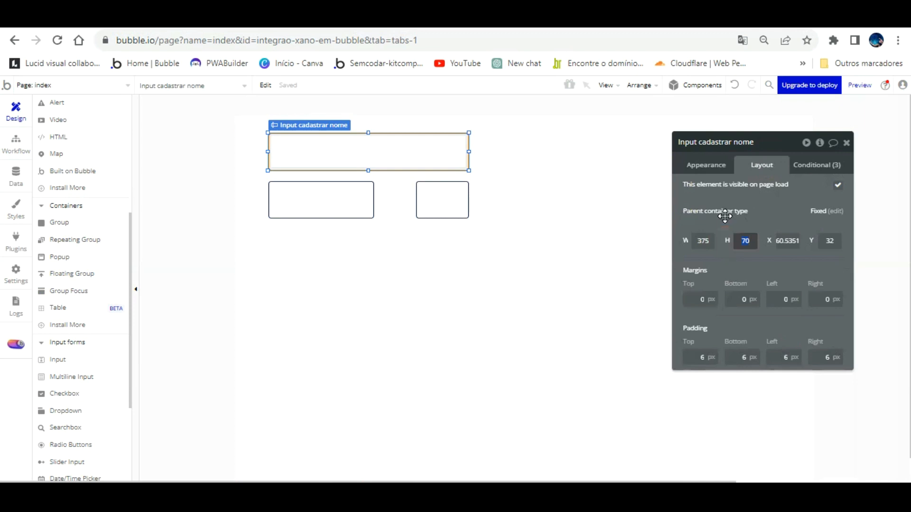
key(Return)
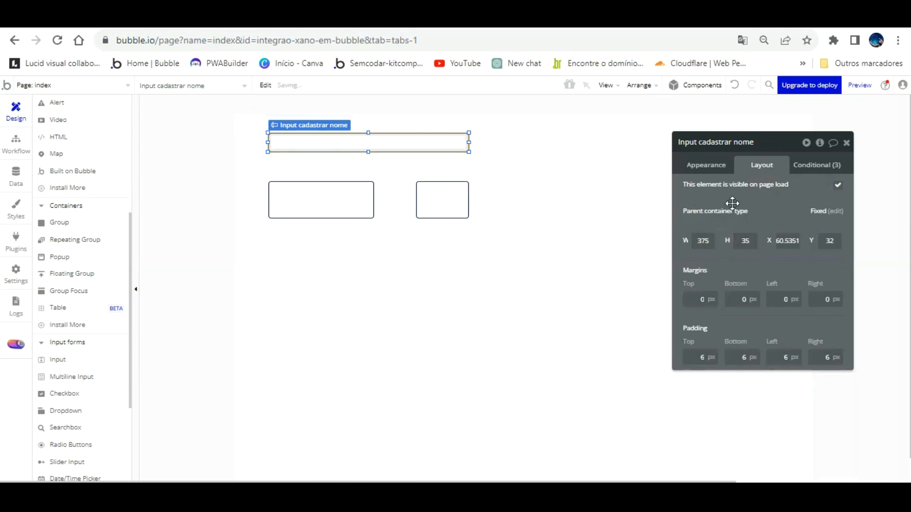
text(40)
key(Return)
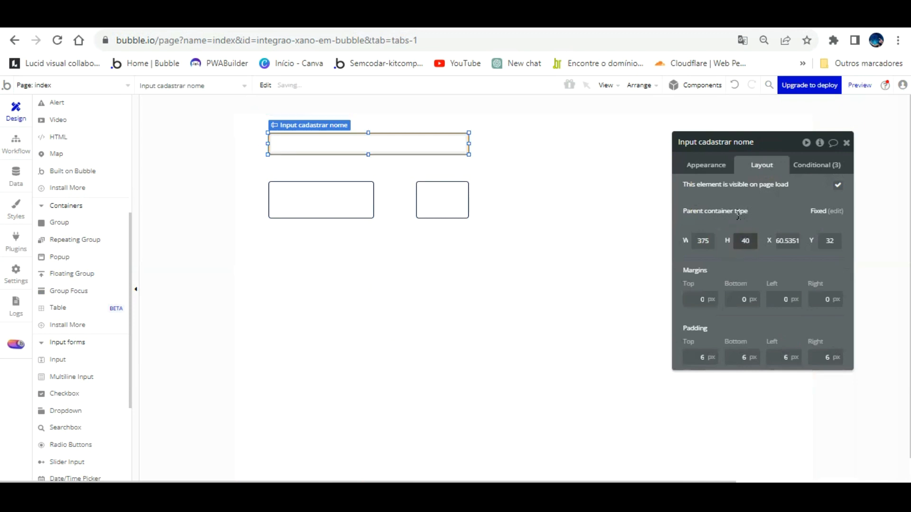
- Give the telefone and idade inputs a 40 px height as well
click(345, 207)
click(748, 244)
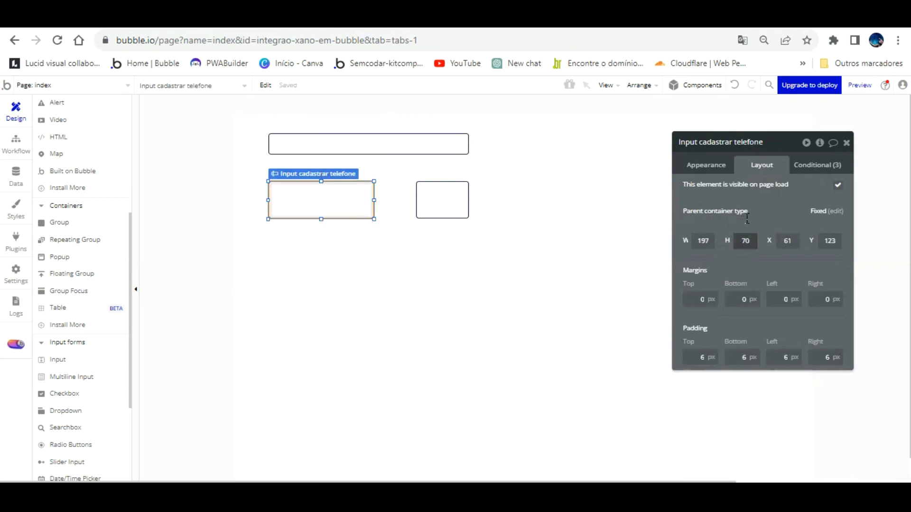
drag(755, 241, 718, 245)
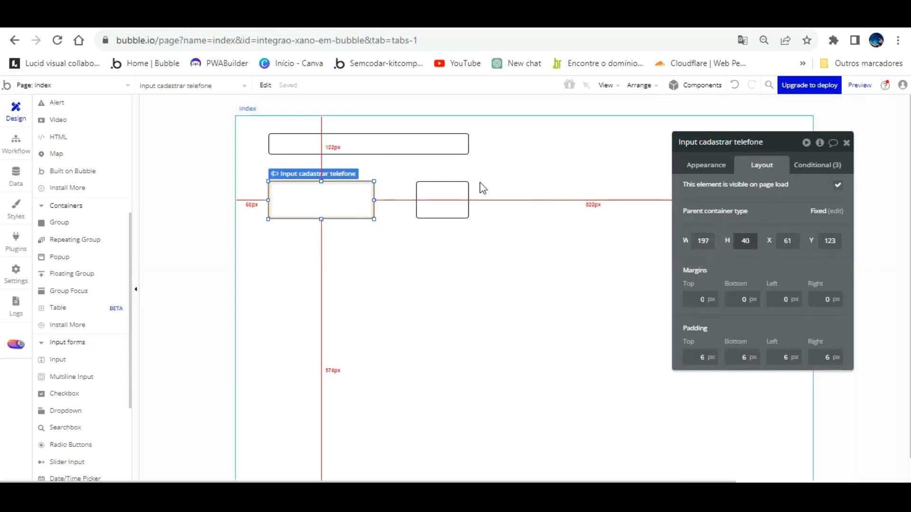
click(463, 193)
text(40)
click(688, 240)
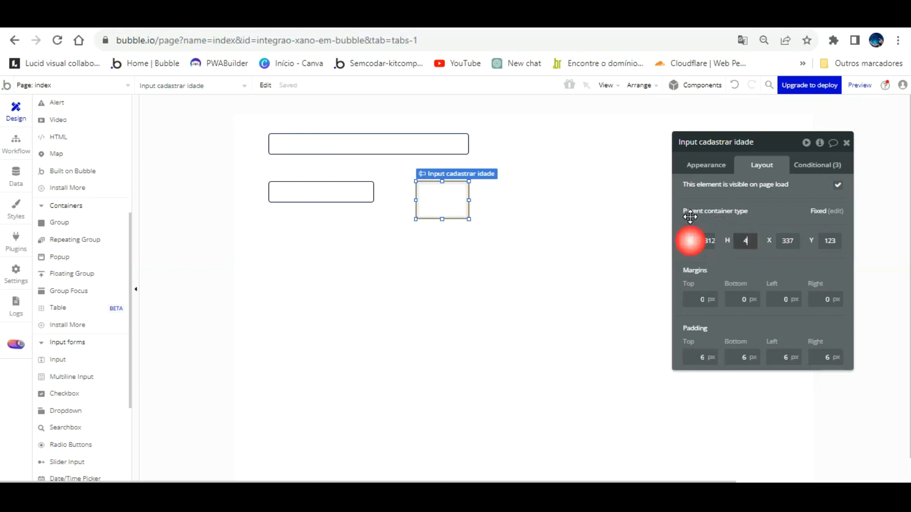
click(563, 232)
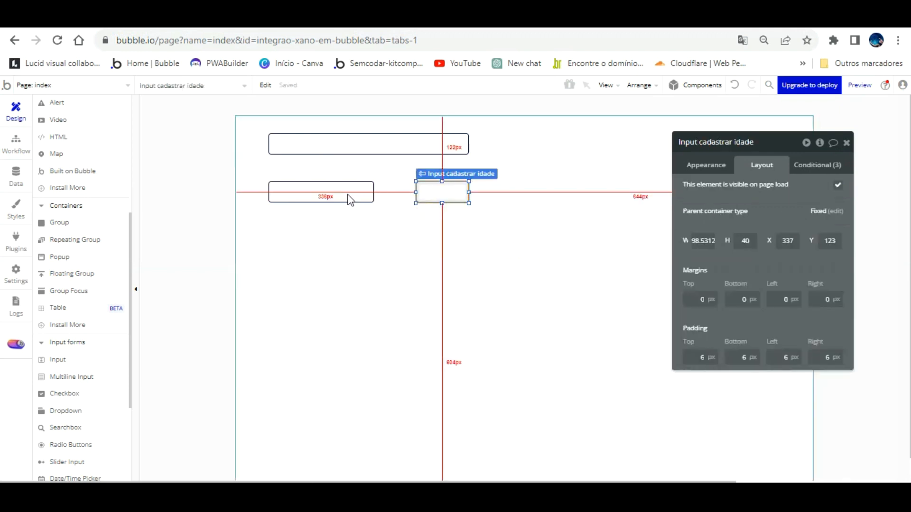
- Nudge telefone and idade up under the nome input and dismiss the built-in page notice
shift+click(329, 193)
key(Up)
key(Up)
key(Up)
key(Up)
key(Up)
key(Up)
key(Up)
key(Up)
key(Up)
key(Up)
key(Up)
key(Up)
key(Up)
key(Up)
key(Up)
key(Up)
key(Up)
key(Up)
key(Up)
key(Up)
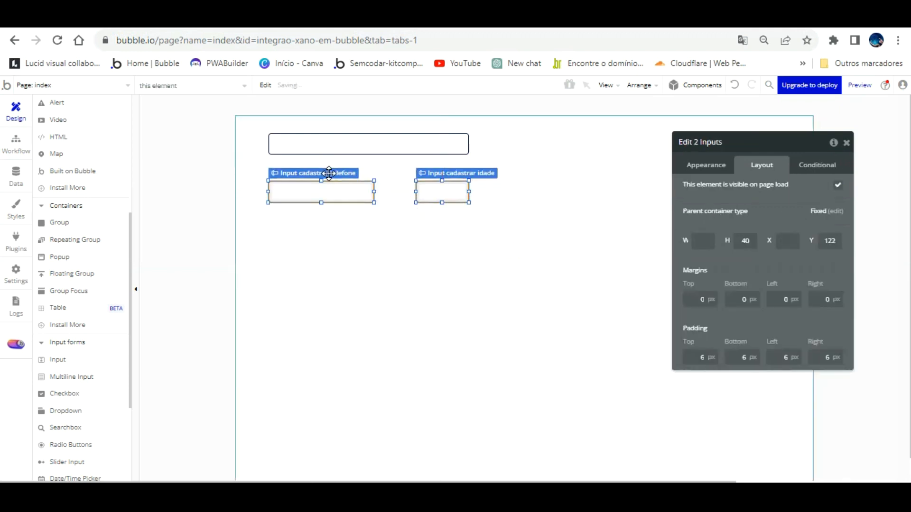
click(421, 225)
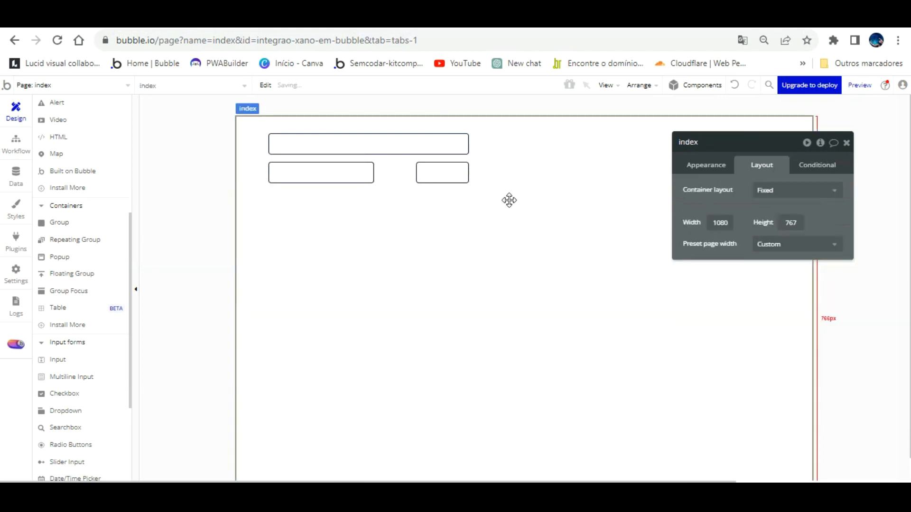
click(352, 185)
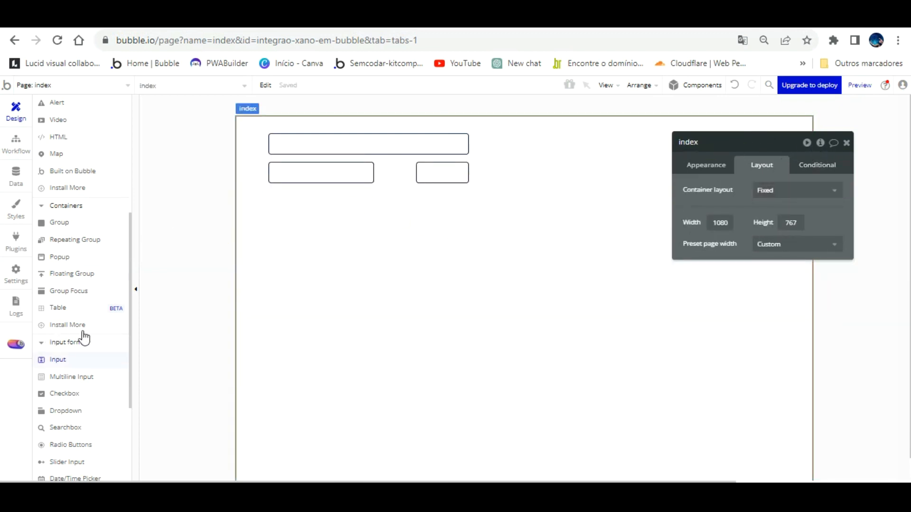
scroll(90, 345, down, 3)
scroll(90, 345, up, 6)
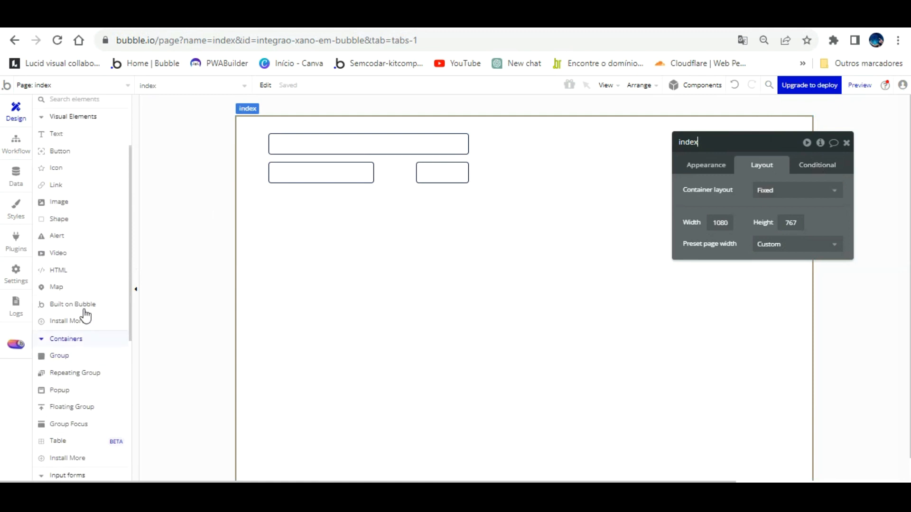
click(73, 127)
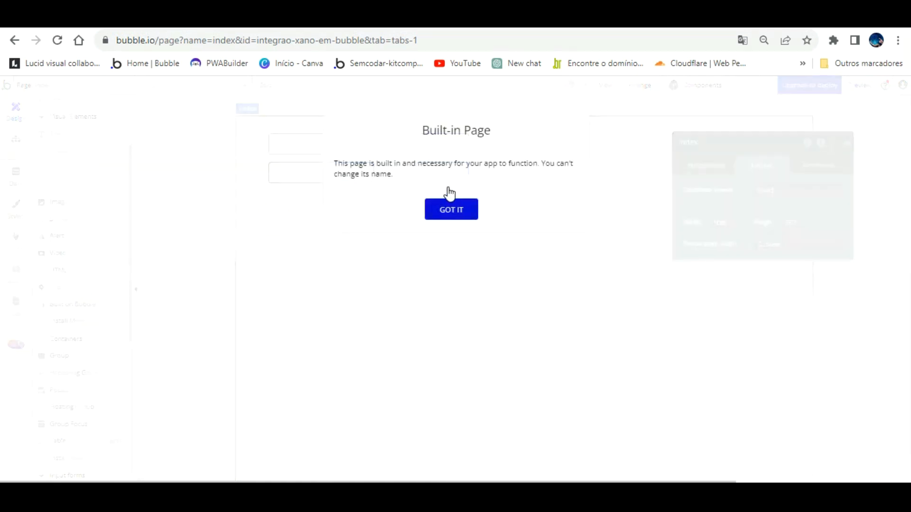
click(449, 209)
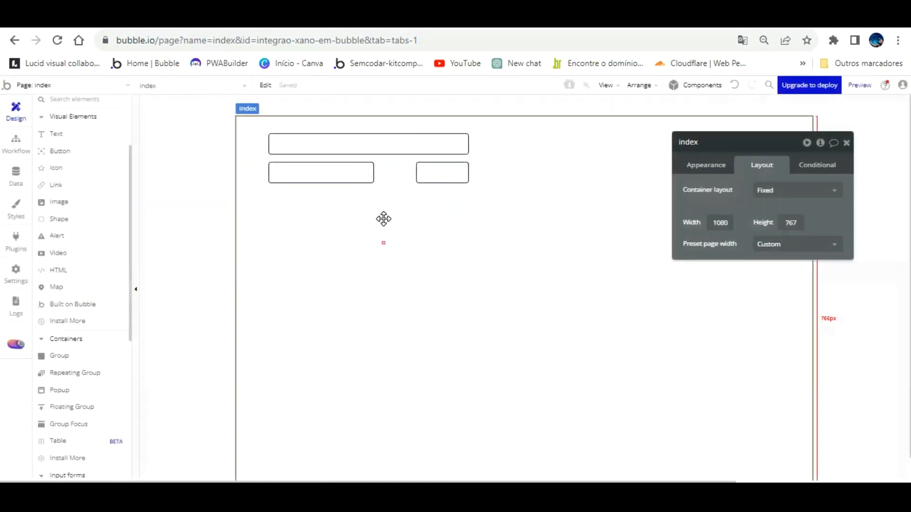
click(84, 153)
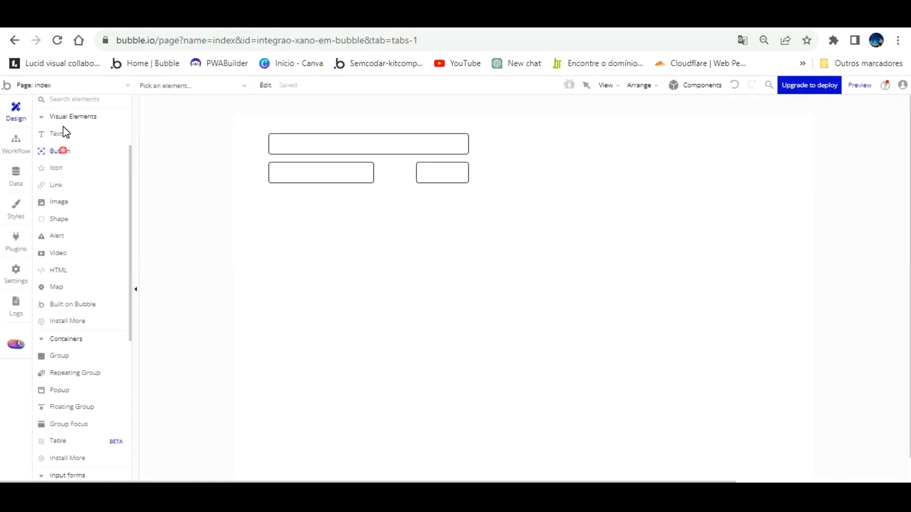
- Add a detached button right of the nome field, named 'Button Cadastrar Clientes' and labelled 'Cadastrar'
click(315, 209)
drag(355, 218, 530, 128)
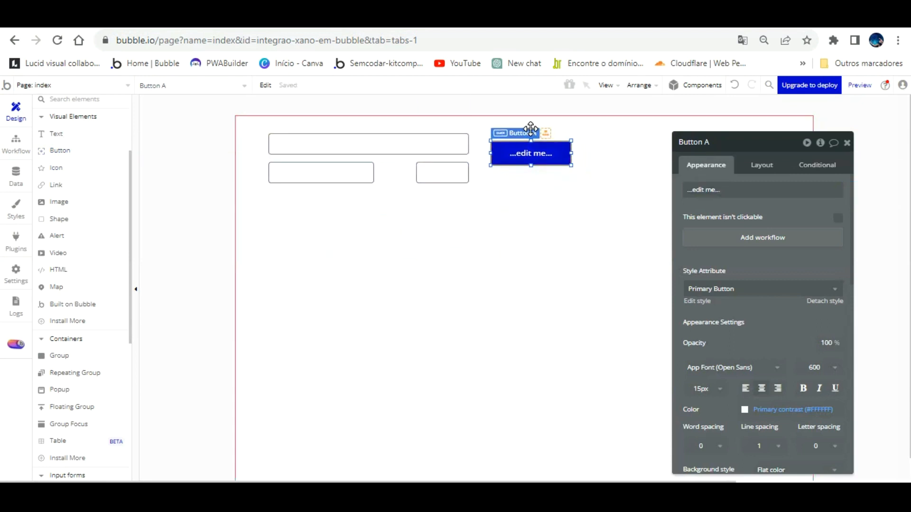
click(823, 301)
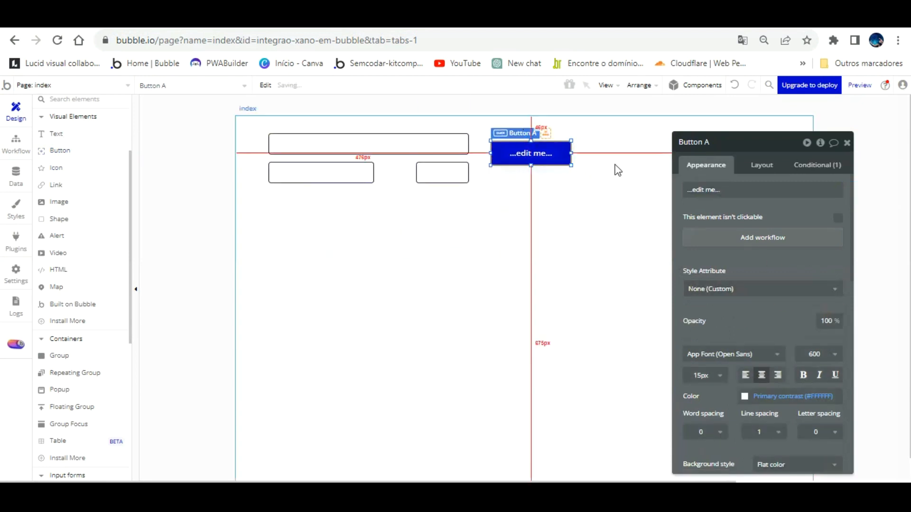
double_click(718, 142)
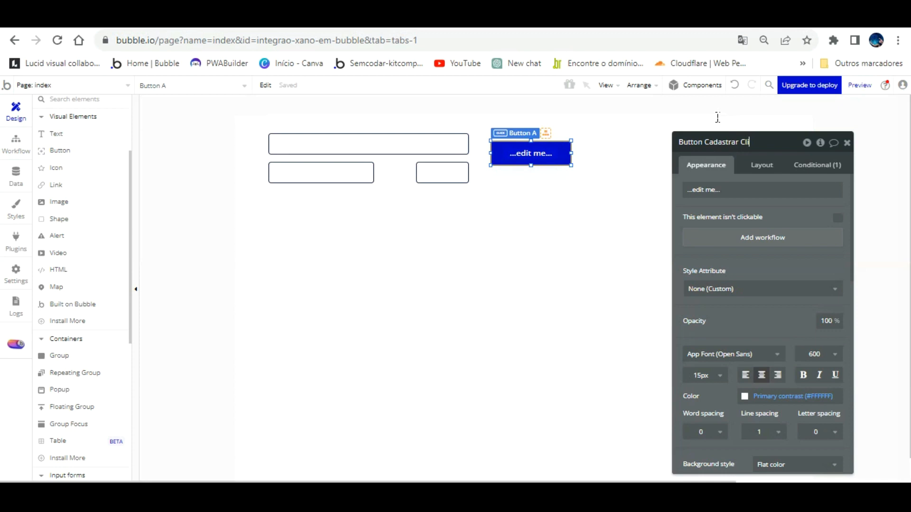
click(732, 192)
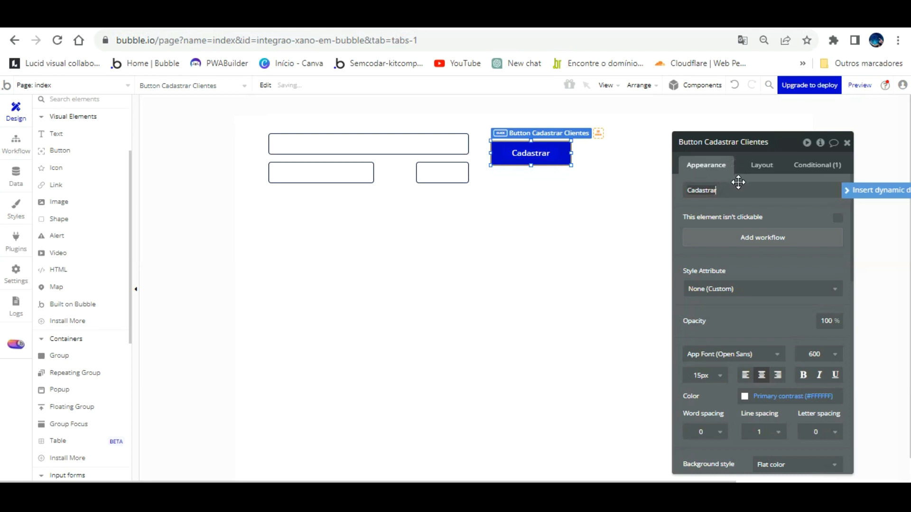
click(762, 164)
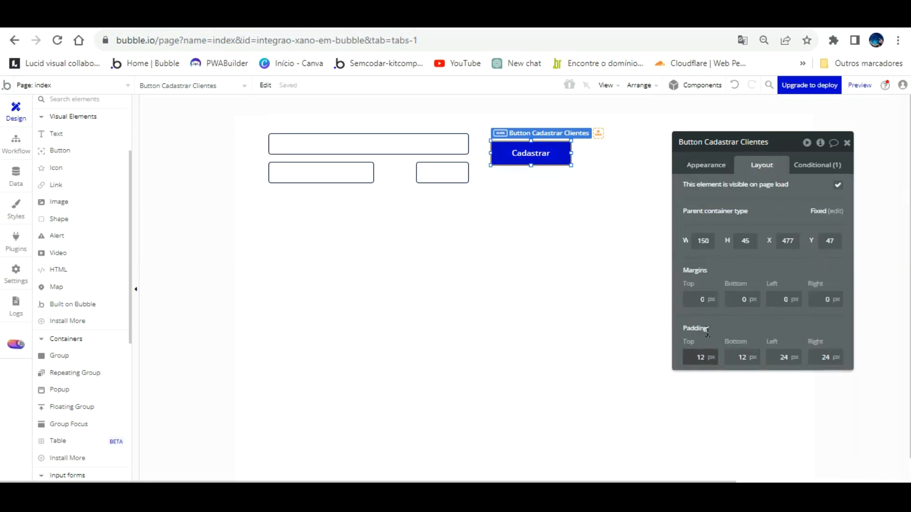
- Set all of the Cadastrar button's paddings to 0
drag(706, 357, 661, 338)
text(0)
key(Tab)
text(0)
key(Tab)
text(0)
key(Tab)
text(0)
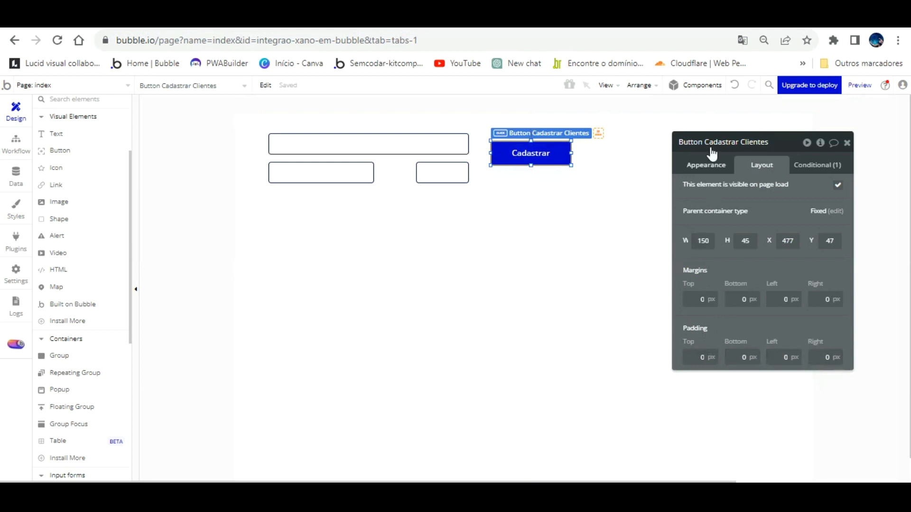
- Make the button's background grey #5D5D61 and remove its hover colour condition
click(707, 164)
scroll(752, 409, down, 3)
scroll(752, 409, down, 1)
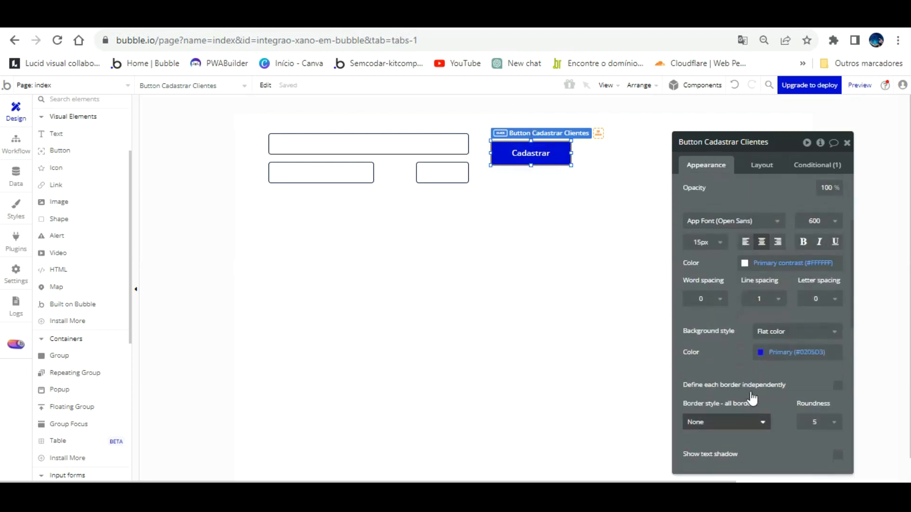
click(761, 352)
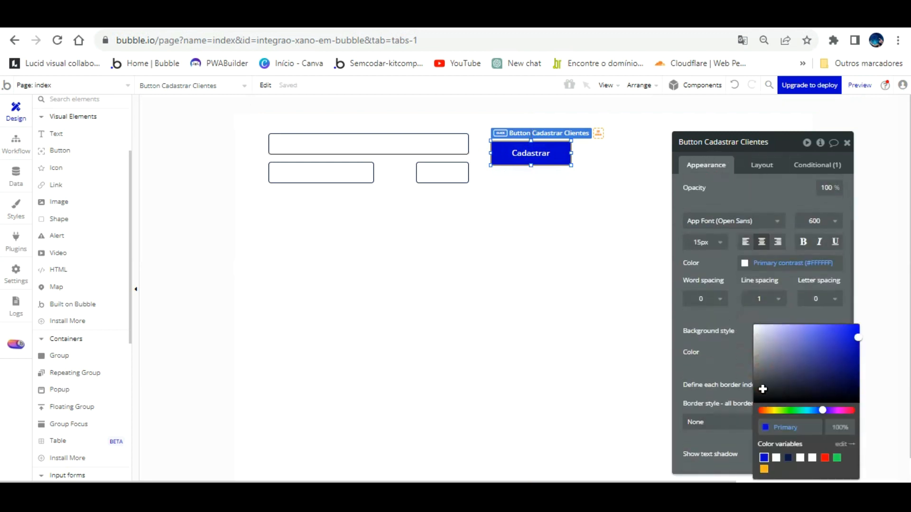
click(761, 354)
click(757, 348)
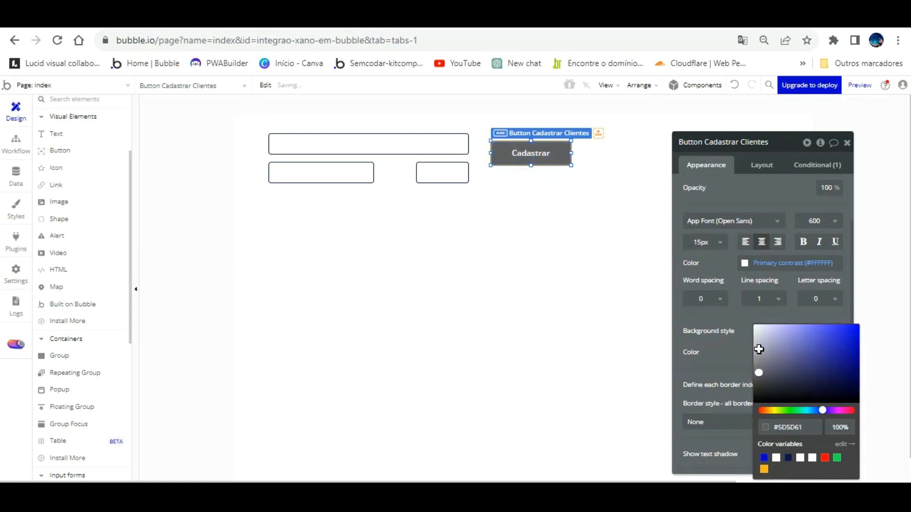
click(809, 167)
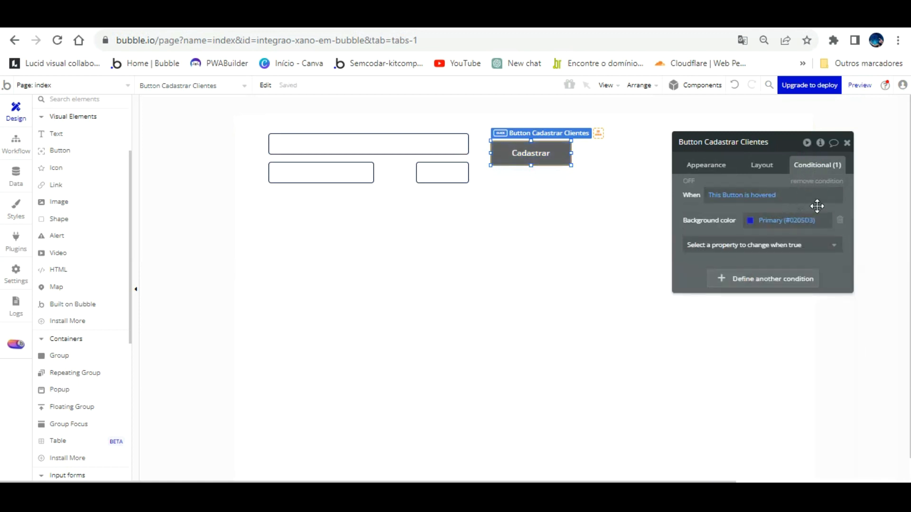
click(842, 181)
- Nudge the Cadastrar button up level with the nome field and create its click workflow
click(589, 158)
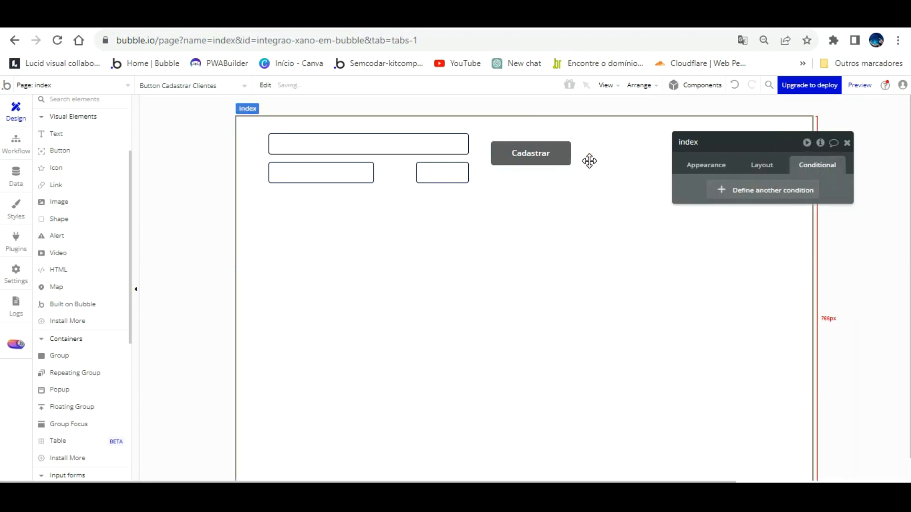
click(518, 147)
drag(519, 140, 511, 131)
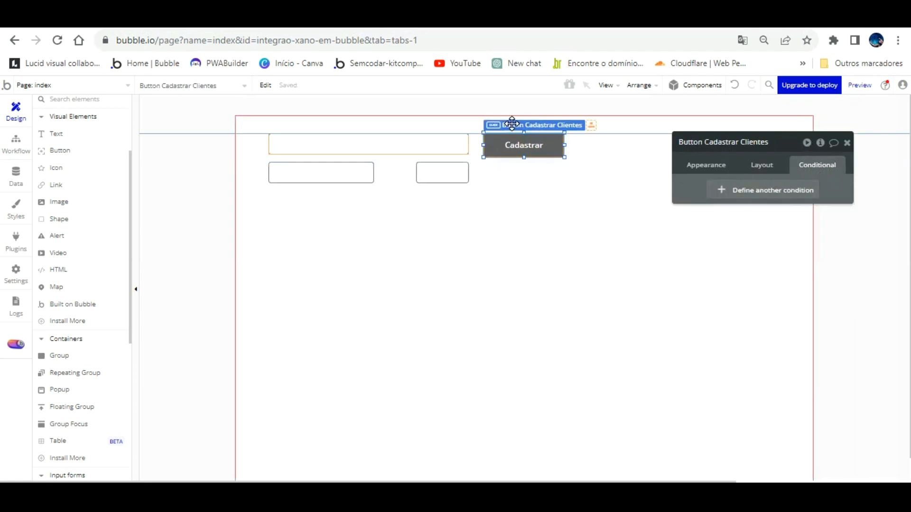
click(706, 164)
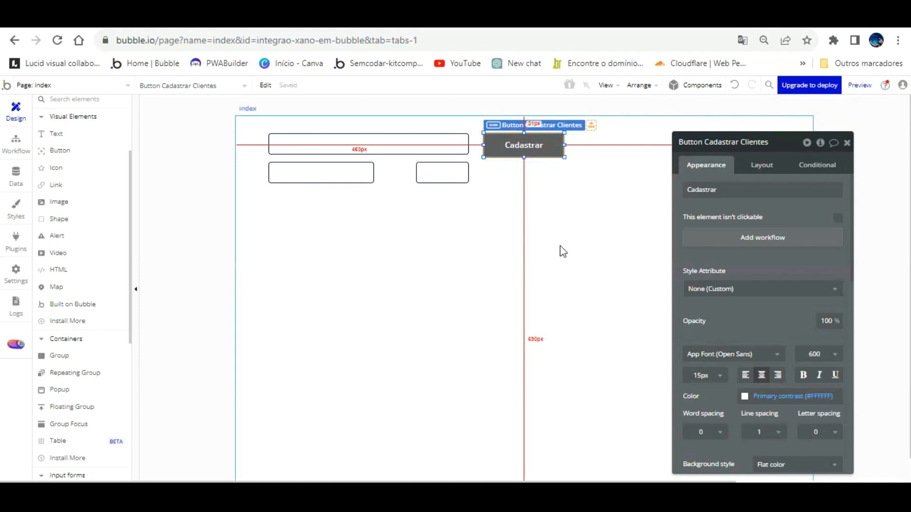
click(765, 241)
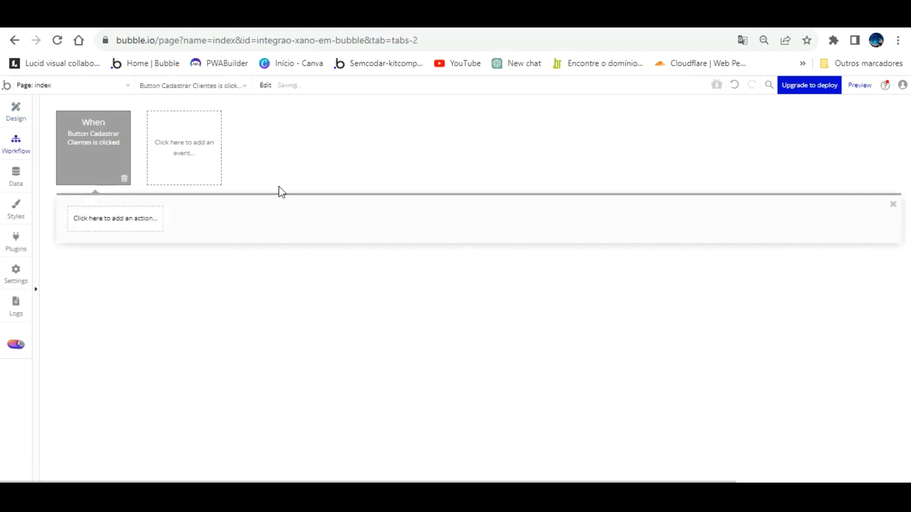
- Add the Xano Adicionar clientes action with Nome set to the nome input's value
click(134, 216)
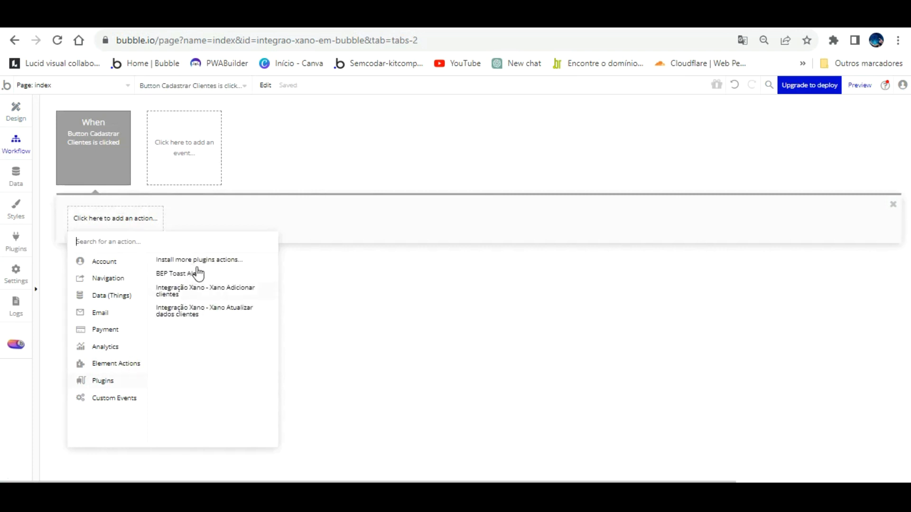
click(206, 289)
drag(702, 135, 432, 122)
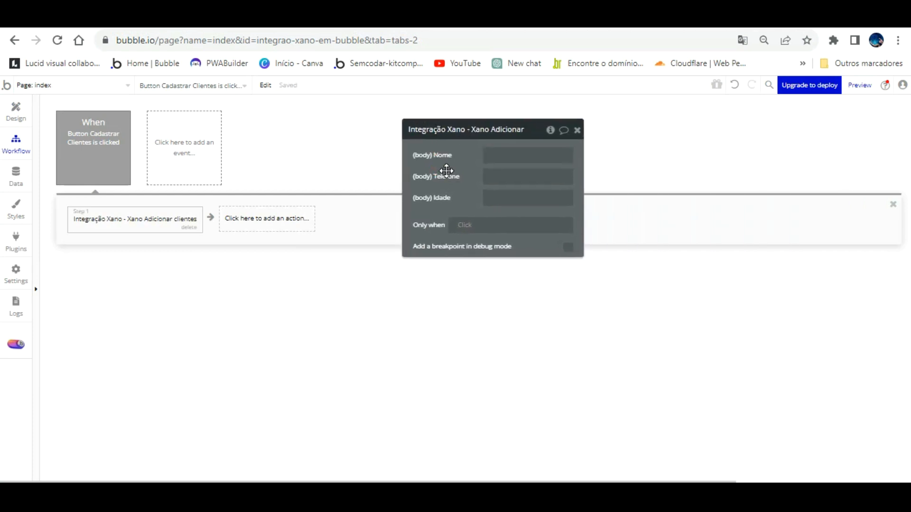
click(489, 155)
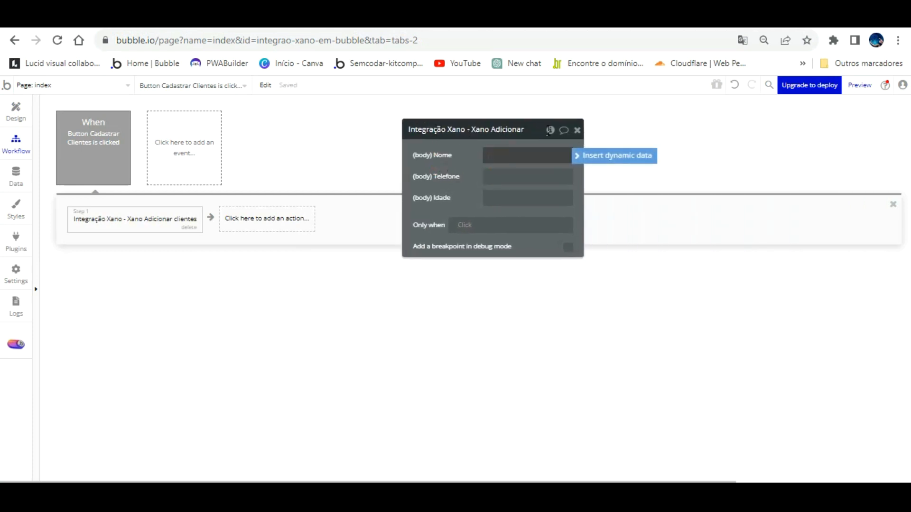
click(601, 156)
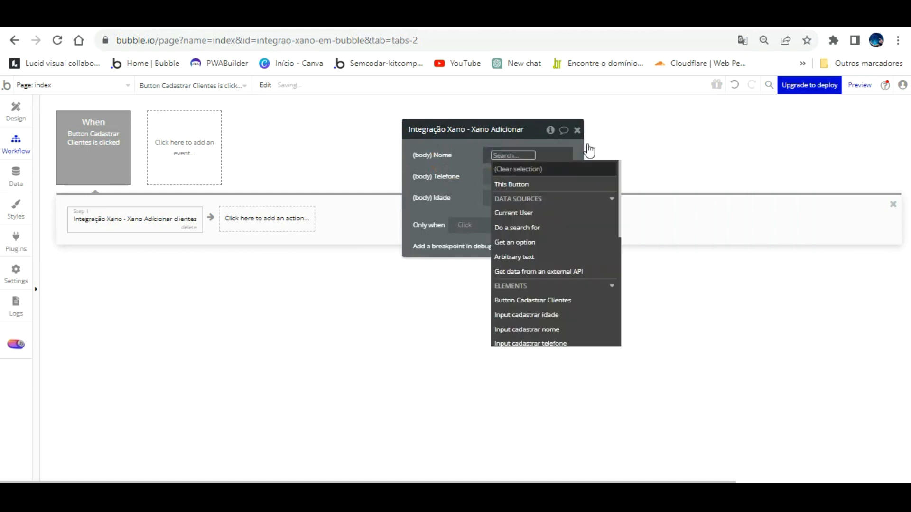
click(560, 329)
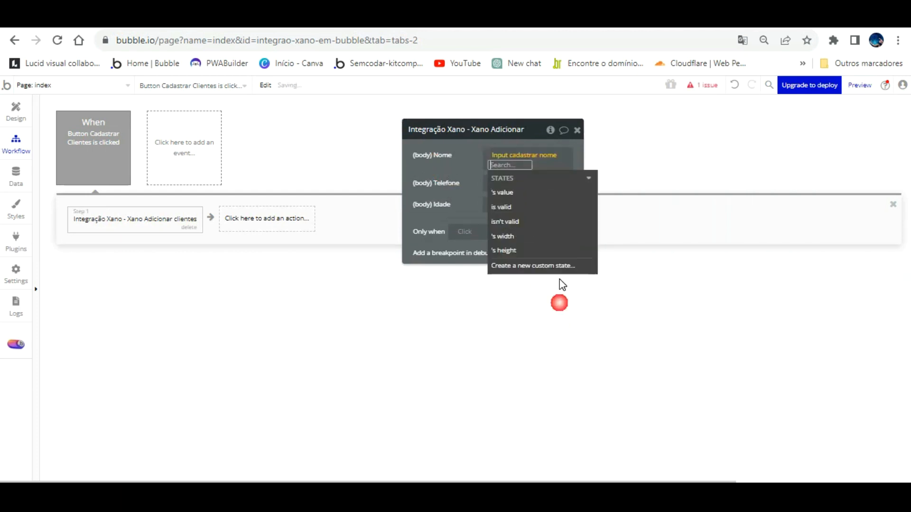
click(493, 180)
click(471, 174)
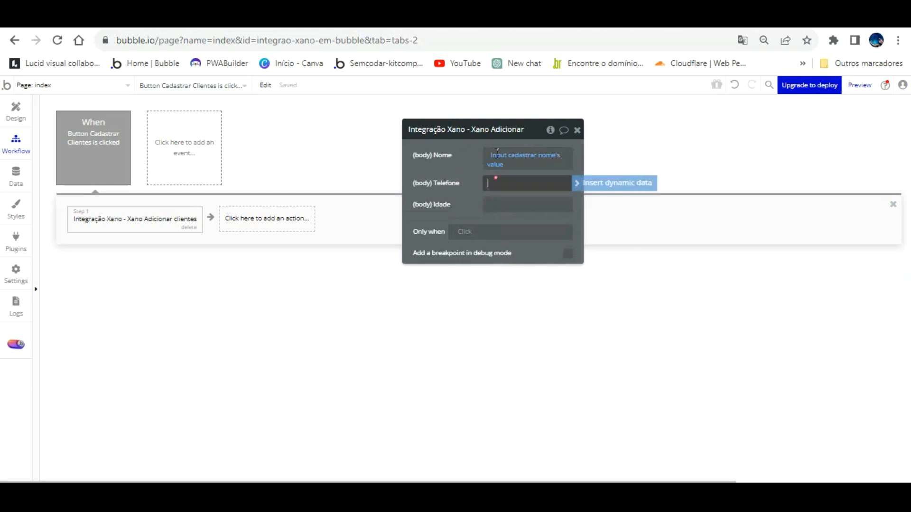
- Set Telefone and Idade to the telefone and idade inputs' values
click(610, 182)
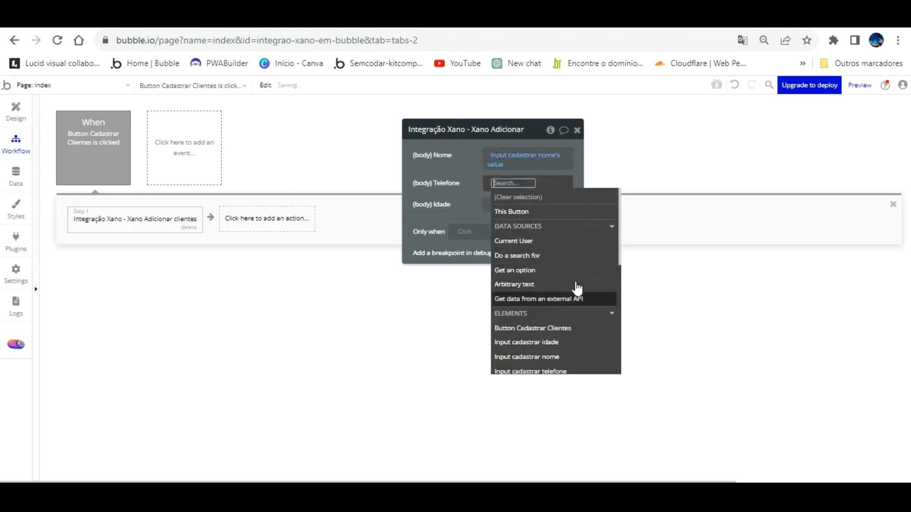
click(567, 366)
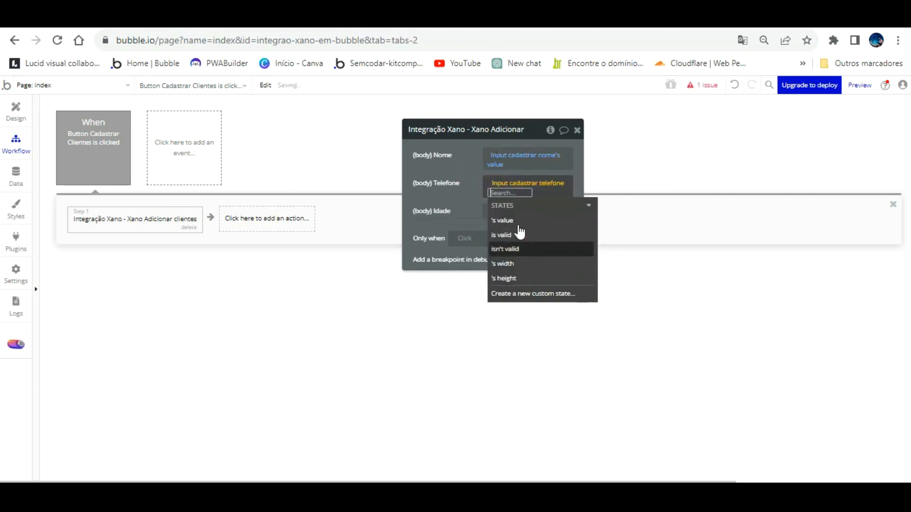
click(492, 207)
click(471, 206)
click(487, 210)
click(598, 210)
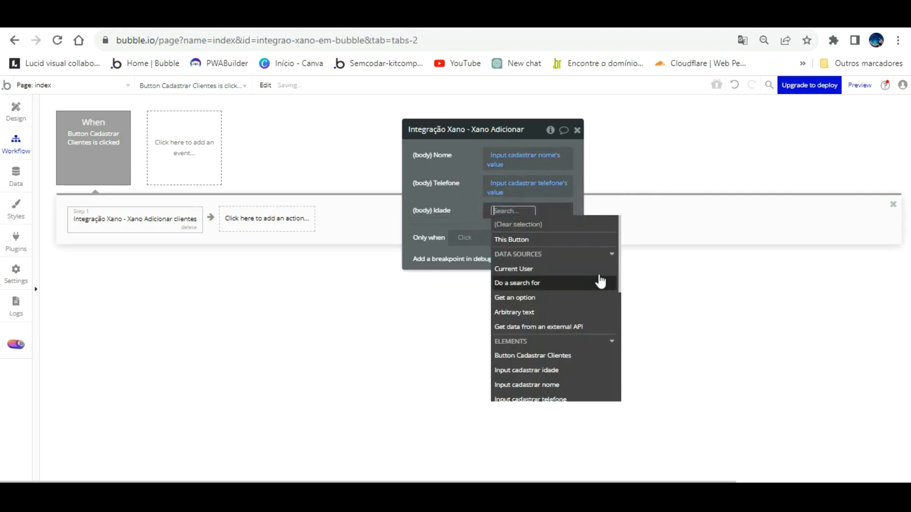
click(573, 355)
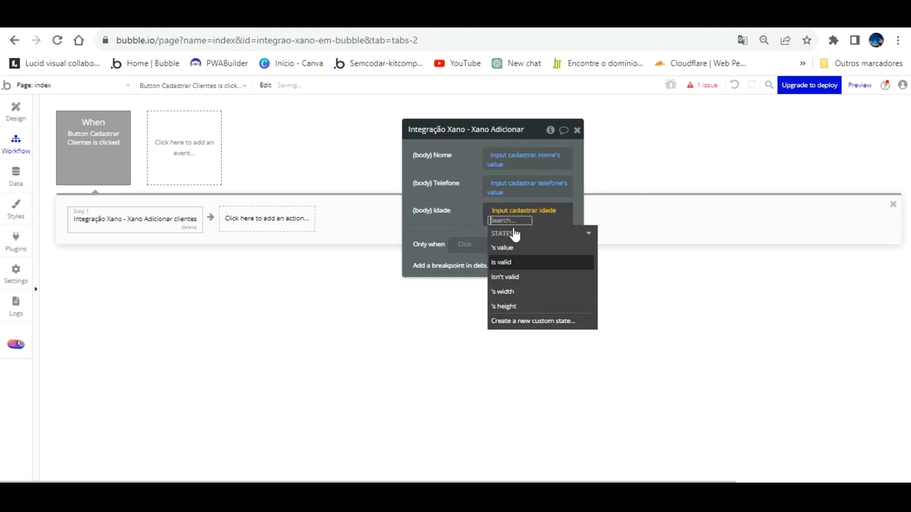
click(502, 247)
click(475, 191)
click(236, 217)
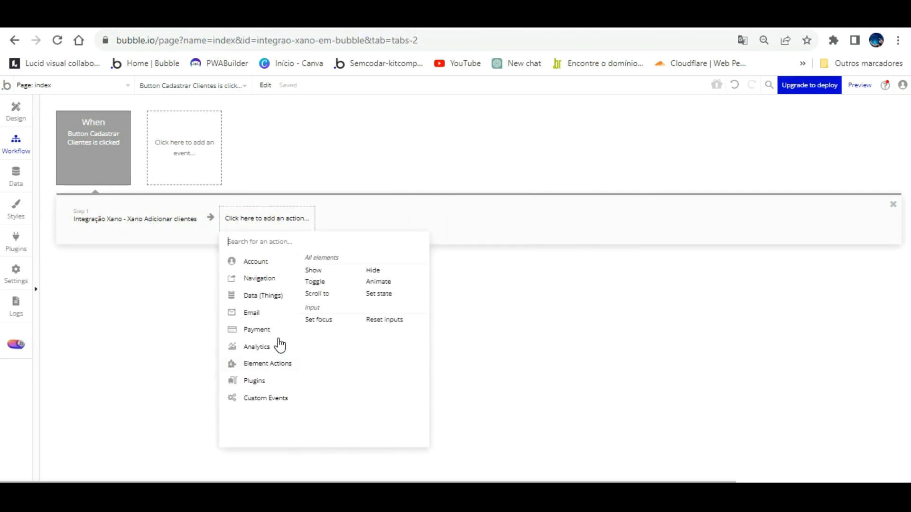
- Add a reset-inputs action, then a BEP Toast Alert with the message 'Cadastro efetuado!'
click(384, 320)
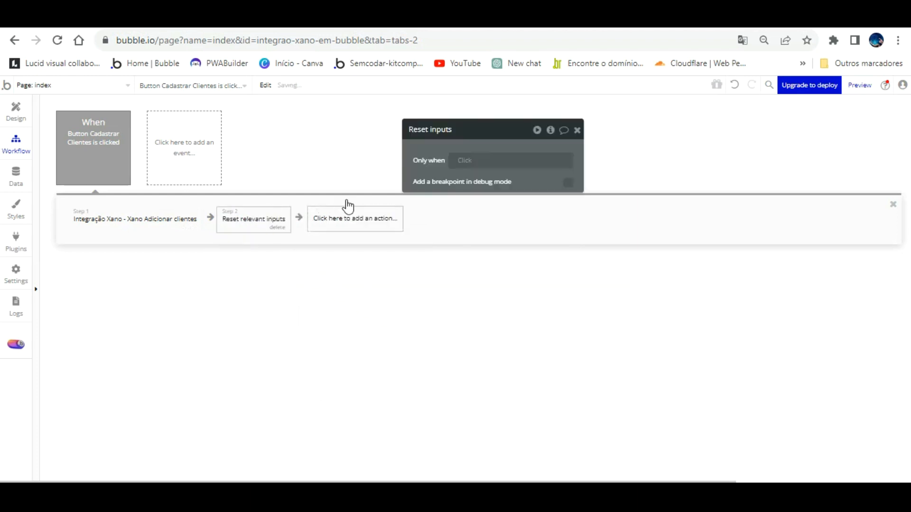
click(349, 218)
text(bep)
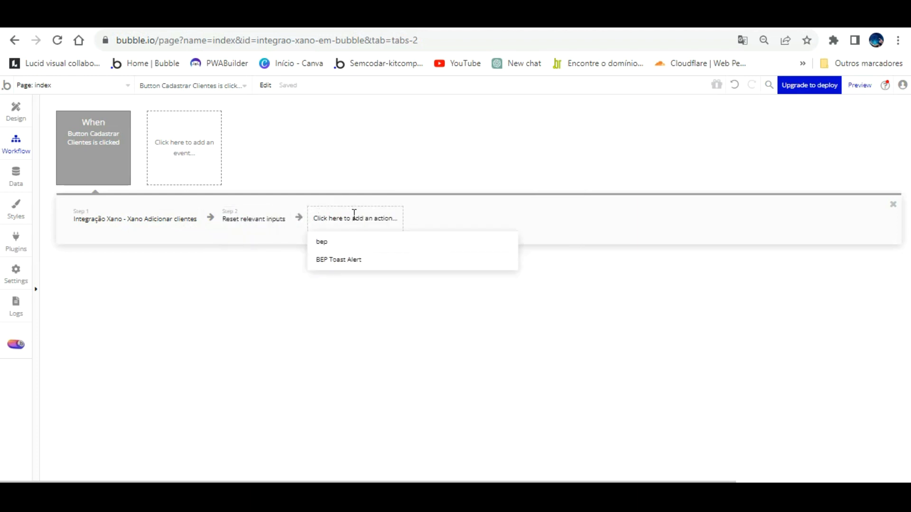
click(349, 259)
click(463, 208)
text(Cadastro efetuado!)
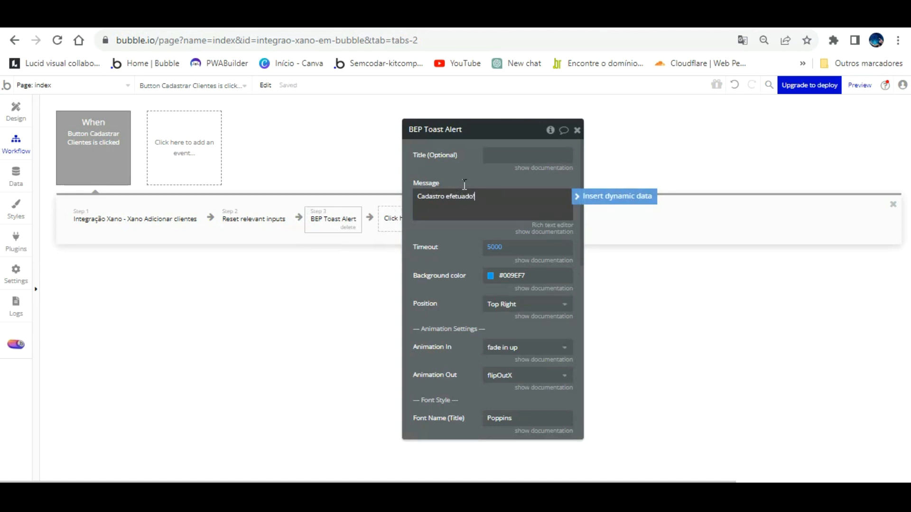
- Set the toast timeout to 3000 and its background to the green Success colour
click(491, 247)
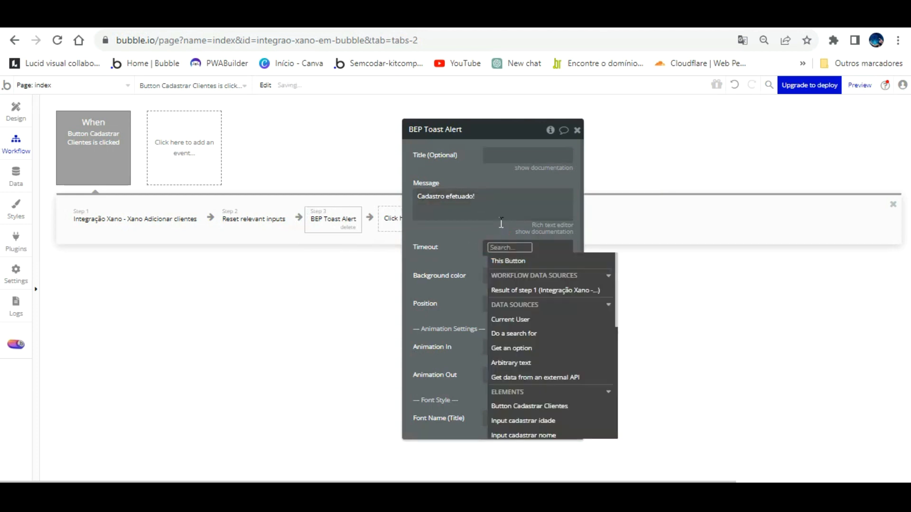
text(3000)
click(485, 253)
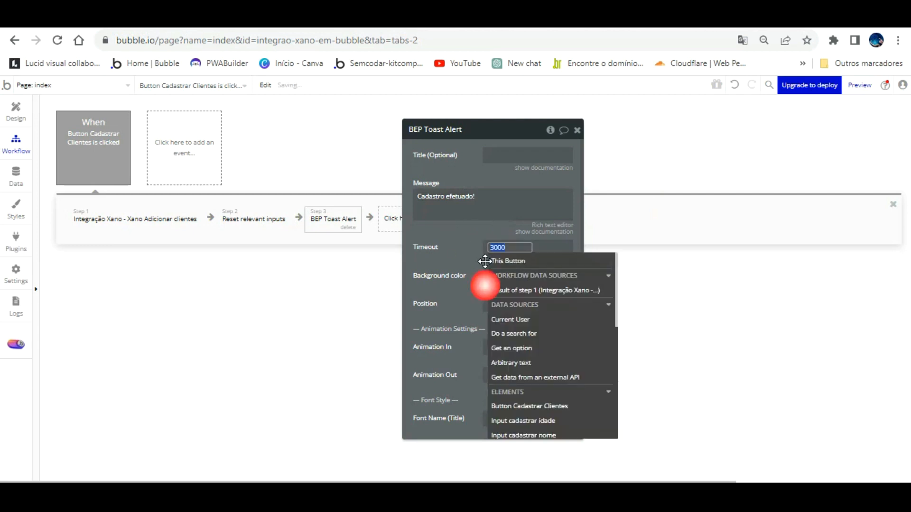
click(469, 236)
click(492, 275)
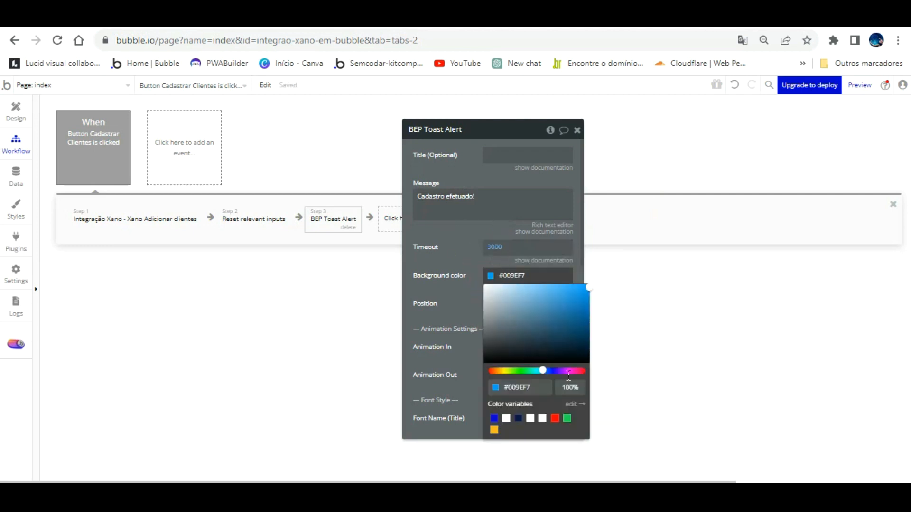
click(567, 418)
click(471, 272)
- Centre the toast on screen with a 26 px message font size
click(494, 304)
click(497, 320)
scroll(476, 320, down, 5)
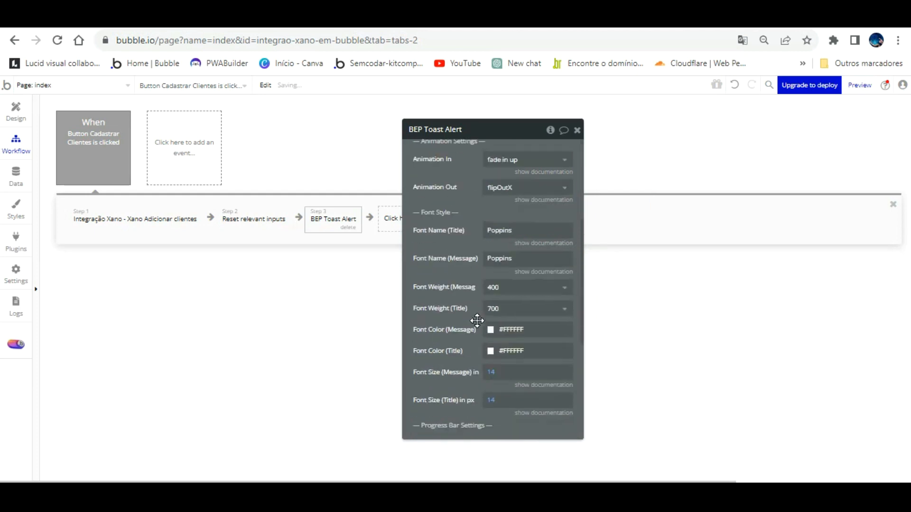
click(493, 293)
text(26)
click(473, 293)
click(474, 278)
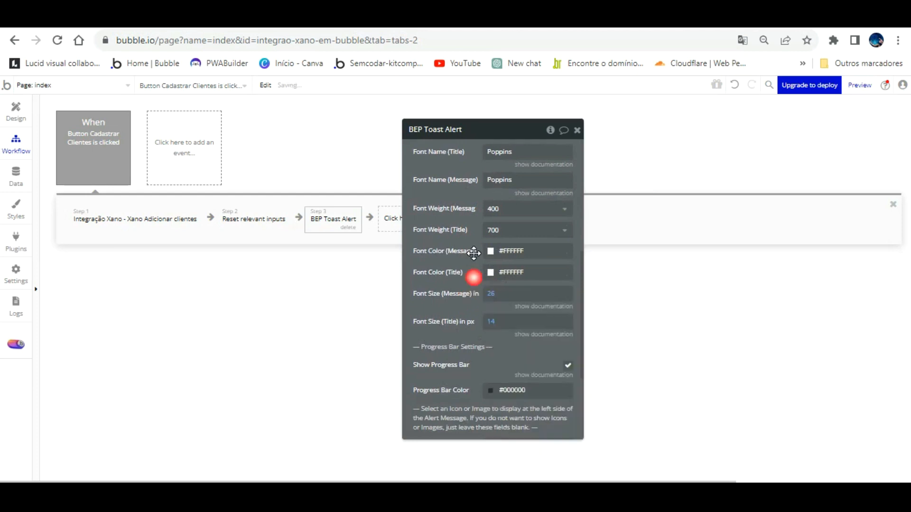
drag(456, 137, 603, 156)
click(466, 210)
- Add Refresh the page as step 4 and open the preview with debug mode set to false
mouse_move(429, 275)
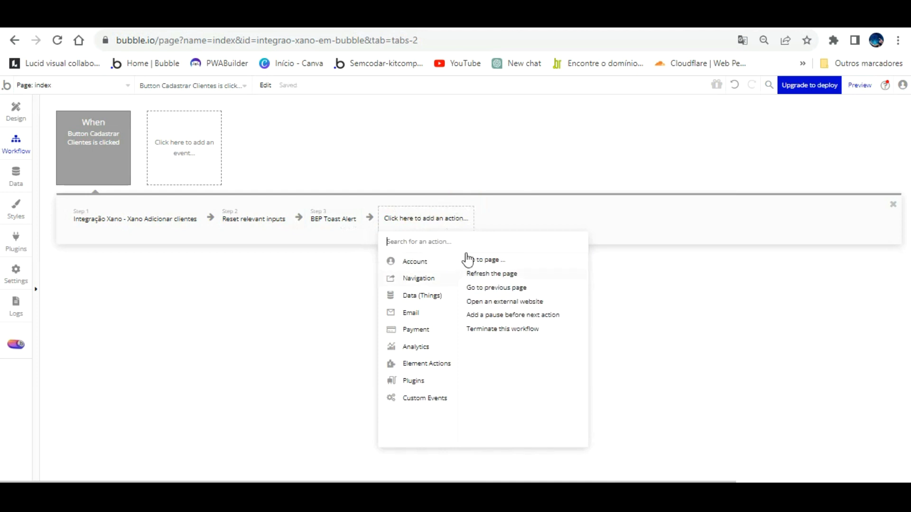
click(490, 272)
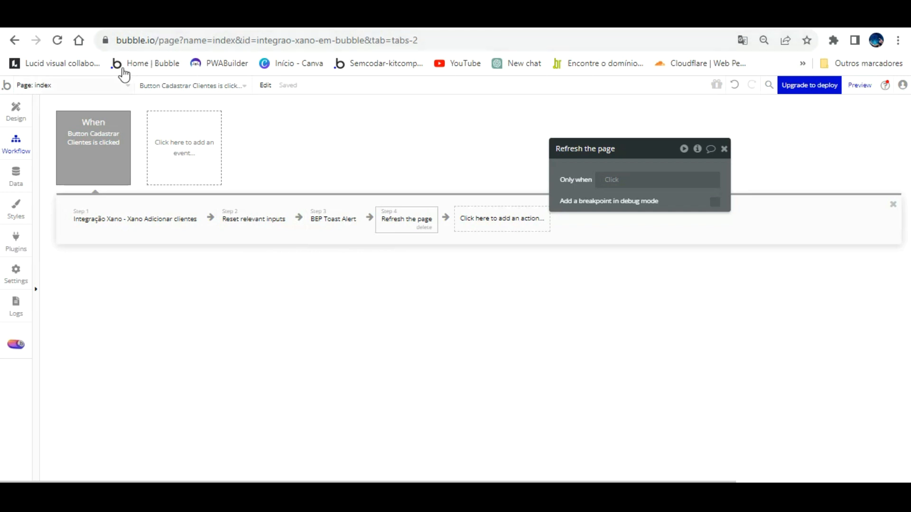
click(861, 85)
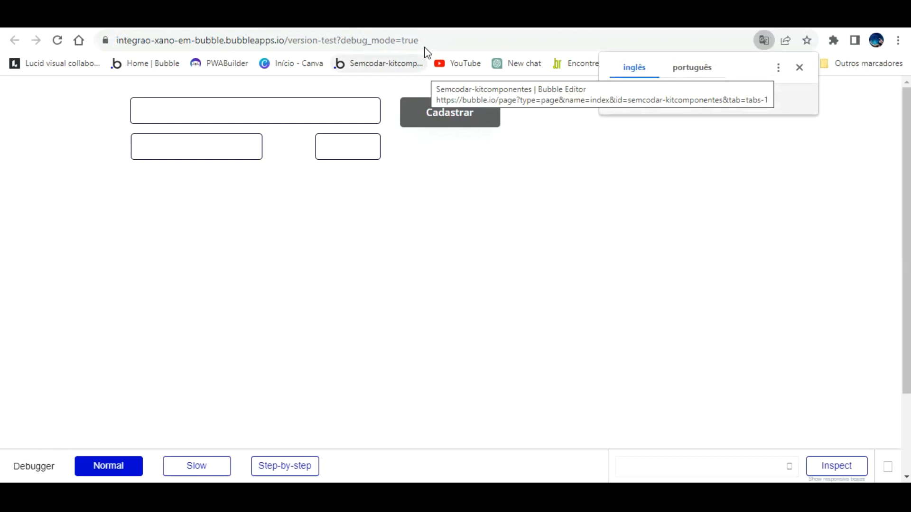
double_click(408, 40)
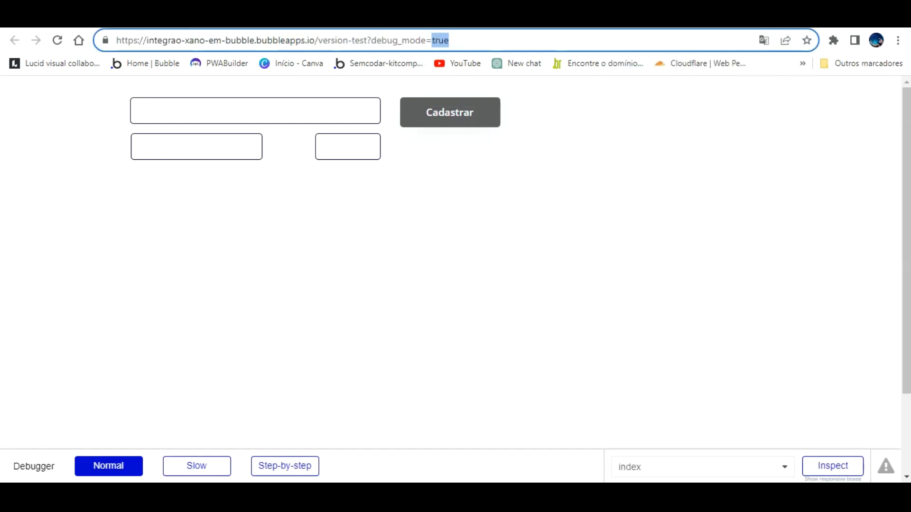
text(false)
key(Return)
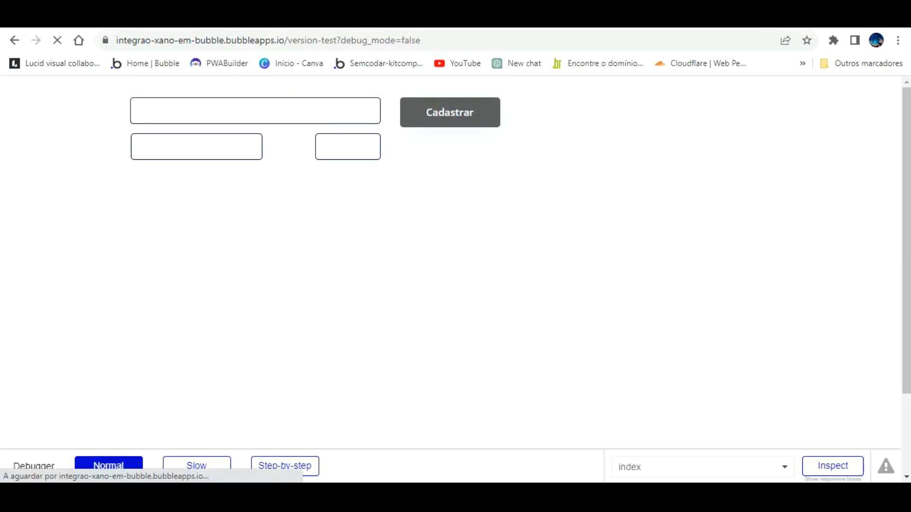
- Add a Set focus step on Input cadastrar nome, then reload the preview with F5
click(227, 18)
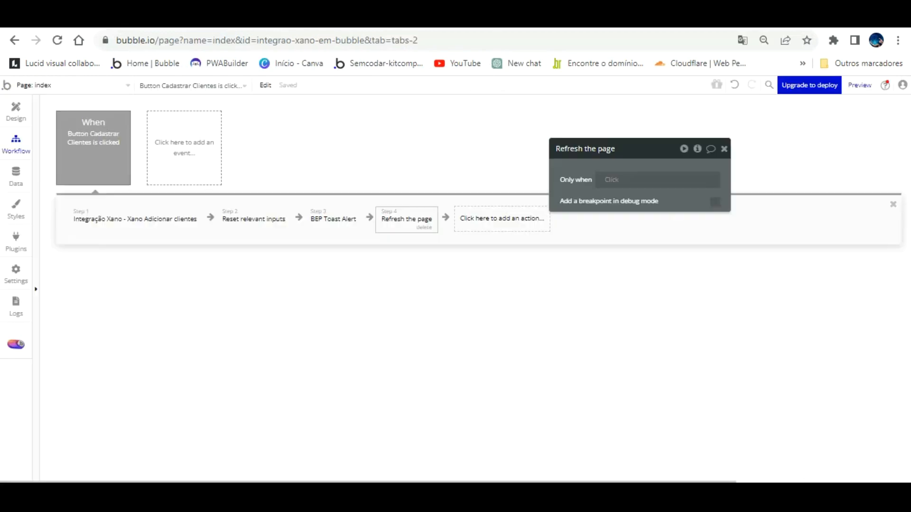
click(498, 216)
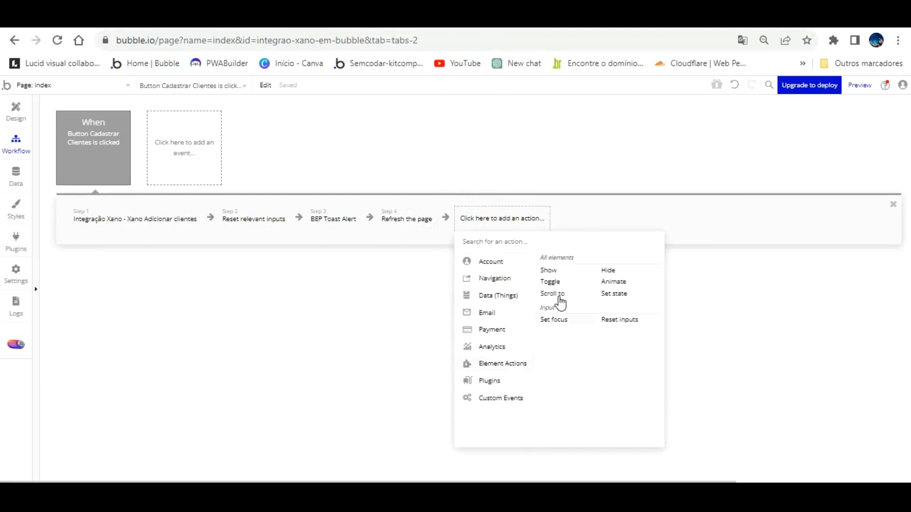
click(556, 318)
click(685, 172)
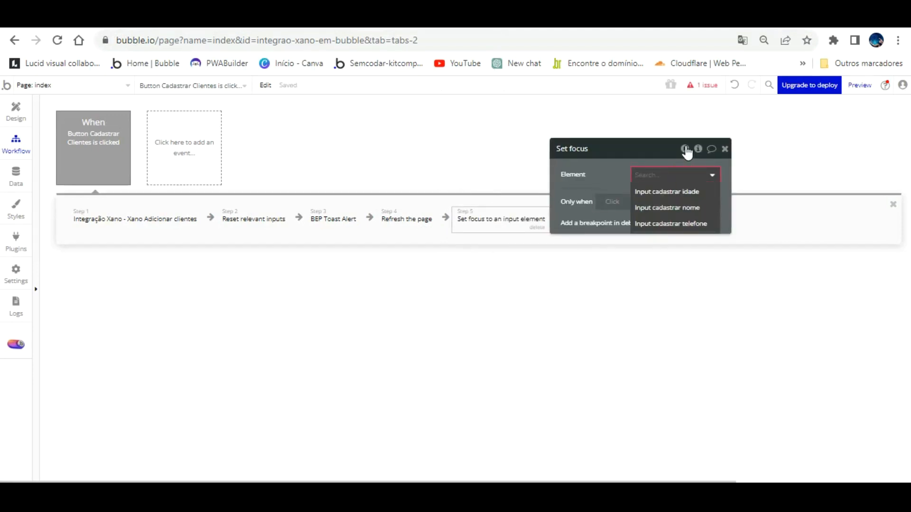
click(697, 207)
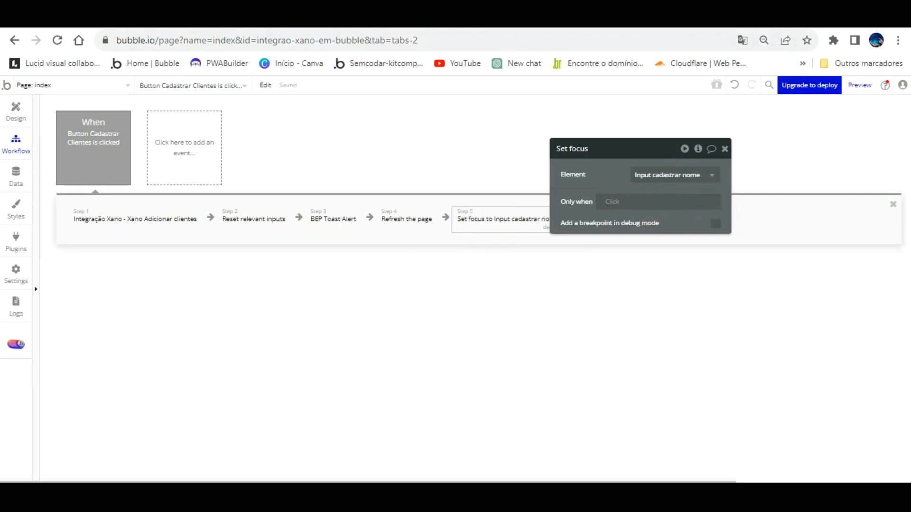
click(359, 18)
key(F5)
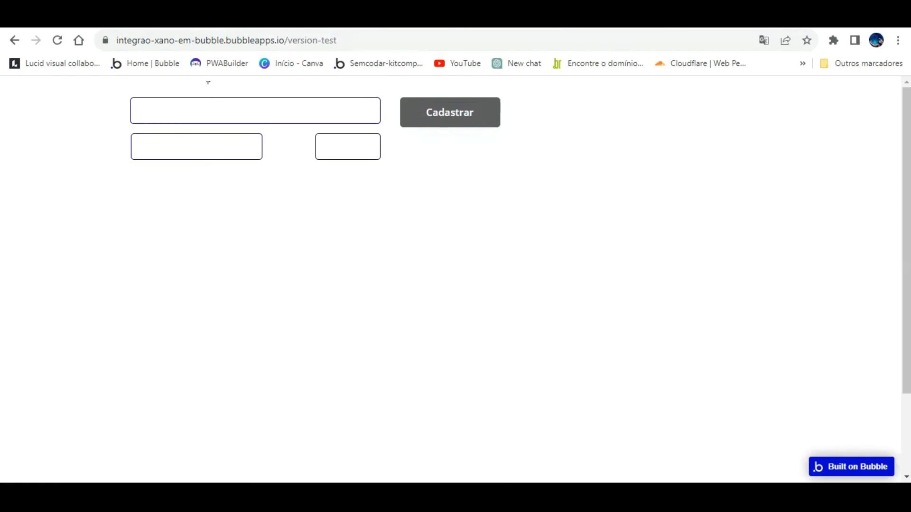
- Register a test client's name, phone and age in the preview, then return to the Design tab
click(204, 110)
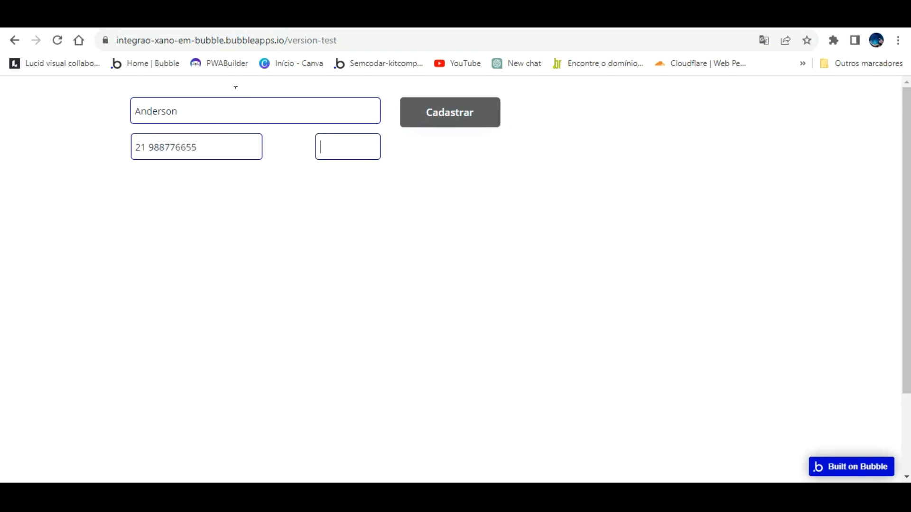
key(Return)
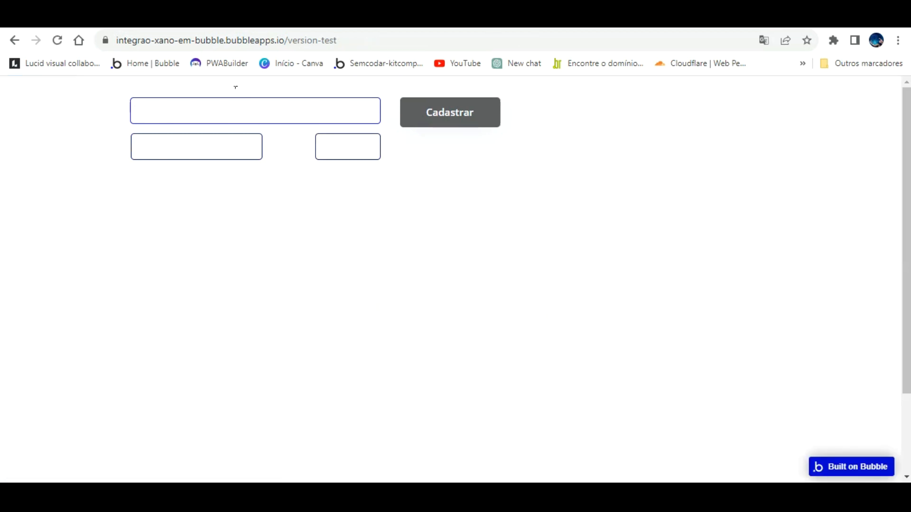
click(303, 19)
click(17, 109)
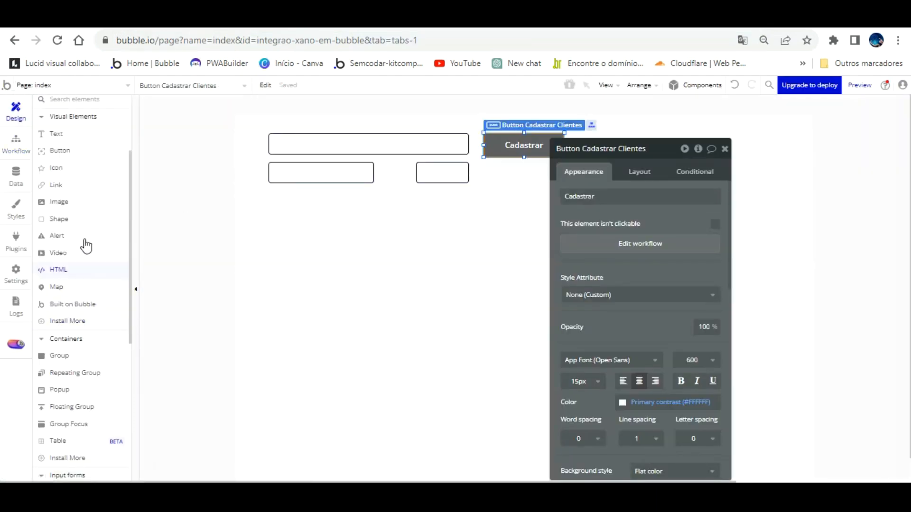
- Add a 'Nome:' text label positioned above the name input
scroll(83, 233, up, 3)
click(221, 147)
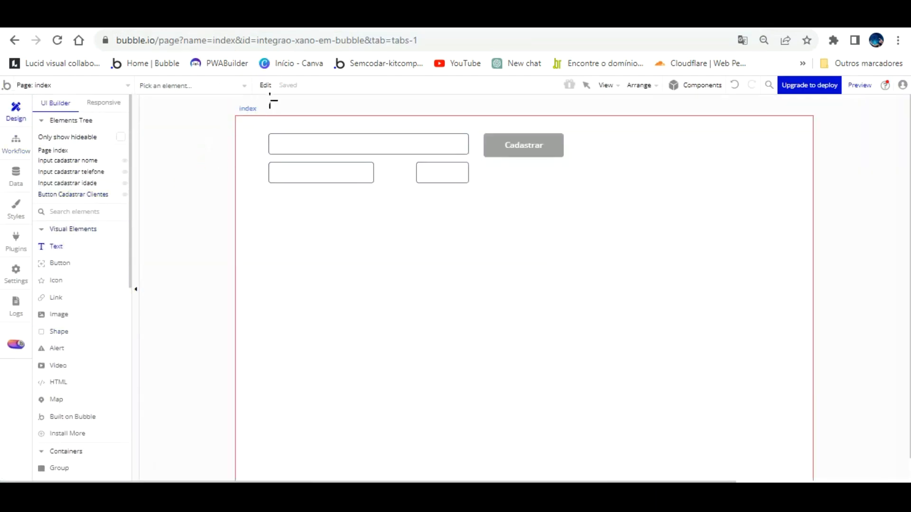
drag(270, 121, 331, 132)
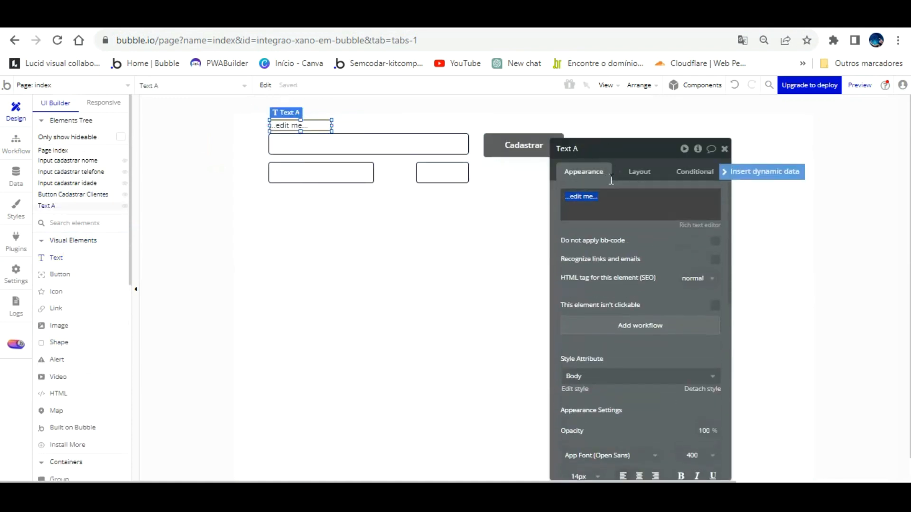
text(Nome:)
click(390, 193)
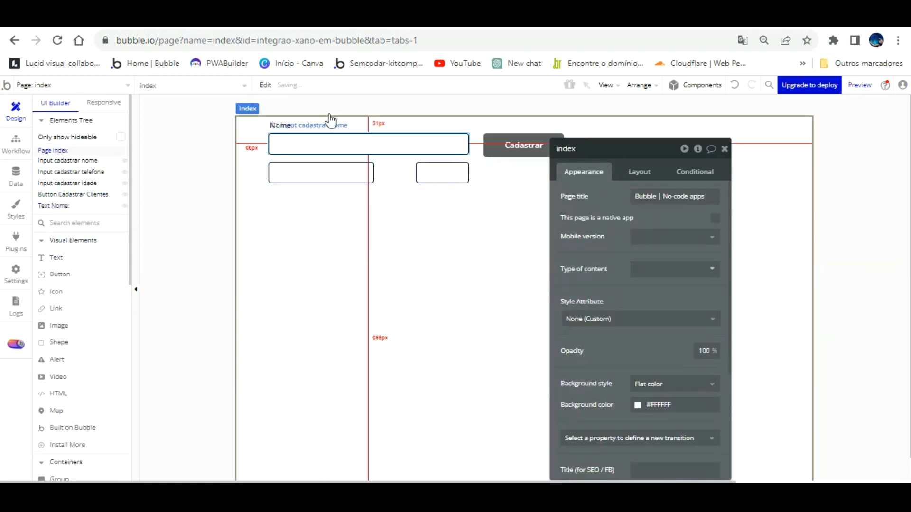
click(301, 105)
drag(301, 104, 307, 122)
- Shift the phone and age inputs down and place a copied 'Telefone:' label above the phone input
key(ctrl+v)
click(312, 154)
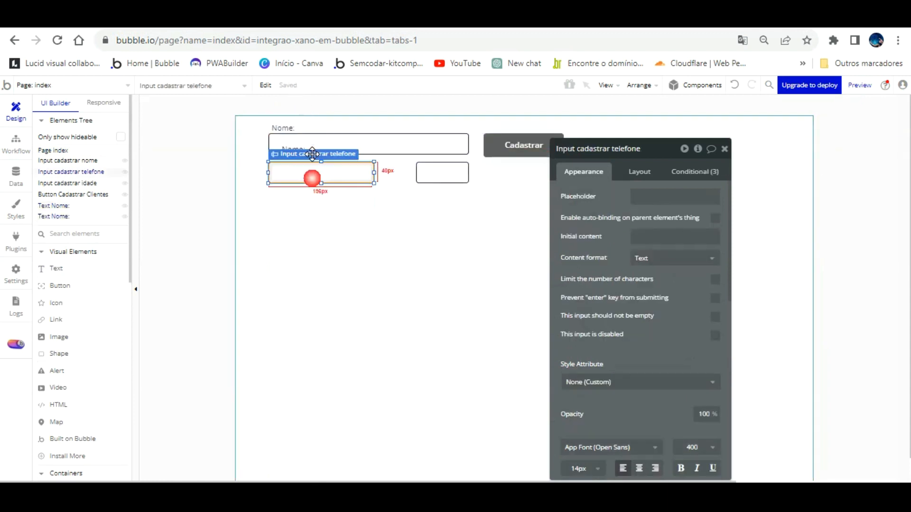
shift+click(439, 172)
drag(439, 148, 433, 161)
click(301, 151)
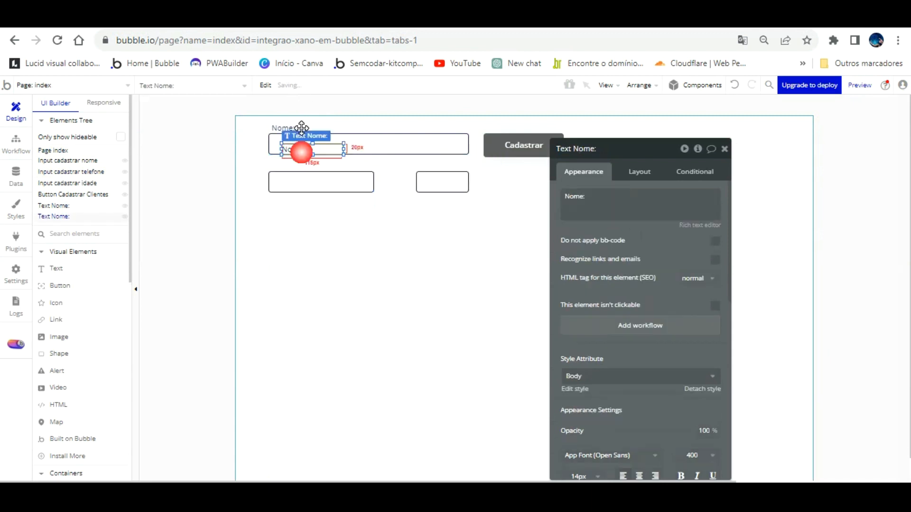
drag(301, 128, 288, 147)
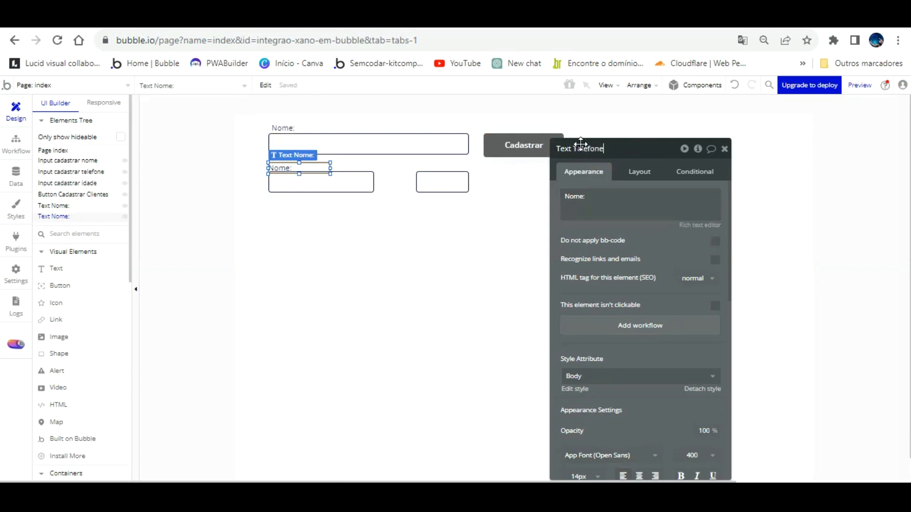
click(603, 202)
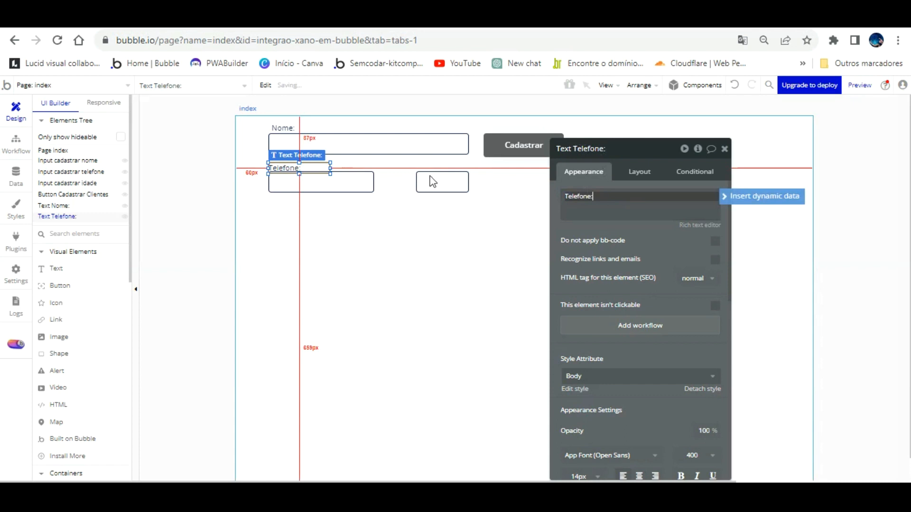
click(375, 196)
click(301, 169)
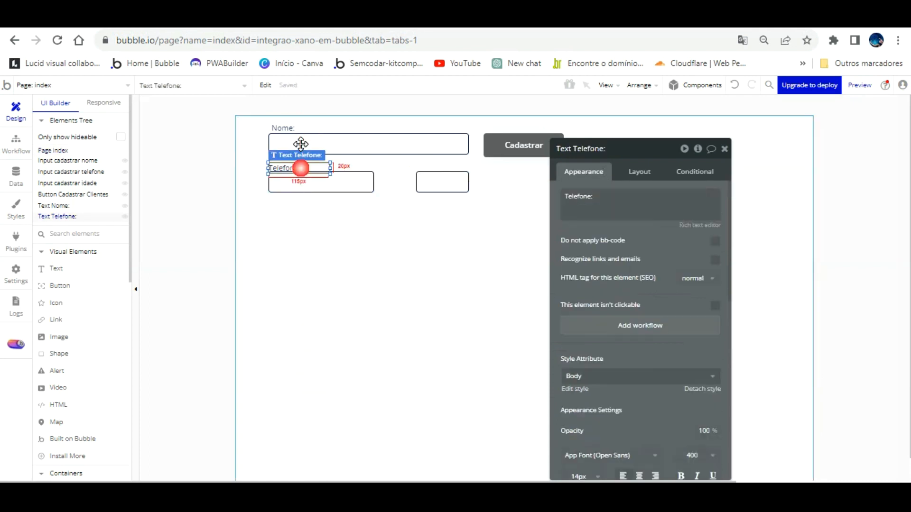
key(Up)
key(Up)
key(Up)
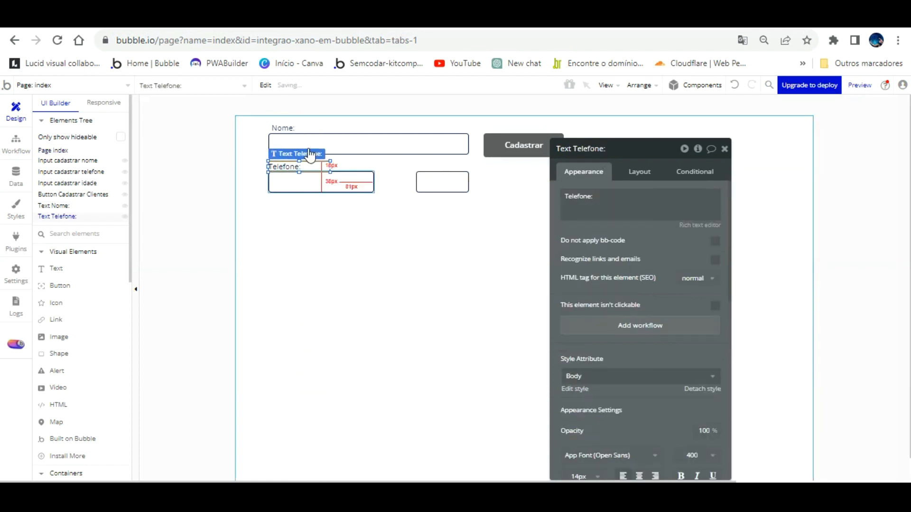
click(315, 202)
- Duplicate the label above the age input and change its text to 'Idade:'
click(292, 124)
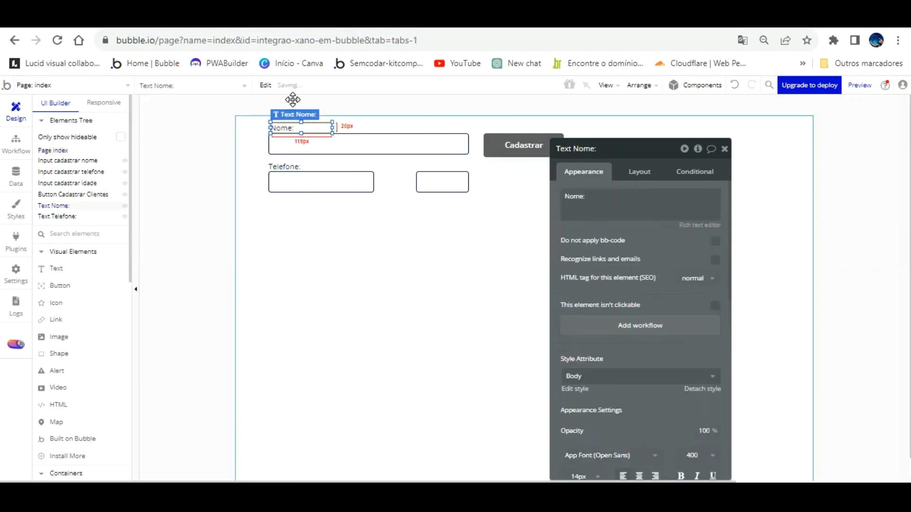
click(326, 237)
click(304, 164)
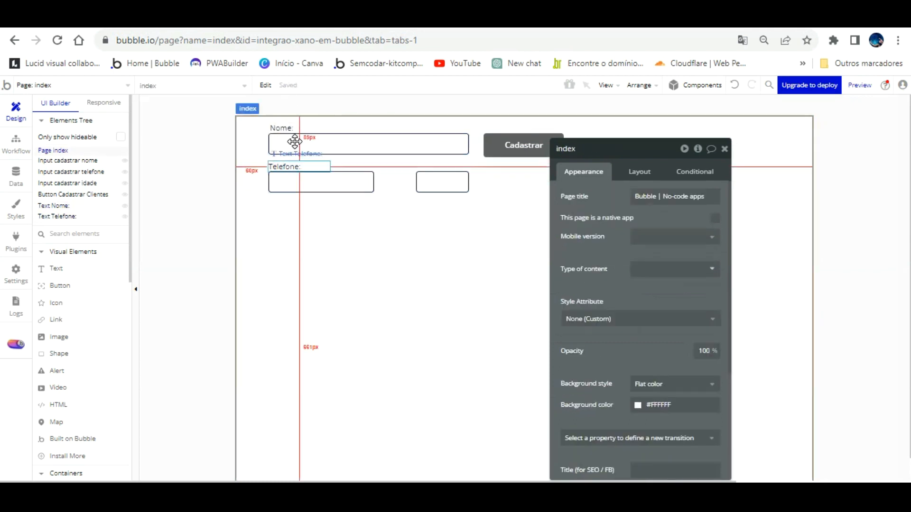
key(ctrl+v)
drag(299, 142, 445, 142)
drag(595, 197, 602, 182)
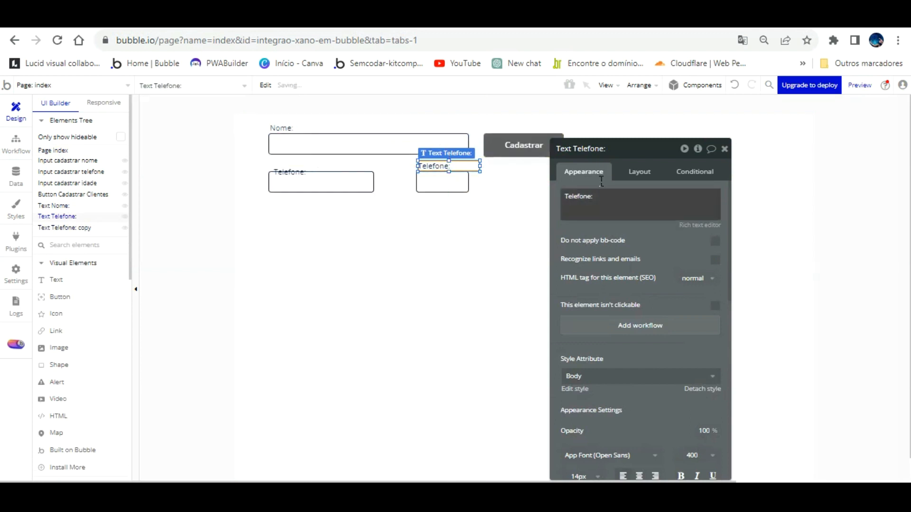
text(Idade:)
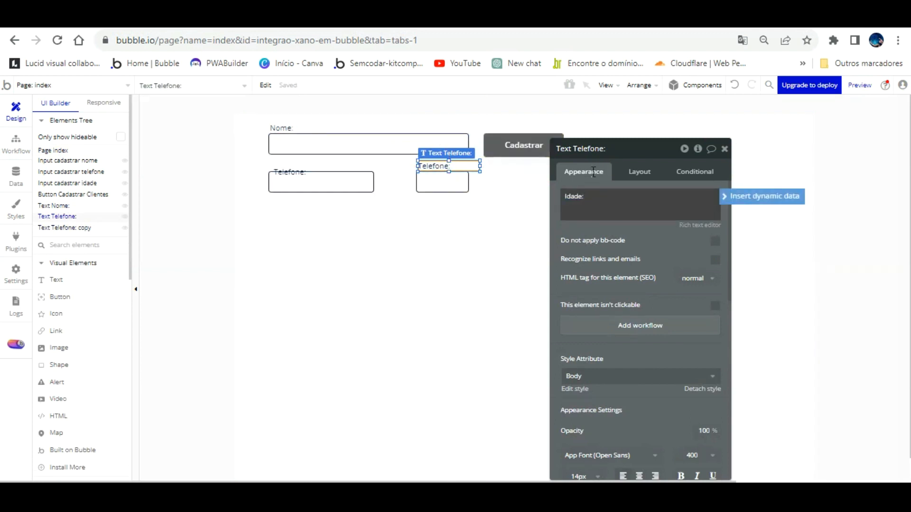
click(620, 150)
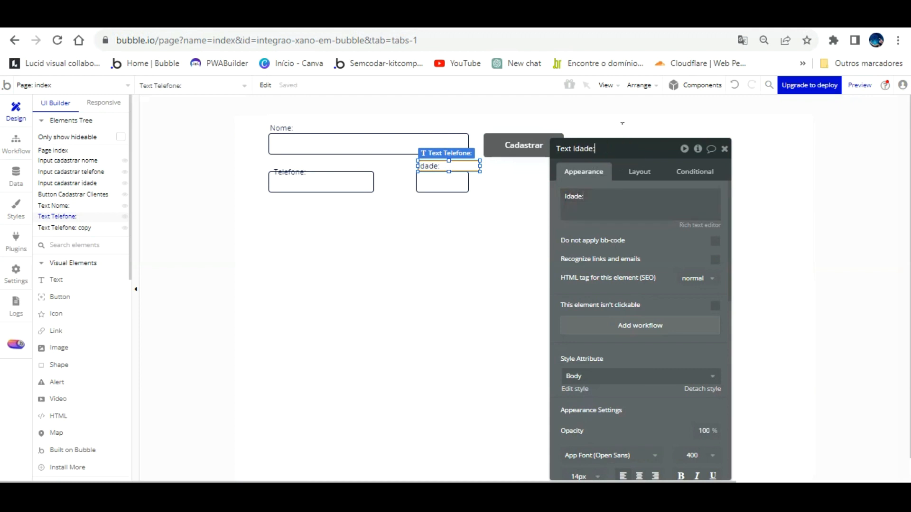
click(451, 229)
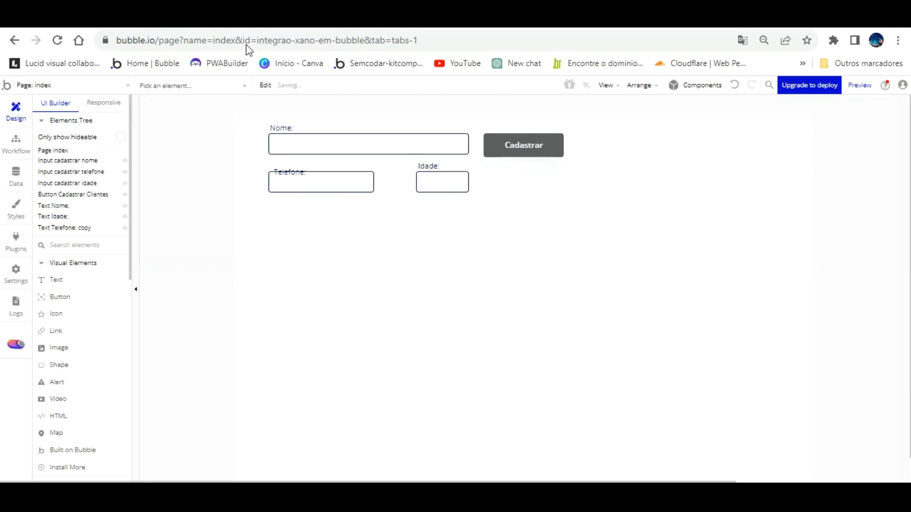
- Reload the preview, move the Telefone caption up above its input, and reload again
click(240, 20)
click(258, 154)
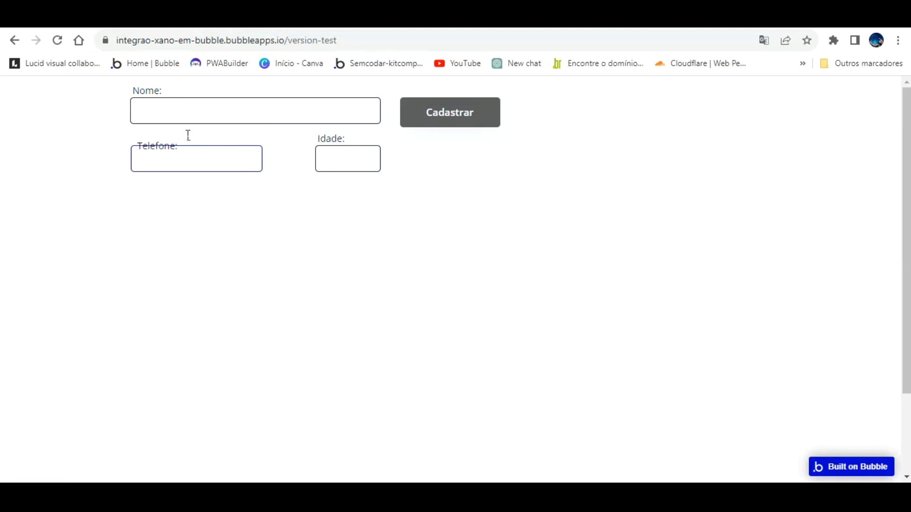
click(142, 20)
double_click(317, 180)
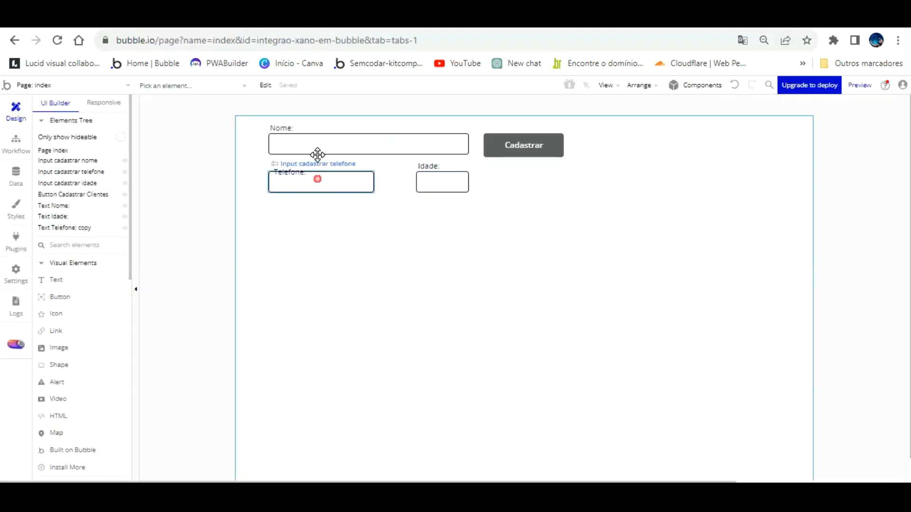
drag(289, 148, 283, 142)
click(313, 223)
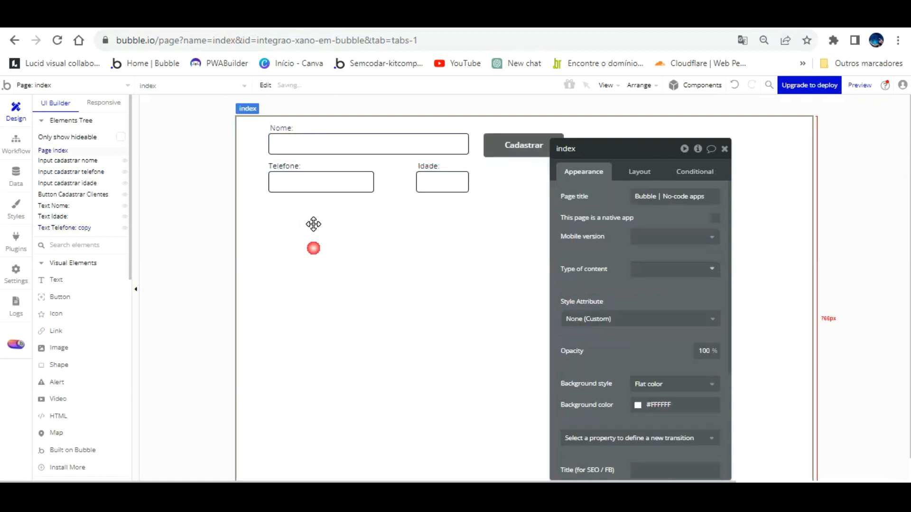
click(335, 20)
click(298, 77)
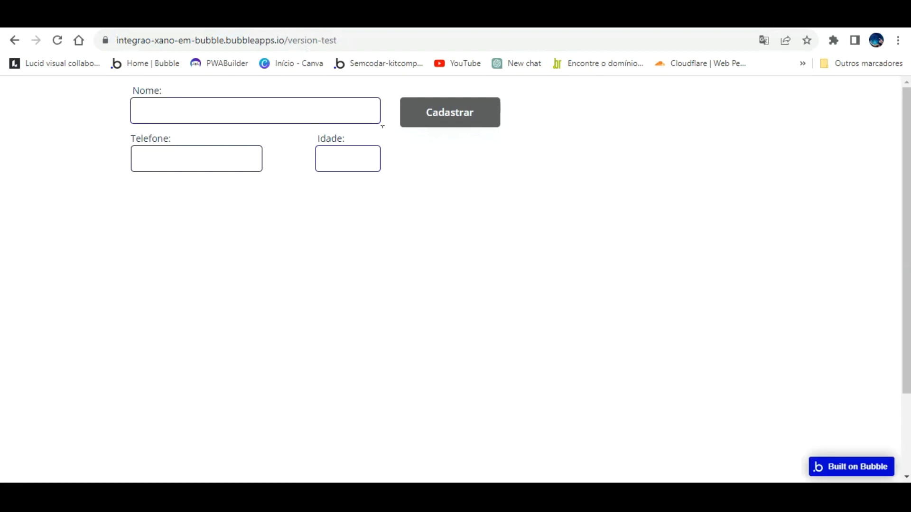
- Submit a test client's name, phone and age from the preview, then reload the Xano table to see it
text(Ma)
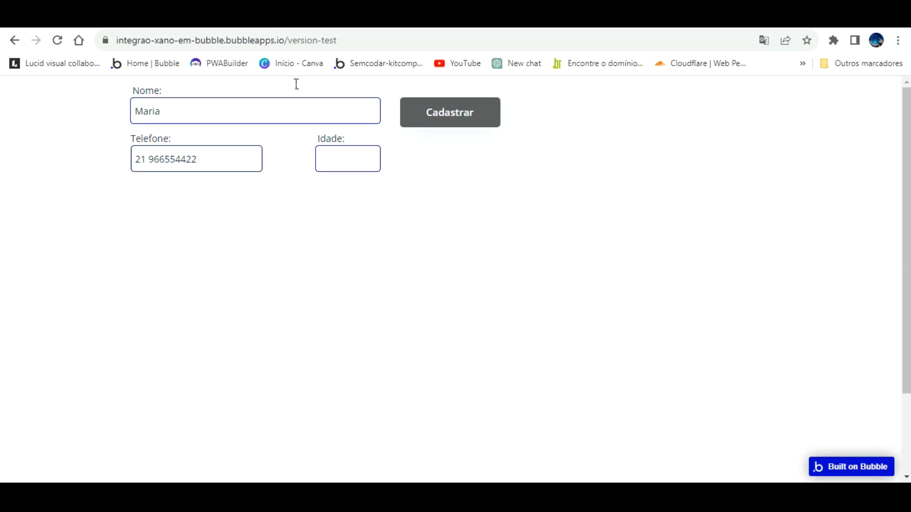
key(Return)
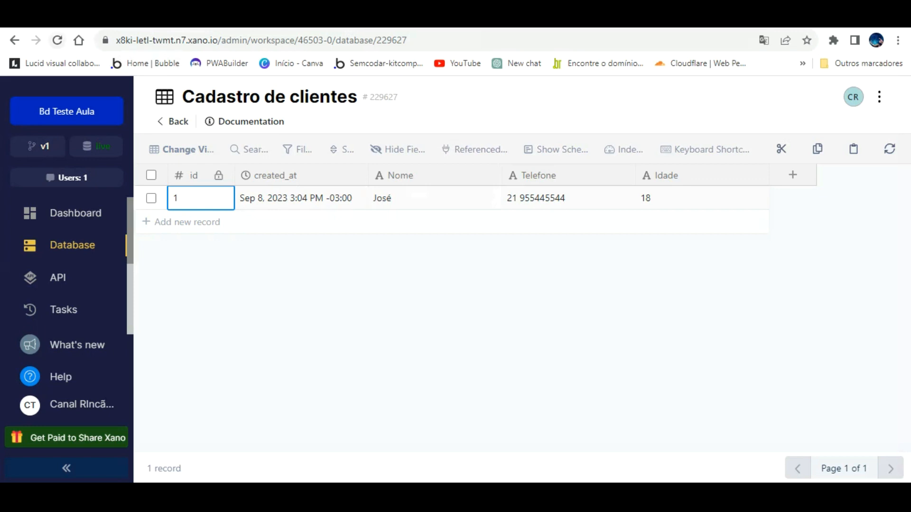
click(58, 41)
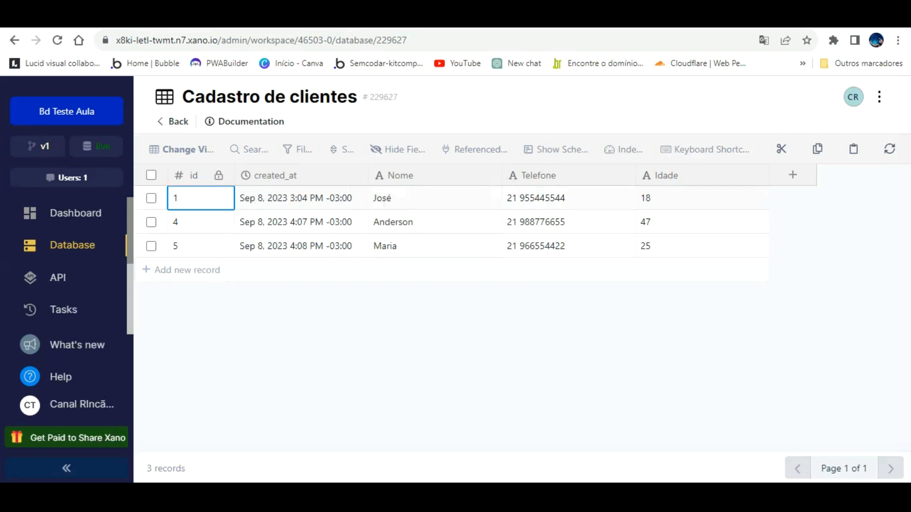
click(328, 19)
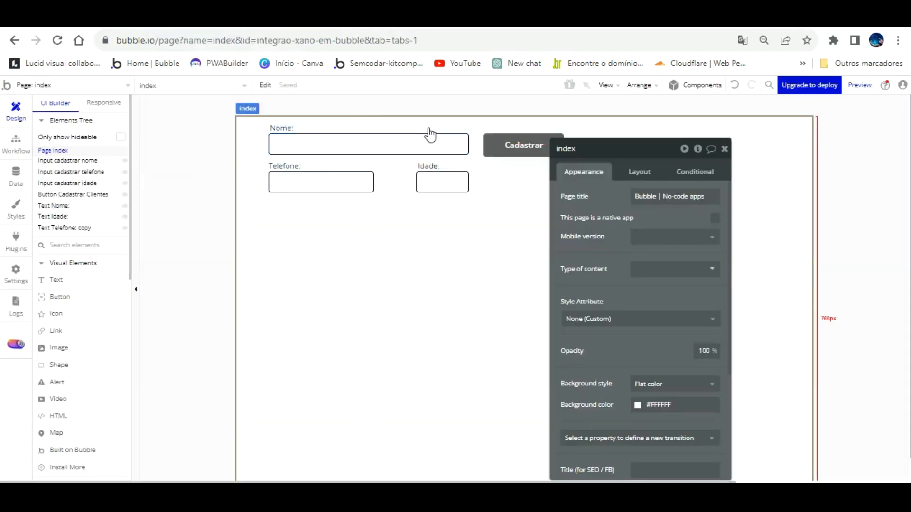
- Glance at the preview, return to Design, close the page properties panel and go to the Xano table
click(266, 19)
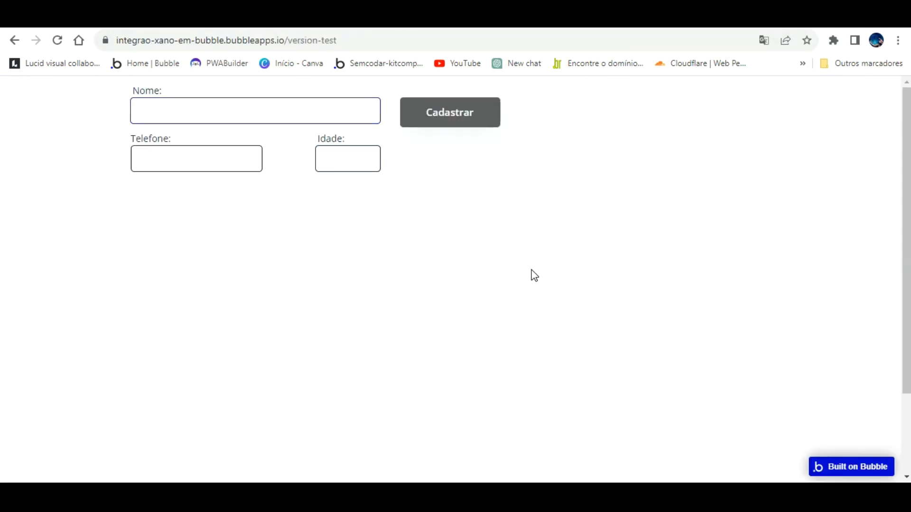
click(232, 19)
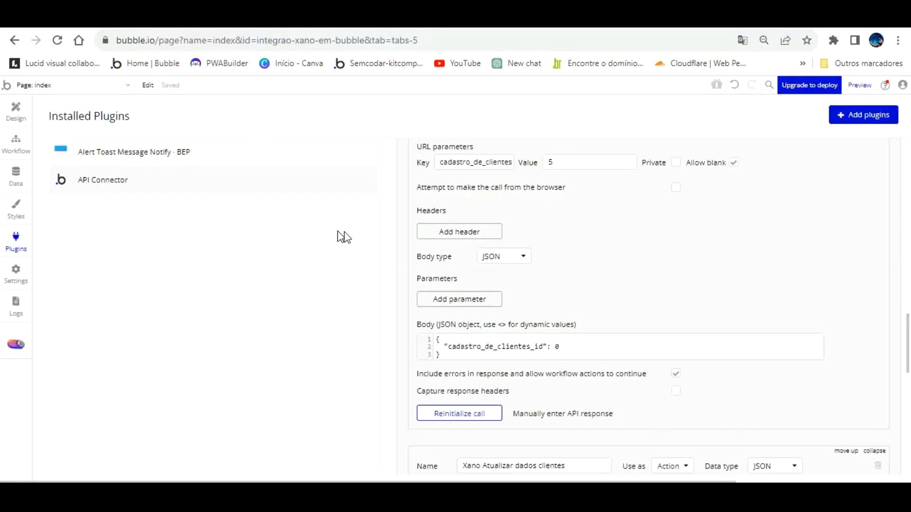
click(21, 113)
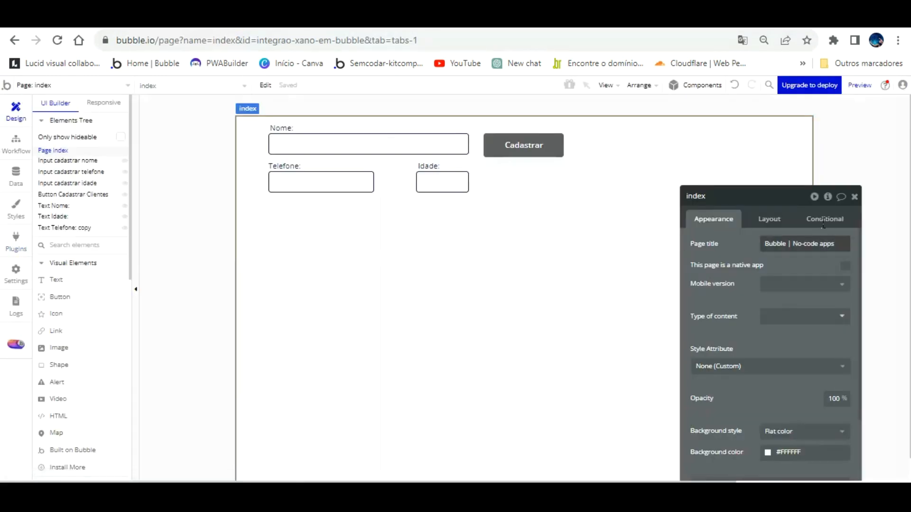
click(830, 196)
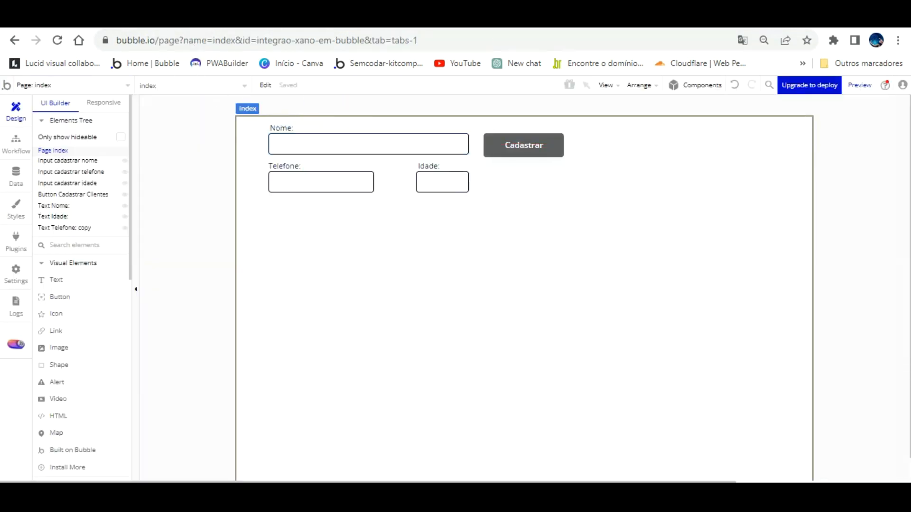
click(483, 28)
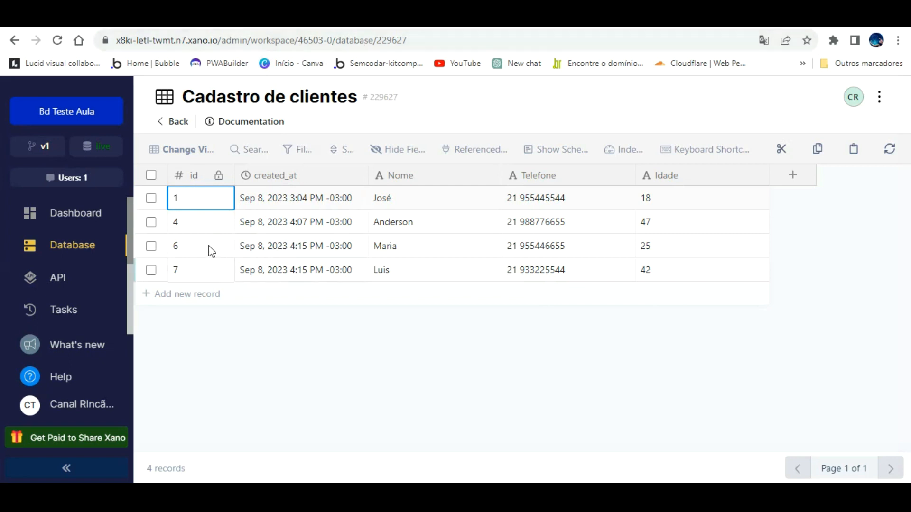
- Fill in a new client's name, phone and age in the preview form and submit it
key(ctrl+Tab)
click(260, 112)
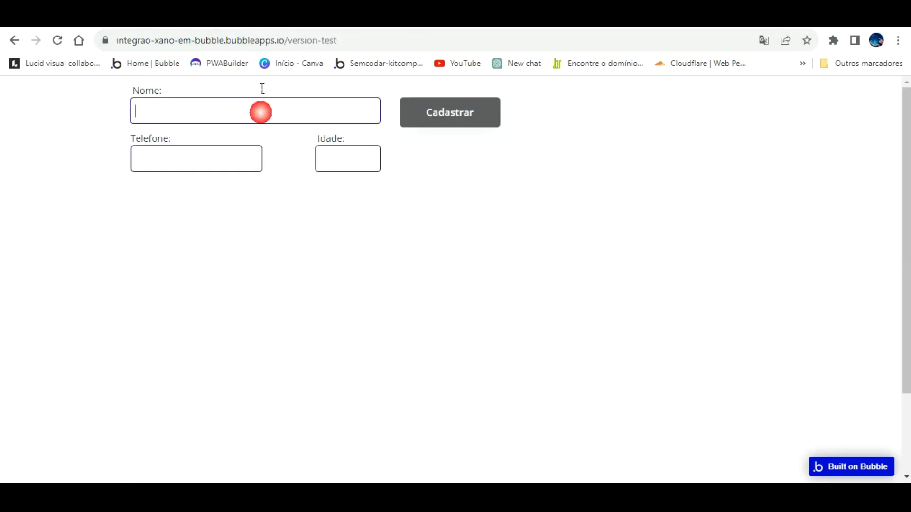
click(367, 20)
click(266, 20)
click(262, 136)
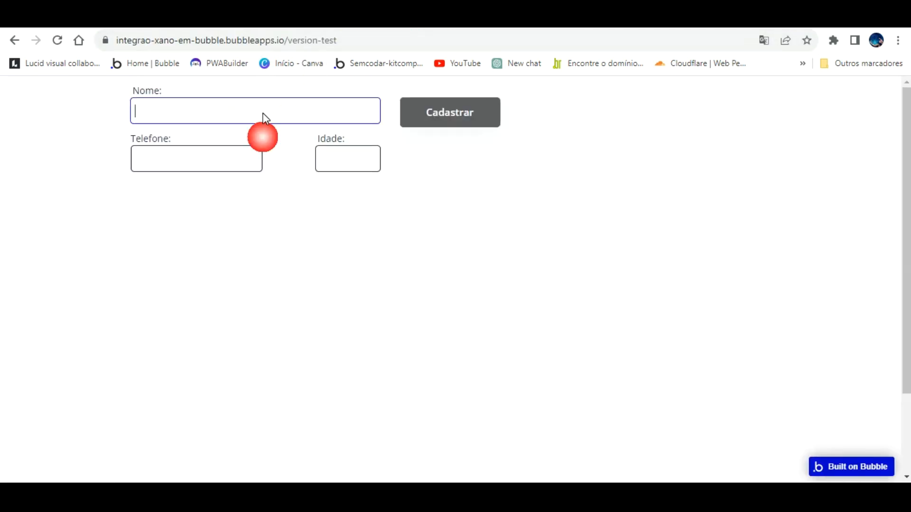
click(236, 103)
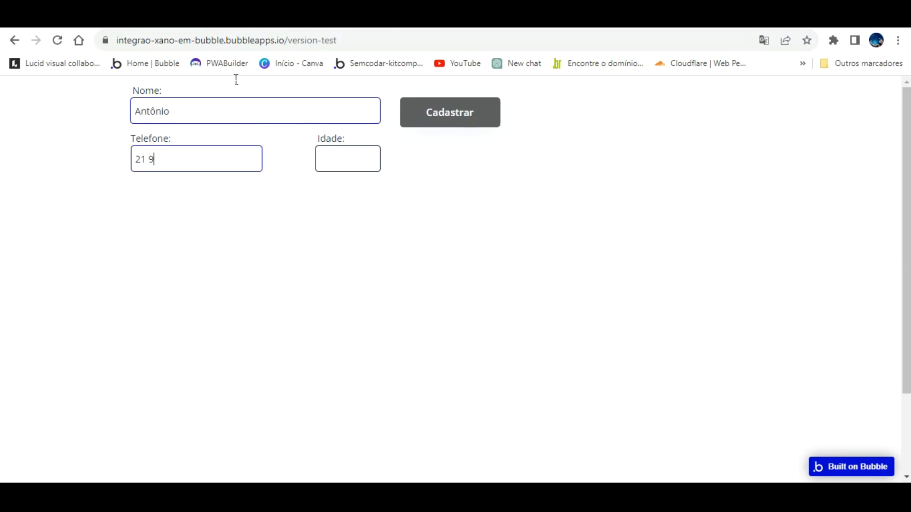
key(Return)
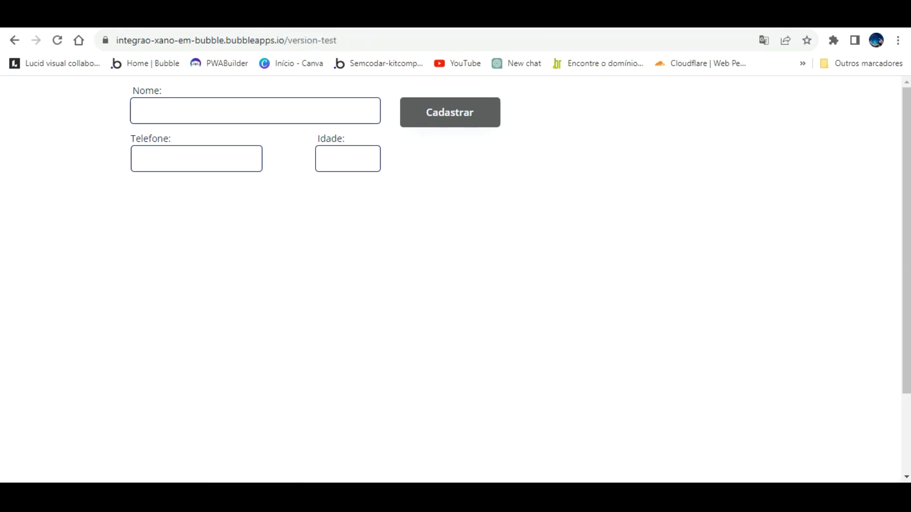
- Reload the Xano Cadastro de clientes table to show the new record 8
key(ctrl+Tab)
click(58, 40)
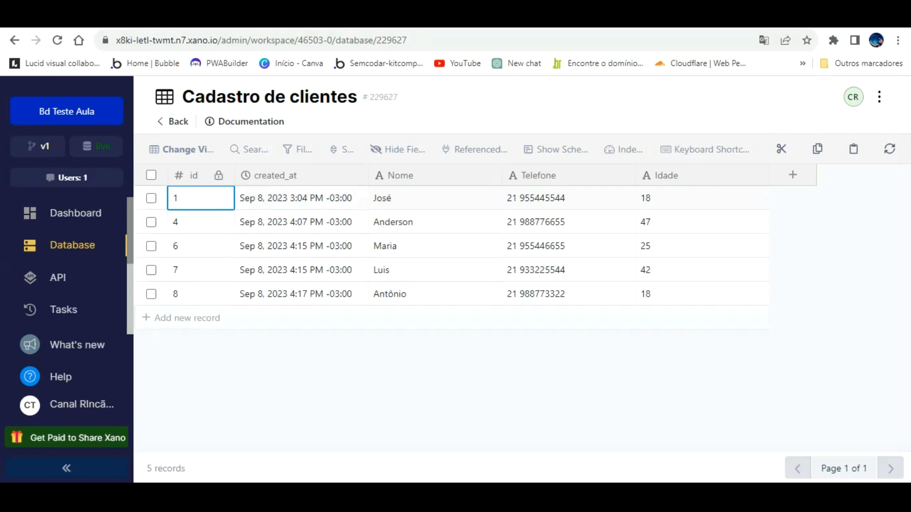
key(ctrl+Tab)
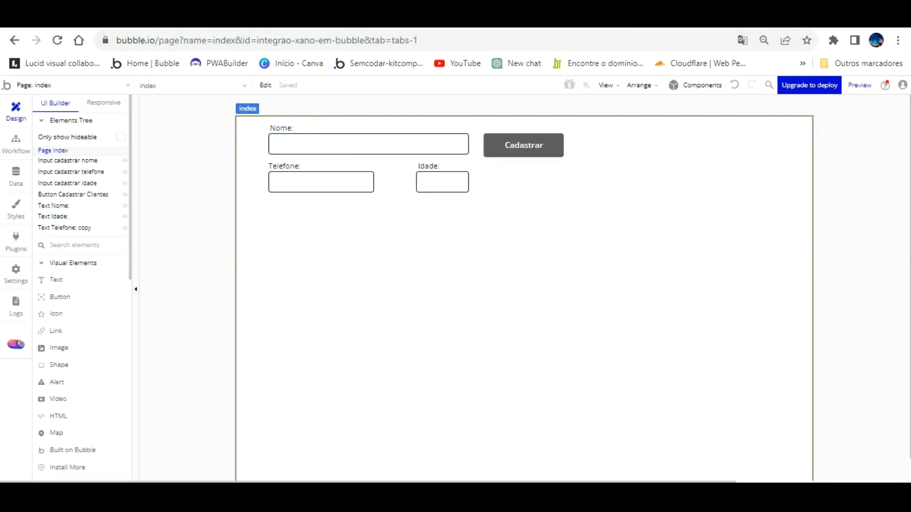
key(ctrl+Tab)
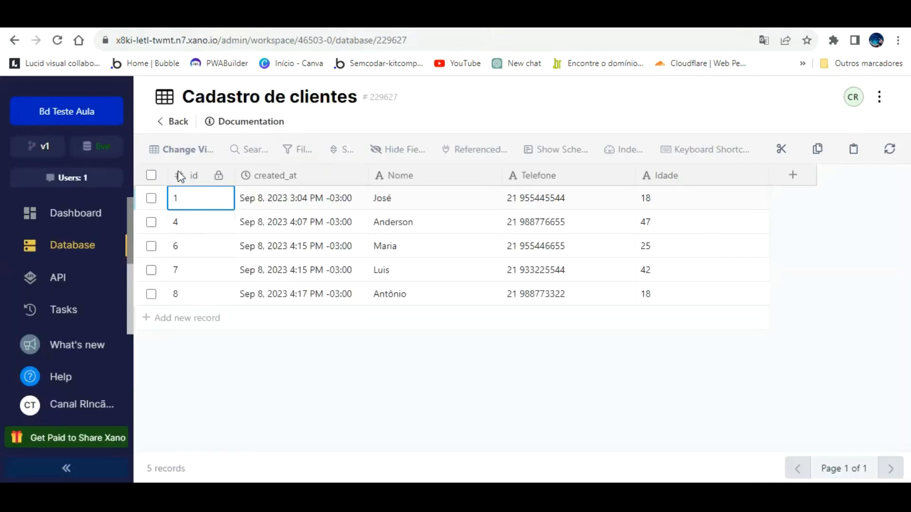
key(ctrl+Tab)
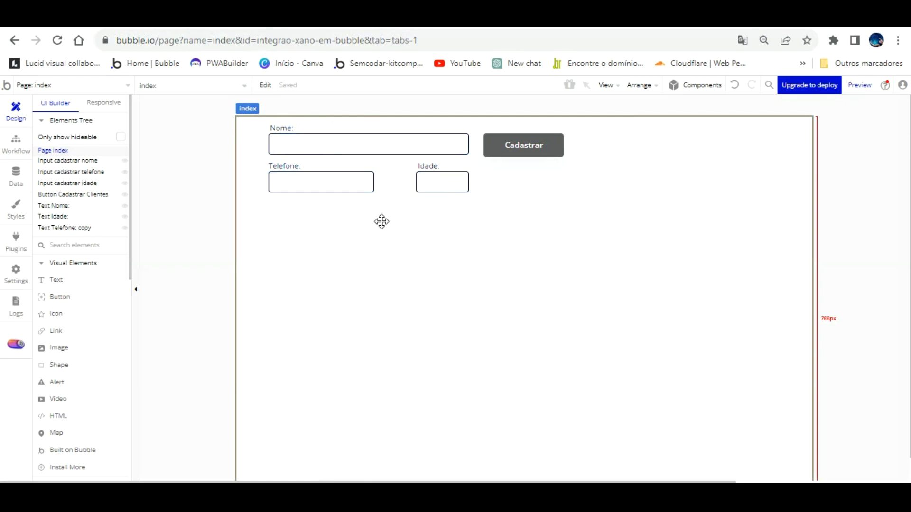
key(ctrl+Tab)
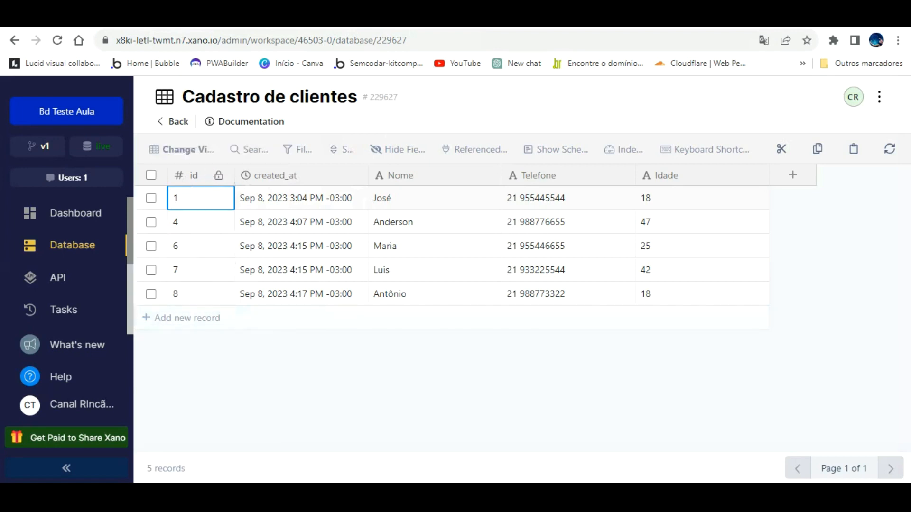
- Draw a repeating group on the page below the cadastro form
click(228, 18)
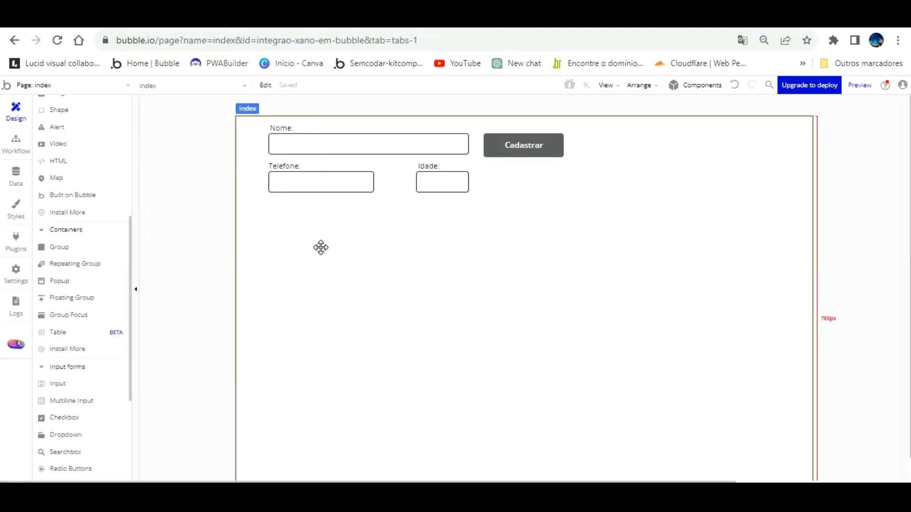
scroll(101, 368, down, 3)
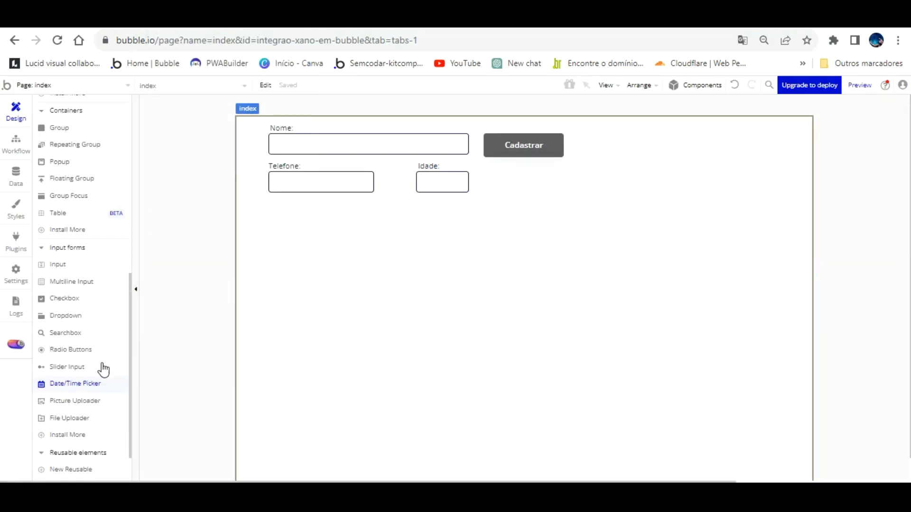
scroll(91, 401, down, 1)
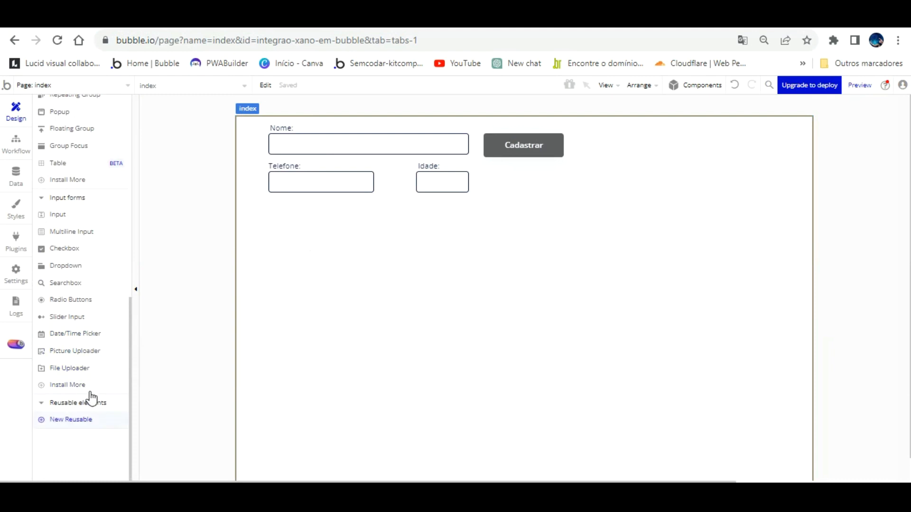
scroll(92, 372, up, 3)
click(84, 227)
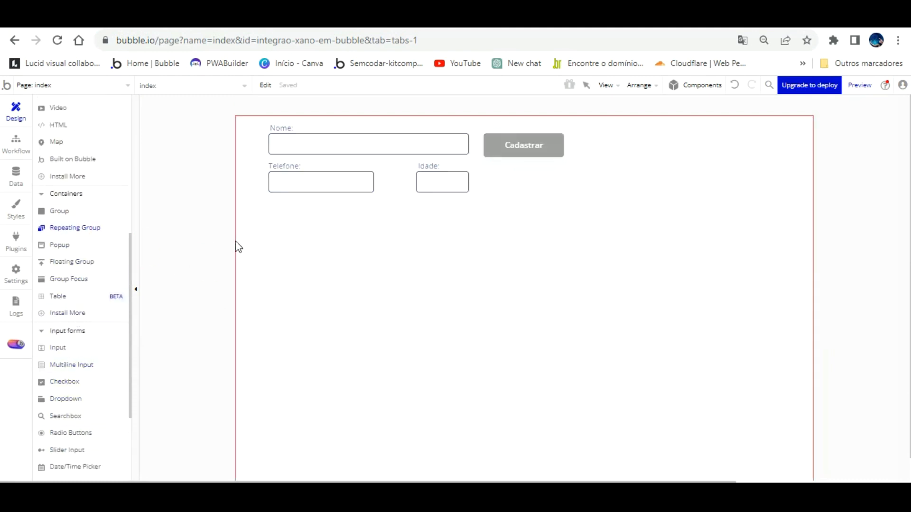
mouse_move(269, 241)
mouse_down()
mouse_move(690, 332)
mouse_move(736, 396)
mouse_up()
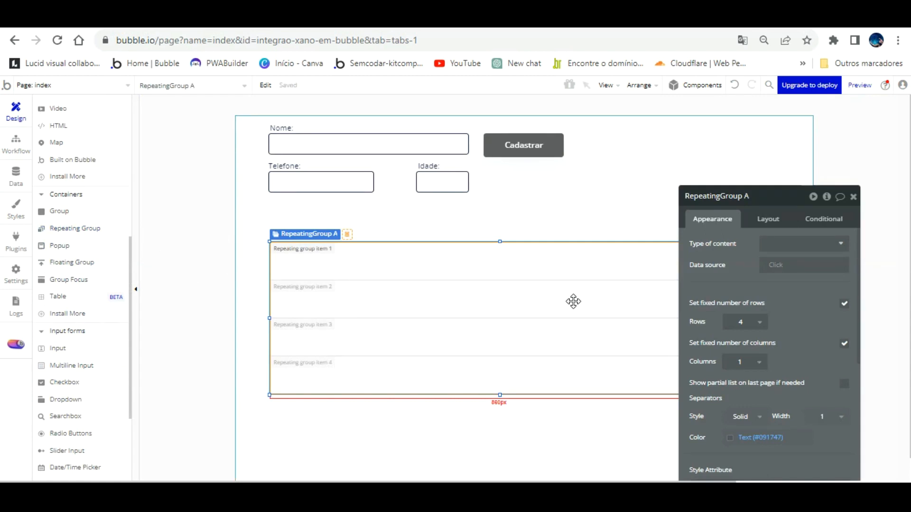
key(ctrl+k)
click(571, 282)
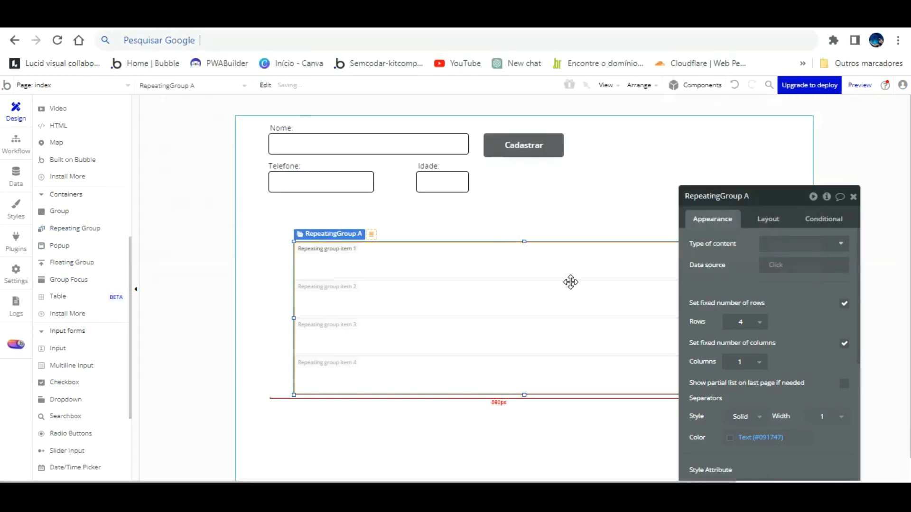
- Set the list to Xano Listar cliente from the external API Xano Listar clientes, with unfixed rows
click(791, 243)
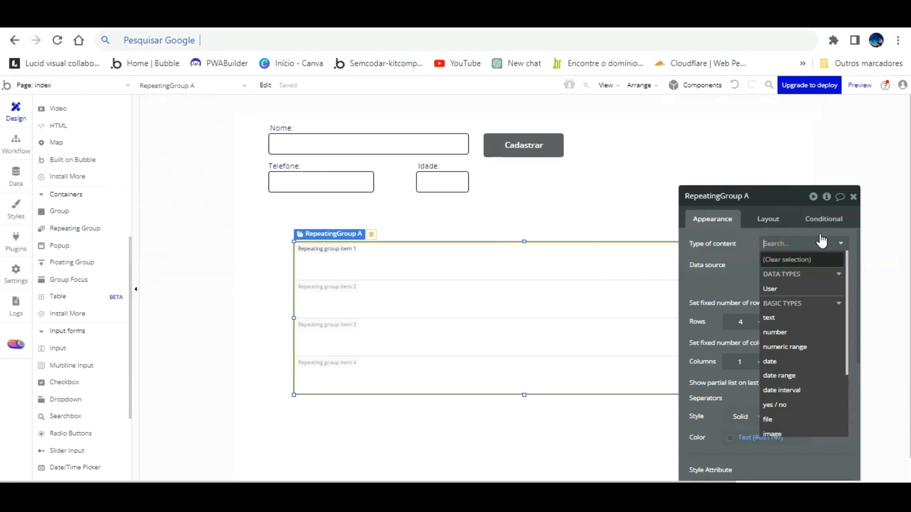
scroll(827, 347, down, 3)
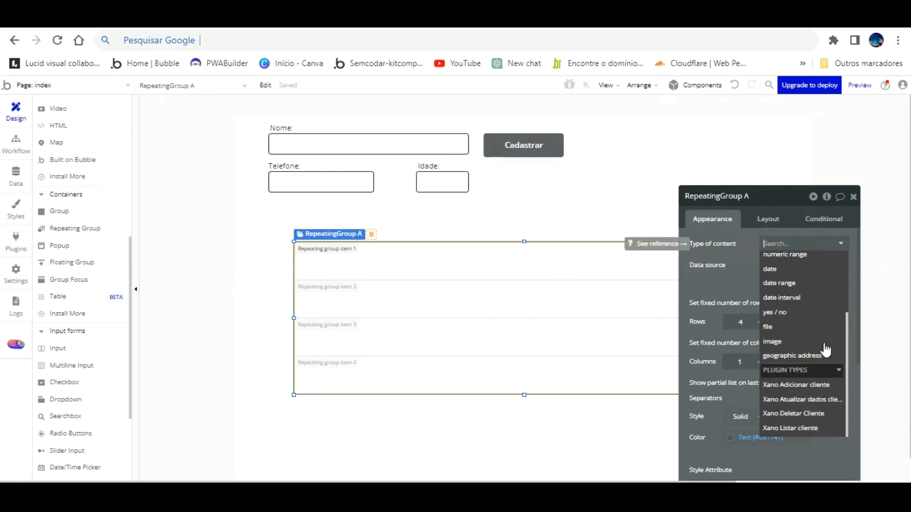
click(809, 425)
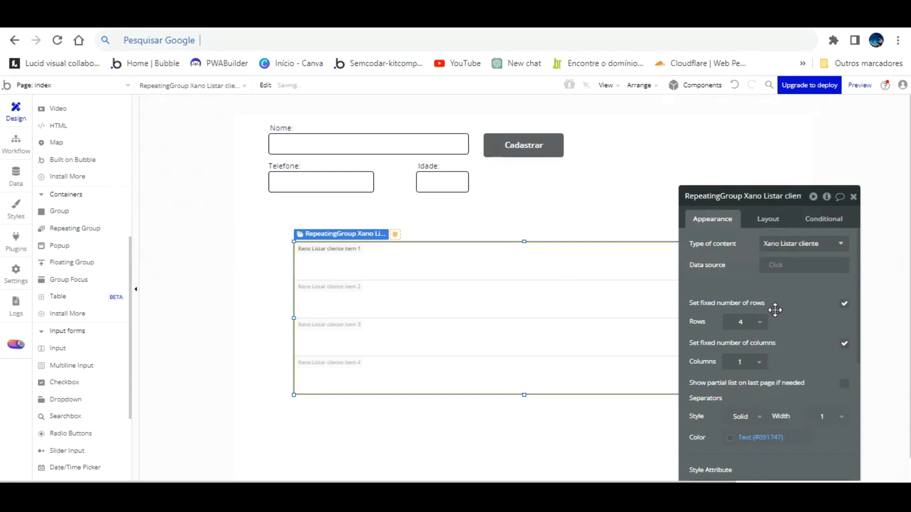
click(778, 265)
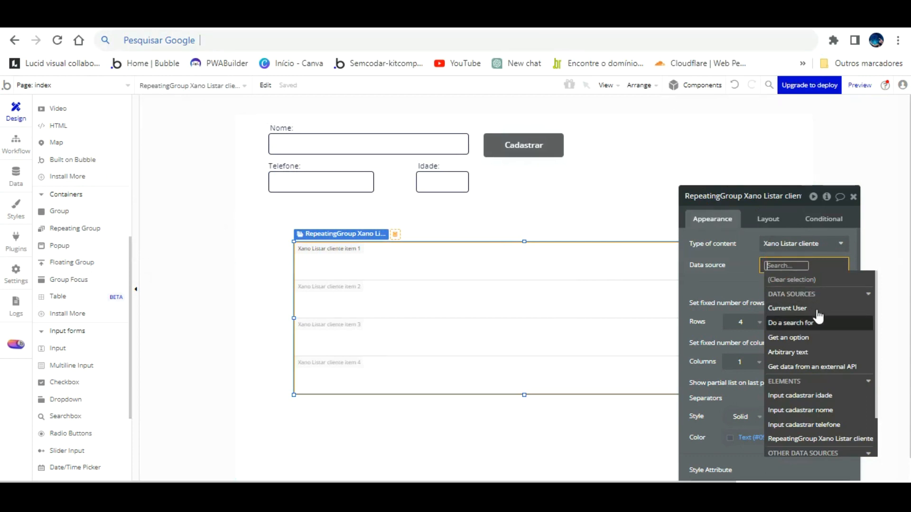
click(812, 366)
click(638, 220)
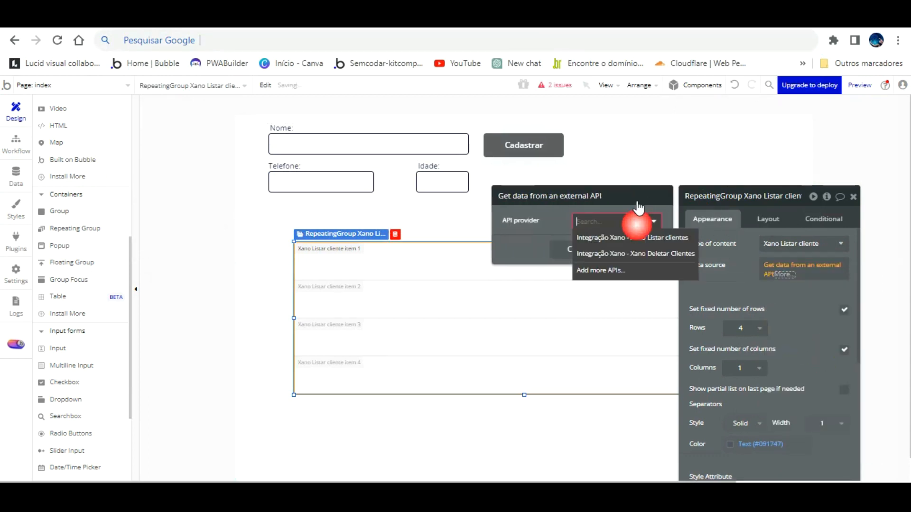
click(610, 237)
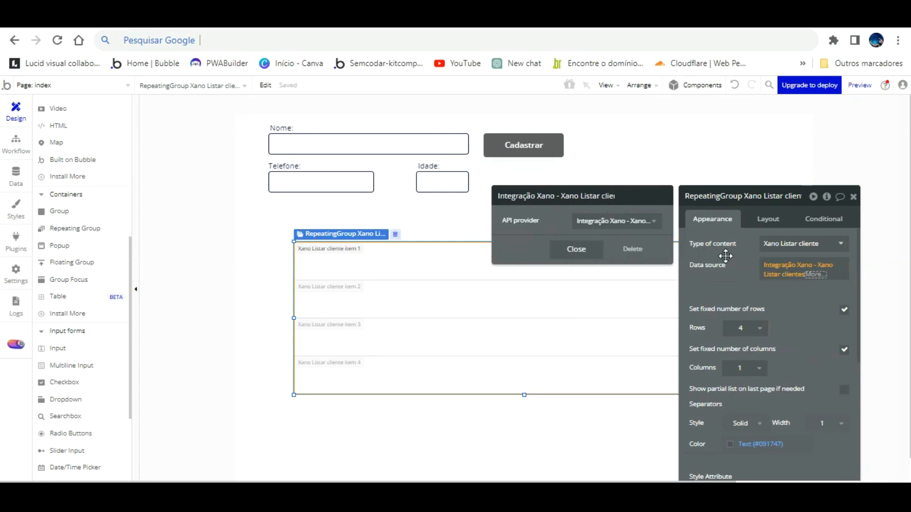
click(726, 257)
click(756, 327)
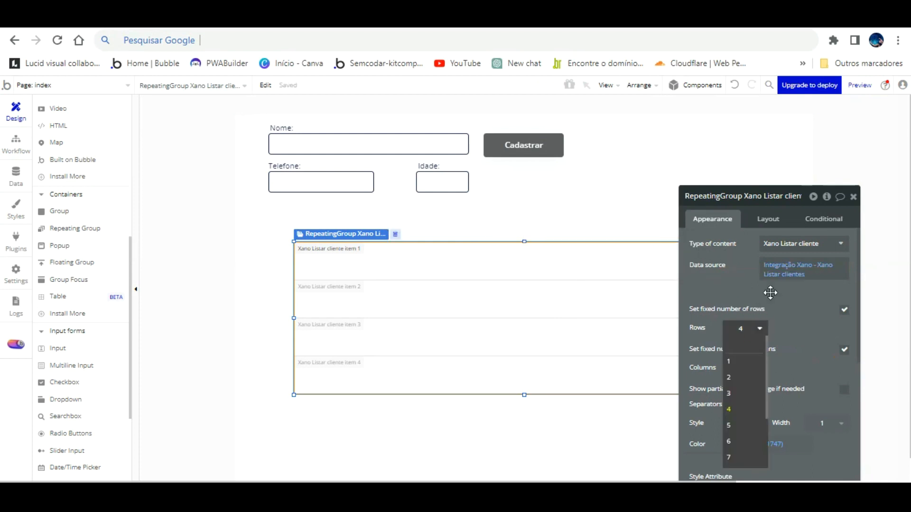
click(801, 309)
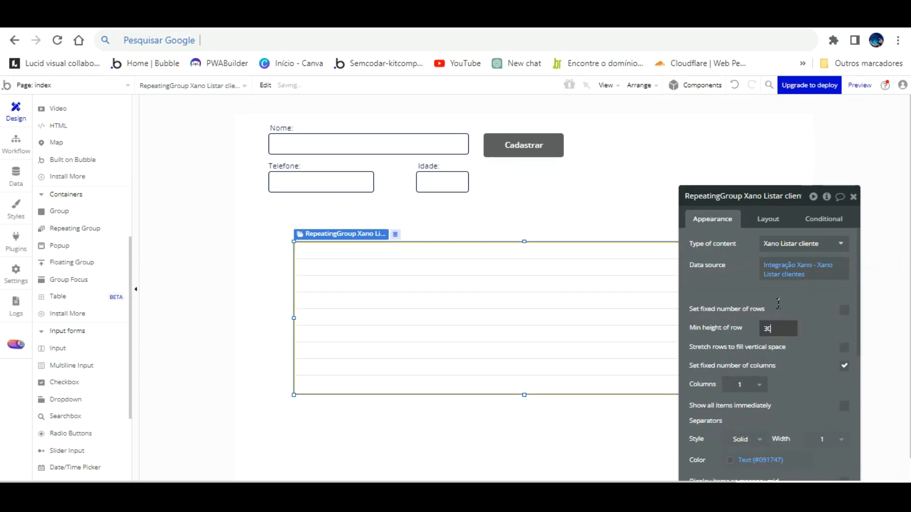
drag(739, 260, 754, 189)
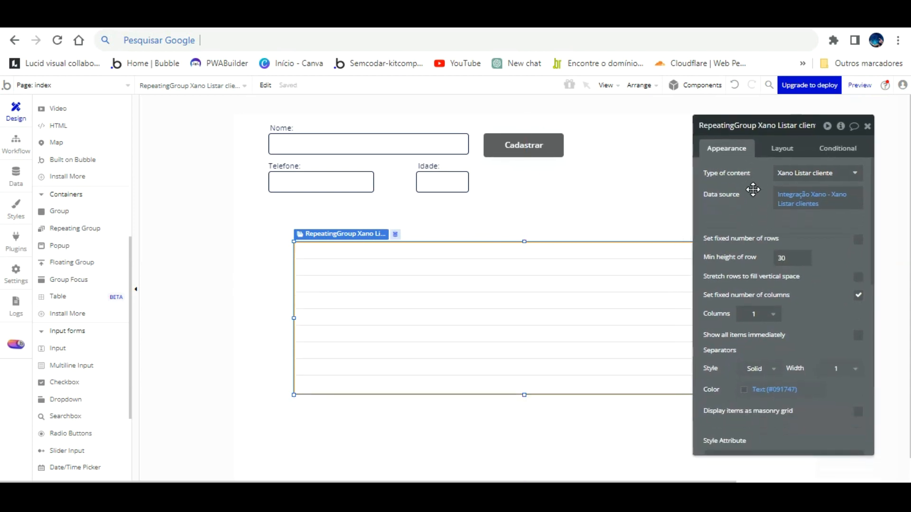
- Add an input to the first cell with no placeholder, initial content Current cell's id, height 30
click(232, 275)
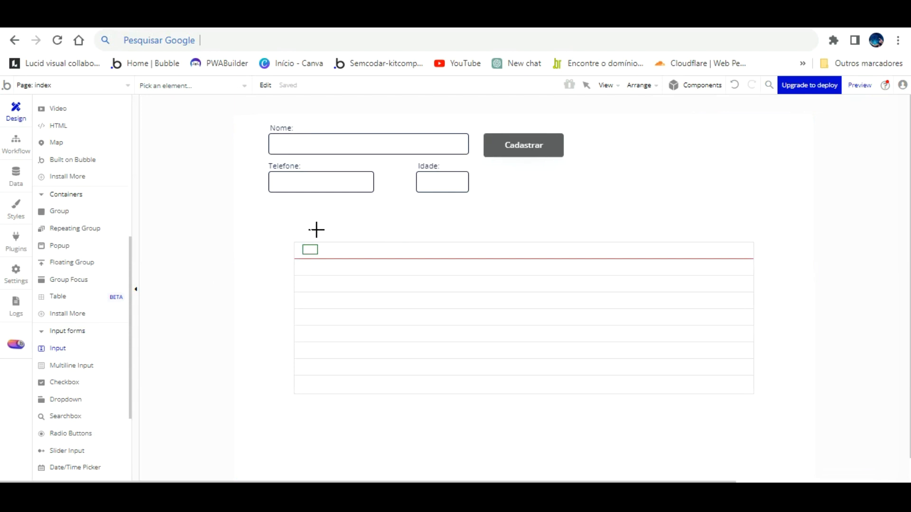
click(315, 253)
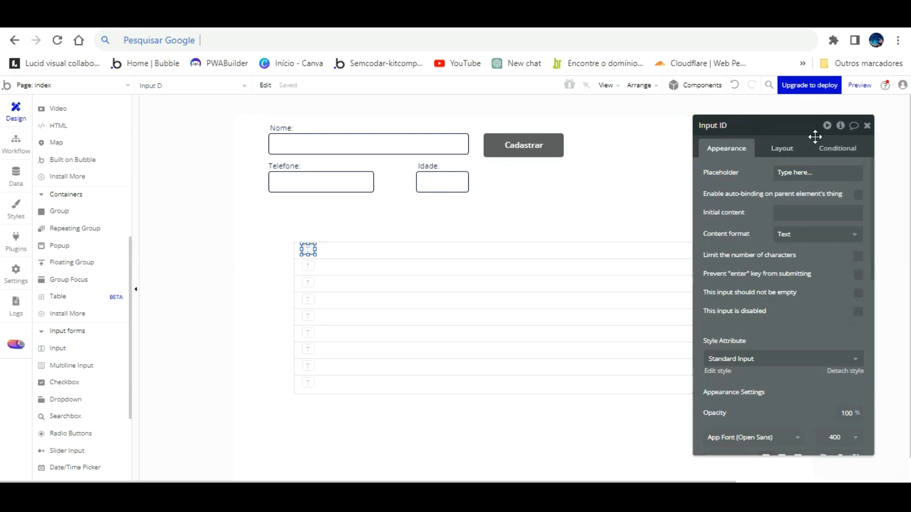
click(819, 171)
key(BackSpace)
key(BackSpace)
key(BackSpace)
key(BackSpace)
key(BackSpace)
key(BackSpace)
key(BackSpace)
key(BackSpace)
key(BackSpace)
key(BackSpace)
key(BackSpace)
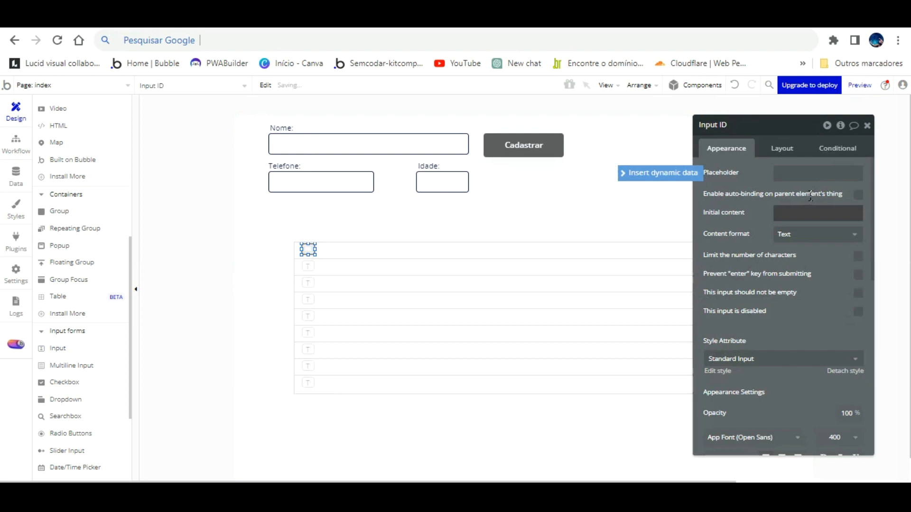
click(778, 213)
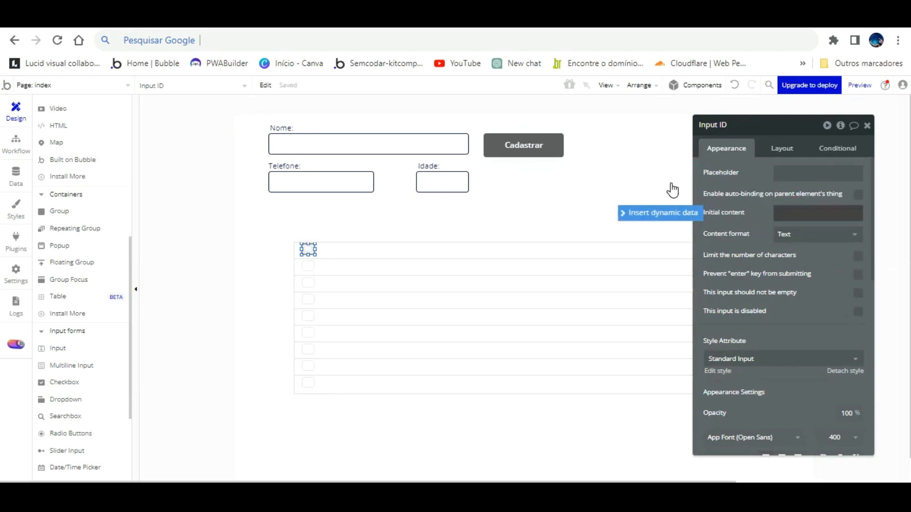
click(659, 212)
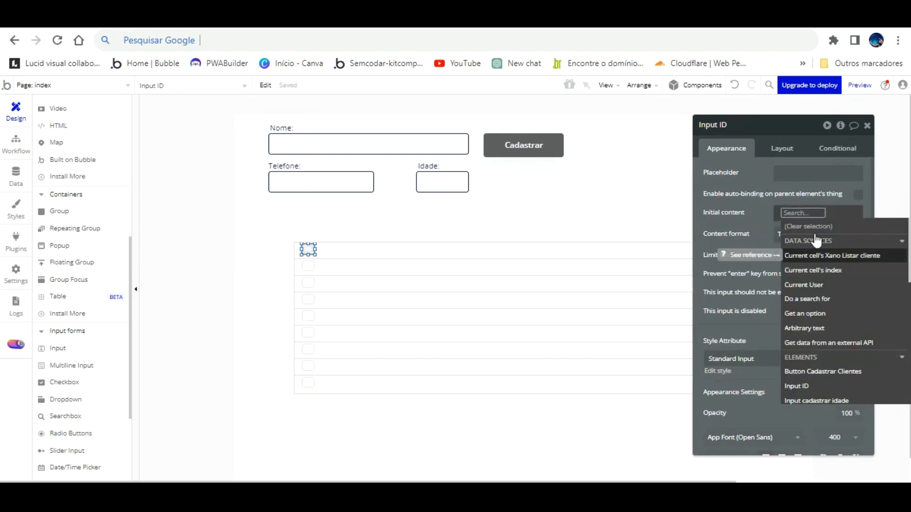
click(813, 255)
click(813, 250)
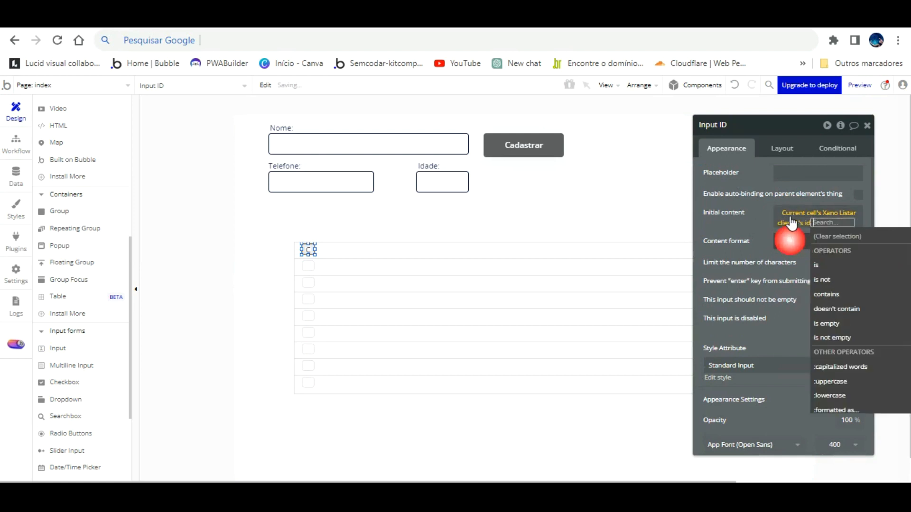
click(759, 224)
click(518, 242)
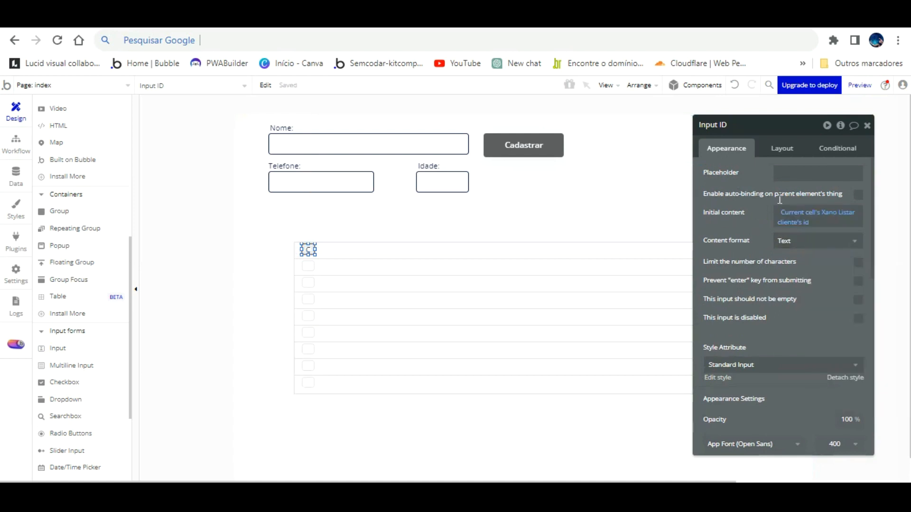
click(782, 147)
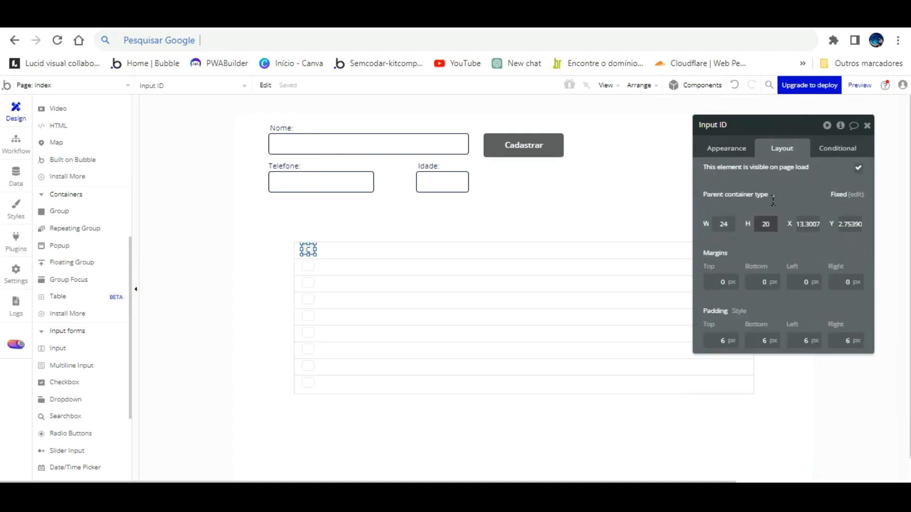
text(30)
key(Return)
click(534, 208)
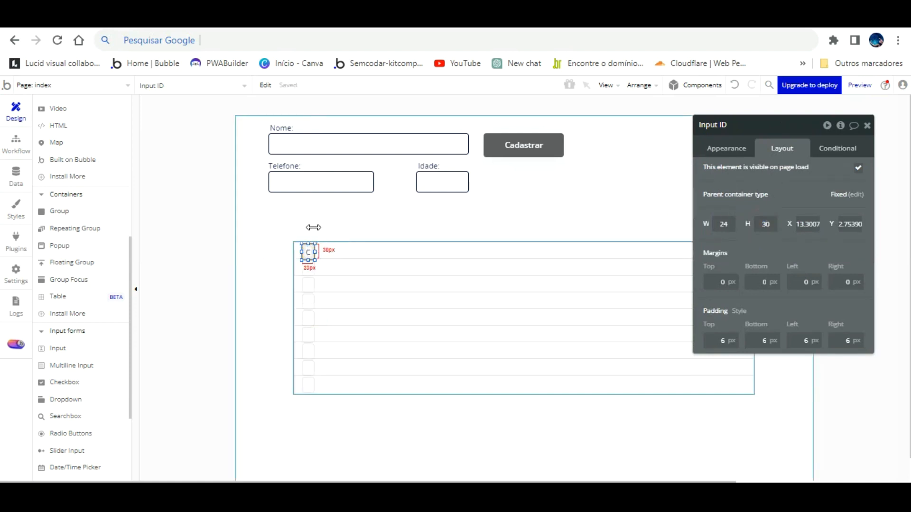
- Align the id input to the cell's top and duplicate it into a second column
click(315, 249)
click(312, 229)
key(Up)
key(Up)
key(Up)
key(Right)
key(Right)
key(Right)
key(Right)
key(Right)
key(Right)
key(Right)
key(Right)
key(Right)
key(Right)
key(Right)
key(Right)
key(Right)
key(Right)
key(Right)
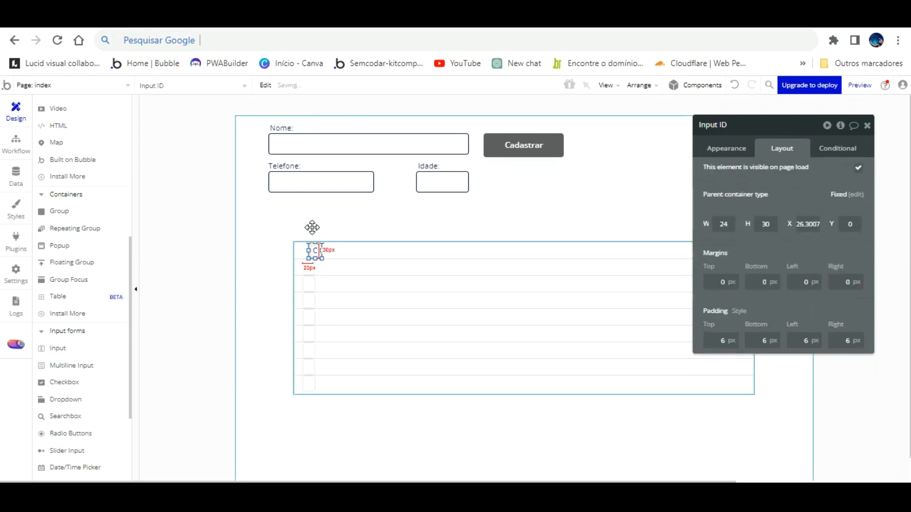
key(Left)
key(Left)
key(Left)
key(Left)
key(Left)
key(Left)
key(Left)
key(Left)
key(Left)
key(Left)
key(Left)
key(Left)
key(Left)
key(Left)
key(Left)
key(Left)
key(Left)
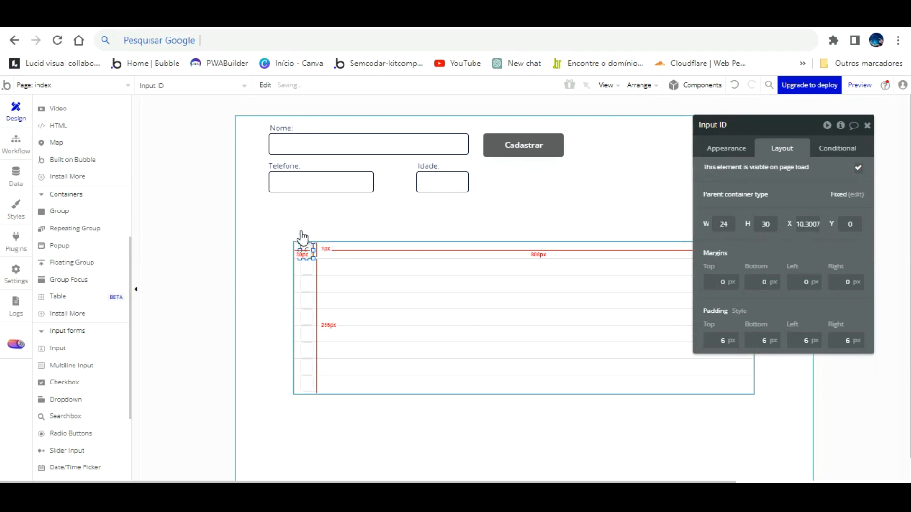
key(ctrl+d)
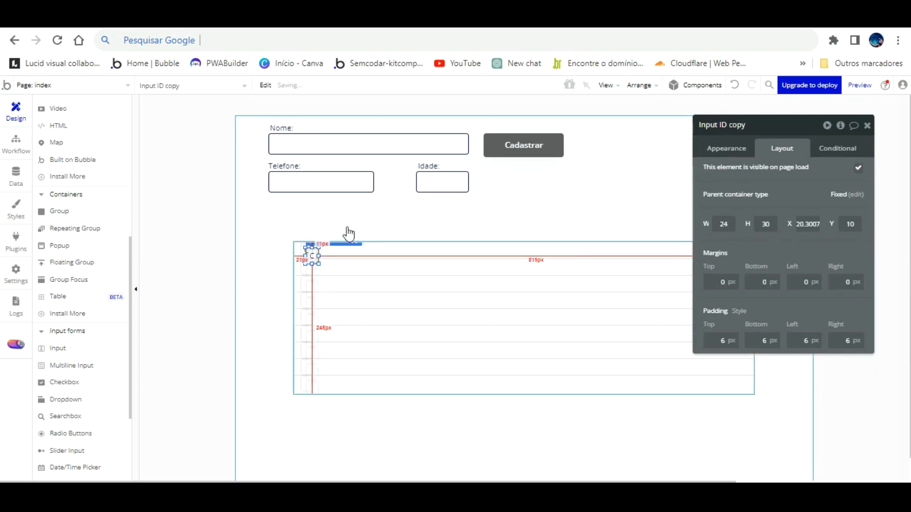
key(Up)
key(Up)
key(Up)
key(Up)
key(Up)
key(Up)
key(Up)
key(Up)
key(Up)
key(Up)
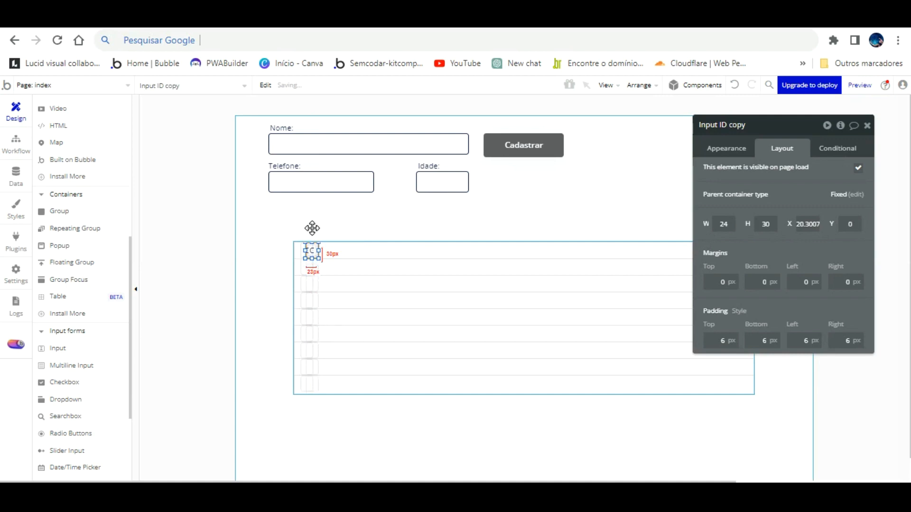
drag(312, 228, 410, 227)
click(768, 125)
- Rename the copied input and bind its initial content to the current client's Nome
key(BackSpace)
key(BackSpace)
key(BackSpace)
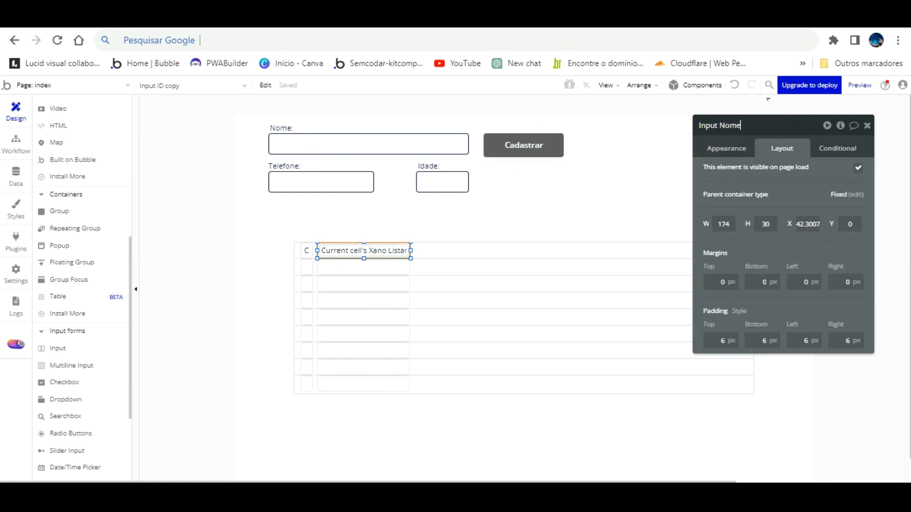
click(726, 149)
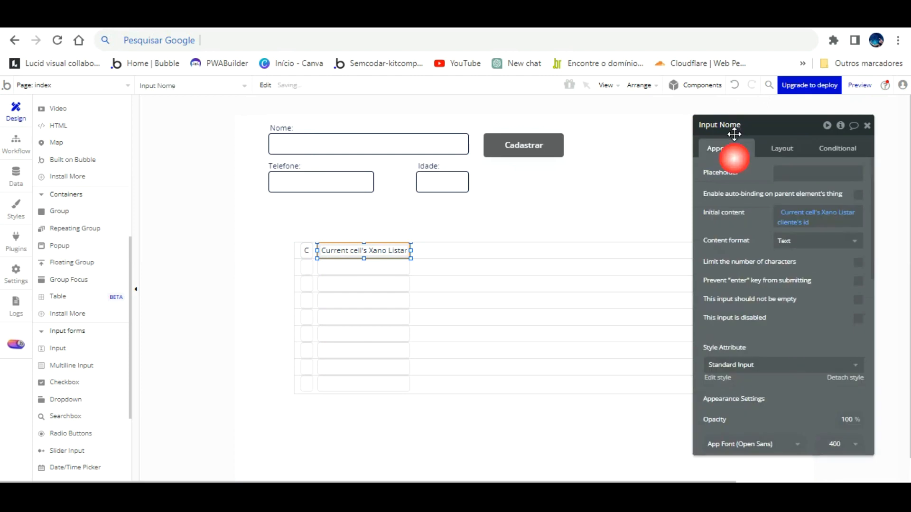
click(808, 221)
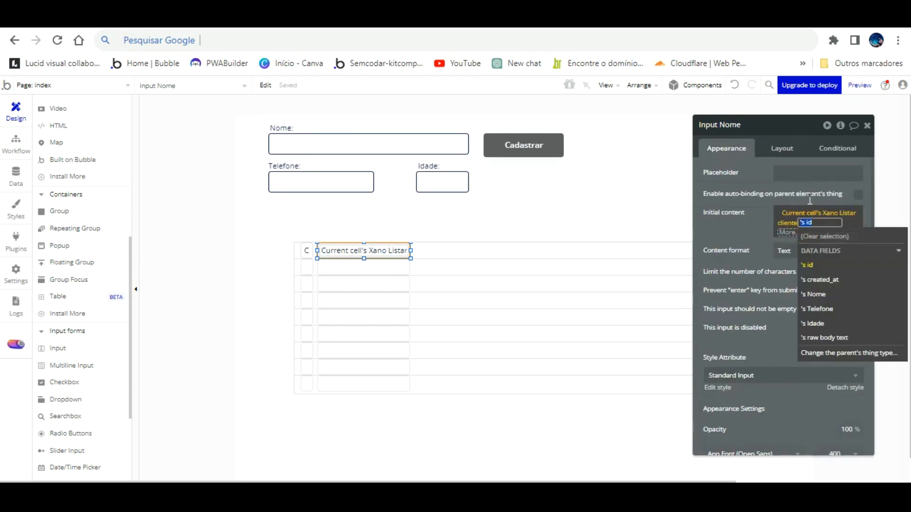
key(Down)
key(Down)
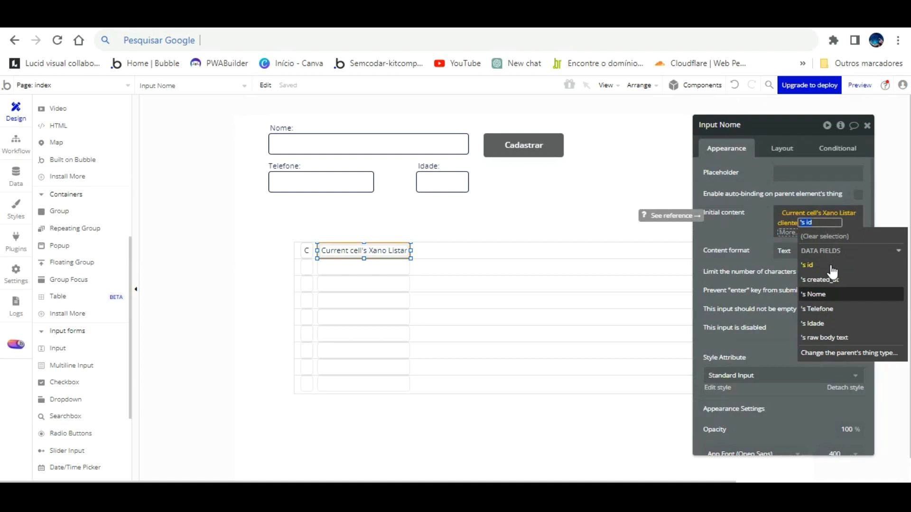
click(826, 290)
click(751, 191)
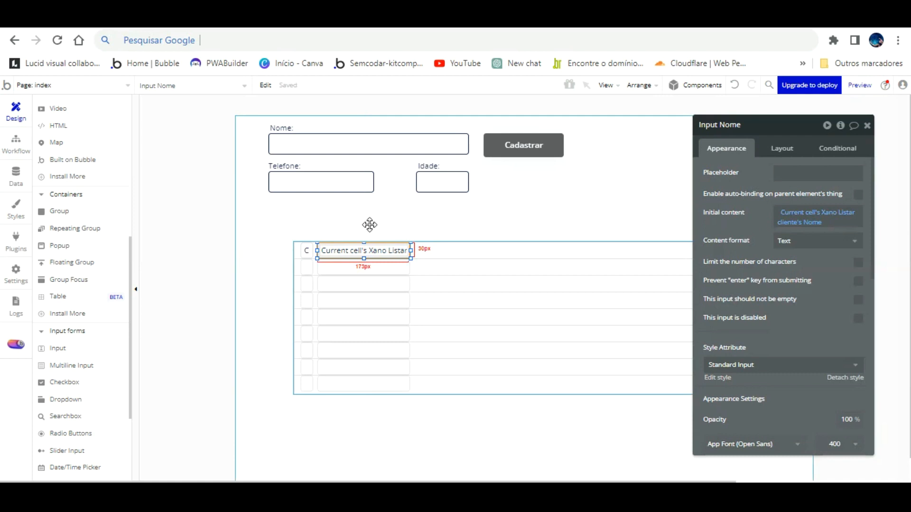
click(379, 237)
click(380, 247)
- Paste a copy in the next column showing the client's Telefone, named Input Telefone
key(ctrl+v)
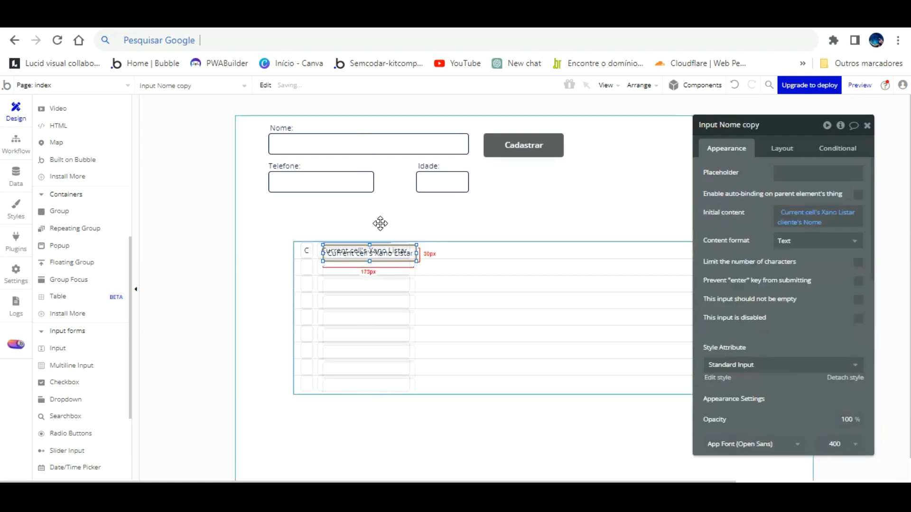
drag(380, 224, 457, 268)
click(811, 222)
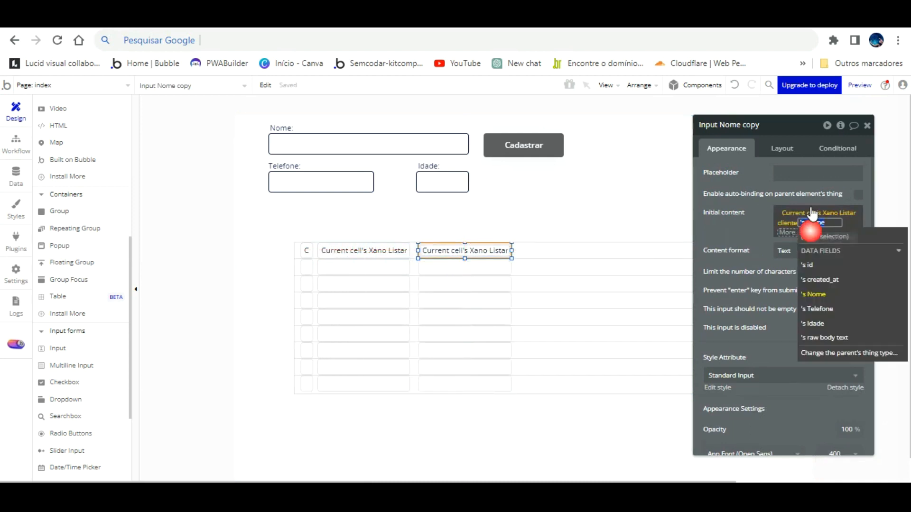
click(834, 305)
click(764, 122)
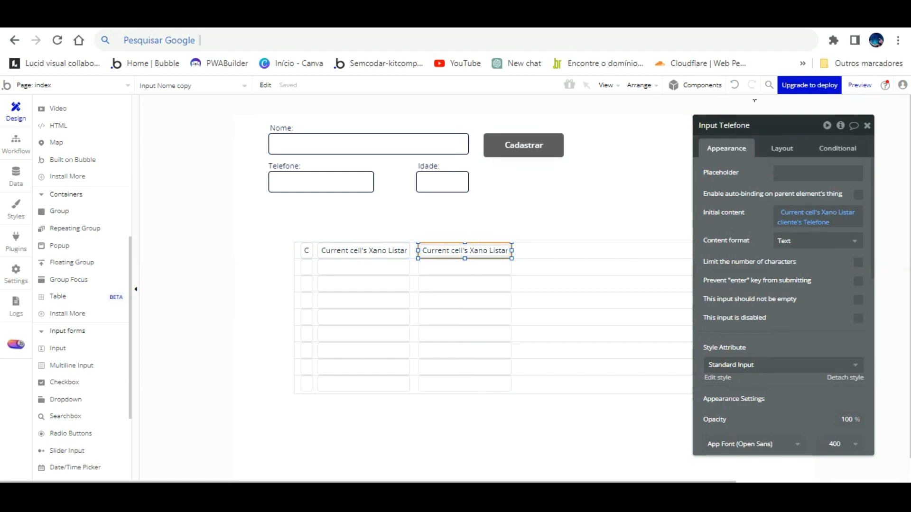
key(Return)
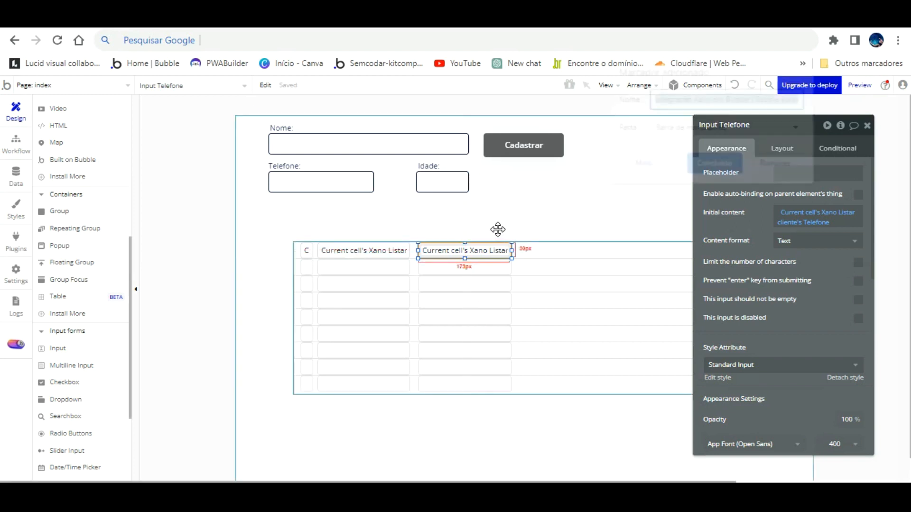
key(ctrl+d)
click(763, 168)
- Copy the Telefone input into the third column and bind it to the client's Idade
click(502, 240)
click(498, 251)
key(ctrl+v)
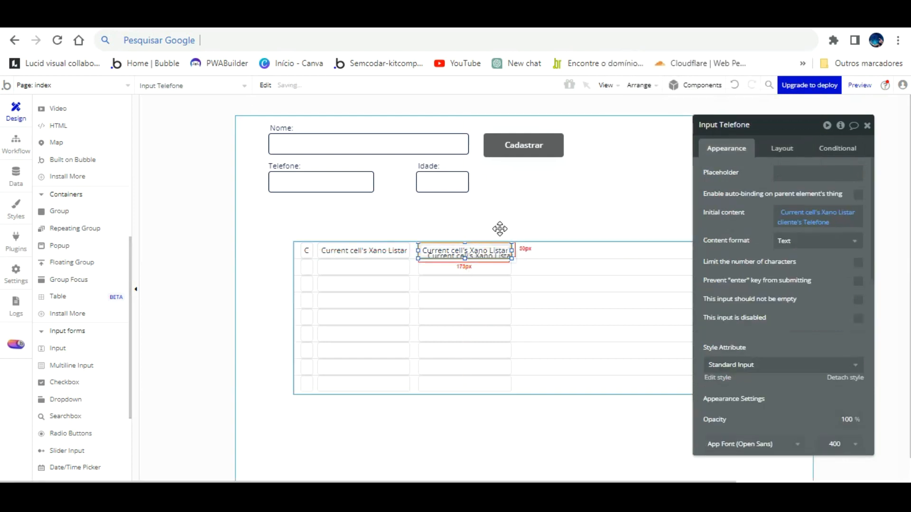
drag(499, 229, 548, 262)
key(Right)
key(Right)
key(Right)
key(Right)
key(Right)
key(Right)
key(Right)
key(Right)
key(Right)
key(Right)
key(Right)
key(Right)
key(Right)
key(Right)
key(Right)
key(Right)
key(Right)
key(Right)
key(Right)
key(Right)
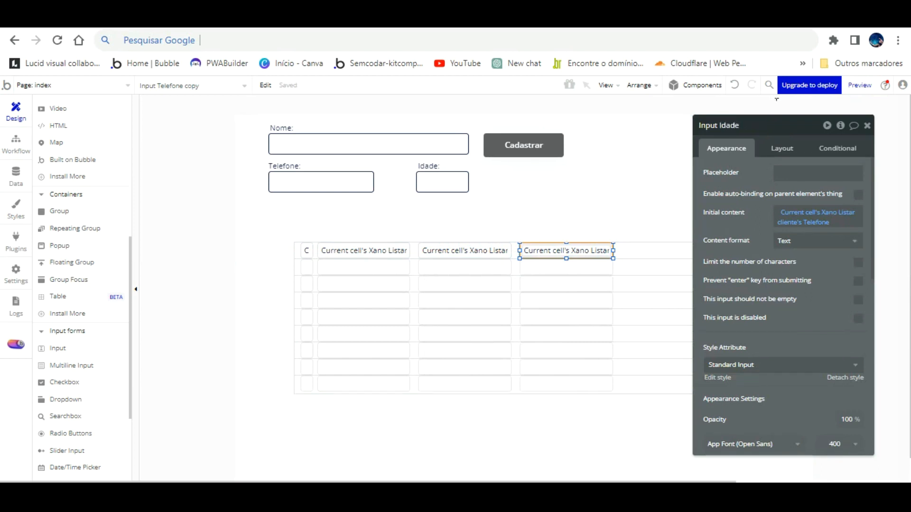
click(783, 205)
click(816, 217)
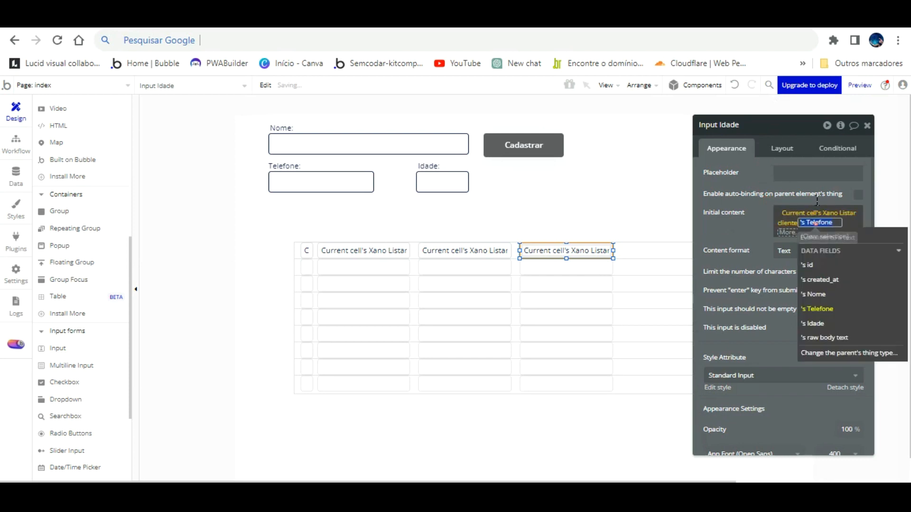
click(812, 323)
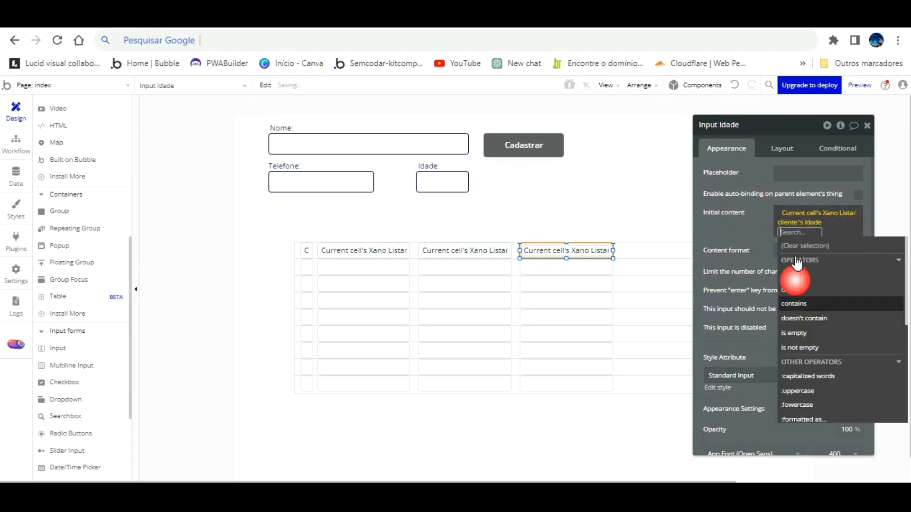
click(753, 235)
click(372, 251)
- Remove the borders from the Nome and Telefone inputs and set their roundness to 0
scroll(831, 294, down, 4)
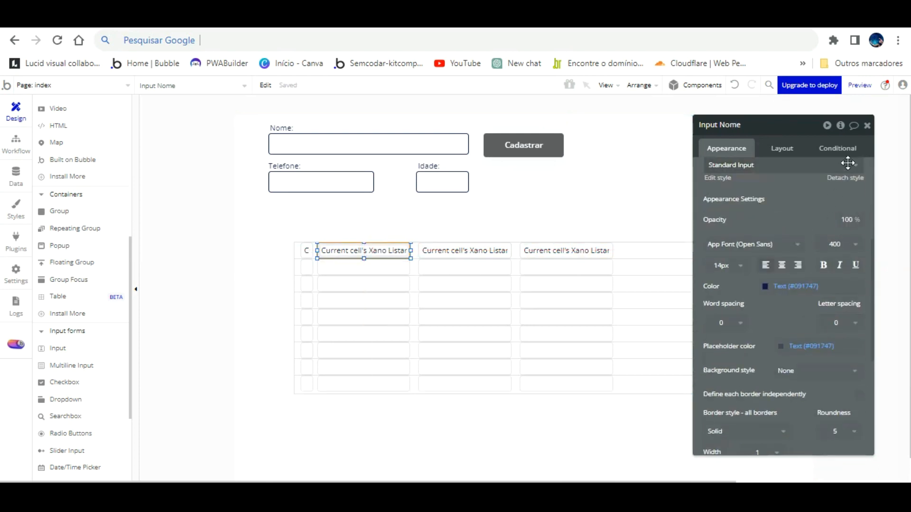
scroll(826, 210, down, 3)
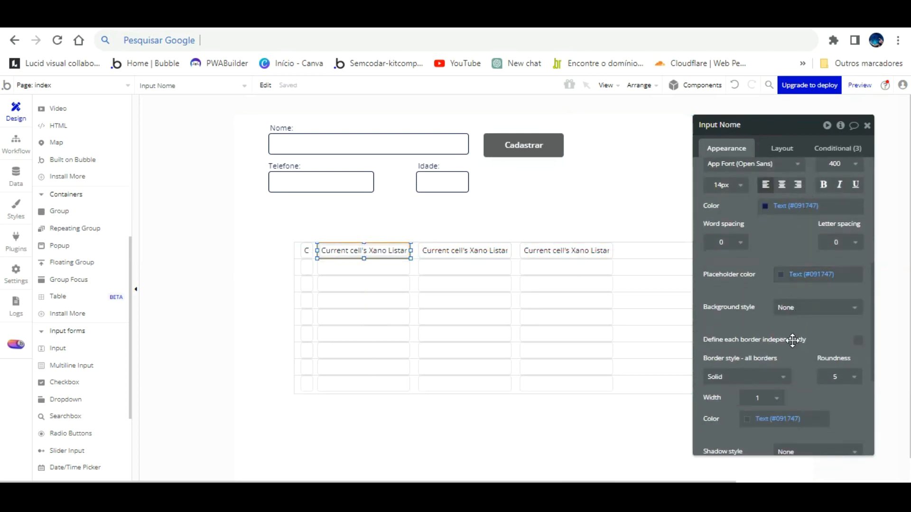
click(778, 375)
click(716, 393)
click(838, 376)
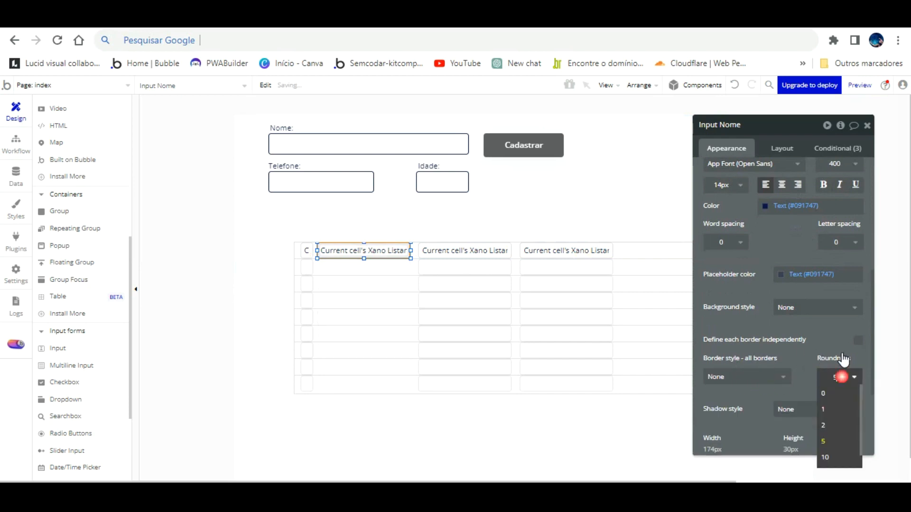
click(476, 247)
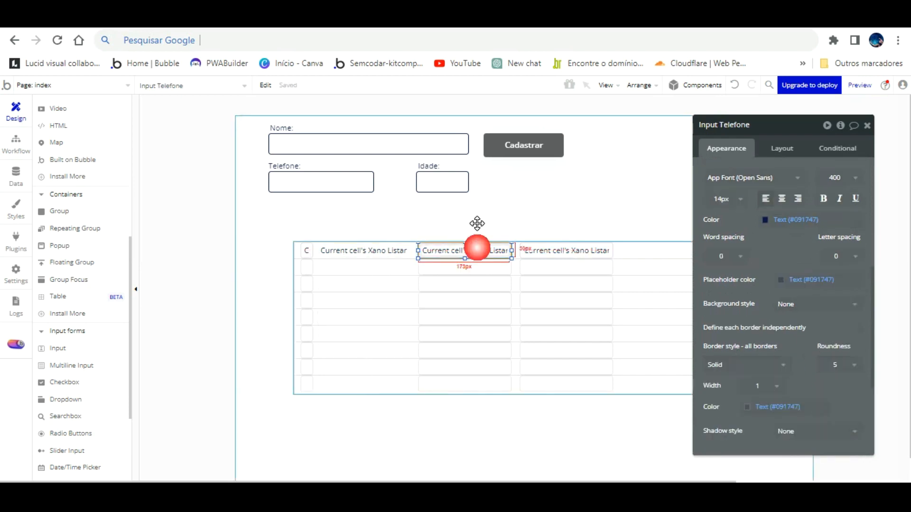
click(831, 365)
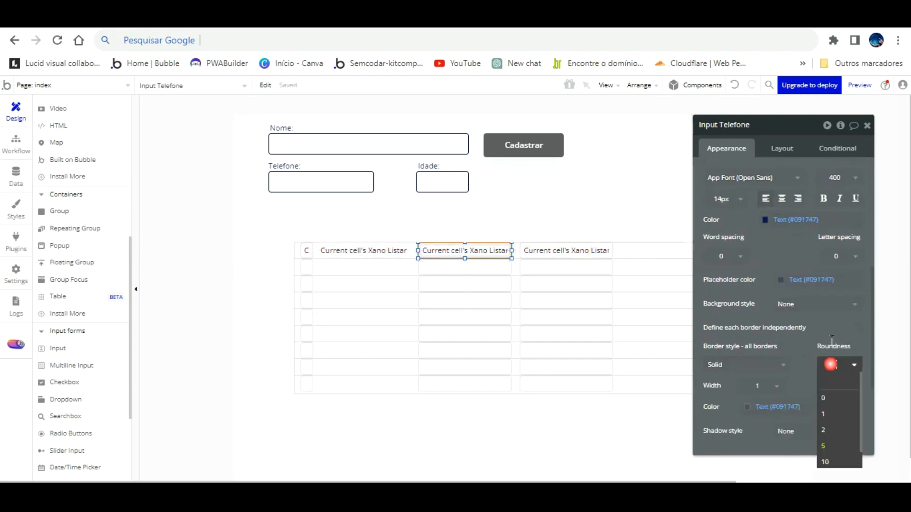
click(832, 380)
click(748, 365)
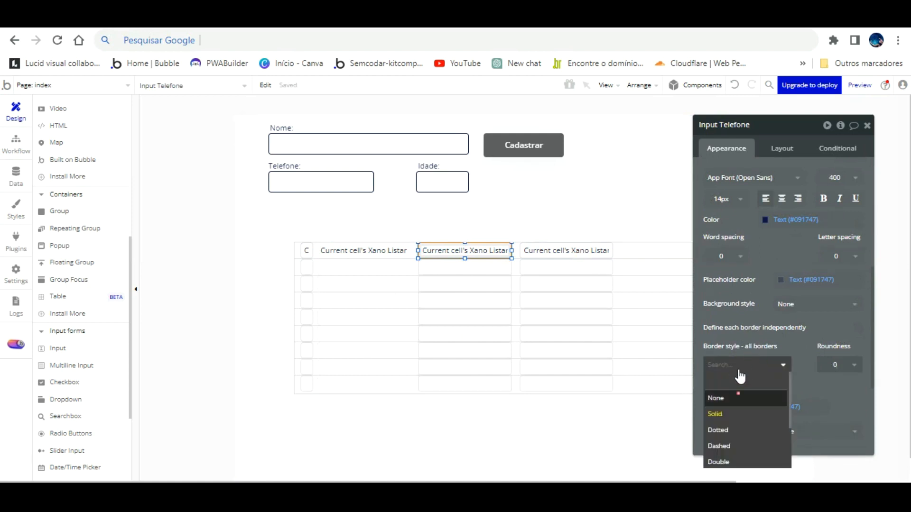
click(716, 394)
- Give the Idade and ID inputs square corners with roundness 0 and no border
click(552, 250)
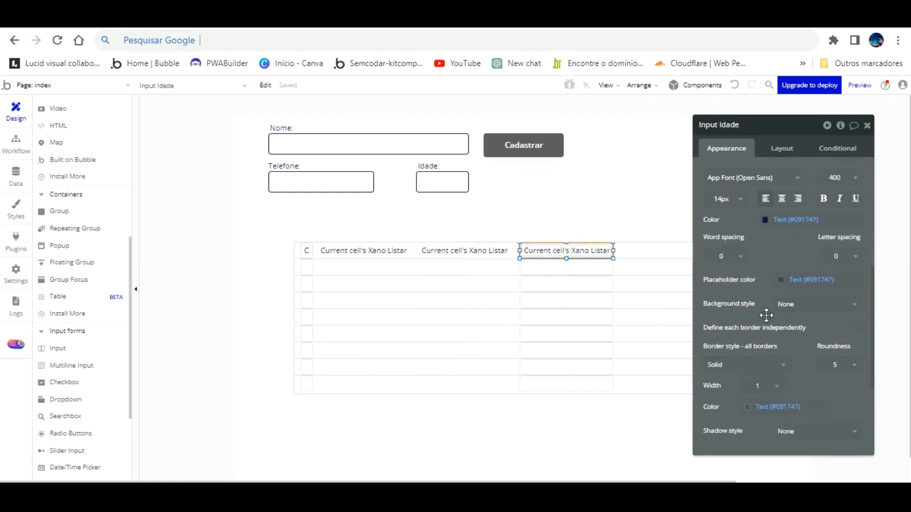
click(843, 355)
click(829, 398)
click(756, 363)
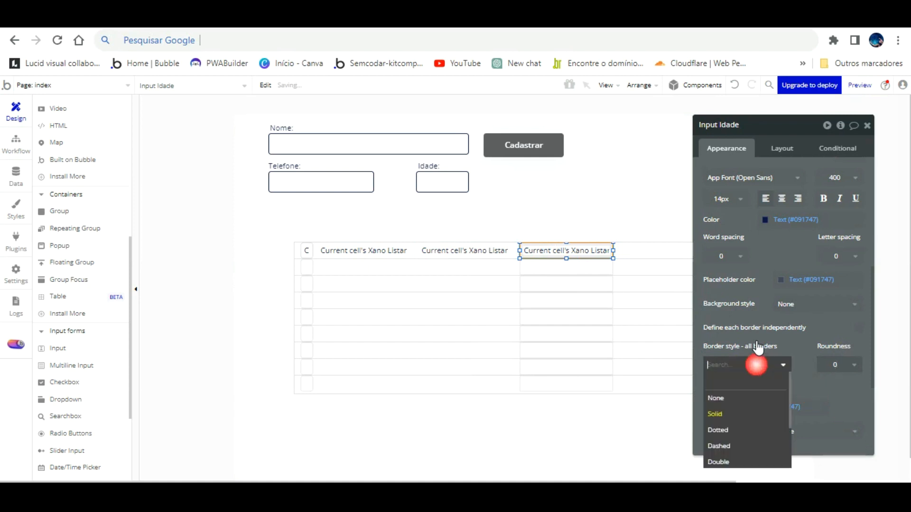
click(716, 414)
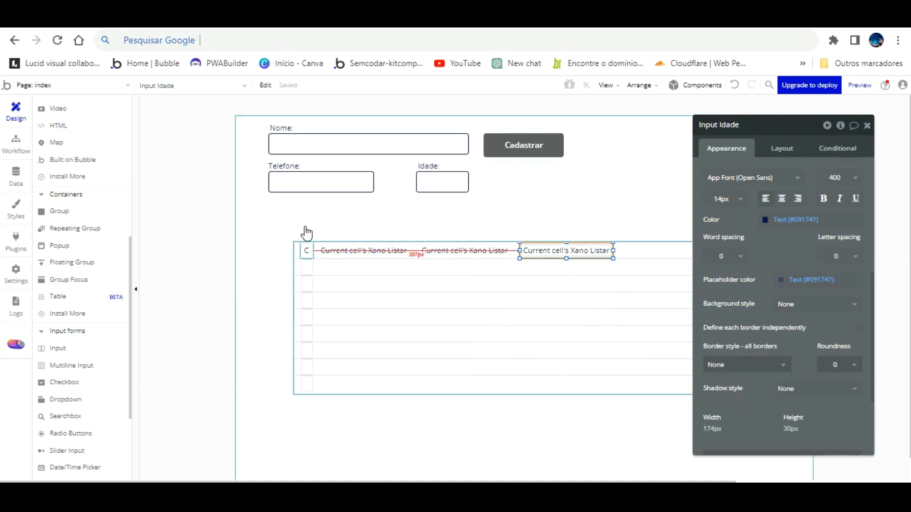
click(307, 248)
click(837, 365)
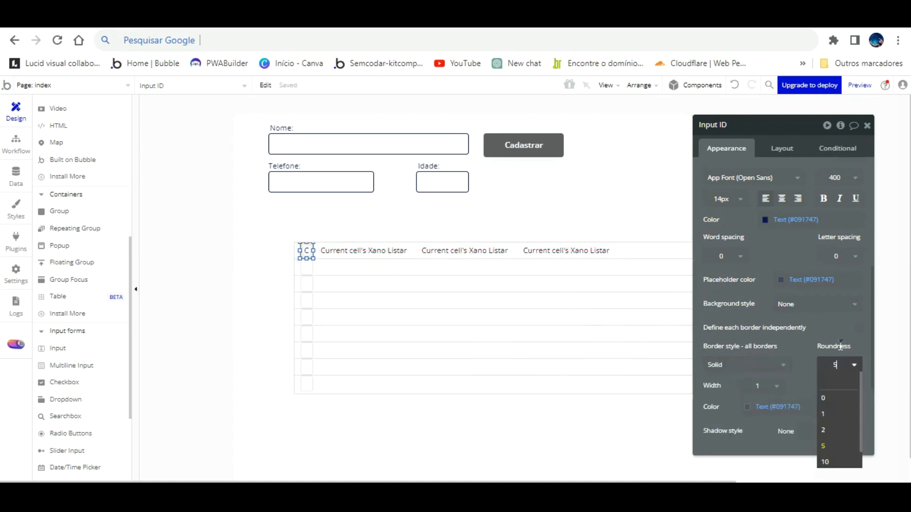
click(839, 367)
click(756, 363)
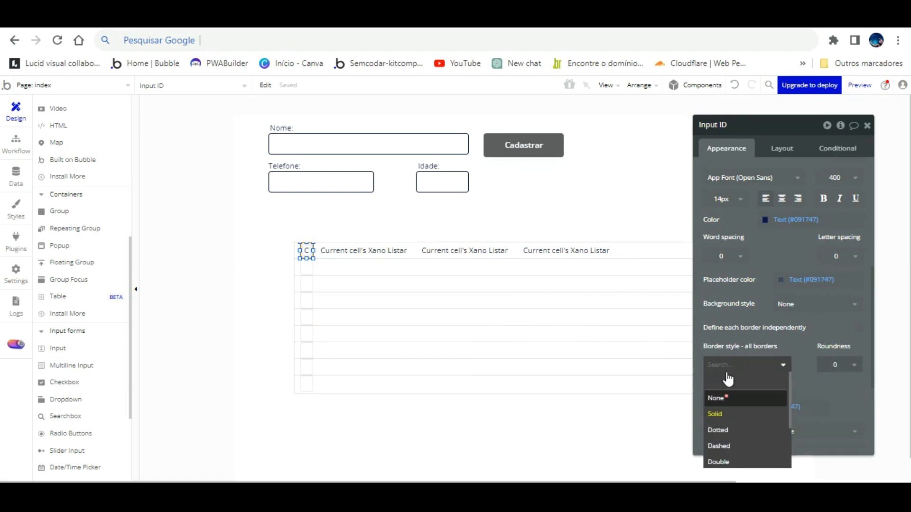
click(719, 398)
scroll(778, 227, up, 5)
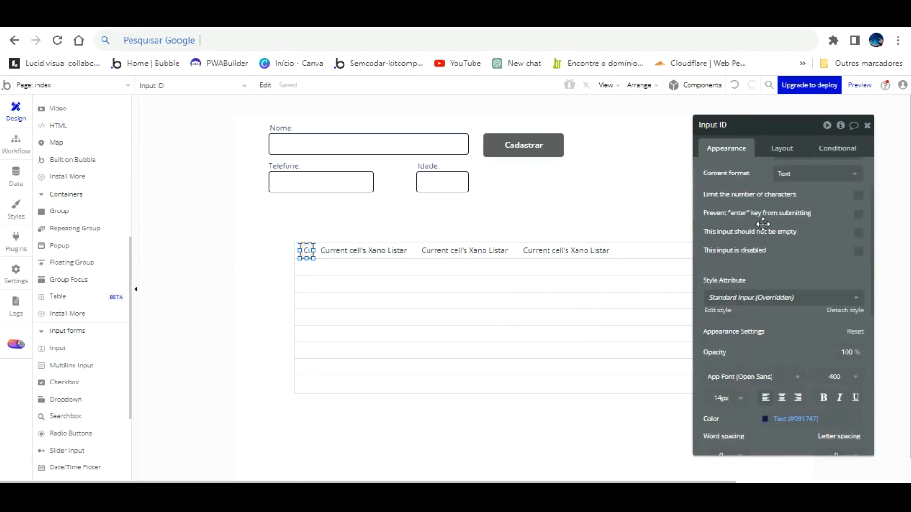
- Set the ID input's initial content to the current cell's client id
click(802, 213)
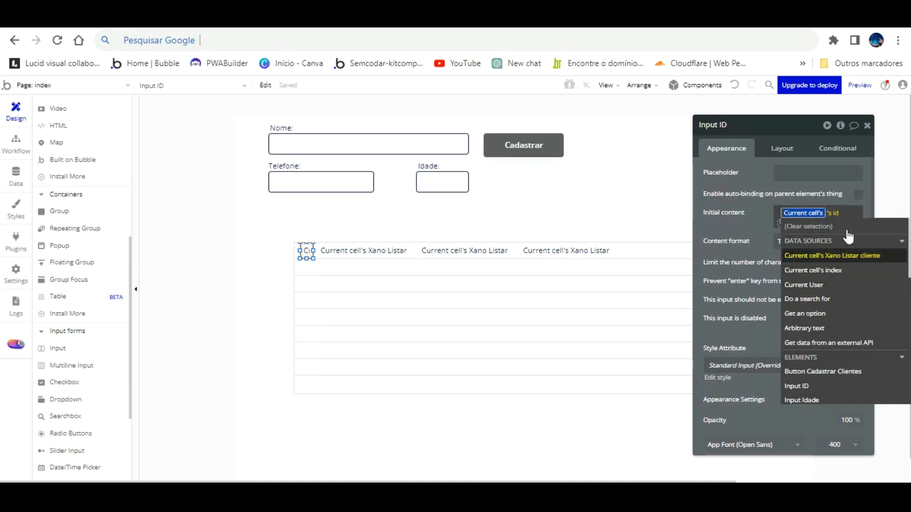
click(844, 255)
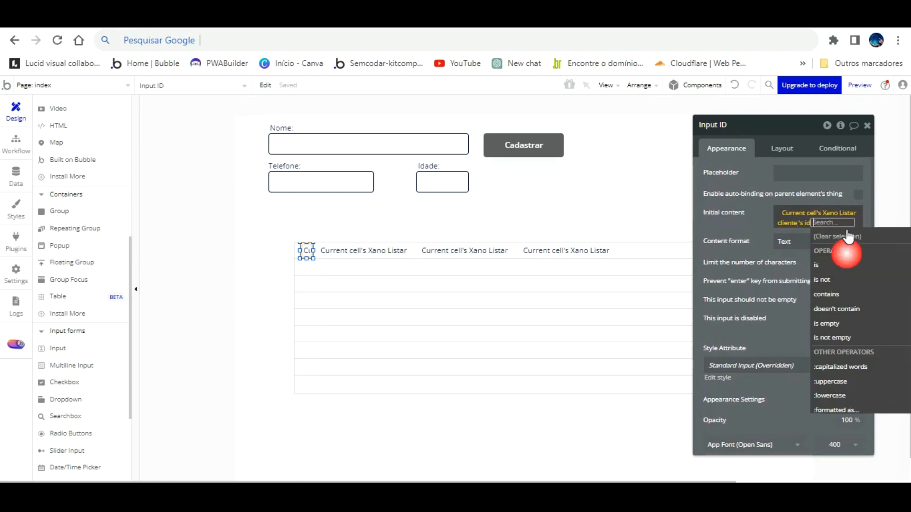
click(767, 197)
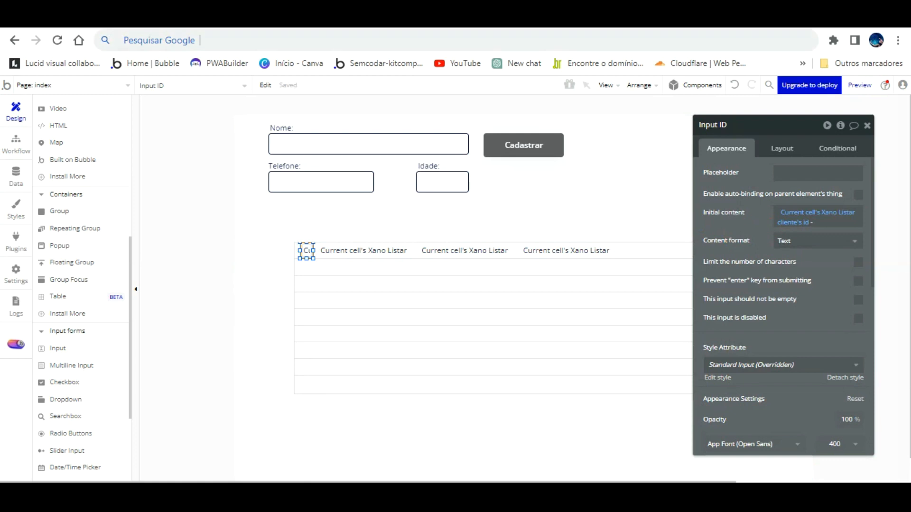
- Reload the app preview and compare its ids against the Xano client table
key(ctrl+Tab)
click(370, 89)
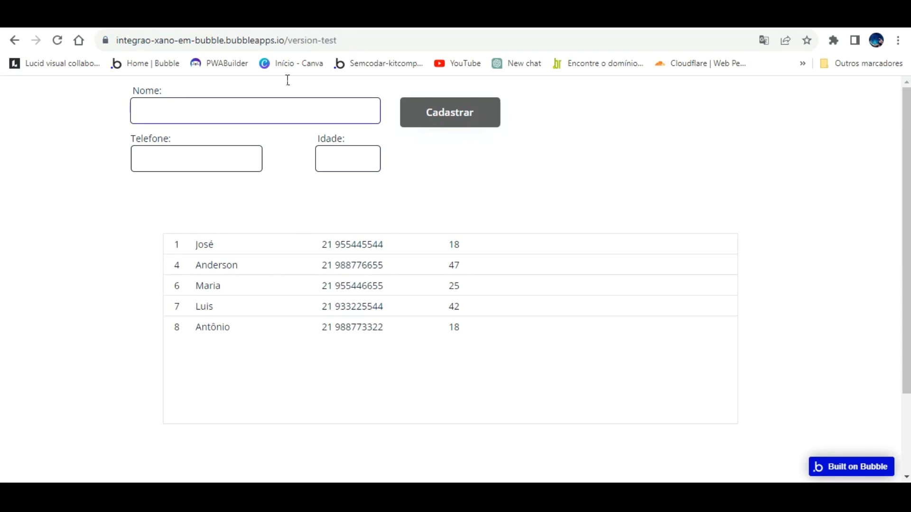
click(381, 18)
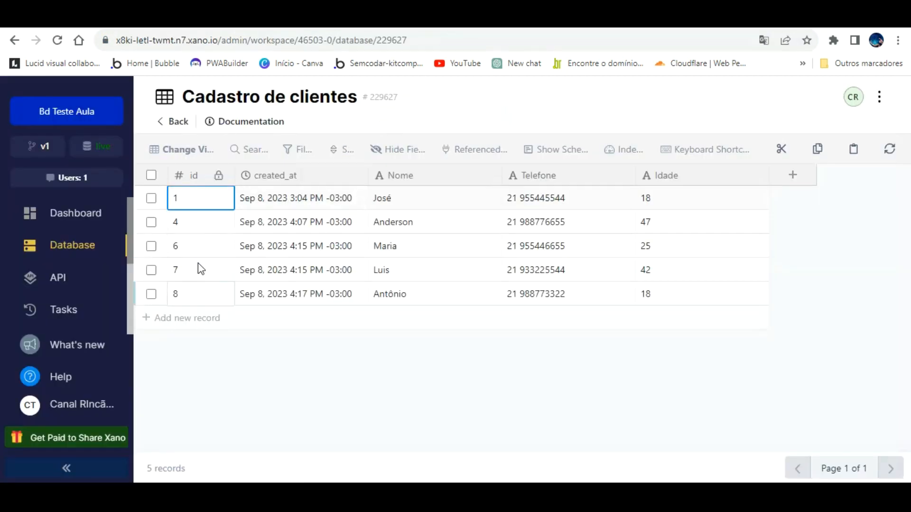
click(190, 19)
click(251, 19)
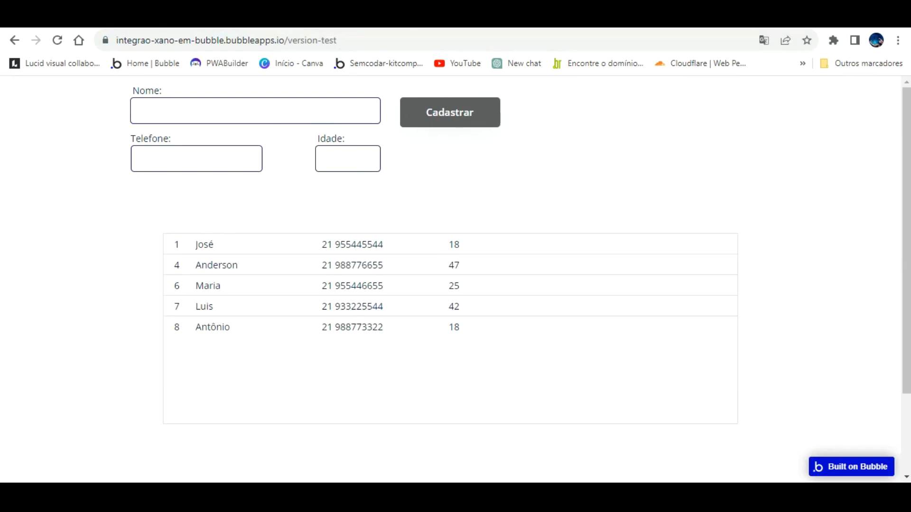
click(246, 19)
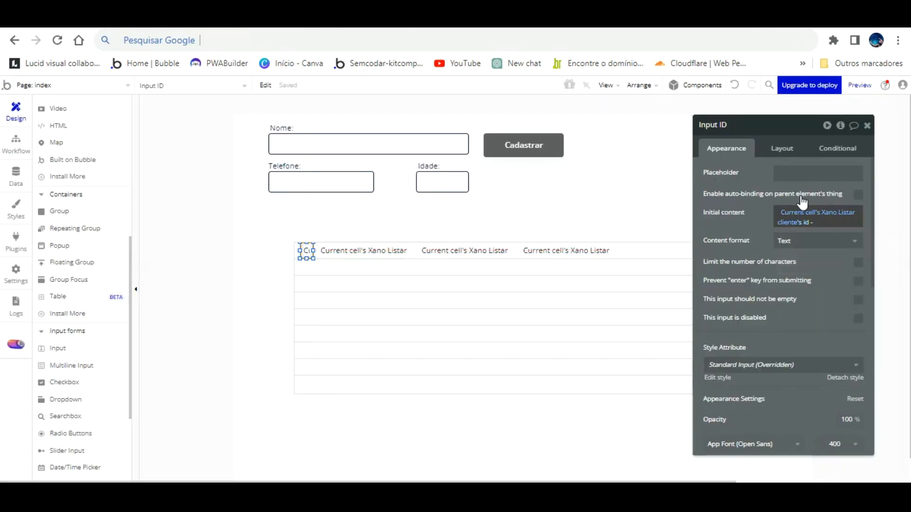
- Change the ID input's data source to show each row's position number
click(805, 222)
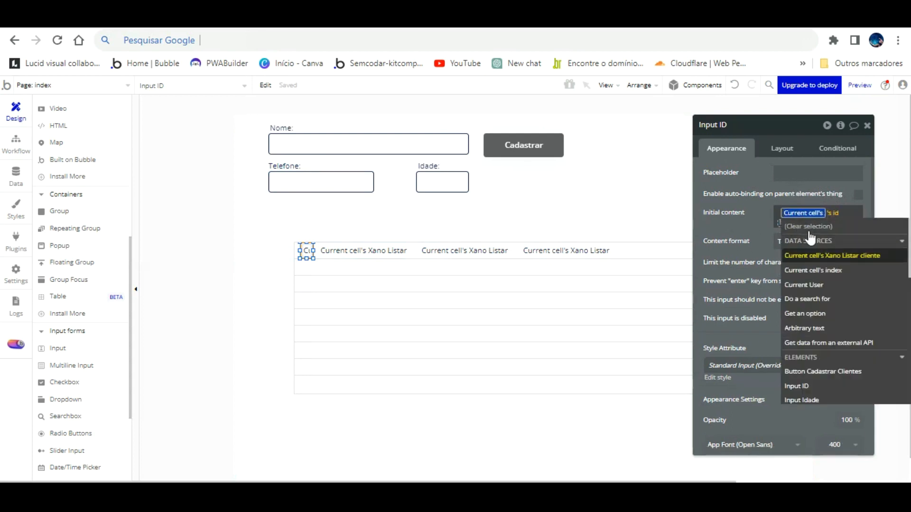
click(812, 270)
click(766, 204)
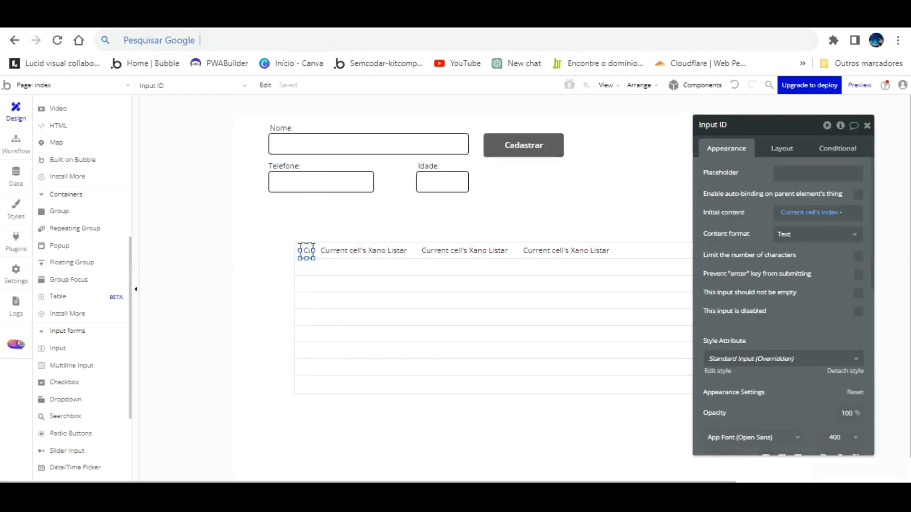
- Extend the ID input leftward to the row's edge, then choose the Text element
click(642, 169)
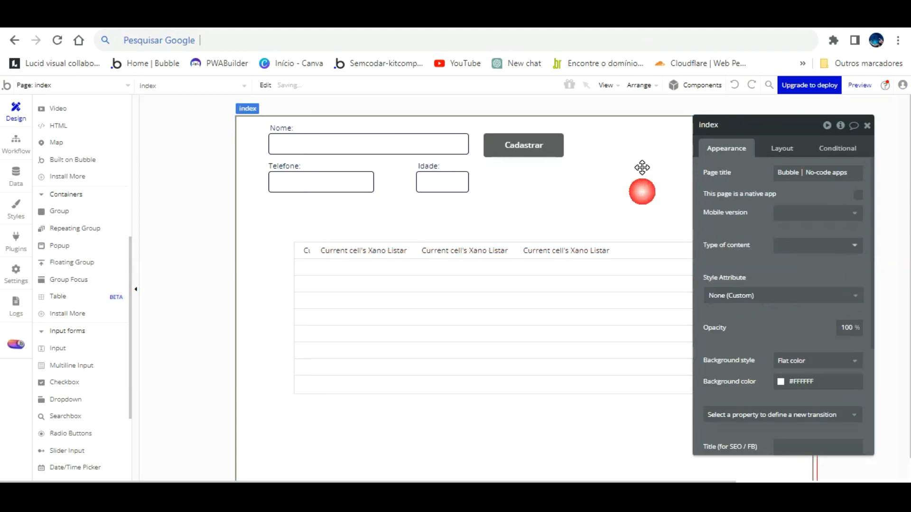
click(307, 251)
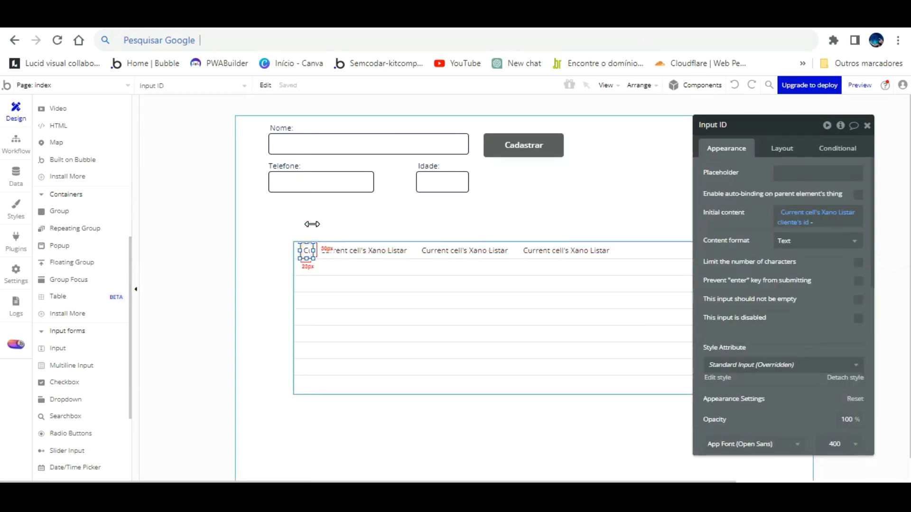
drag(299, 227, 294, 227)
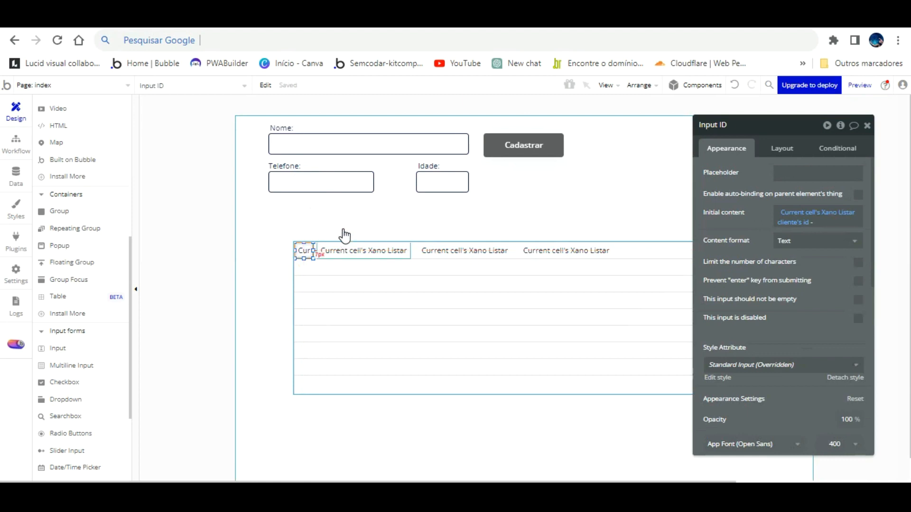
click(343, 250)
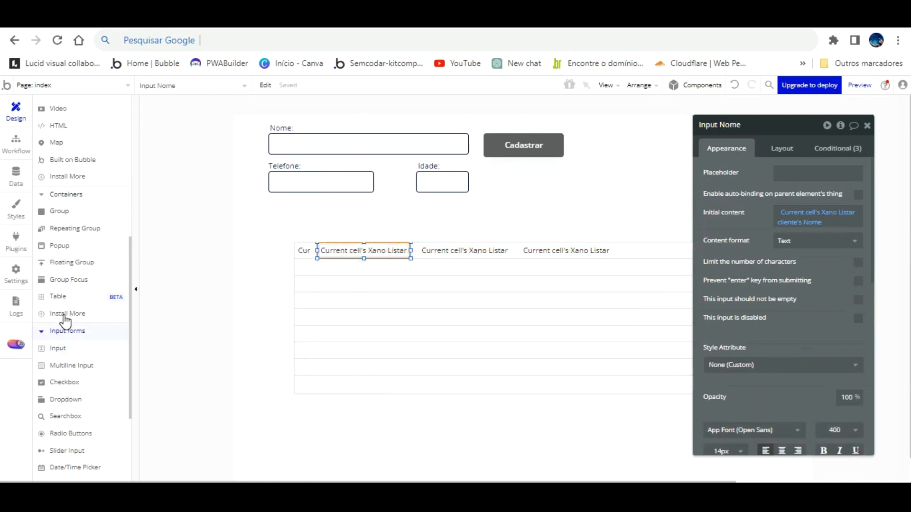
scroll(66, 237, up, 2)
scroll(103, 207, up, 2)
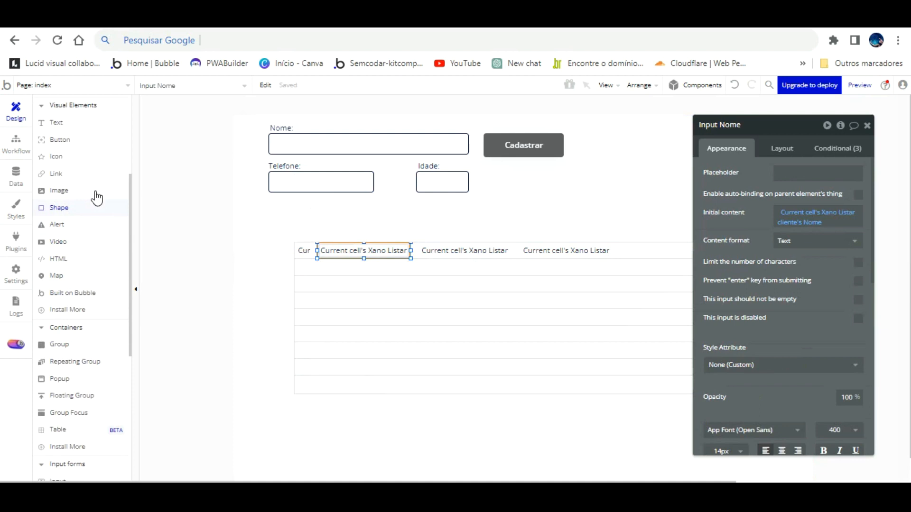
click(56, 123)
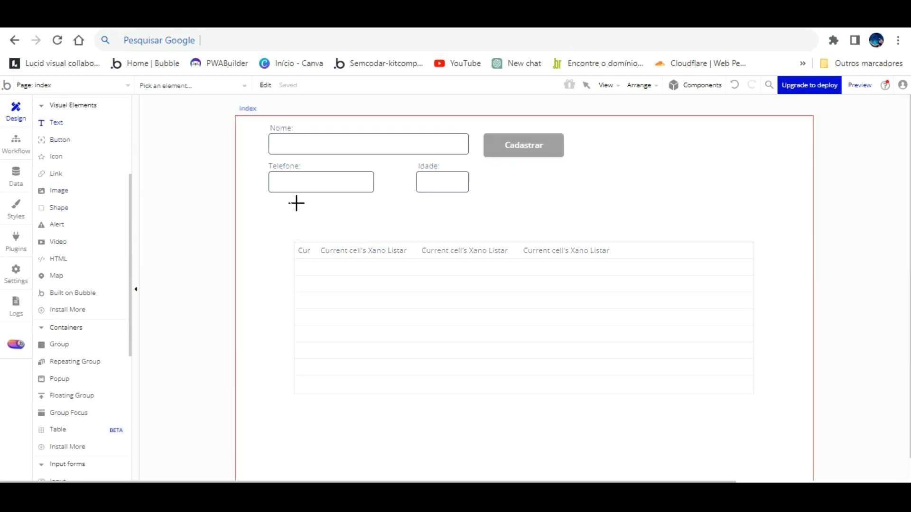
- Place an N° text label above the list's first column, detached from its preset style
click(314, 217)
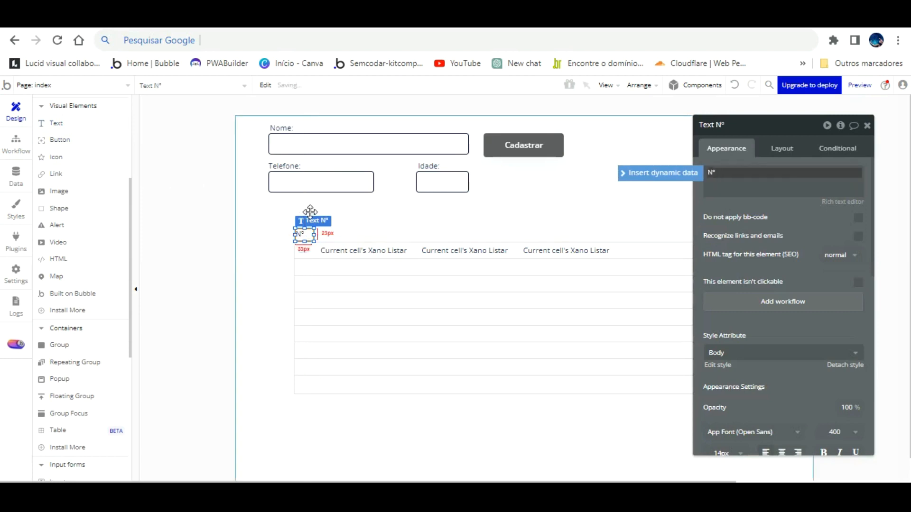
click(360, 204)
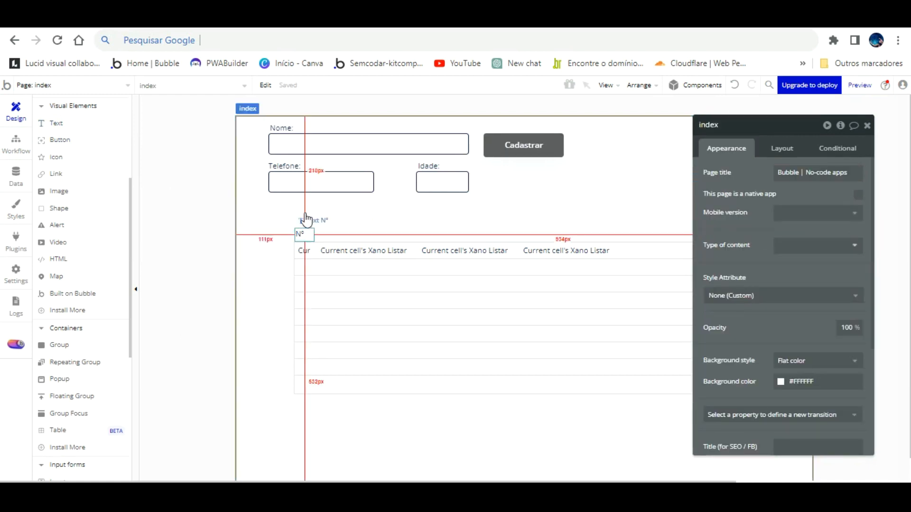
click(305, 232)
click(845, 365)
scroll(806, 350, down, 2)
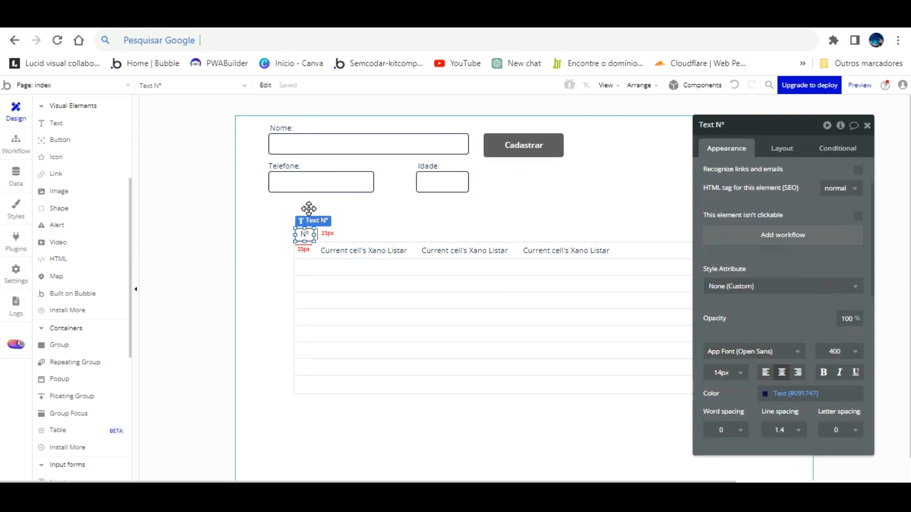
drag(307, 209, 412, 211)
drag(798, 342, 774, 383)
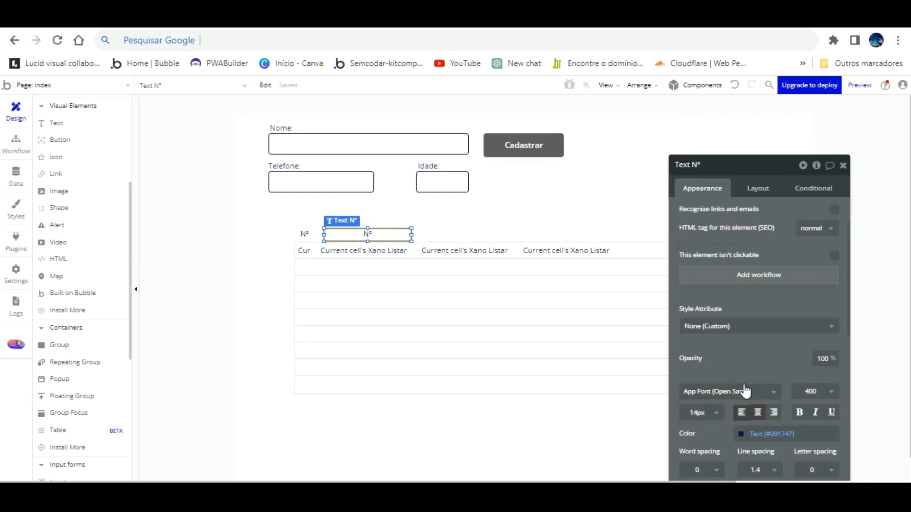
scroll(703, 206, up, 1)
scroll(703, 207, up, 1)
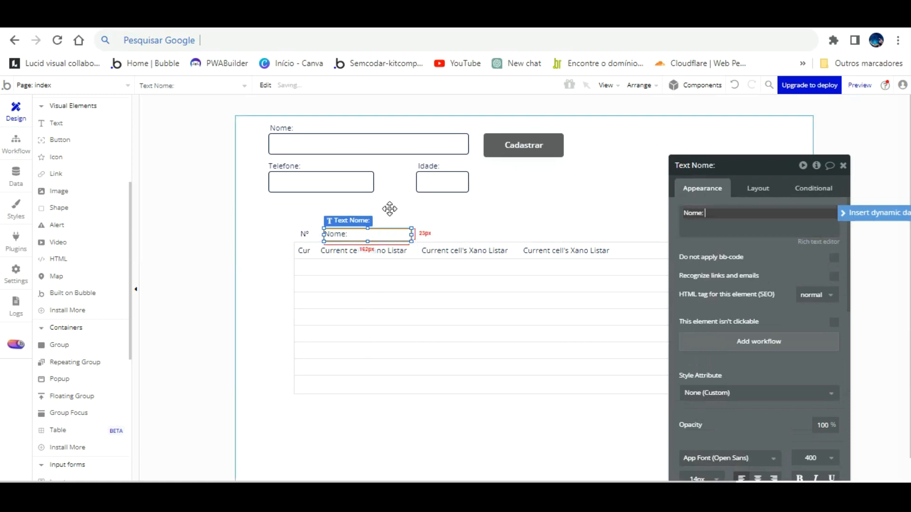
- Position the Nome: and Telefone: labels above the name and phone columns
click(404, 223)
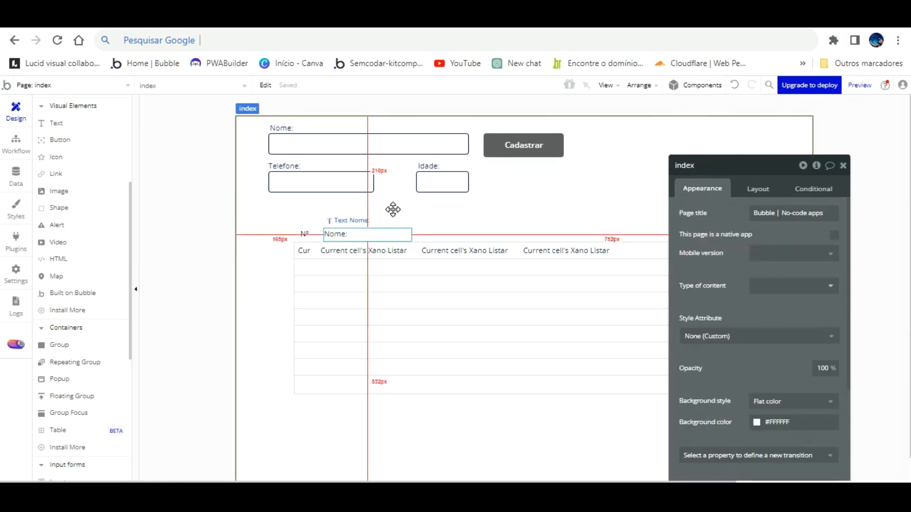
click(393, 233)
drag(393, 209, 490, 209)
drag(681, 215, 714, 215)
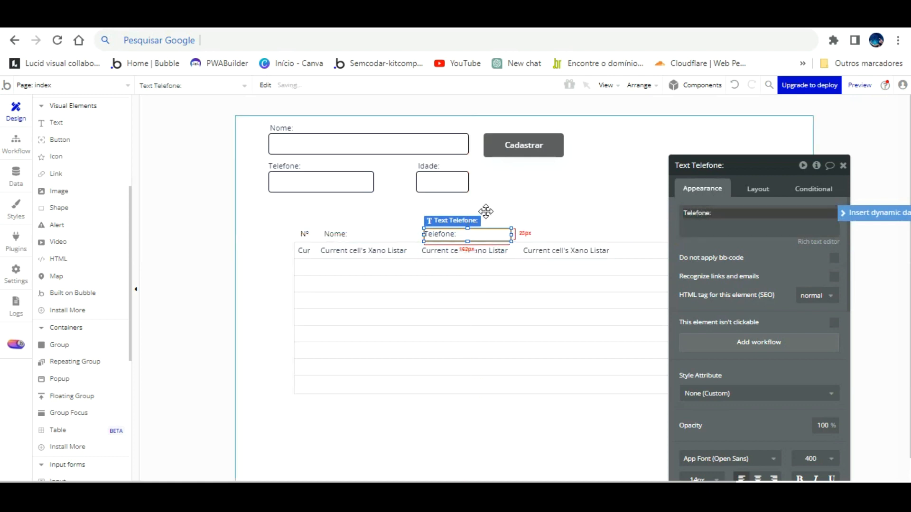
drag(485, 211, 499, 215)
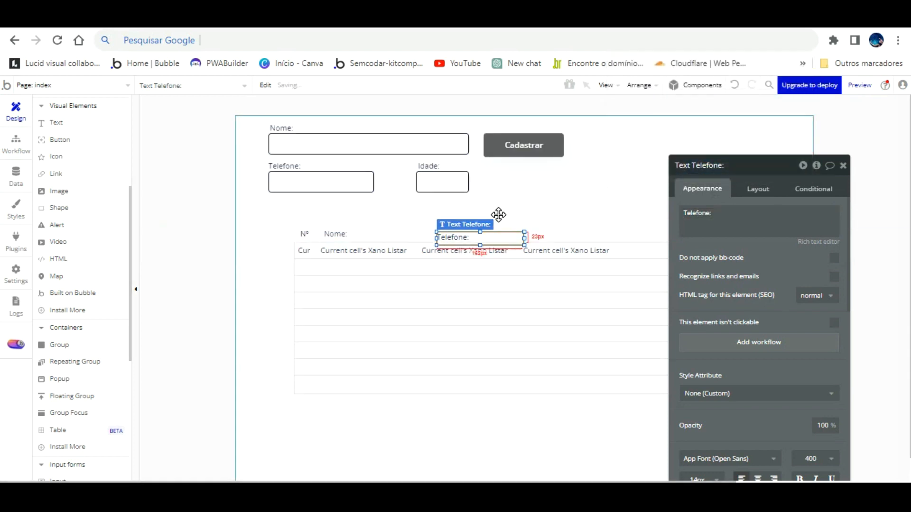
click(734, 85)
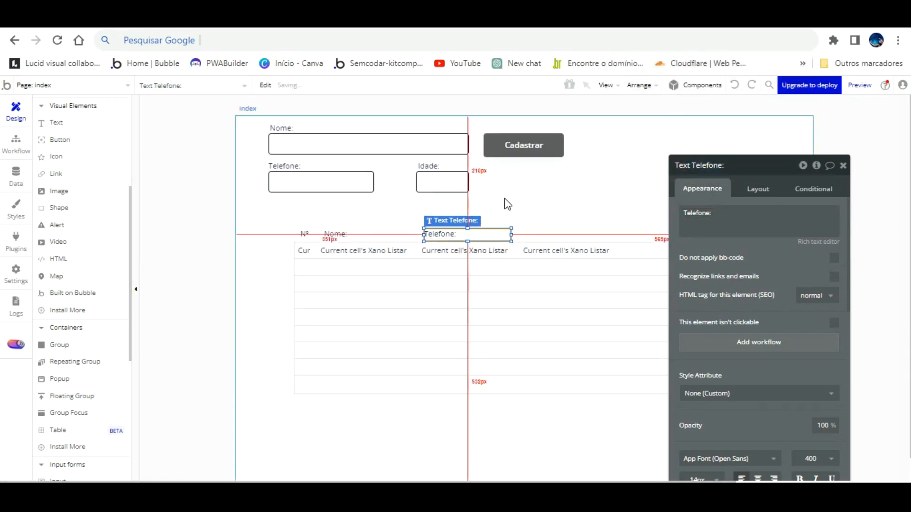
drag(498, 211, 591, 204)
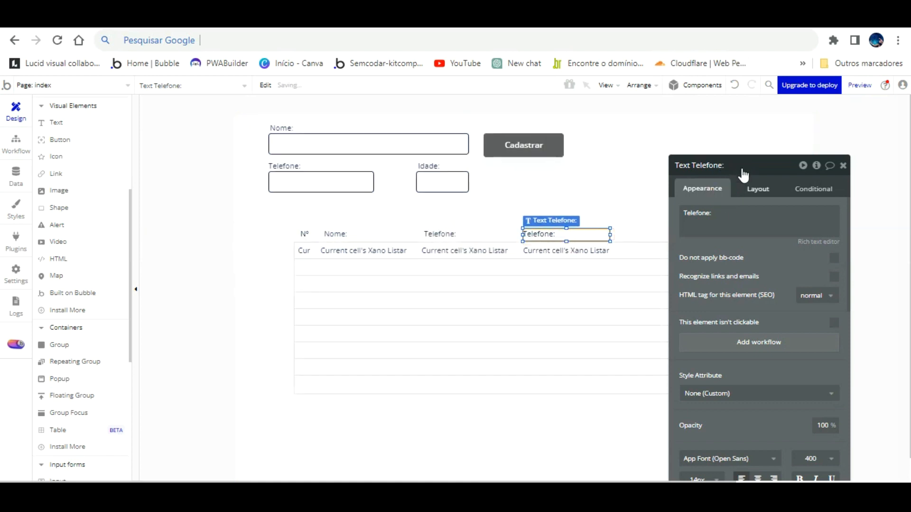
- Replace the last label's text with Idade: and make it bold
triple_click(725, 219)
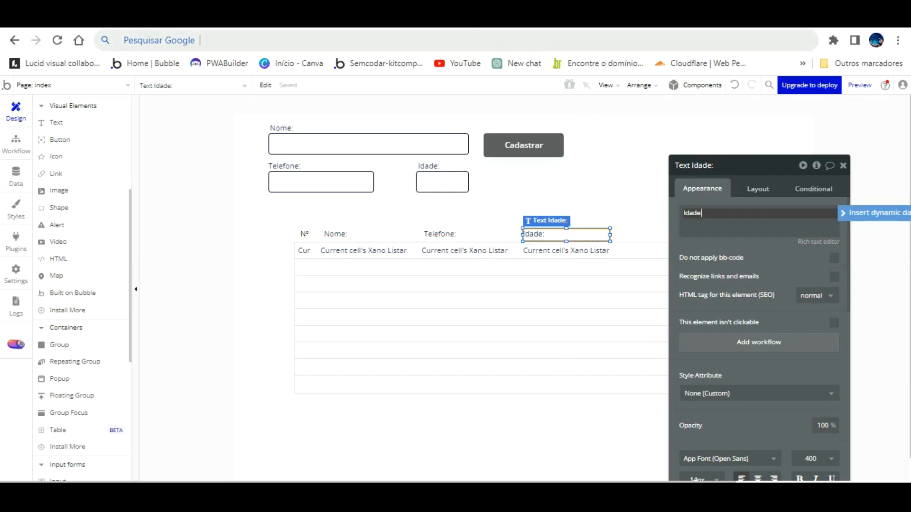
scroll(773, 401, down, 2)
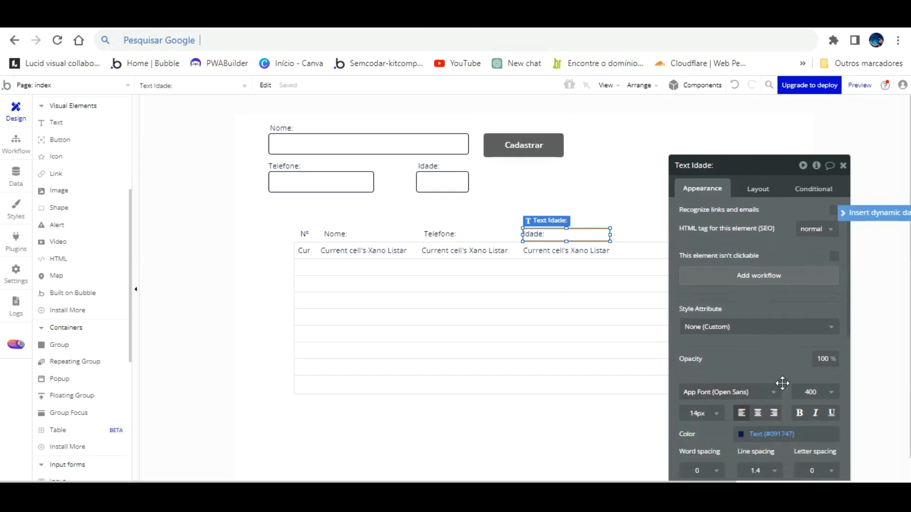
click(799, 412)
- Make the Telefone:, Nome: and N° headers bold
click(440, 233)
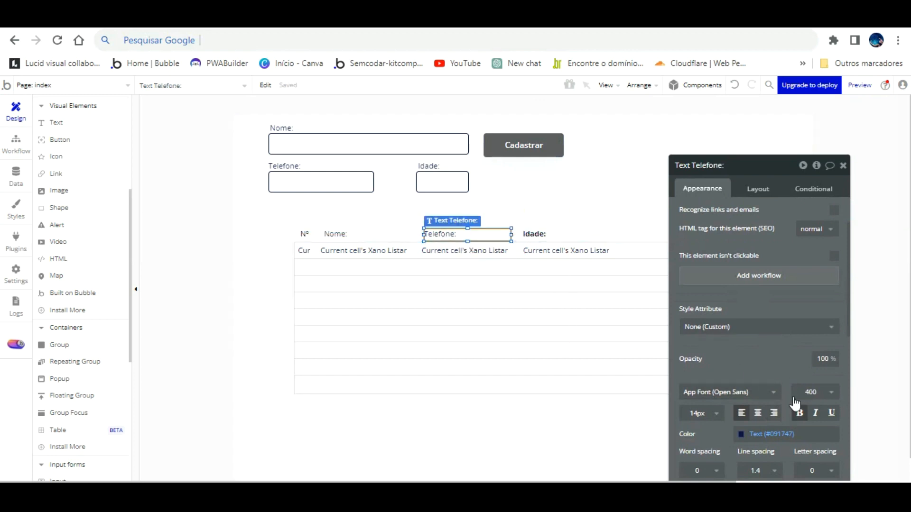
click(799, 412)
click(337, 233)
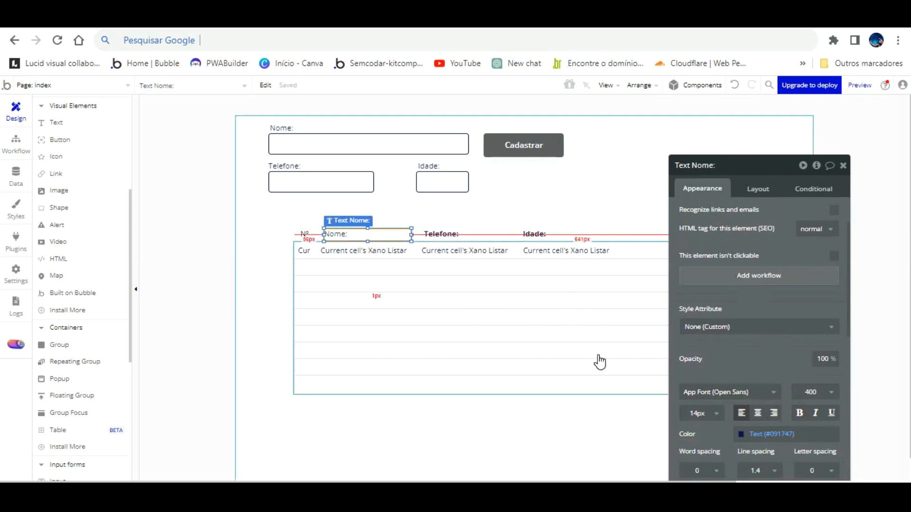
click(798, 412)
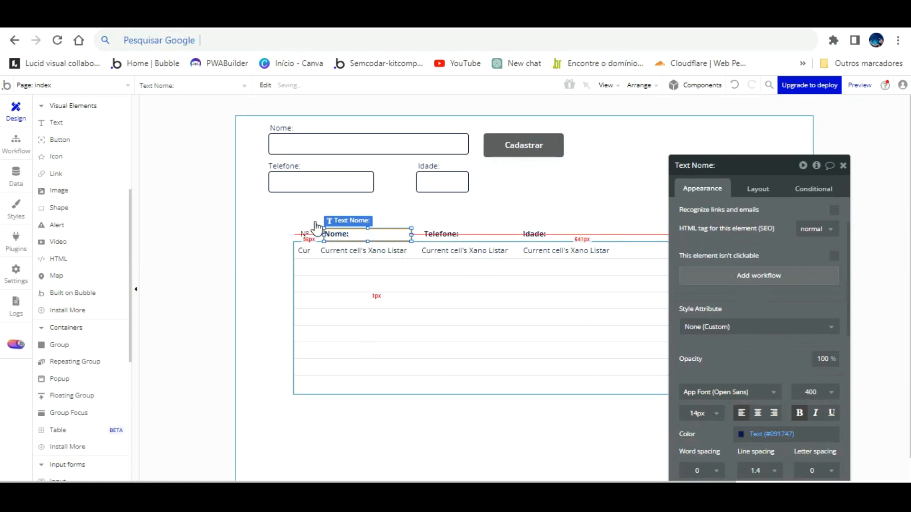
click(304, 233)
click(799, 412)
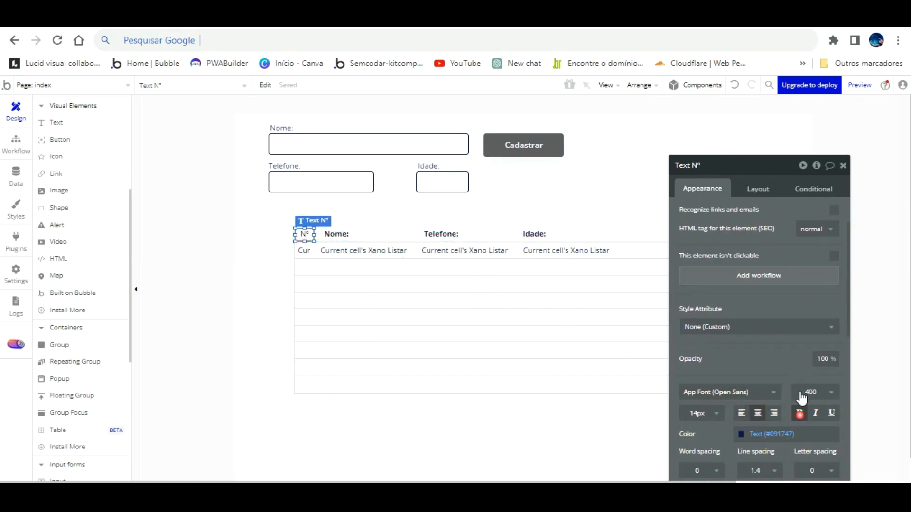
- Reload the live preview to check the bold headers, then return to the editor
click(441, 19)
key(F5)
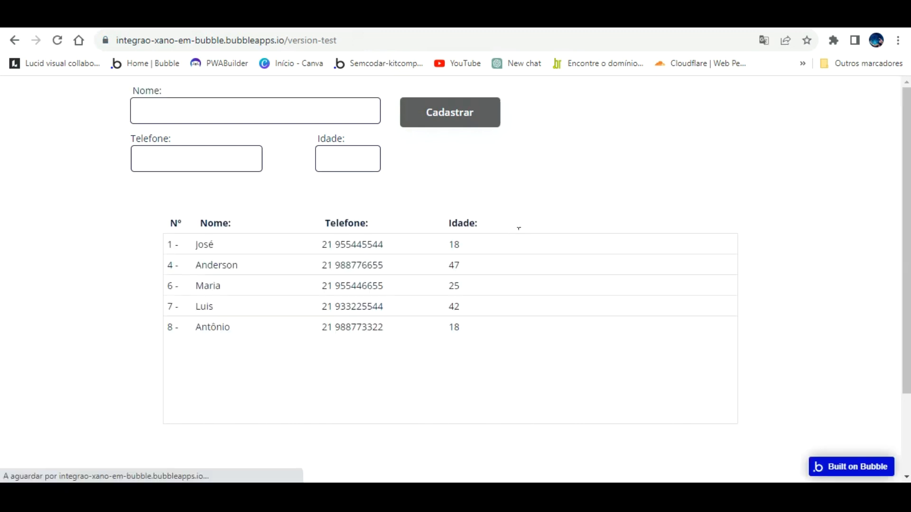
click(332, 19)
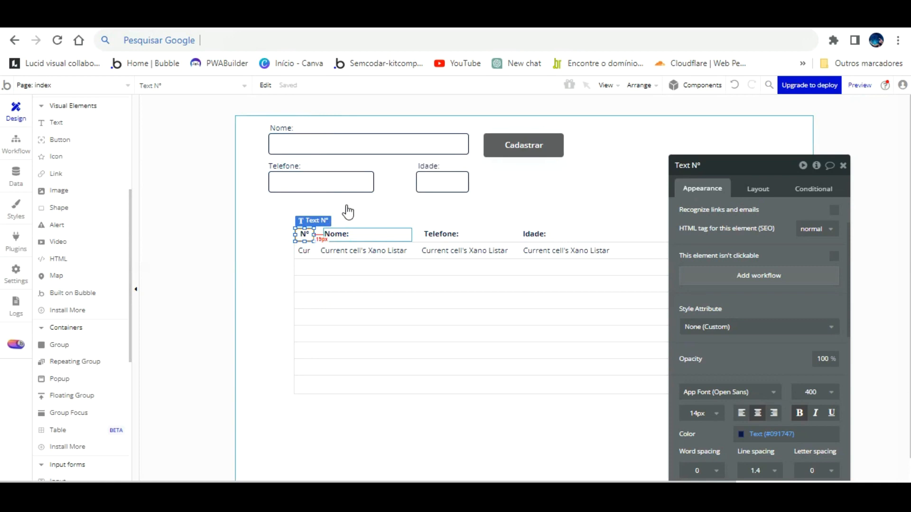
- Select the N°, Nome:, Telefone: and Idade: labels and group them into one container
shift+click(346, 230)
shift+click(541, 229)
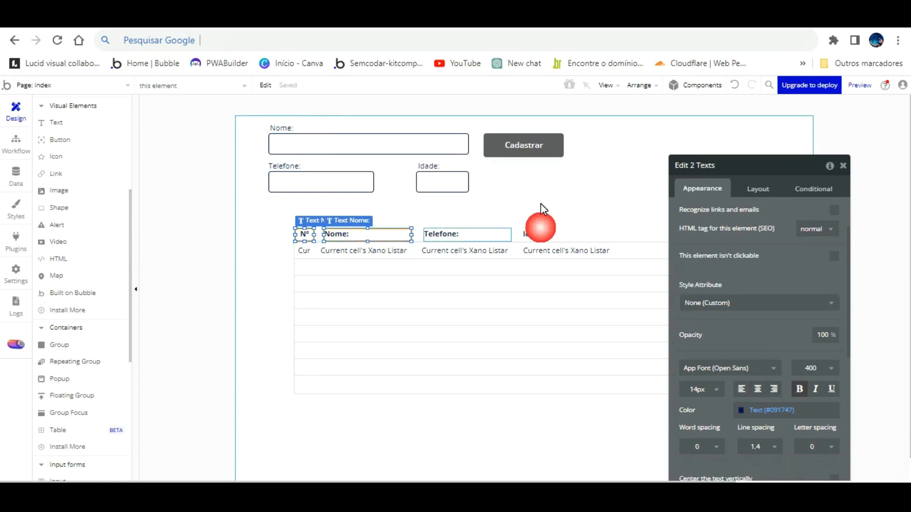
shift+click(531, 229)
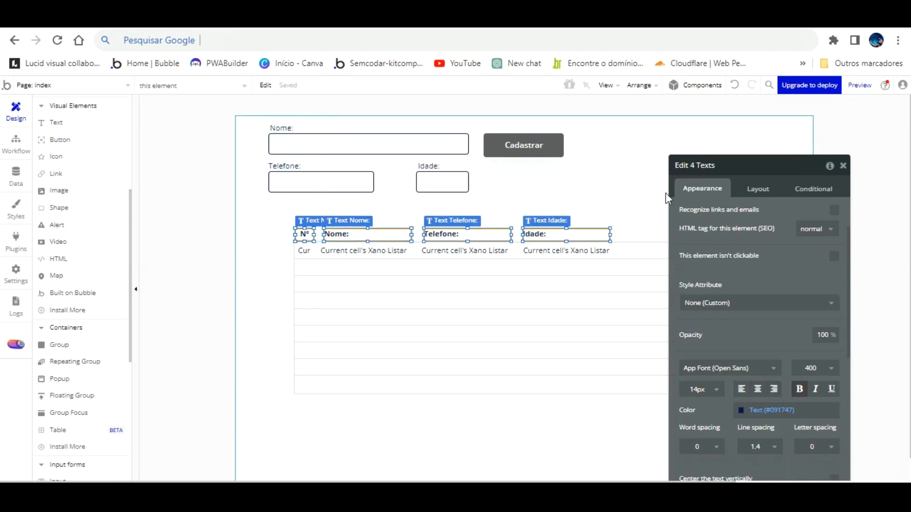
click(640, 85)
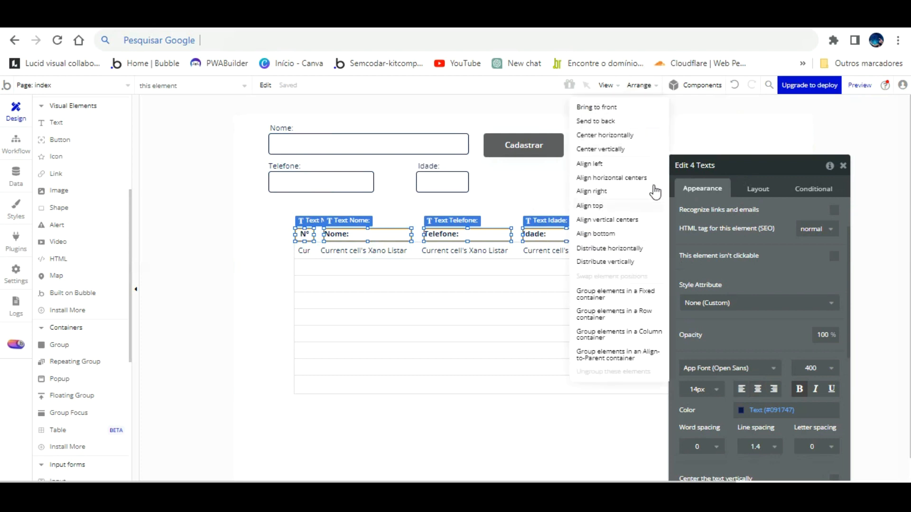
click(636, 291)
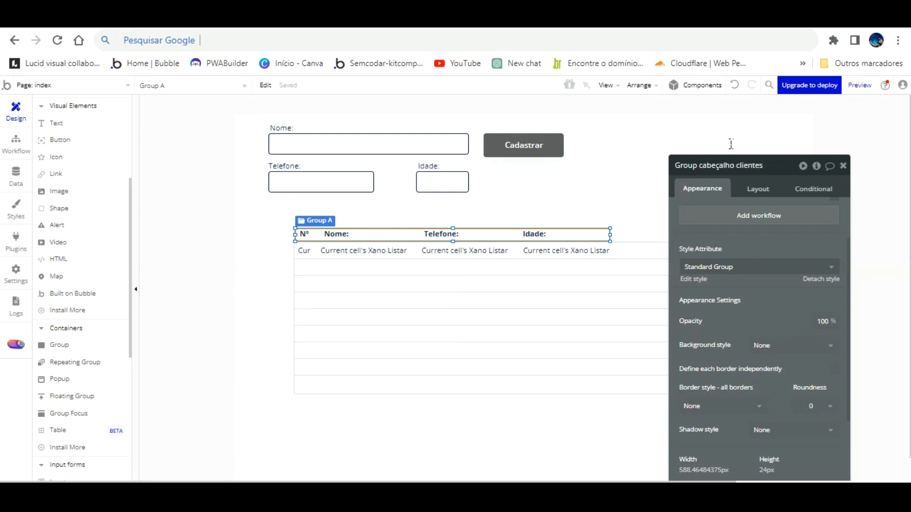
- Detach the header group's style and give it a flat #5A5252 background
click(814, 277)
scroll(803, 260, down, 3)
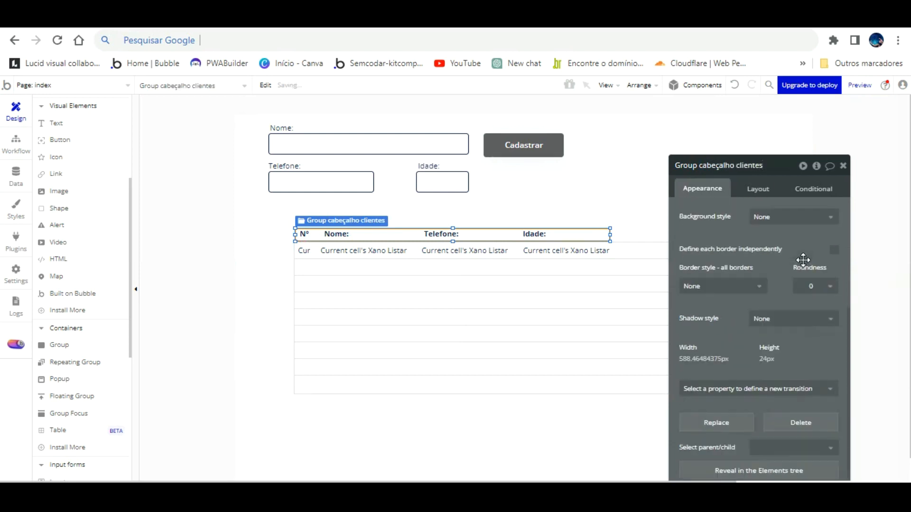
click(740, 271)
click(740, 271)
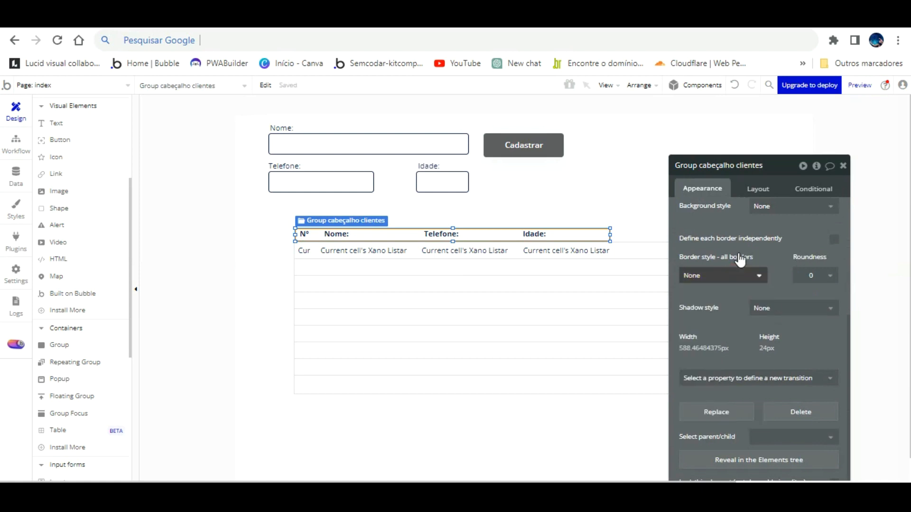
click(794, 206)
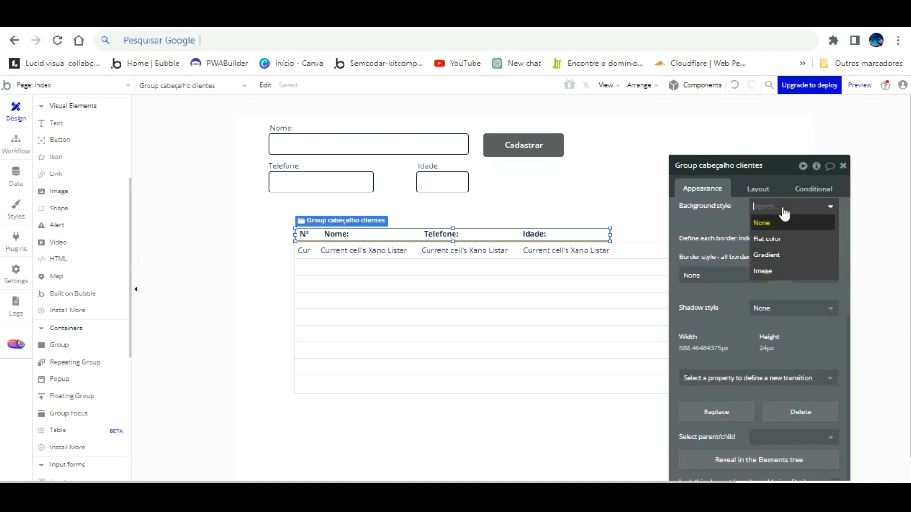
click(769, 234)
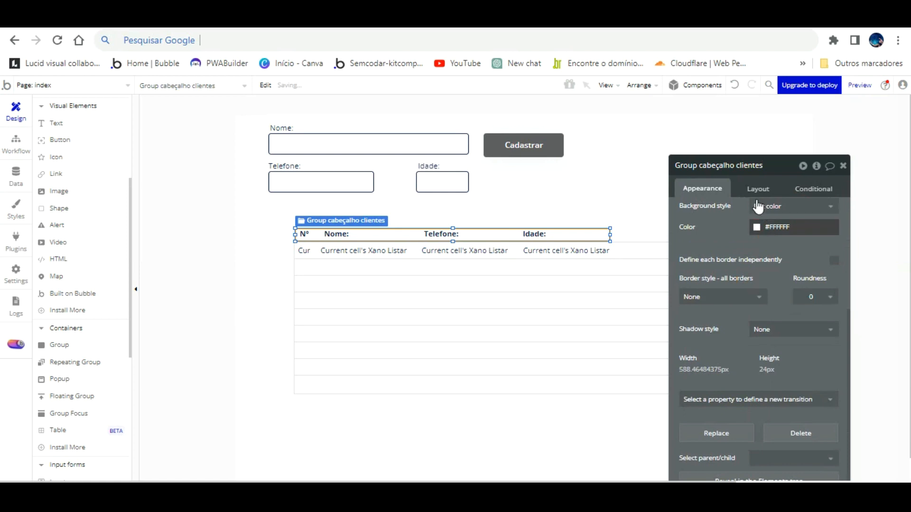
click(757, 227)
drag(775, 299, 760, 262)
drag(746, 217, 677, 374)
- Stretch the dark header bar across the full width of the client list
drag(610, 235, 754, 207)
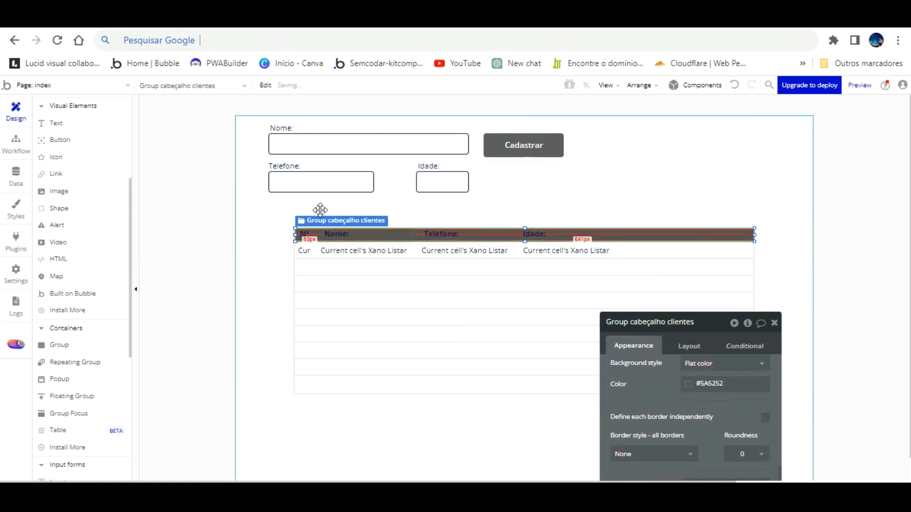
click(304, 234)
drag(693, 368, 640, 218)
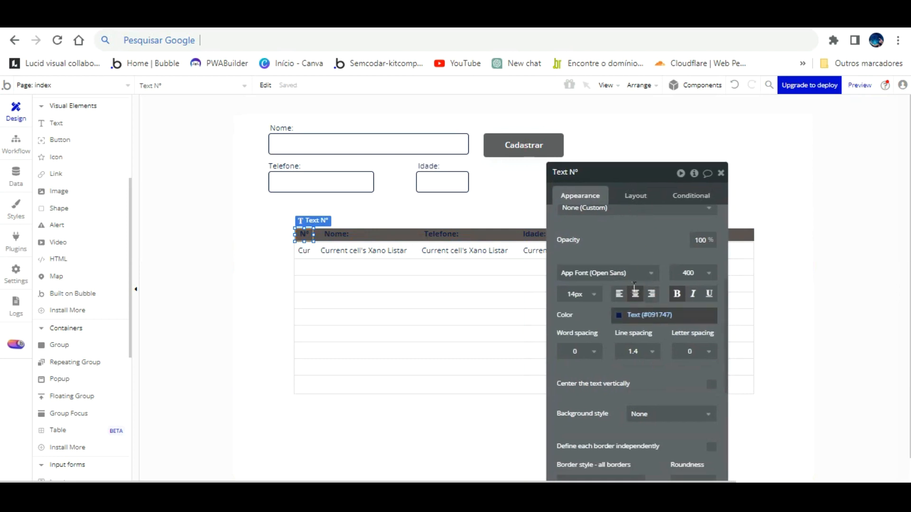
- Make the Nome:, Telefone: and Idade: header labels white
click(621, 315)
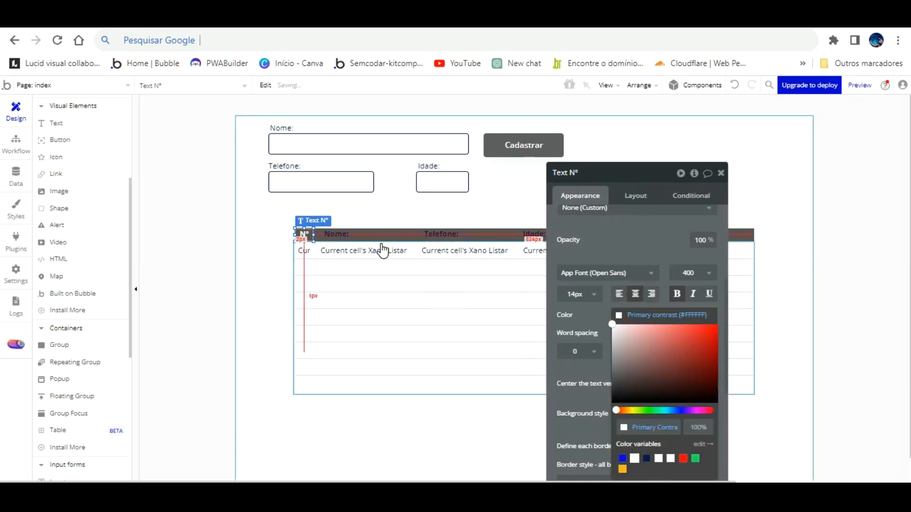
click(337, 234)
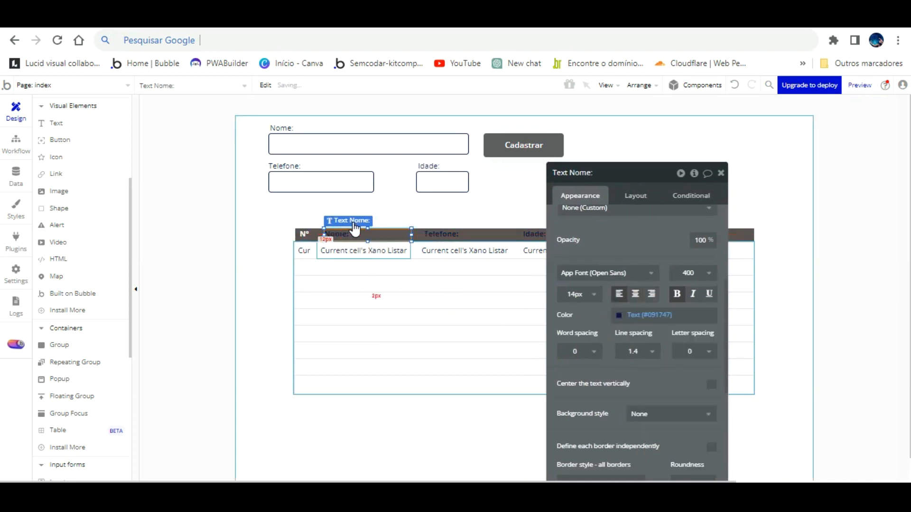
click(625, 317)
click(636, 456)
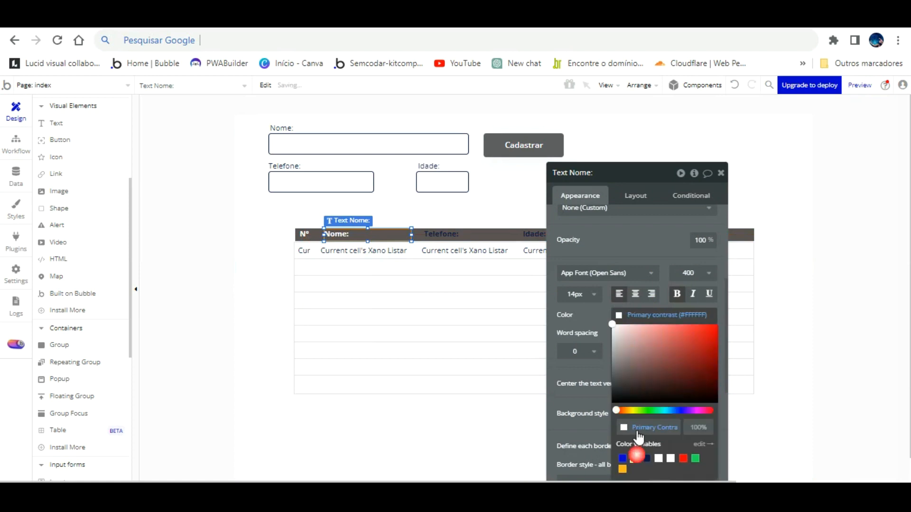
click(459, 236)
click(622, 314)
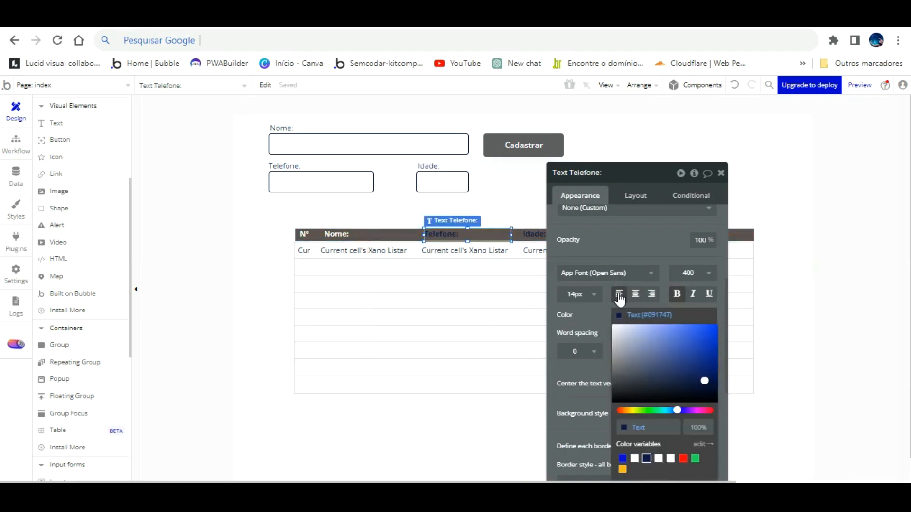
click(634, 458)
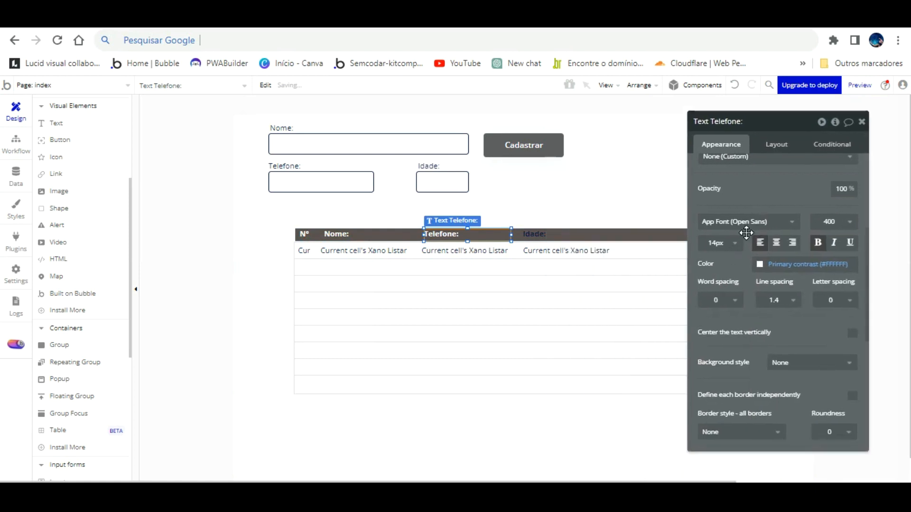
click(541, 235)
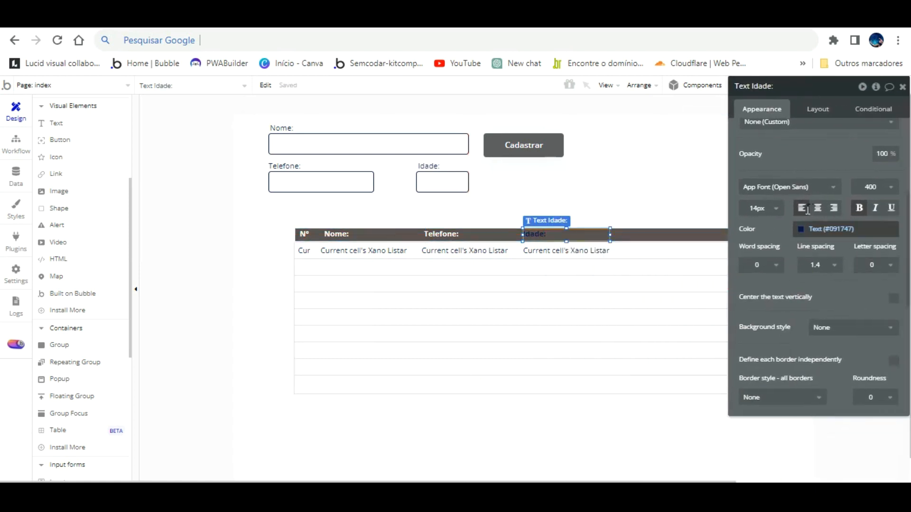
click(828, 229)
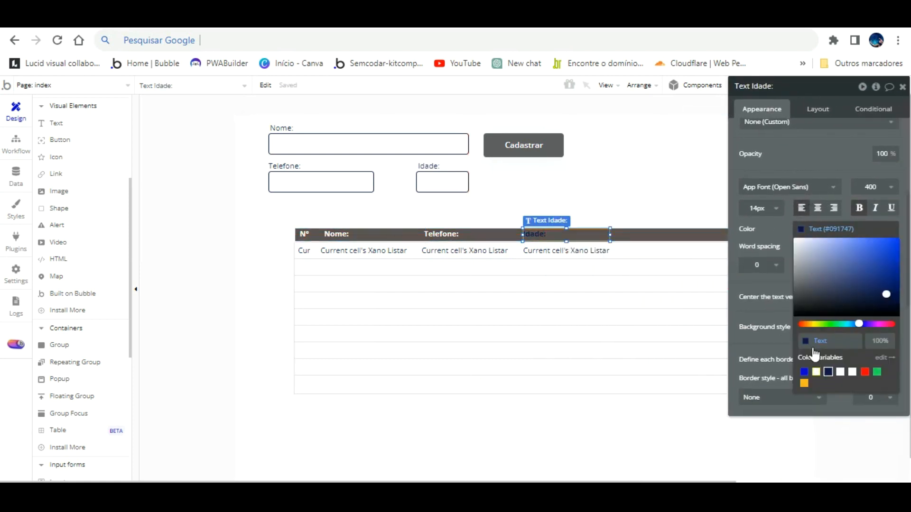
click(816, 371)
- Narrow the Idade: header label
click(689, 169)
drag(767, 161, 114, 209)
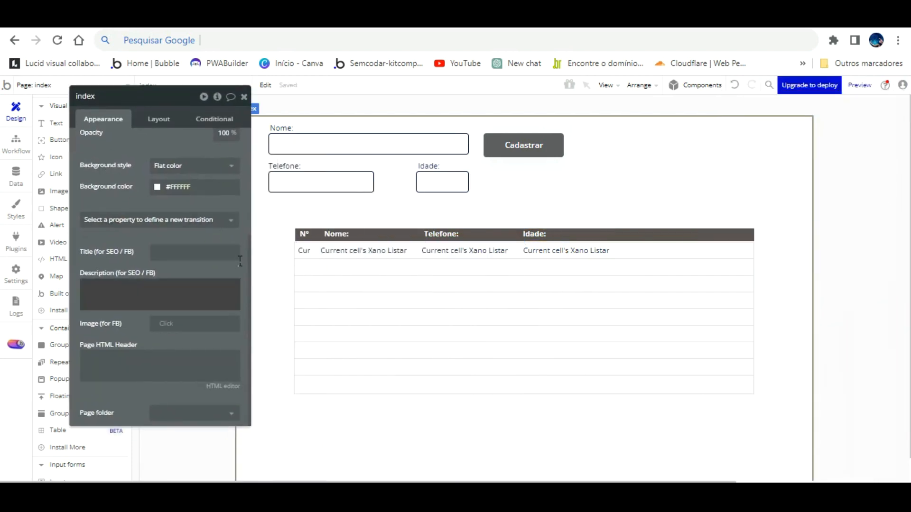
click(538, 233)
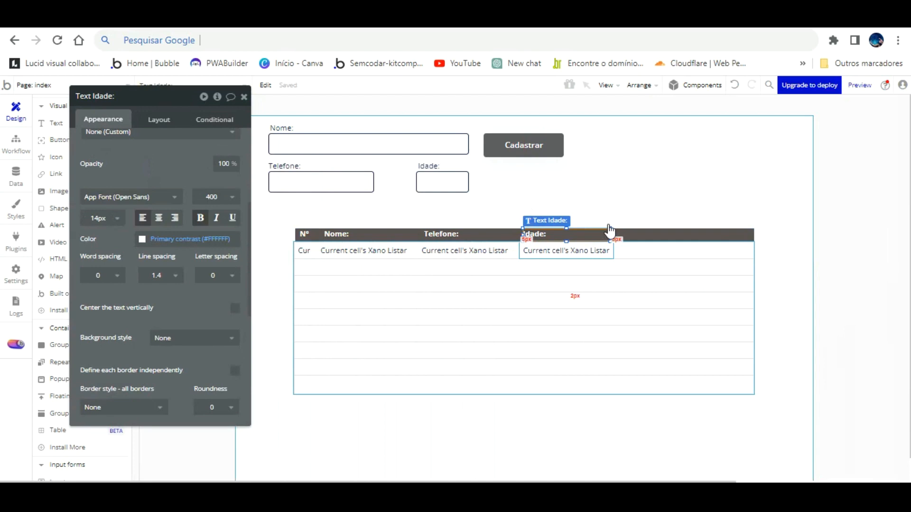
drag(609, 233, 671, 209)
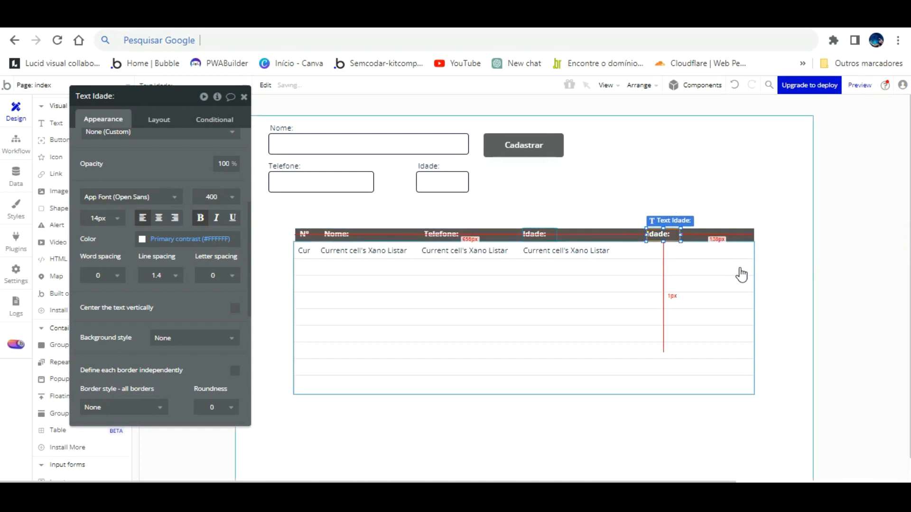
- Widen the client list to the right and stretch the header bar to match
click(747, 299)
drag(754, 294, 803, 292)
key(Left)
key(Left)
key(Left)
key(Left)
key(Left)
key(Left)
key(Left)
key(Left)
key(Left)
key(Left)
key(Left)
key(Left)
key(Left)
key(Left)
key(Left)
key(Left)
key(Left)
key(Left)
key(Left)
key(Left)
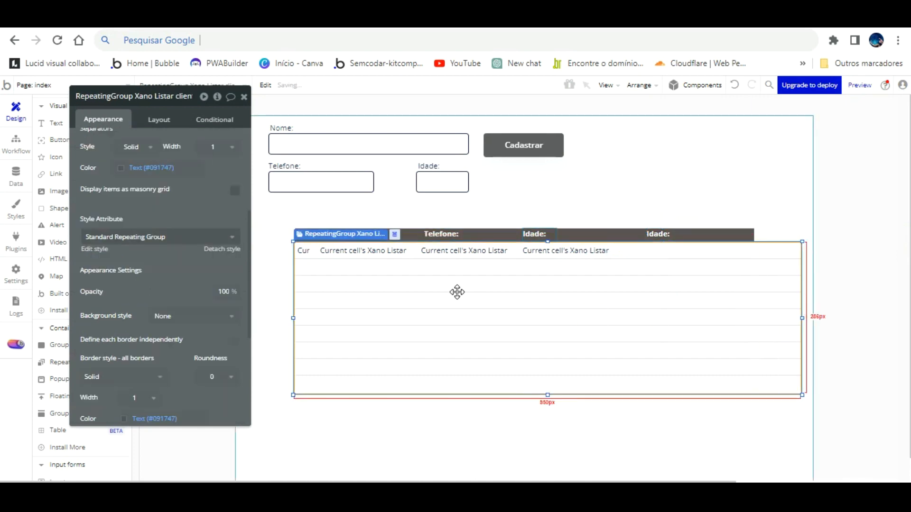
drag(765, 294, 801, 291)
click(751, 233)
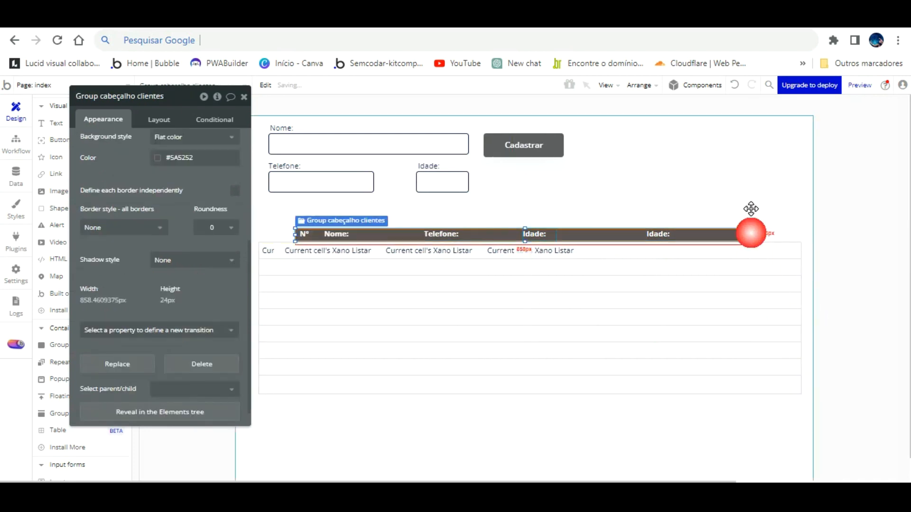
click(754, 208)
click(751, 208)
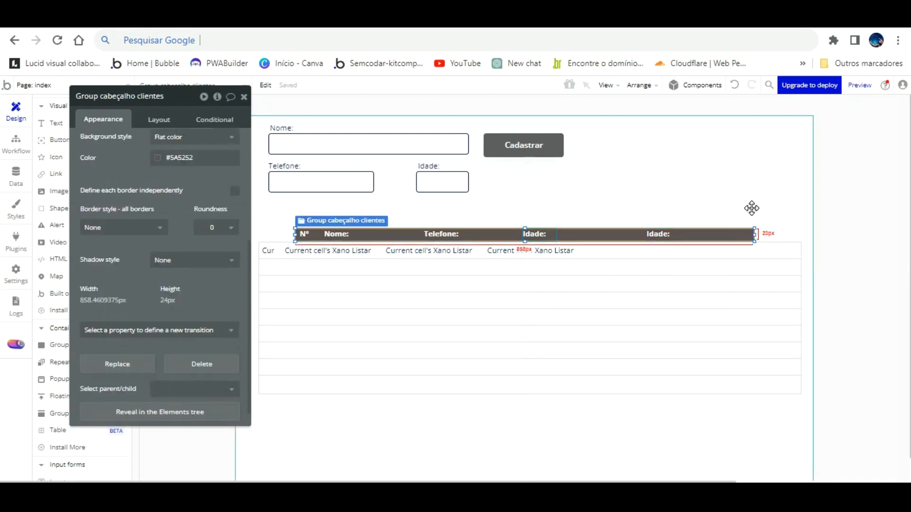
drag(751, 209, 800, 209)
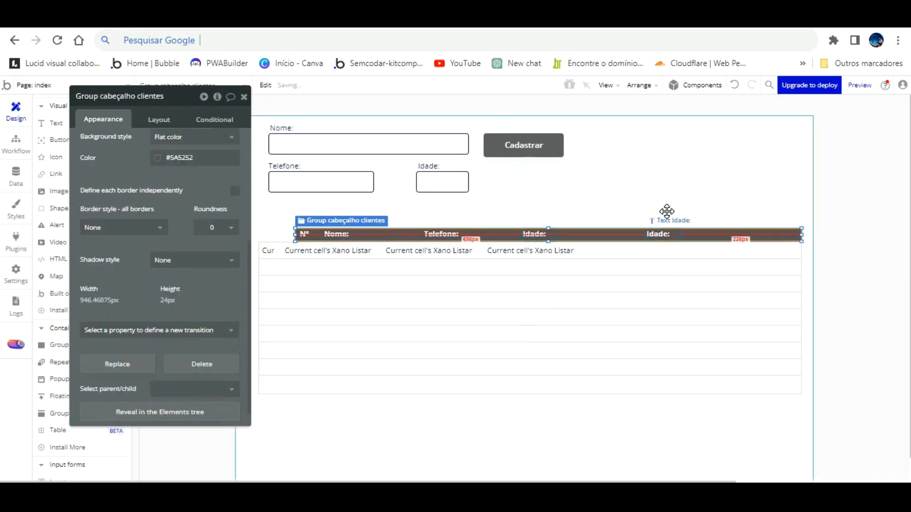
click(664, 218)
- Change the extra header label's text from Idade: to 'Editar:'
drag(140, 125, 170, 167)
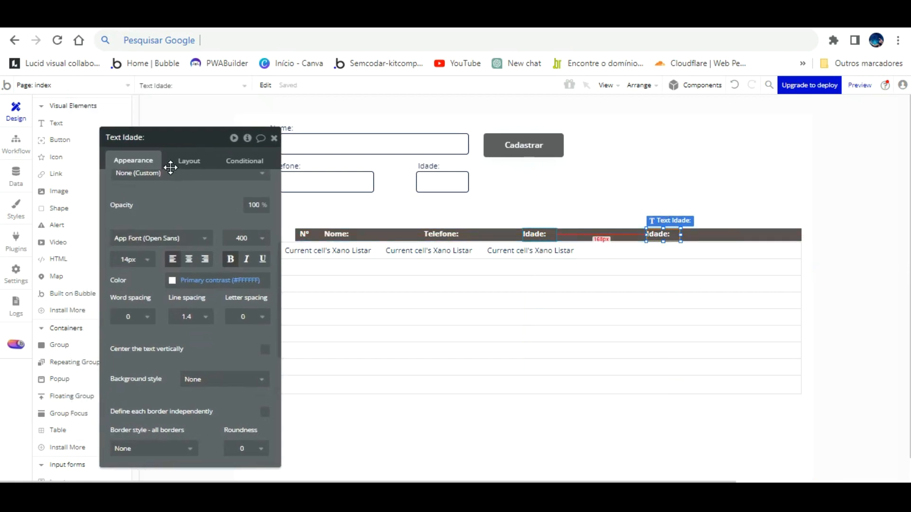
scroll(175, 165, up, 5)
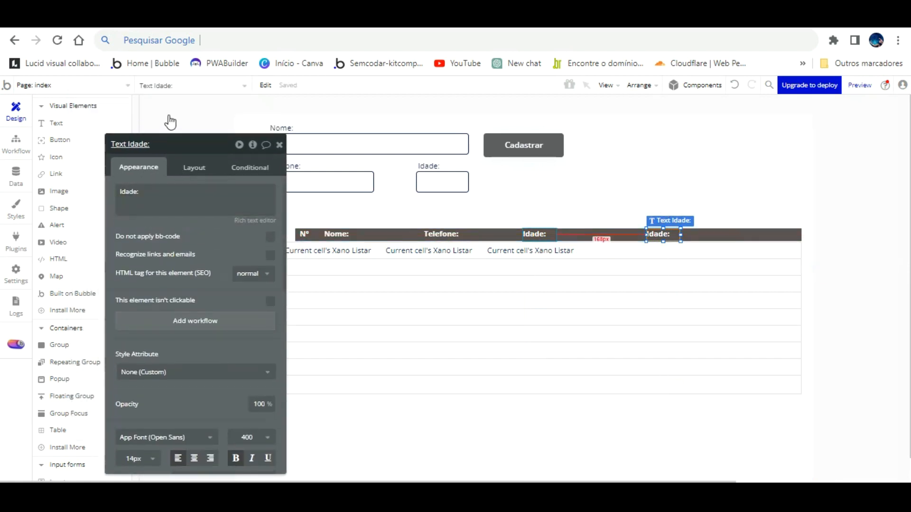
click(169, 144)
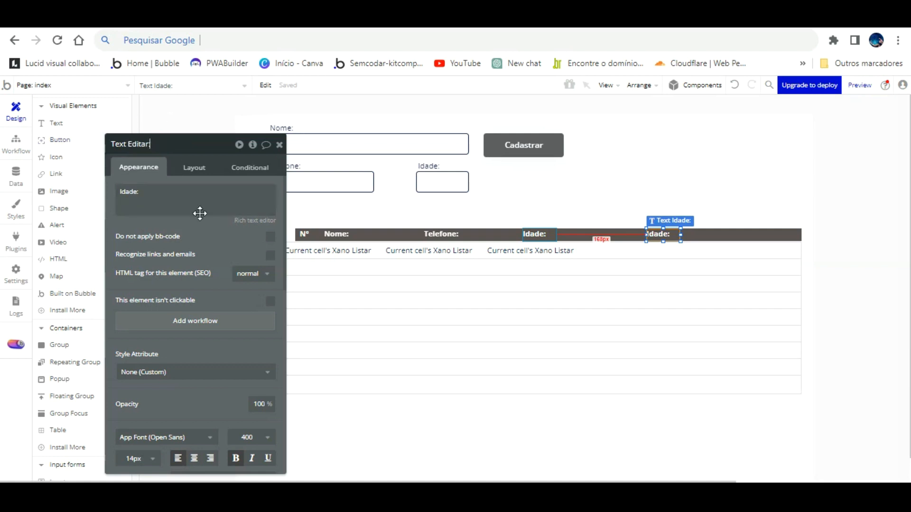
triple_click(152, 199)
text(Editar)
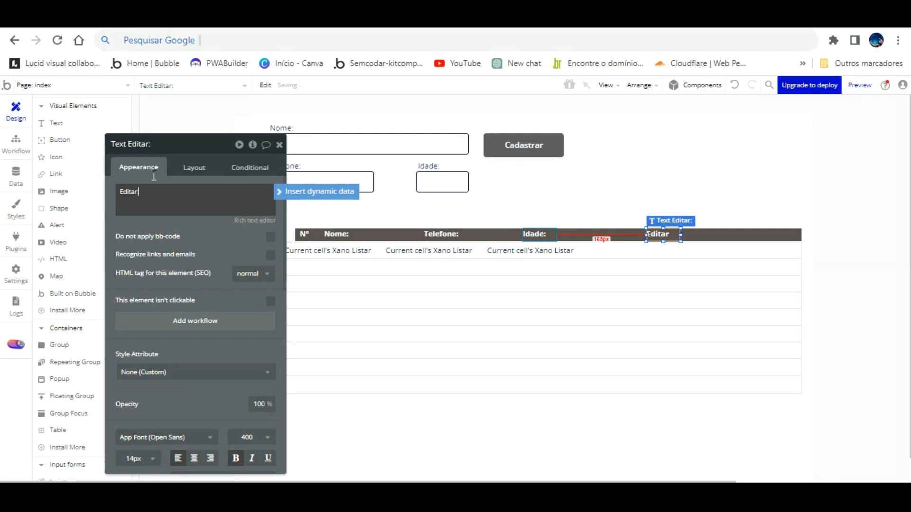
click(176, 219)
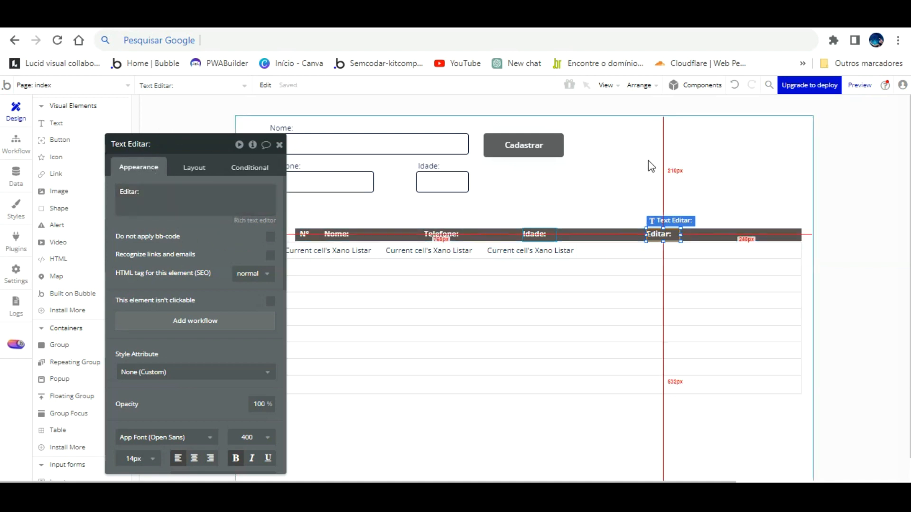
- Duplicate the Editar: label and place the copy at the header bar's far right
click(659, 185)
click(671, 212)
key(Right)
key(Right)
key(Right)
key(Right)
key(Right)
key(Right)
key(Right)
key(Right)
key(Right)
key(Right)
key(Right)
key(Right)
key(Right)
key(Right)
key(Right)
key(Right)
key(Right)
key(Right)
key(Right)
key(Right)
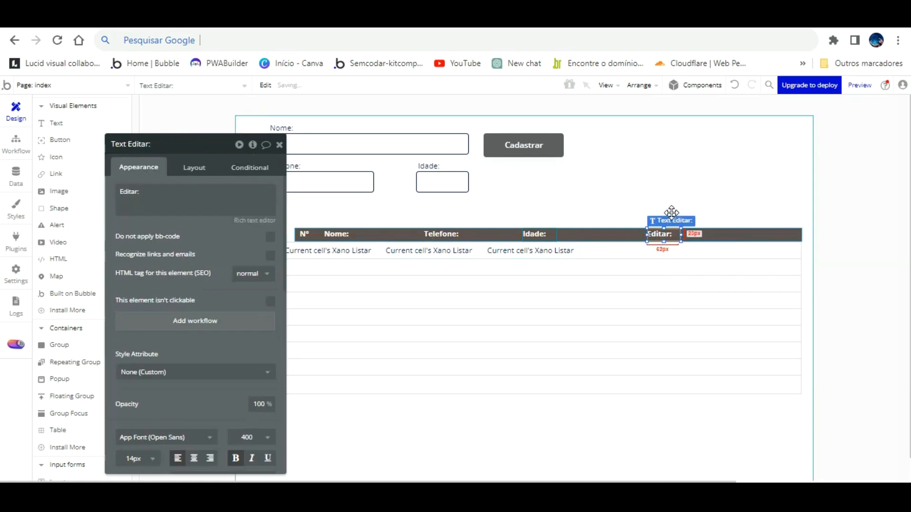
key(ctrl+c)
key(ctrl+v)
drag(691, 220, 762, 211)
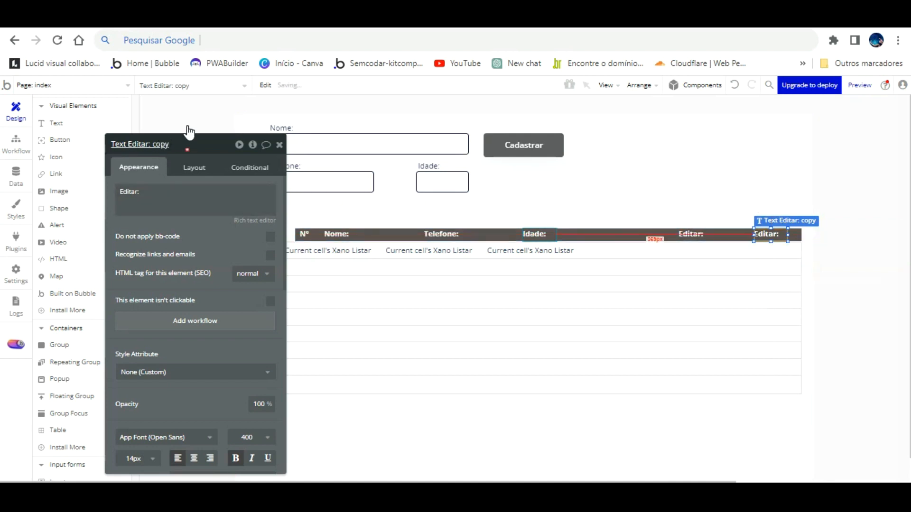
- Replace the copied label's text with 'Excluir:'
double_click(148, 196)
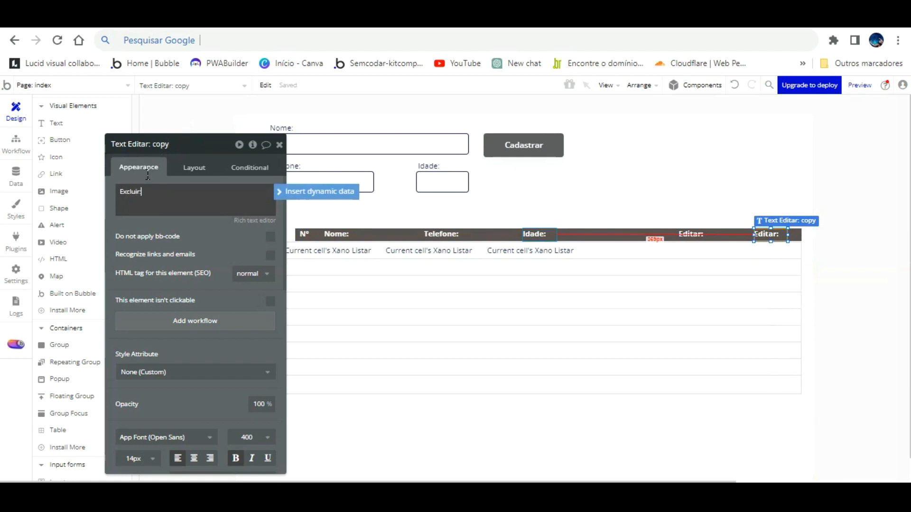
click(221, 218)
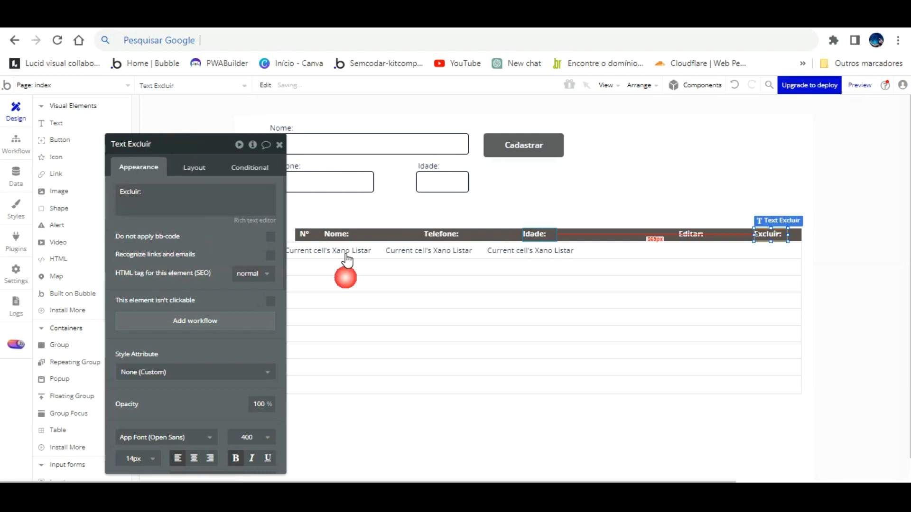
click(635, 262)
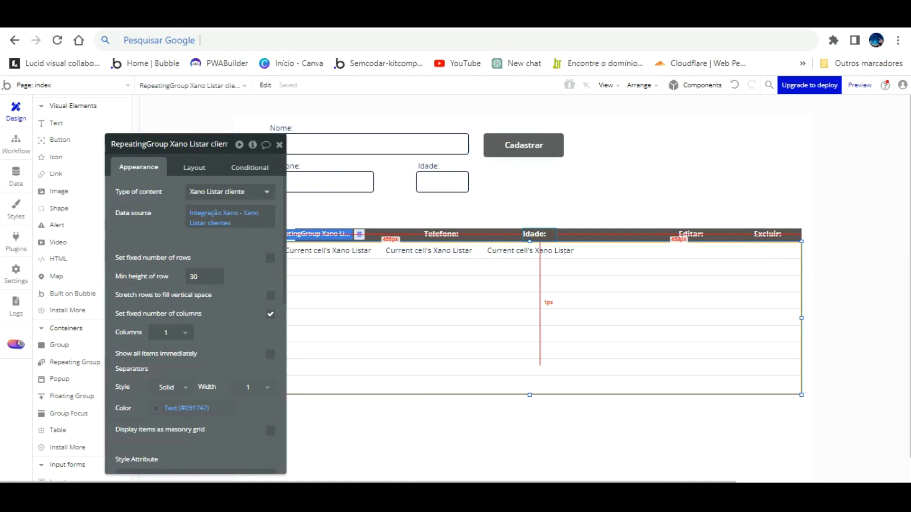
- Reload the live preview to check the full header, then close the client list's settings
click(337, 19)
key(F5)
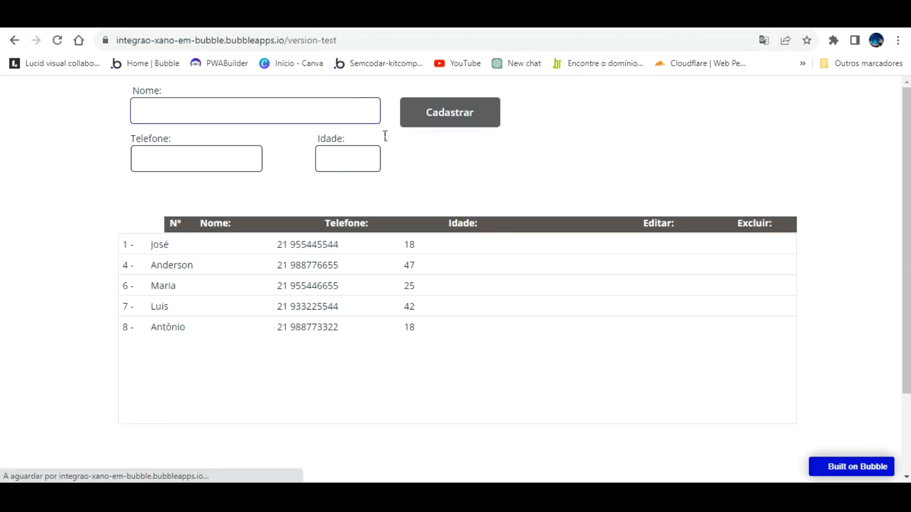
click(213, 19)
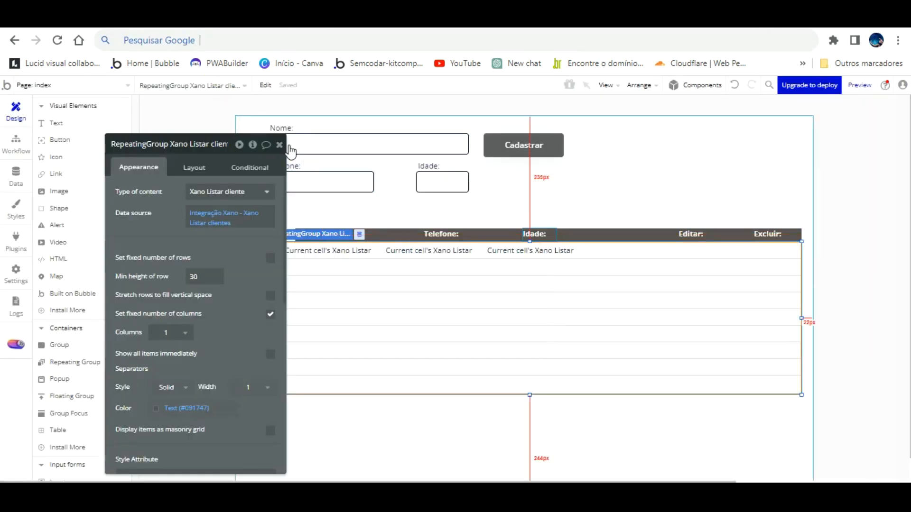
click(279, 144)
- Stretch the dark client header bar out to the list's right edge
click(373, 225)
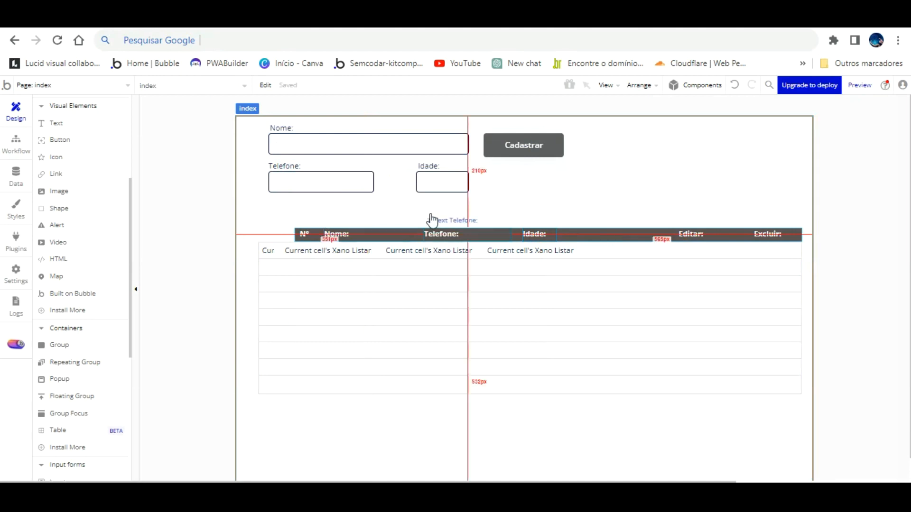
click(494, 214)
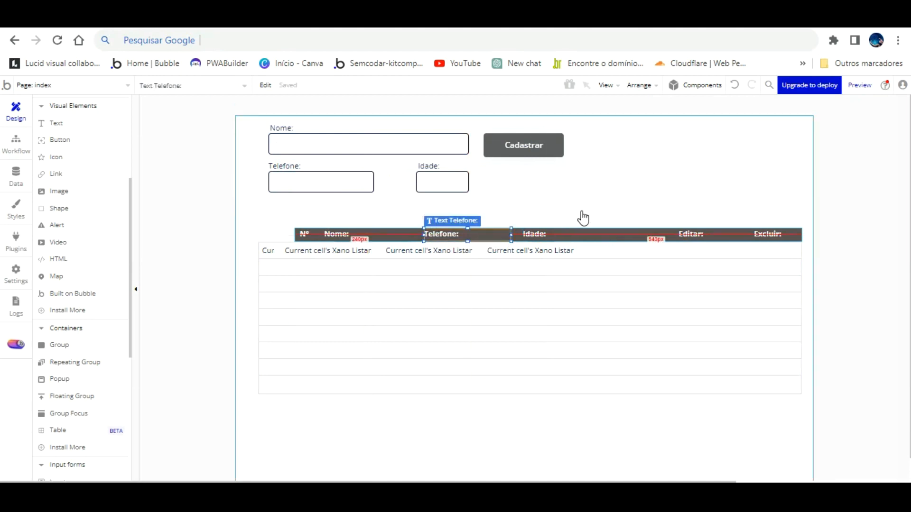
click(591, 233)
key(Left)
key(Left)
key(Left)
key(Left)
key(Left)
key(Left)
key(Left)
key(Left)
key(Left)
key(Left)
key(Left)
key(Left)
key(Left)
key(Left)
key(Left)
key(Left)
key(Left)
key(Left)
key(Left)
key(Left)
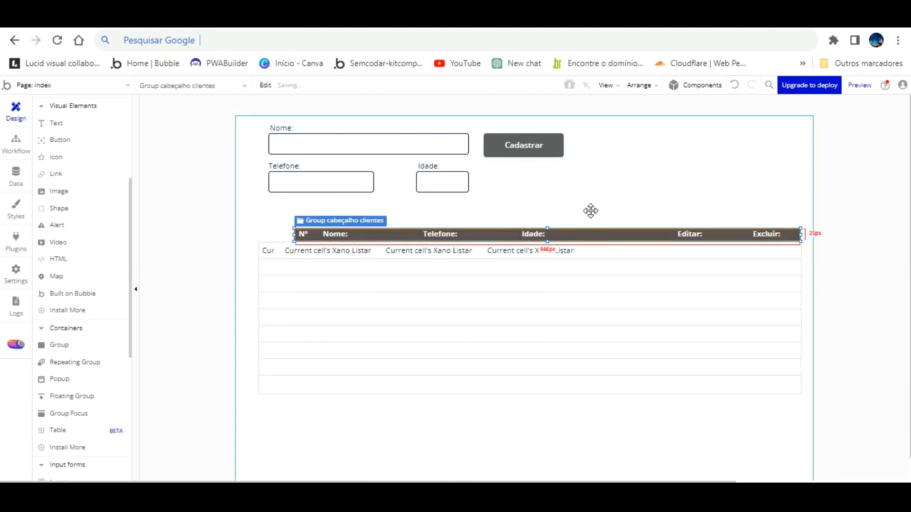
key(Left)
key(Left)
key(Left)
key(Left)
key(Left)
key(Left)
key(Left)
key(Left)
key(Left)
key(Left)
key(Left)
key(Left)
key(Left)
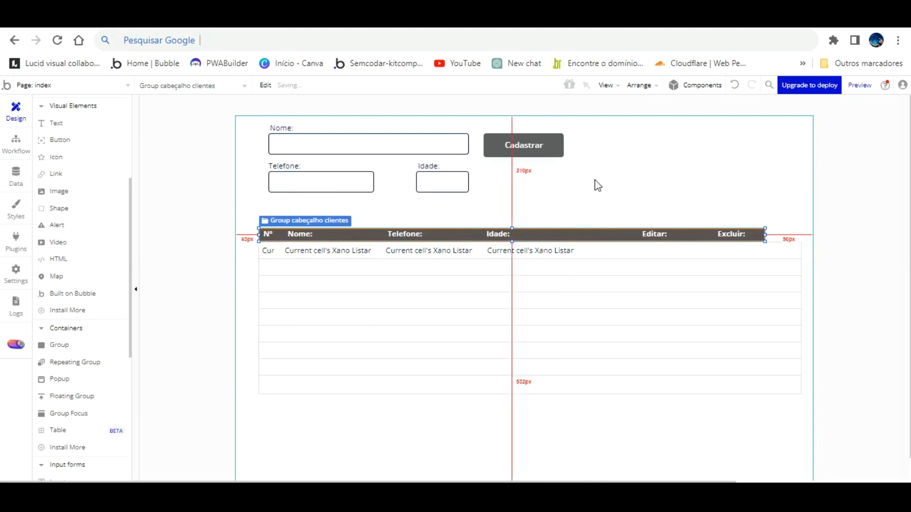
click(597, 162)
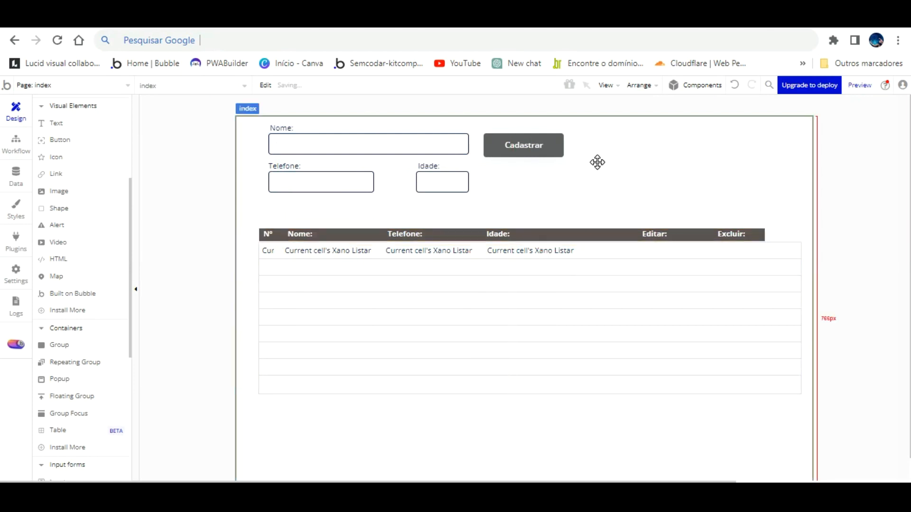
click(760, 210)
drag(764, 209, 801, 206)
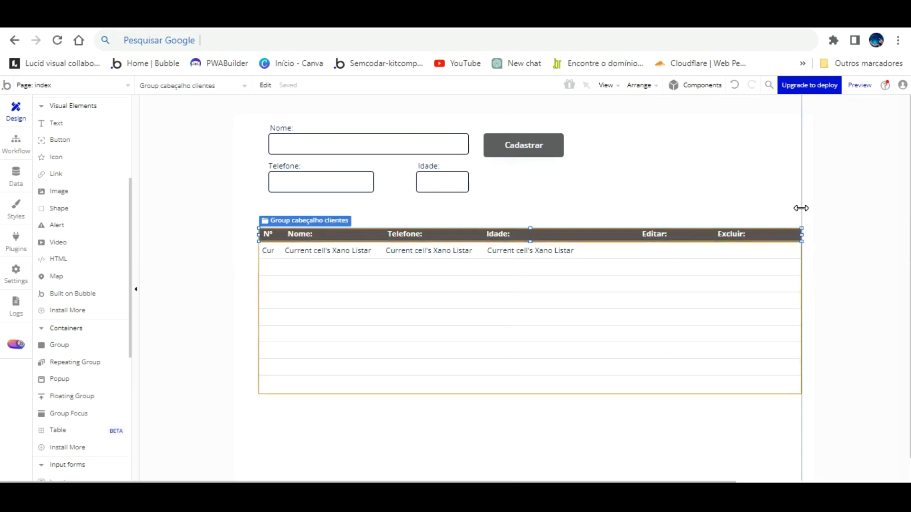
- Shift the Excluir: and Editar: header labels toward the header's right end
click(745, 232)
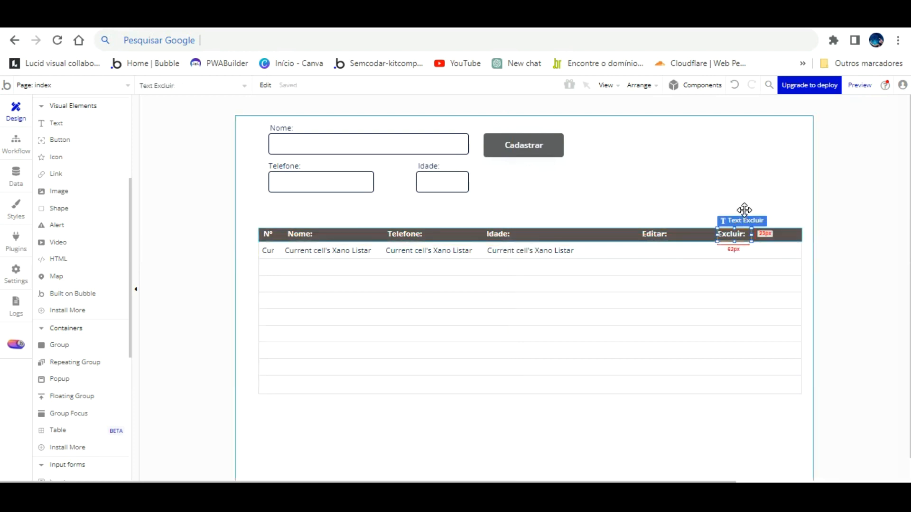
key(Right)
key(shift+Right)
key(shift+Right)
key(shift+Right)
key(shift+Right)
key(shift+Right)
key(shift+Right)
key(shift+Right)
key(shift+Right)
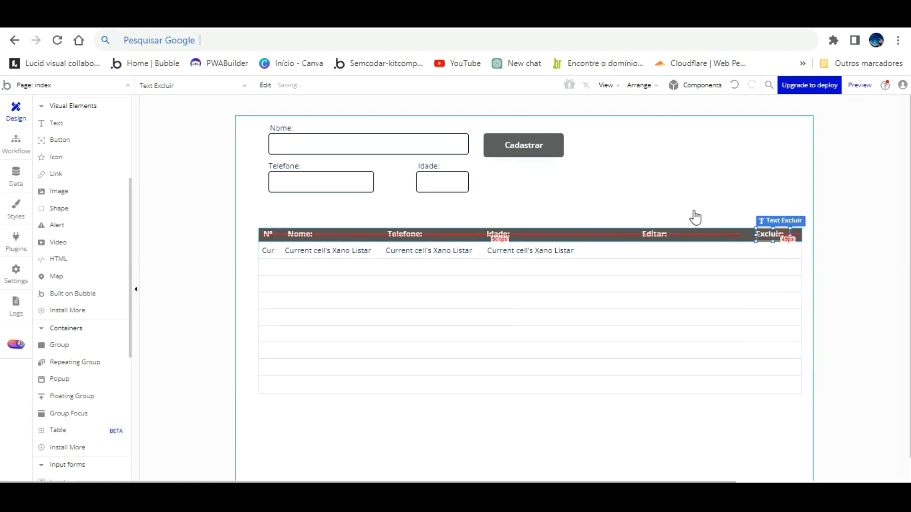
drag(662, 209, 679, 208)
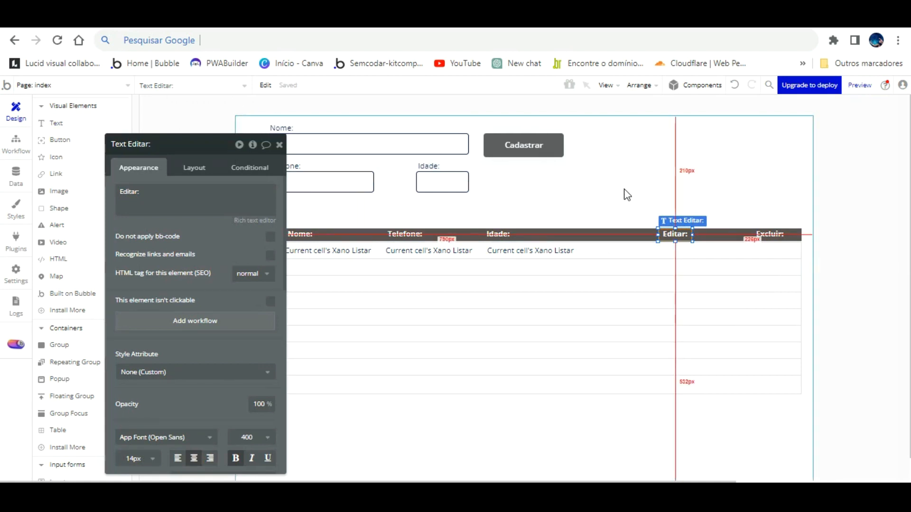
click(677, 192)
drag(677, 231, 698, 230)
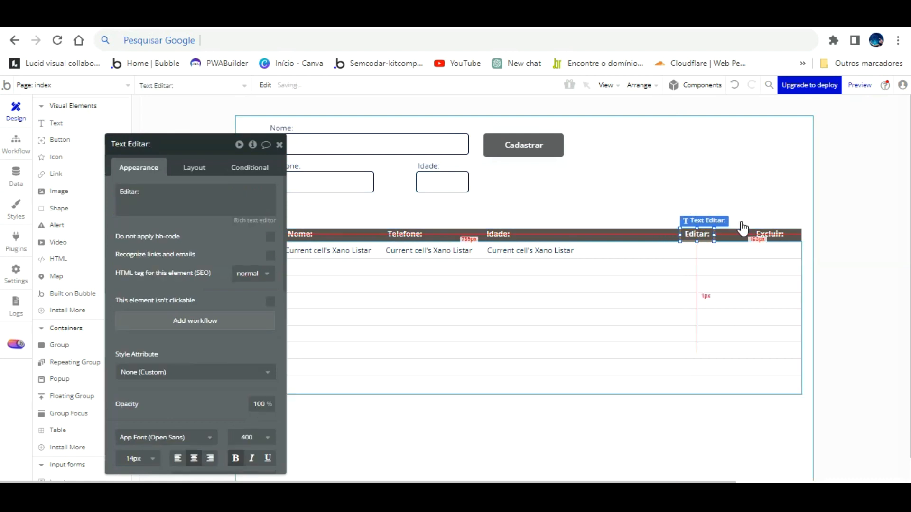
mouse_move(773, 233)
mouse_down()
mouse_move(785, 233)
mouse_move(768, 231)
mouse_up()
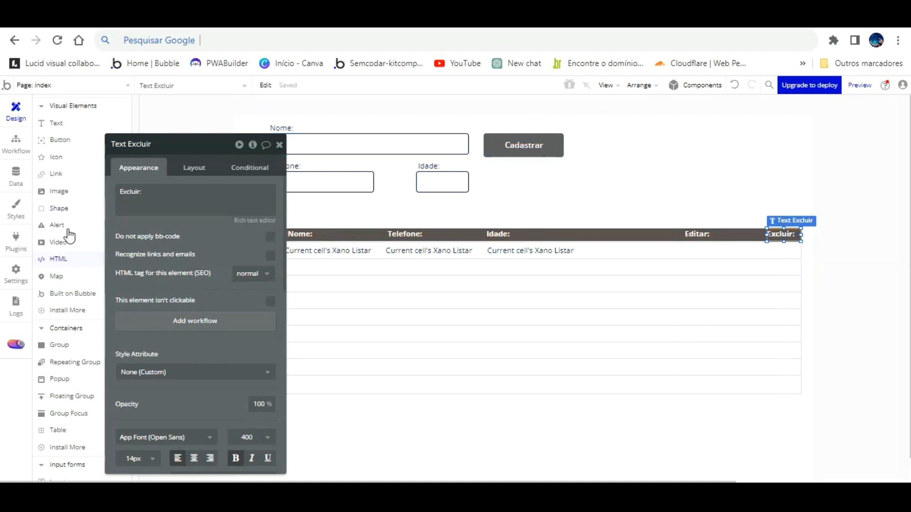
- Place an icon in the Excluir column and set it to the outlined trash icon (fa-trash-o)
scroll(61, 163, up, 4)
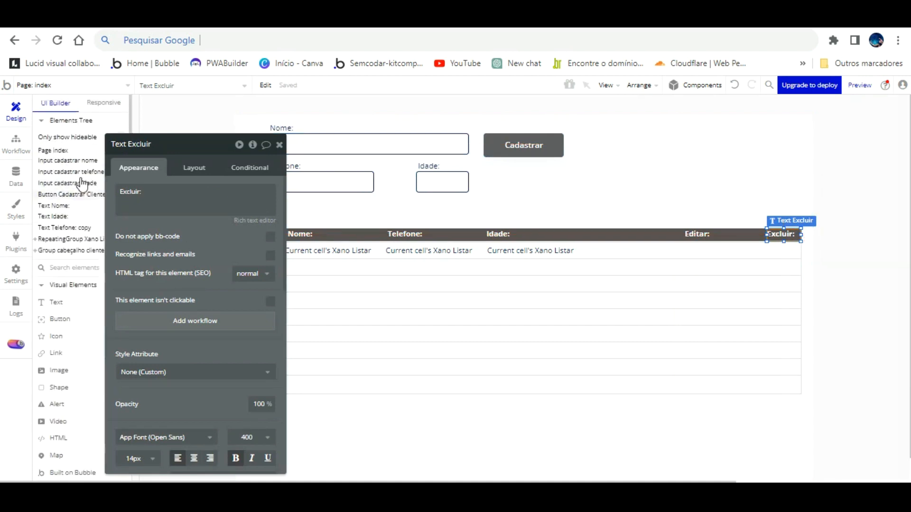
click(57, 311)
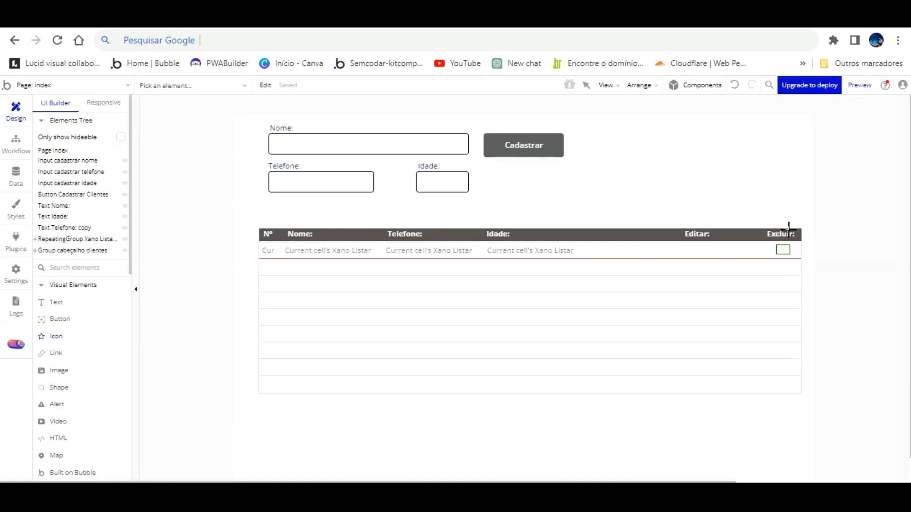
click(788, 252)
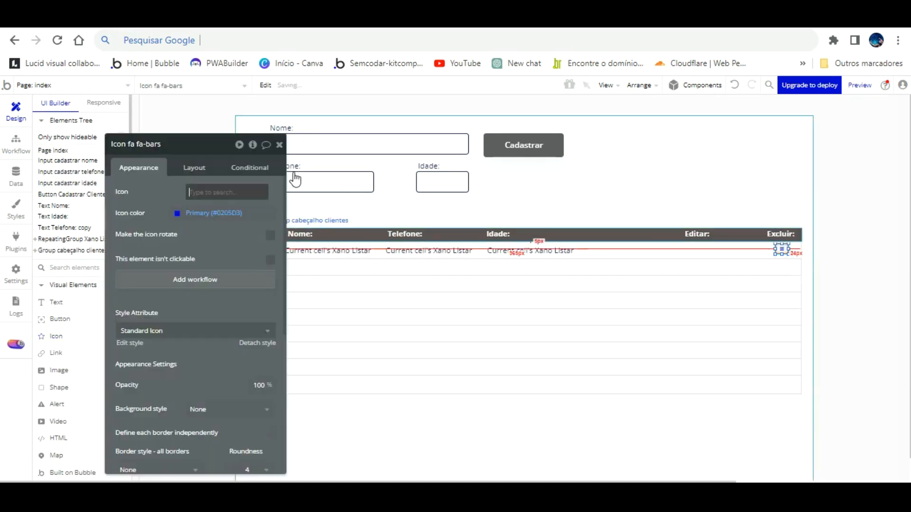
click(201, 192)
text(trash)
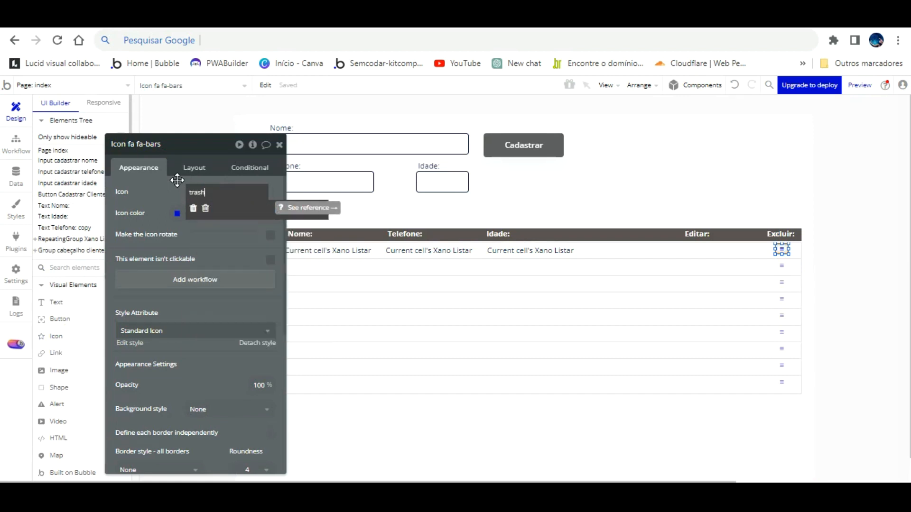
click(206, 208)
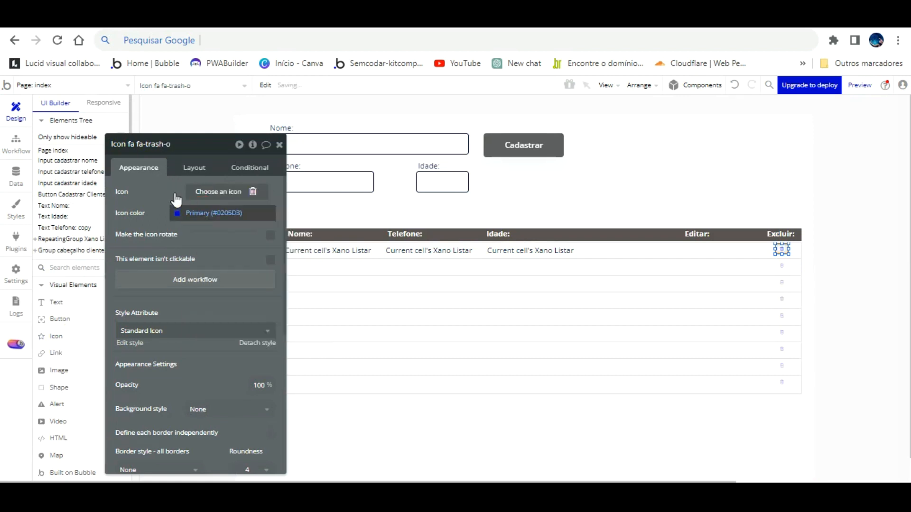
- Colour the trash icon red using the Destructive colour
click(177, 212)
click(241, 356)
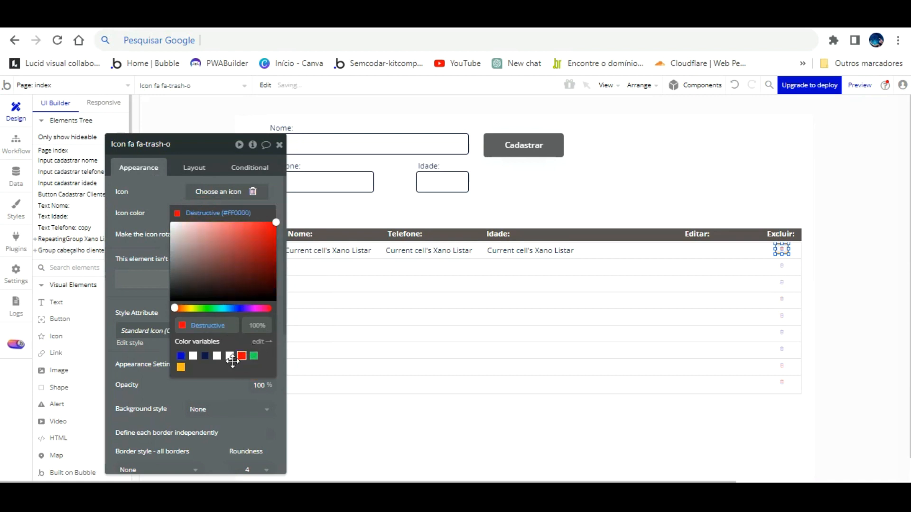
click(147, 274)
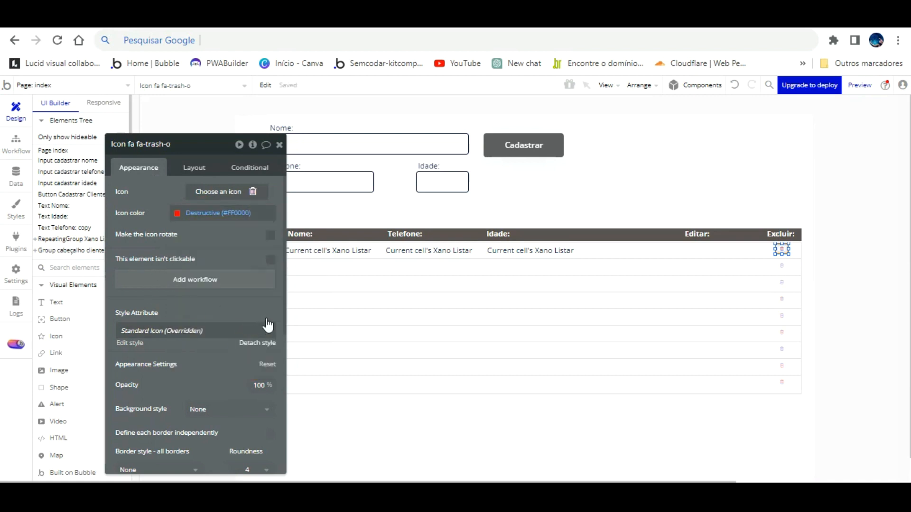
click(262, 341)
click(194, 168)
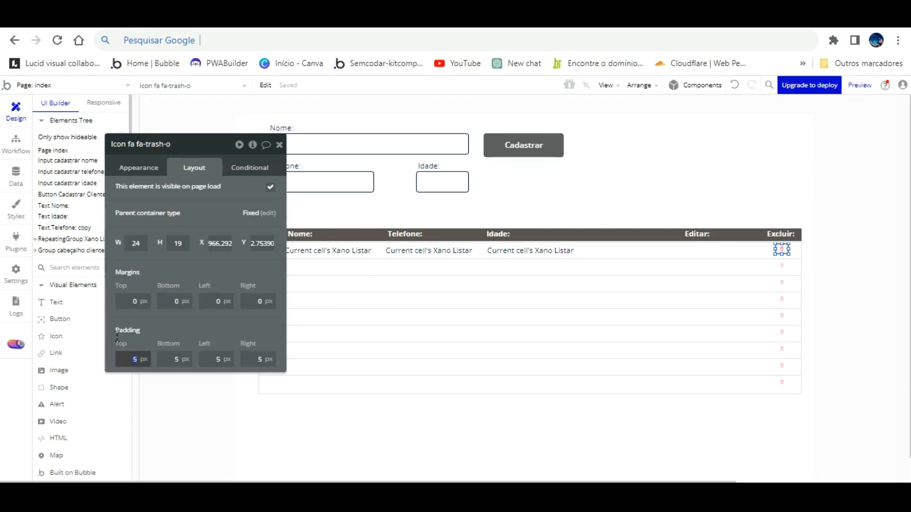
- Set all of the trash icon's padding values to 0
key(Tab)
text(0)
key(Tab)
text(0)
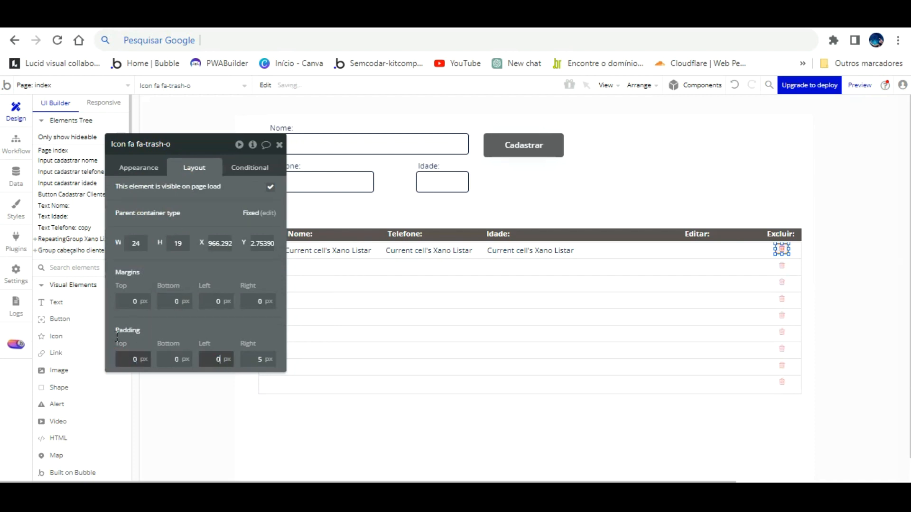
key(Tab)
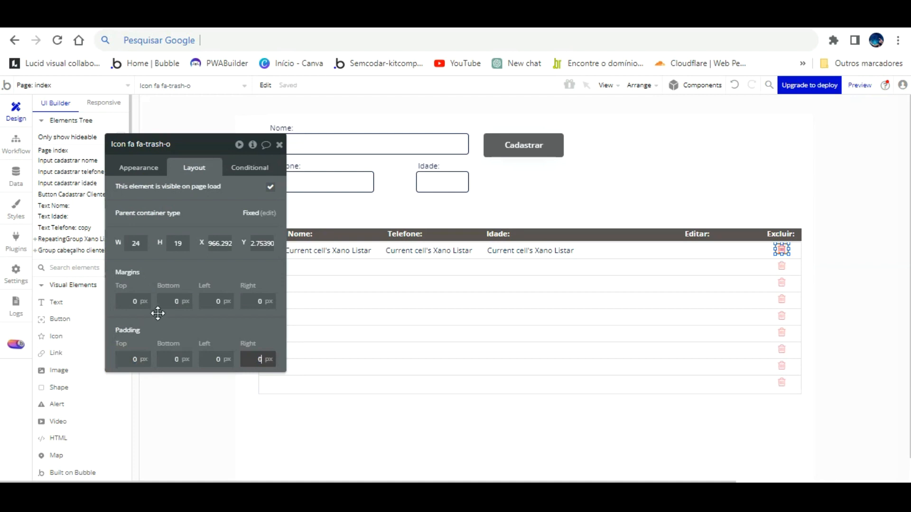
click(187, 329)
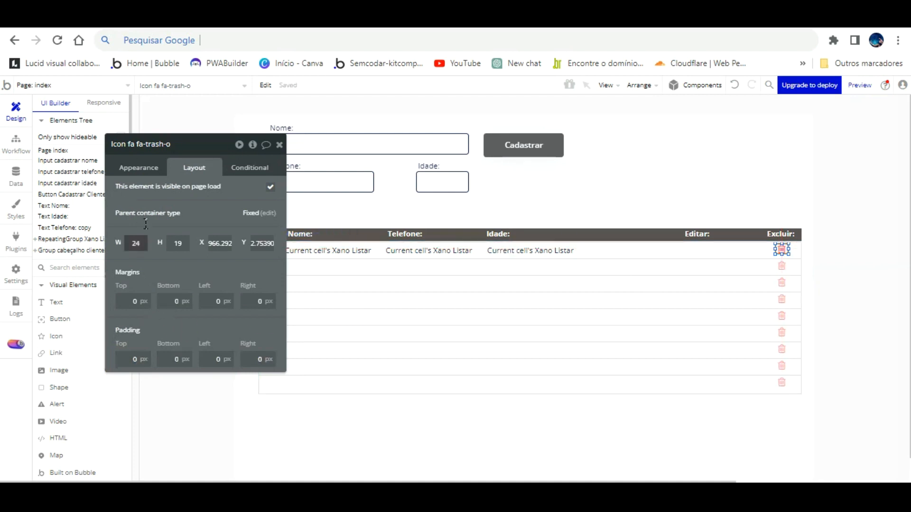
- Size the trash icon 28 × 28 and align it to the top of the row
click(115, 224)
text(28)
click(181, 243)
double_click(171, 243)
text(28)
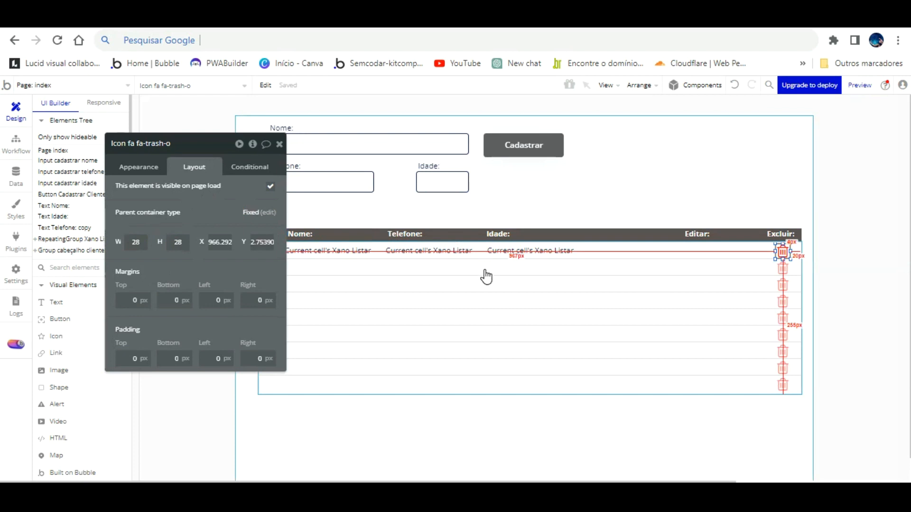
key(Up)
key(Up)
key(Up)
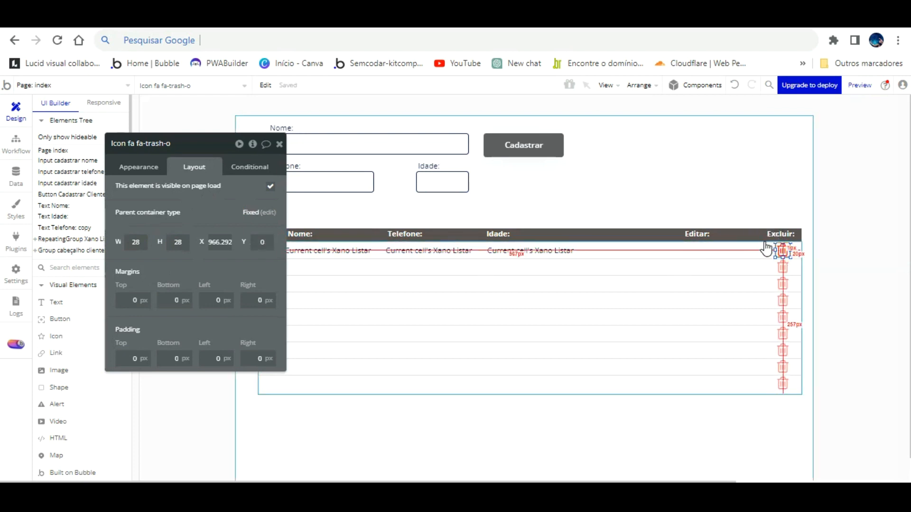
click(553, 286)
click(279, 142)
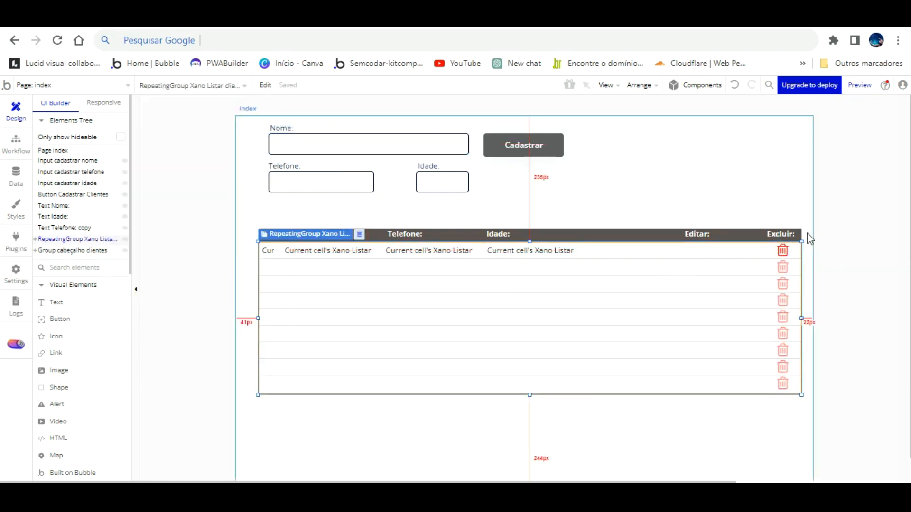
- Refresh the version-test preview tab to load the latest changes
key(ctrl+Tab)
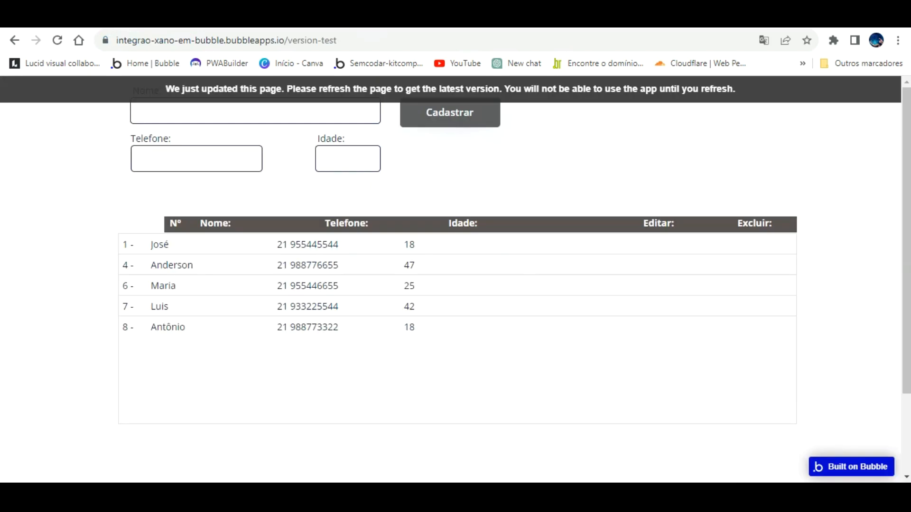
key(F5)
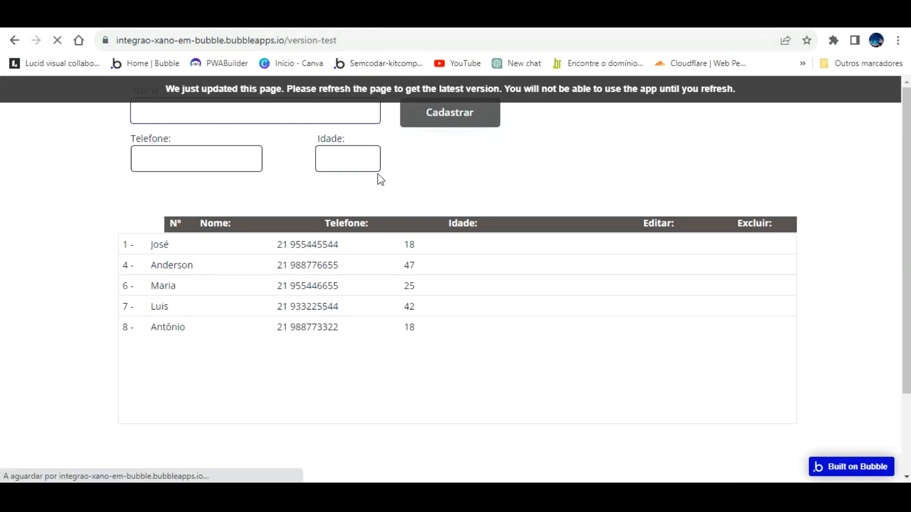
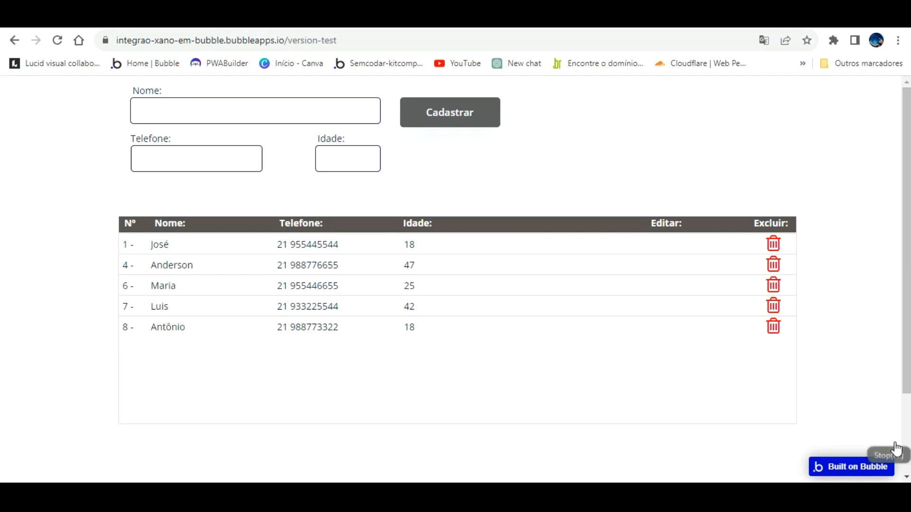
- Return from the app preview to the Bubble editor's Design view of the index page
click(209, 15)
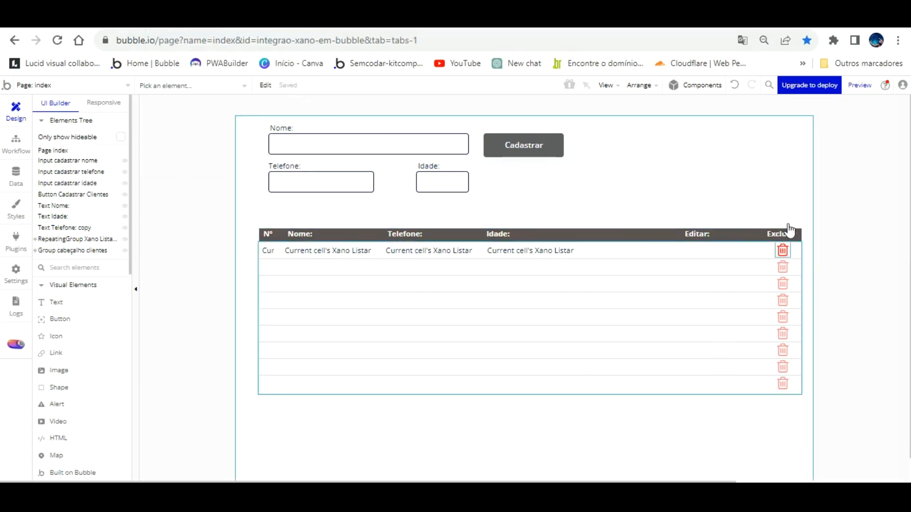
- Create a click workflow for the trash icon, then bring up the API Connector plugin settings
double_click(782, 250)
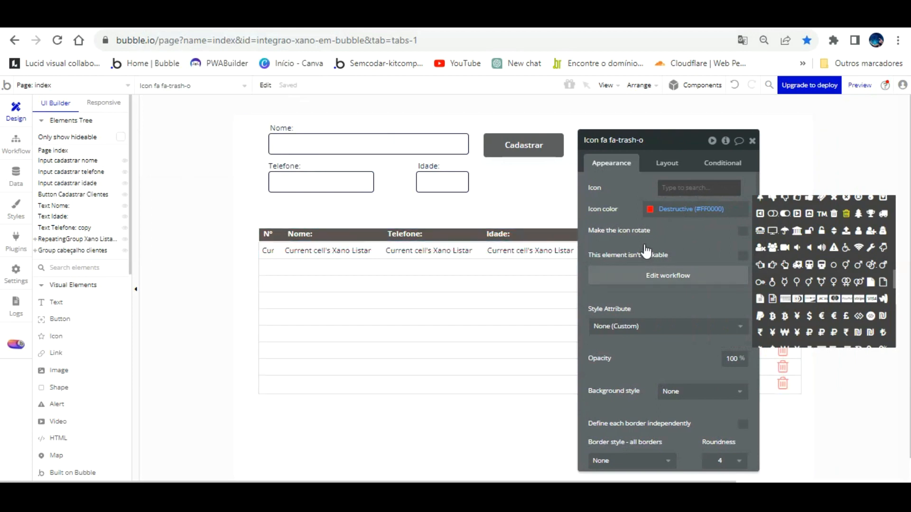
click(611, 272)
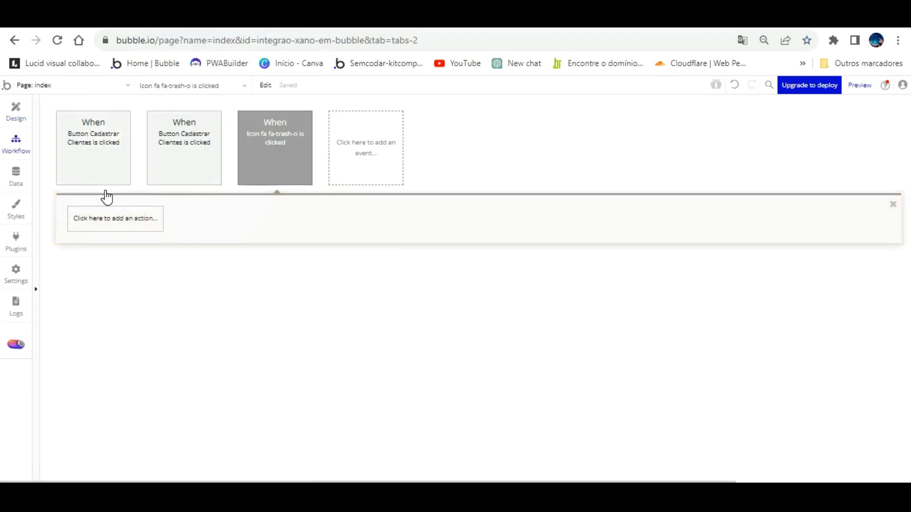
click(106, 215)
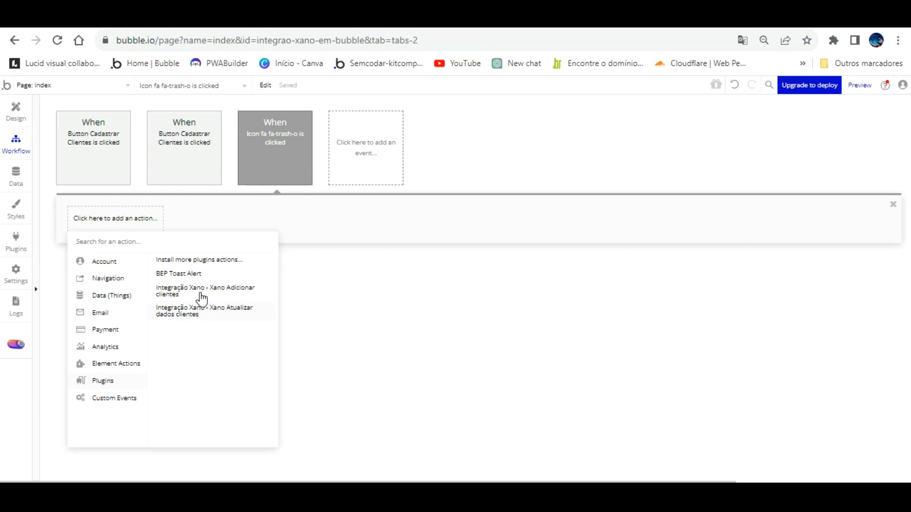
click(23, 219)
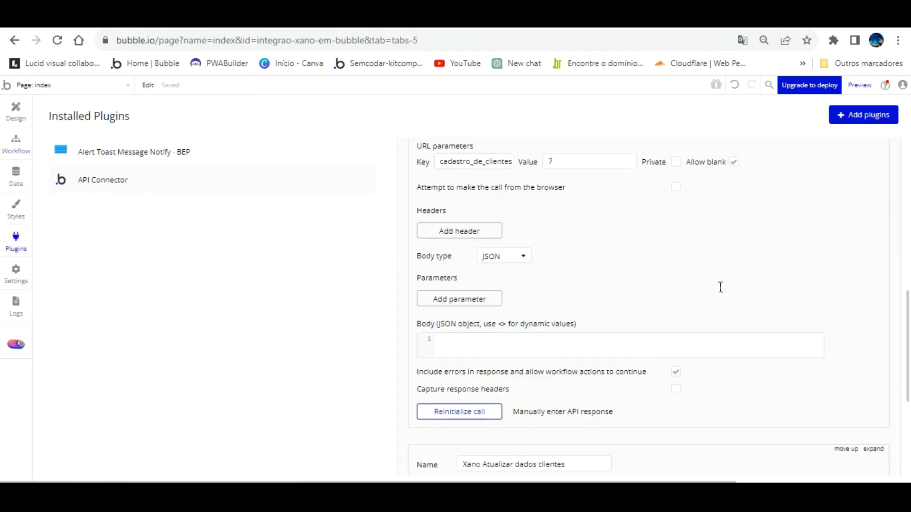
- Change the Xano Deletar Clientes call's Use as setting from Data to Action
scroll(720, 287, up, 5)
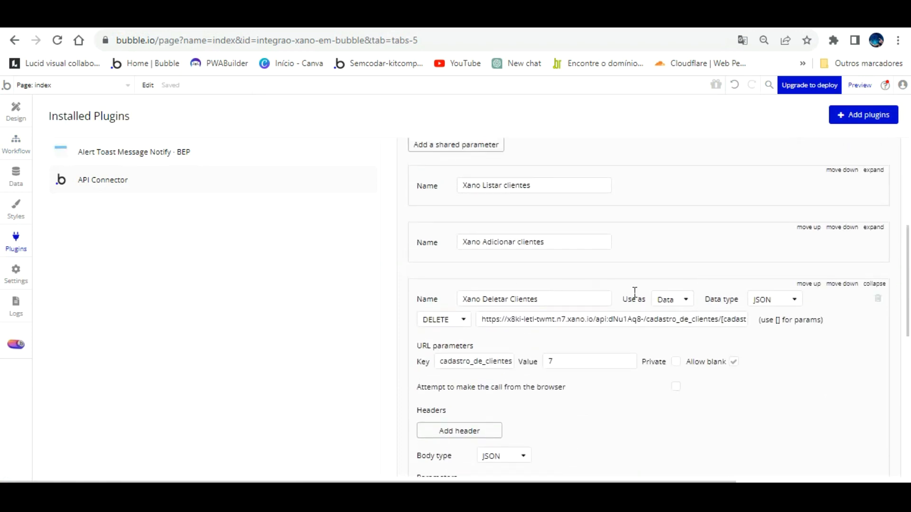
scroll(634, 291, down, 5)
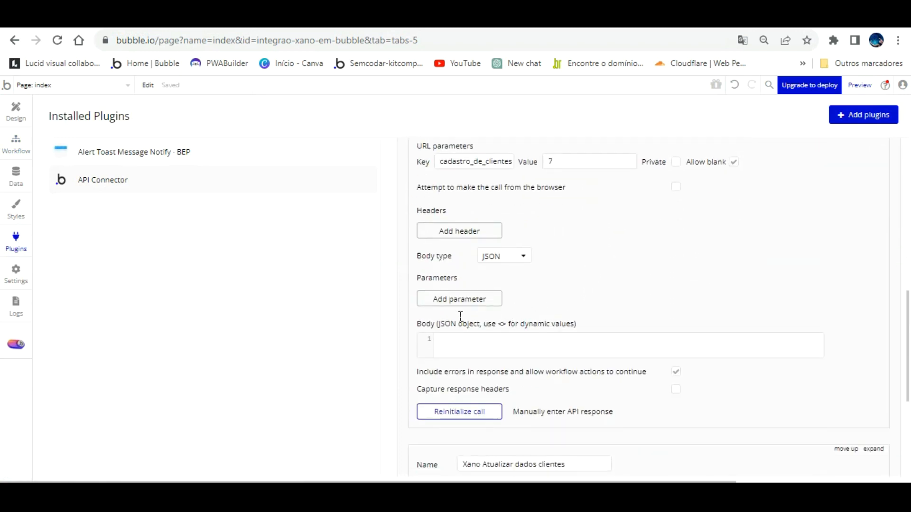
scroll(660, 256, up, 5)
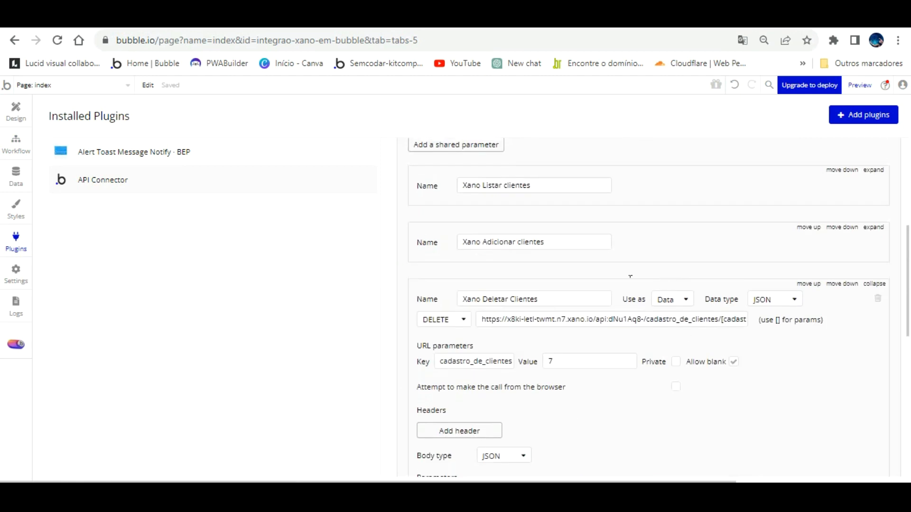
click(673, 299)
click(673, 326)
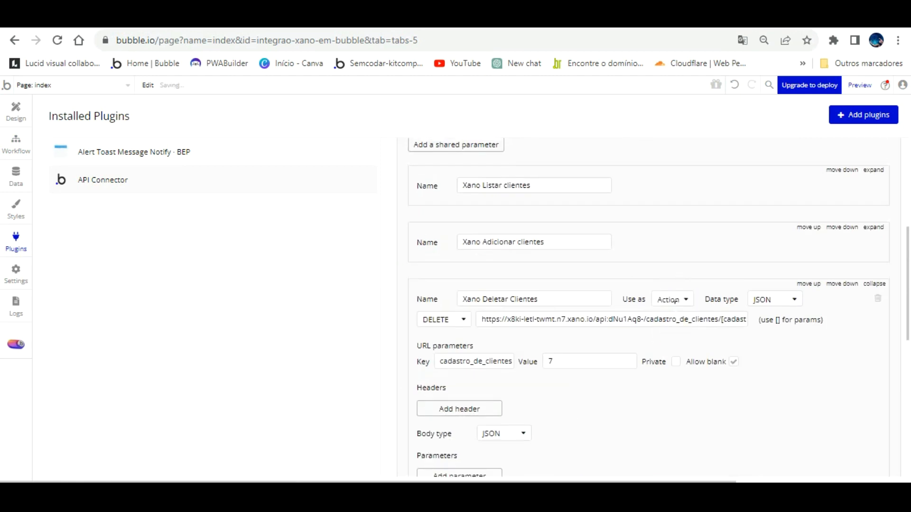
click(784, 346)
- Reload the Xano clients table, then go back to the API Connector settings
click(442, 29)
click(57, 39)
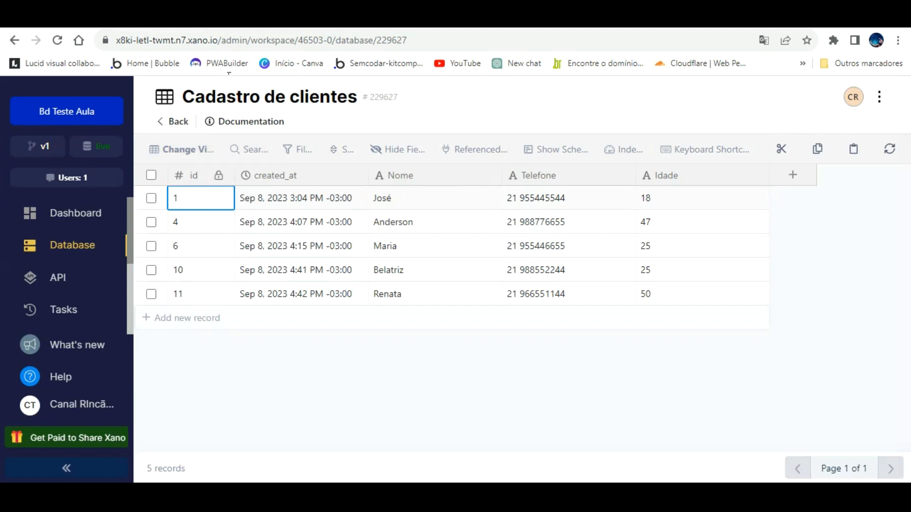
click(204, 19)
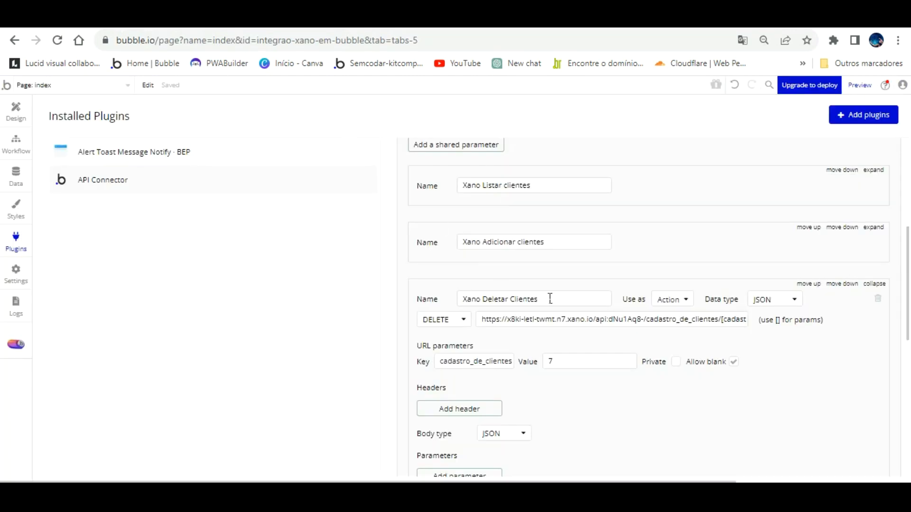
- Set the delete call's test id to 11, reinitialize it, save returned values, and return to workflows
click(582, 361)
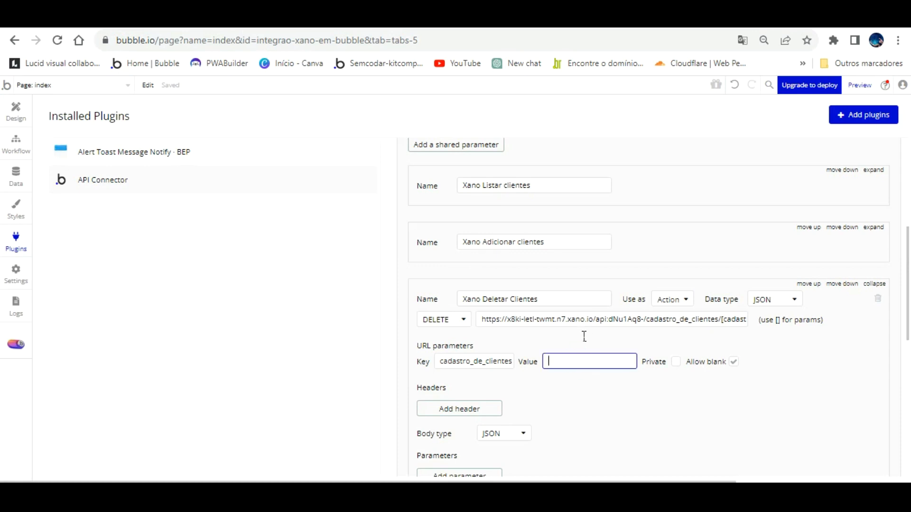
click(594, 373)
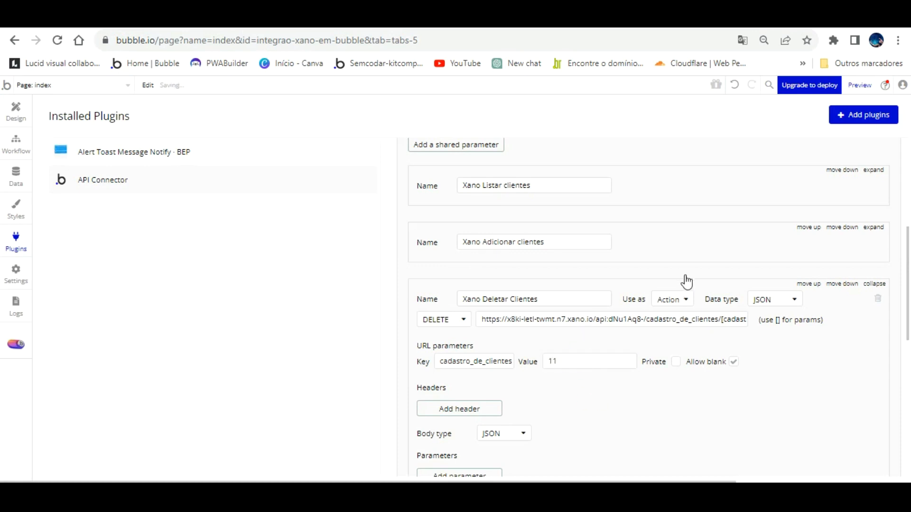
scroll(645, 358, down, 4)
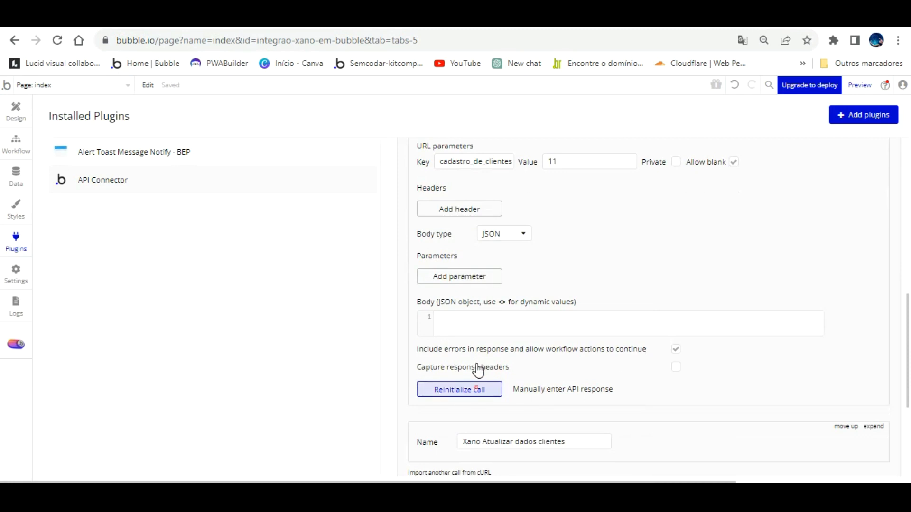
click(477, 388)
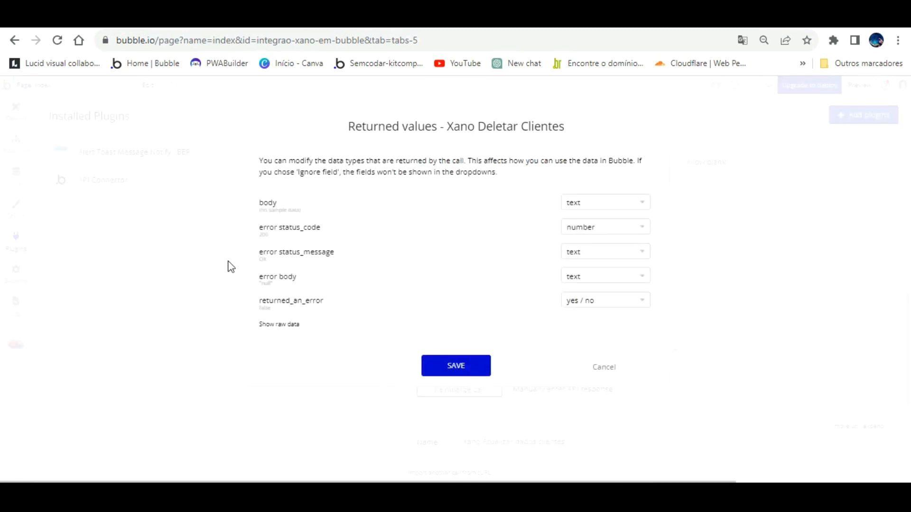
click(467, 361)
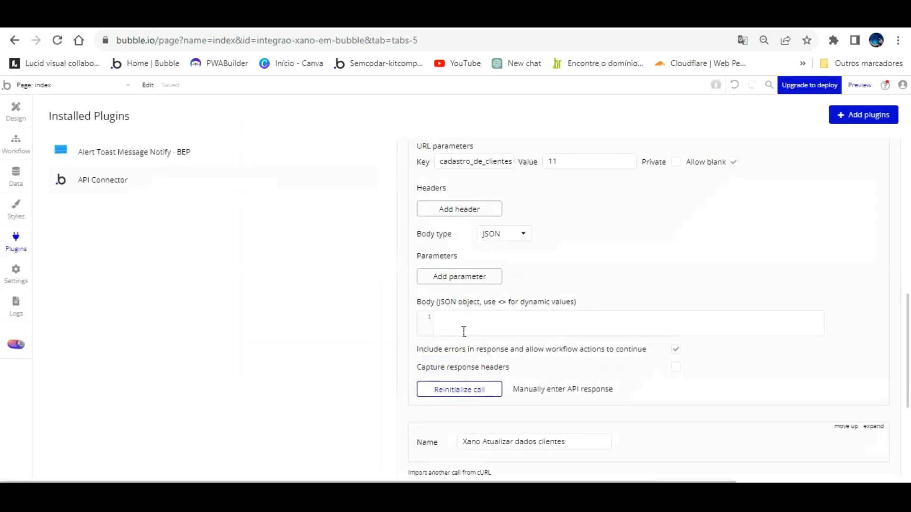
click(17, 140)
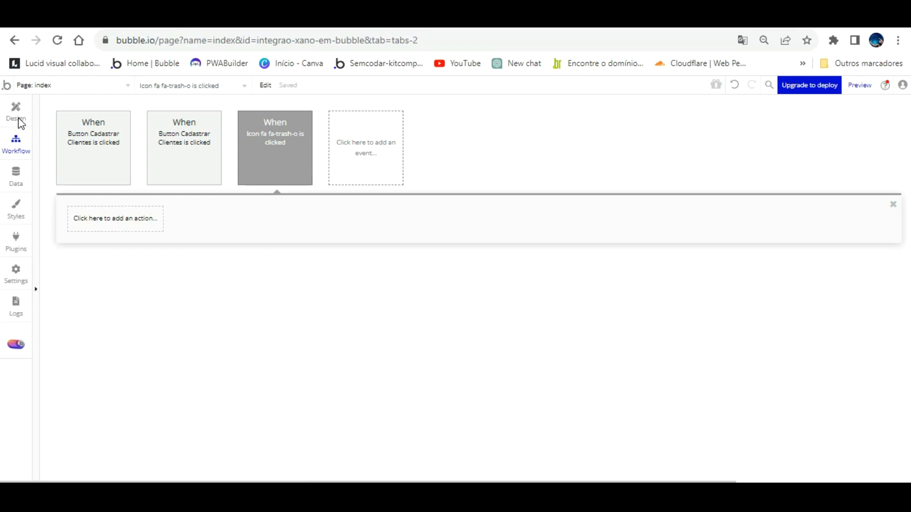
- Add Xano Deletar Clientes to the trash-icon workflow with path id Current cell's Xano Listar cliente's id
click(275, 127)
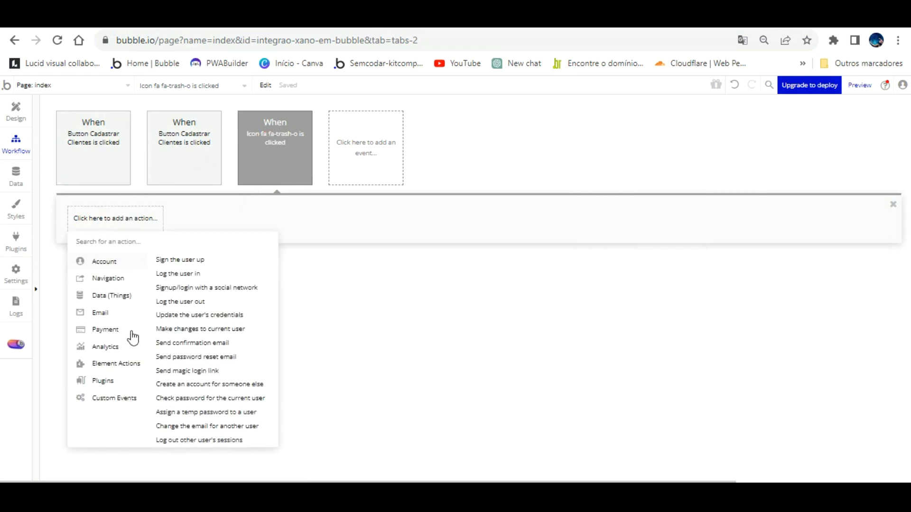
click(107, 381)
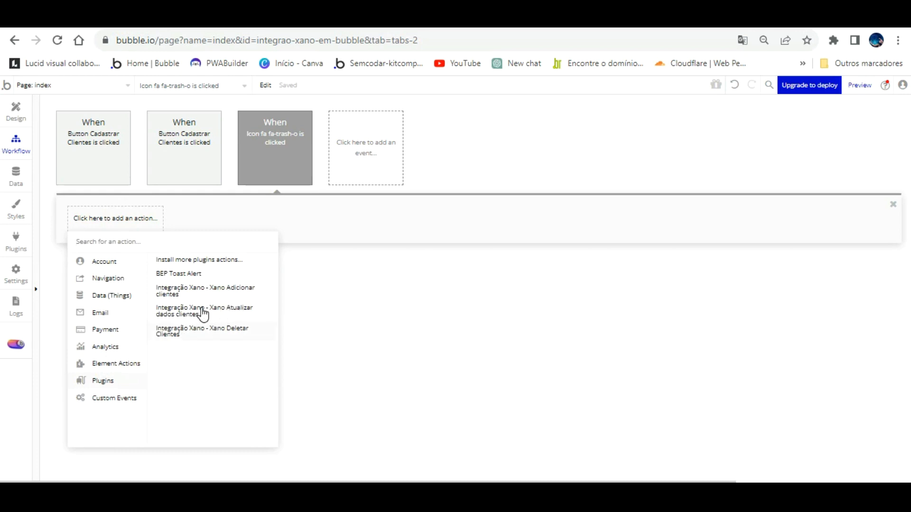
click(202, 328)
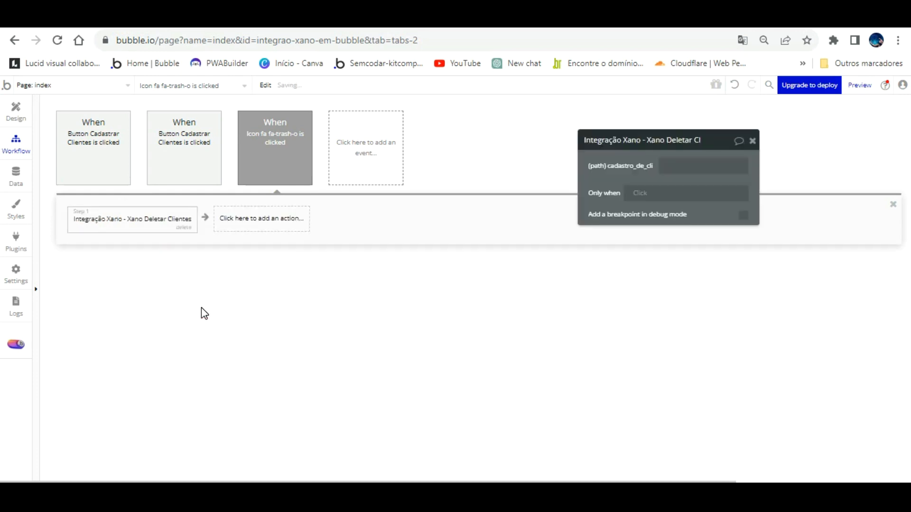
click(679, 165)
click(791, 164)
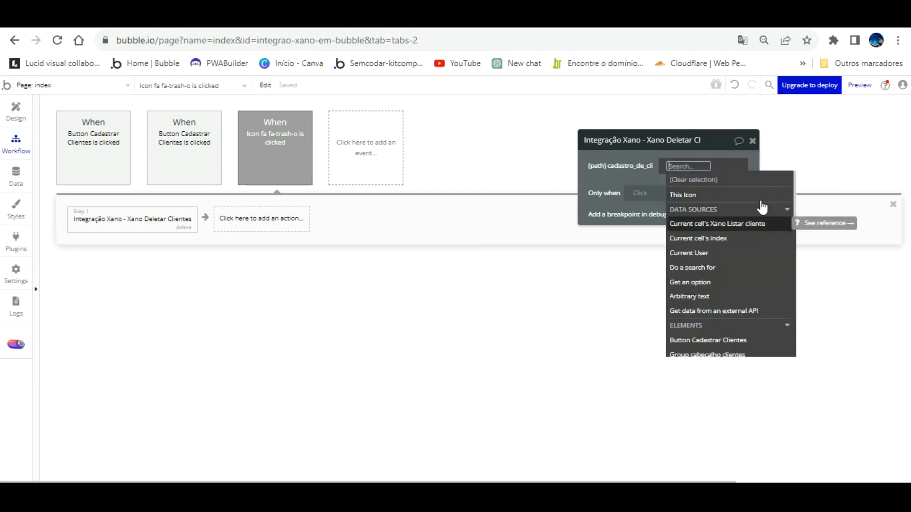
click(758, 224)
click(619, 153)
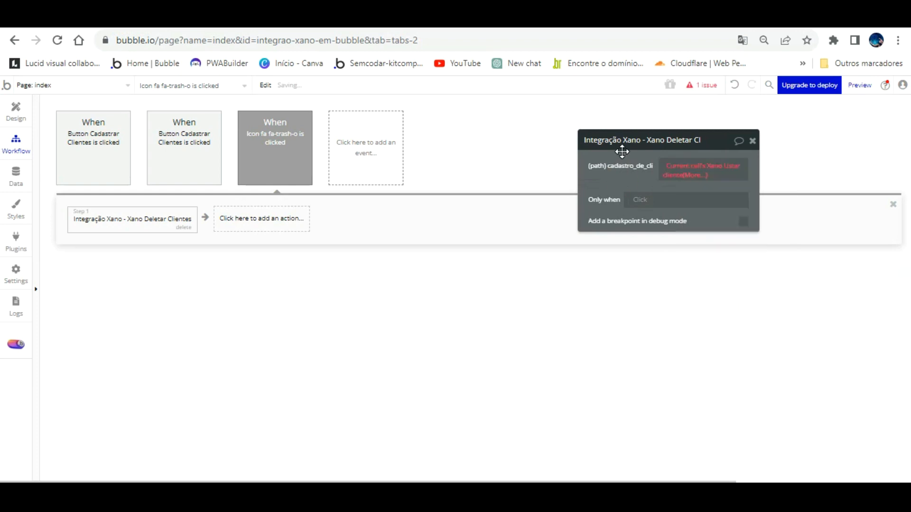
click(695, 169)
click(701, 200)
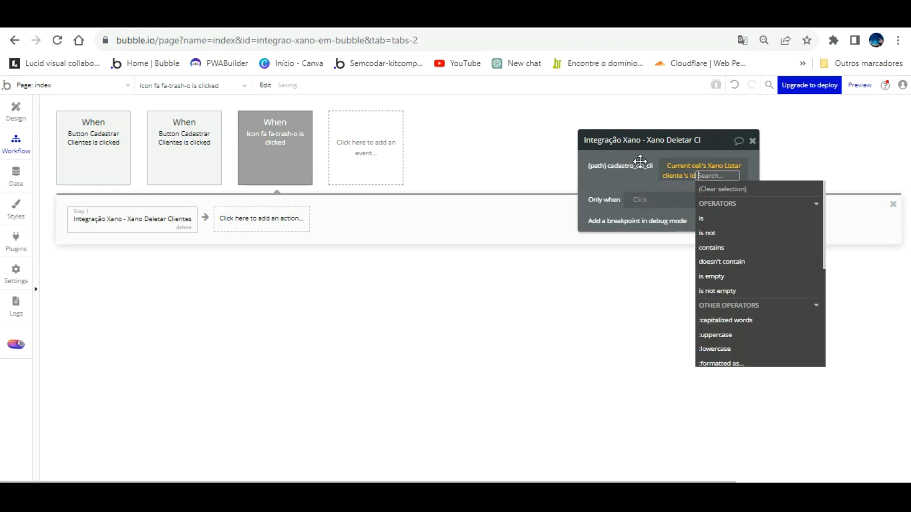
click(635, 164)
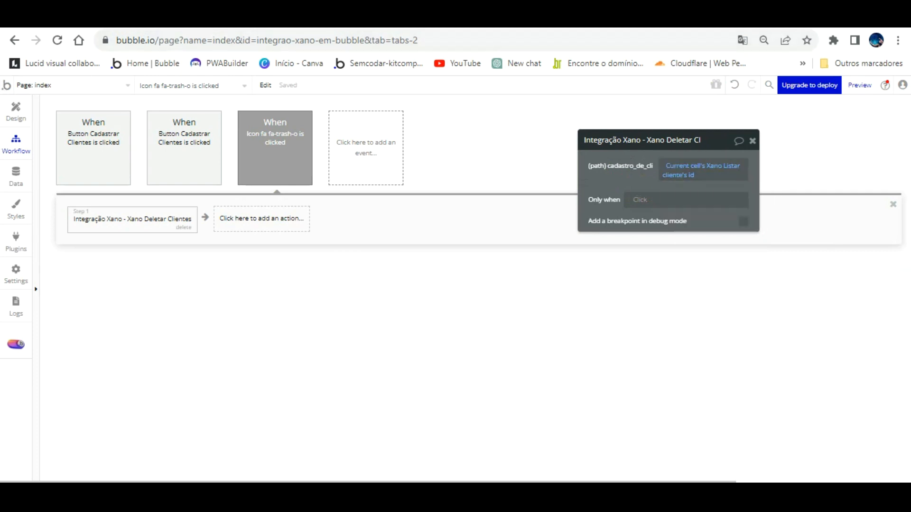
click(52, 17)
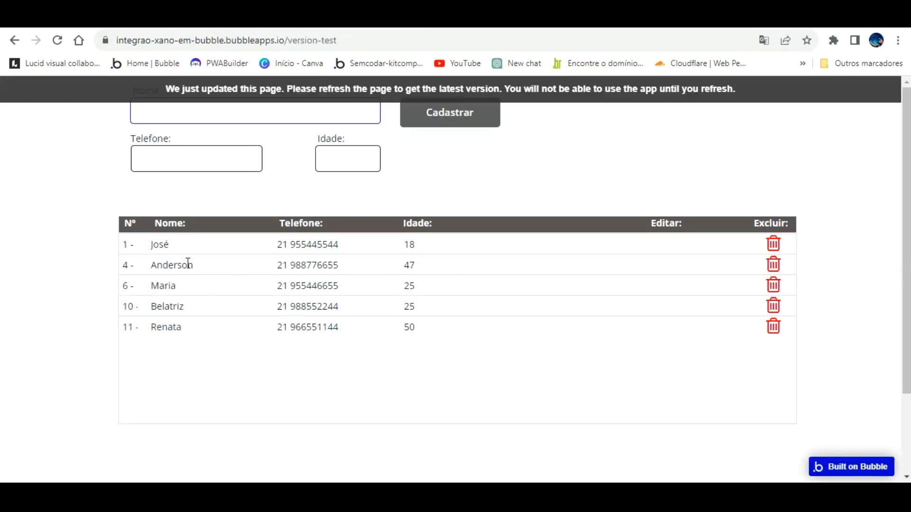
- Reload the version-test preview with F5 so it runs the latest workflow
click(280, 17)
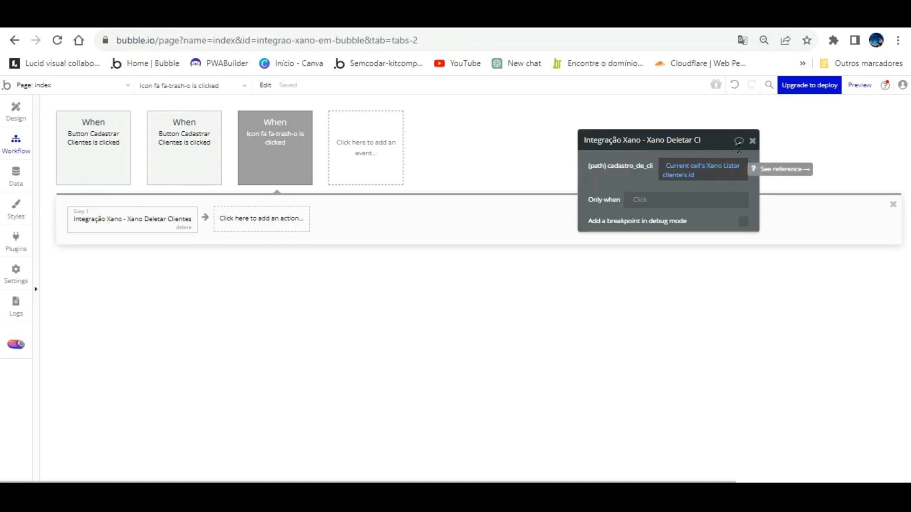
click(340, 20)
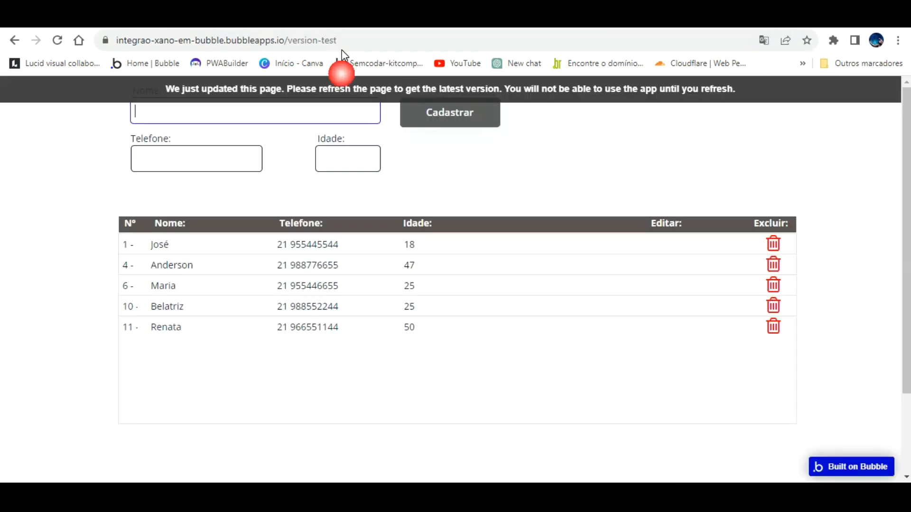
key(F5)
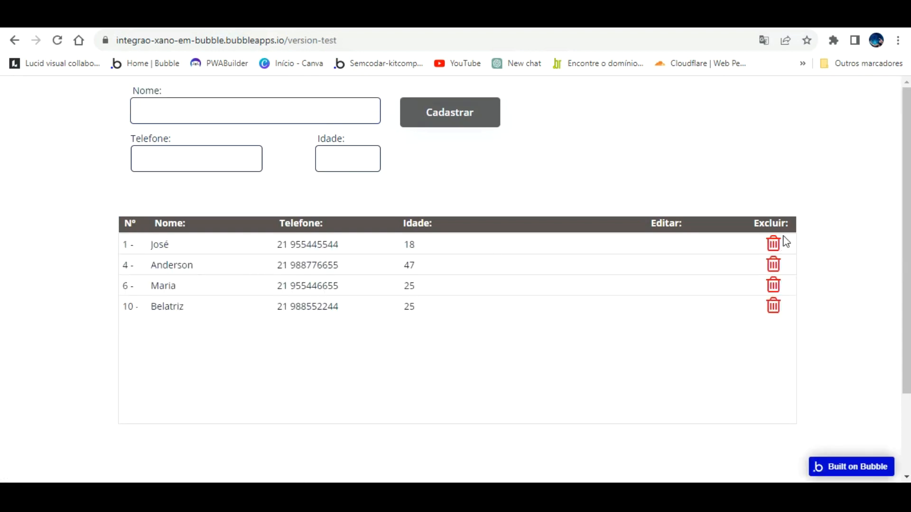
- Add a BEP Toast Alert step with the message 'Cliente deletado'
click(209, 21)
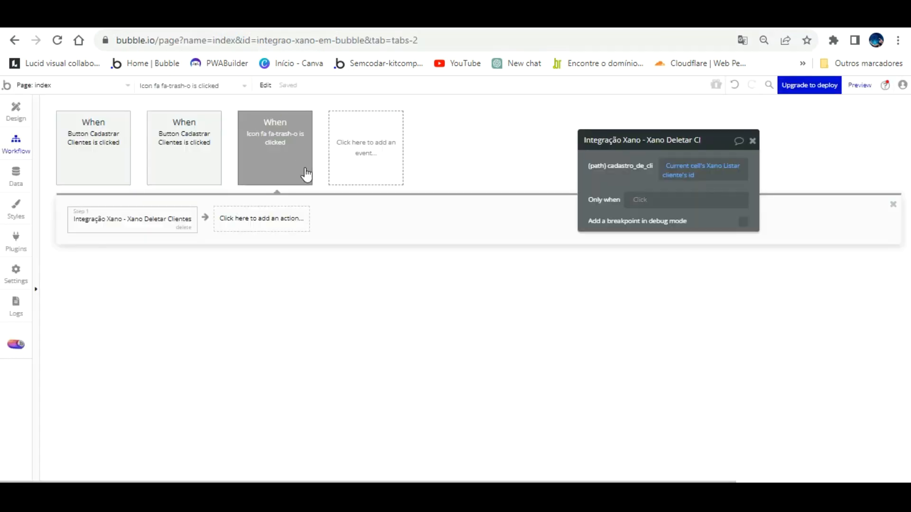
click(279, 216)
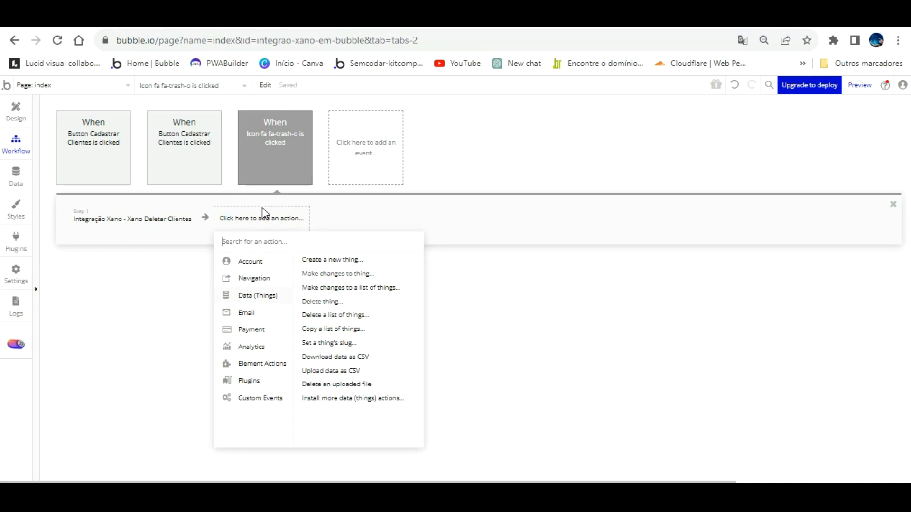
text(bep)
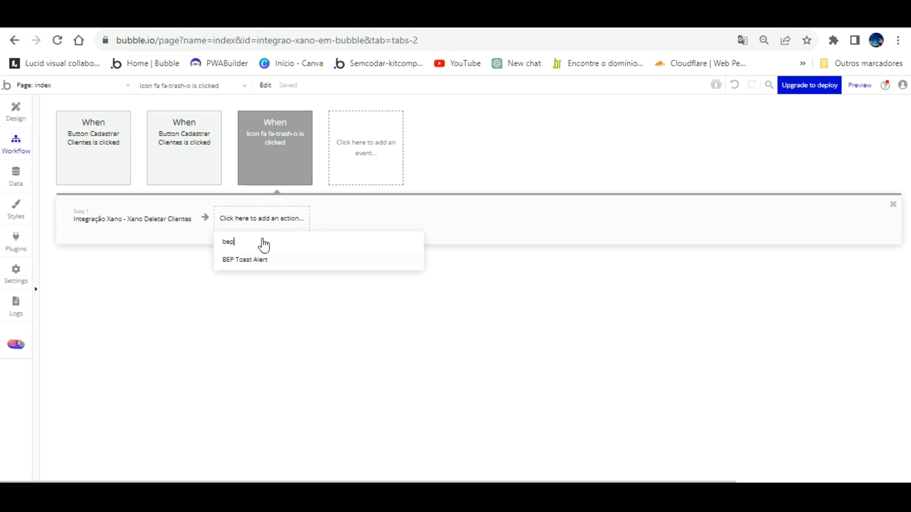
click(262, 256)
click(659, 219)
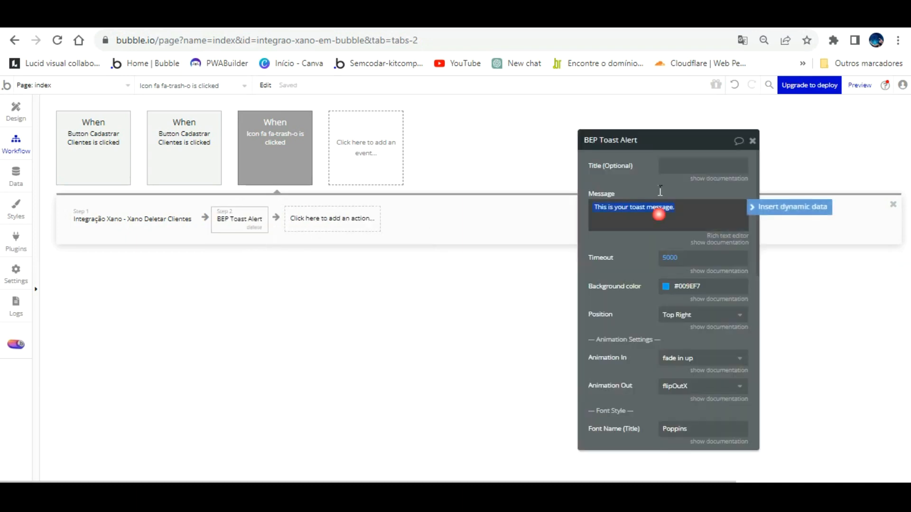
text(Cliente deletado)
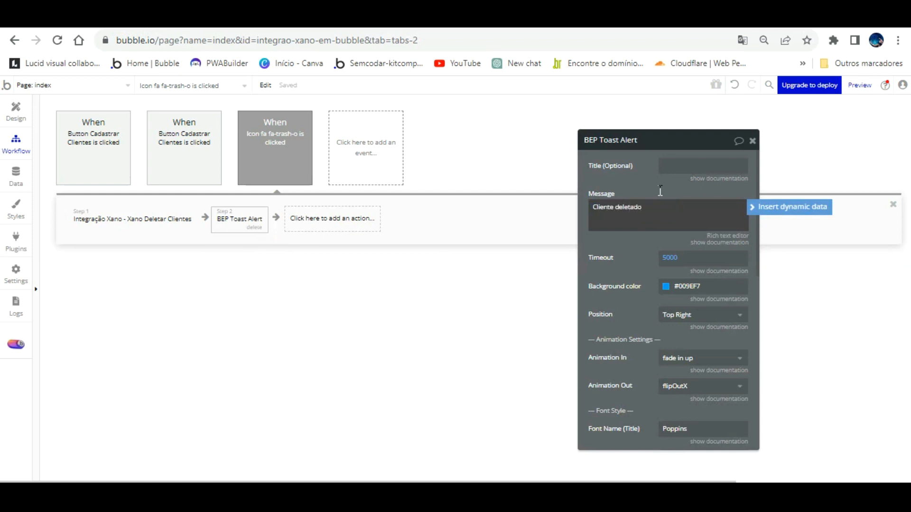
click(650, 240)
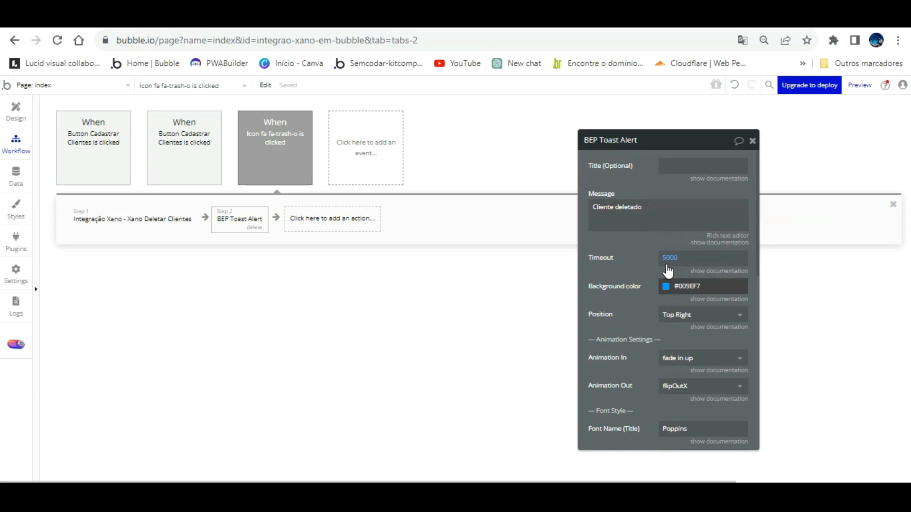
- Give the toast a red Destructive background and a 3000 ms timeout
click(680, 286)
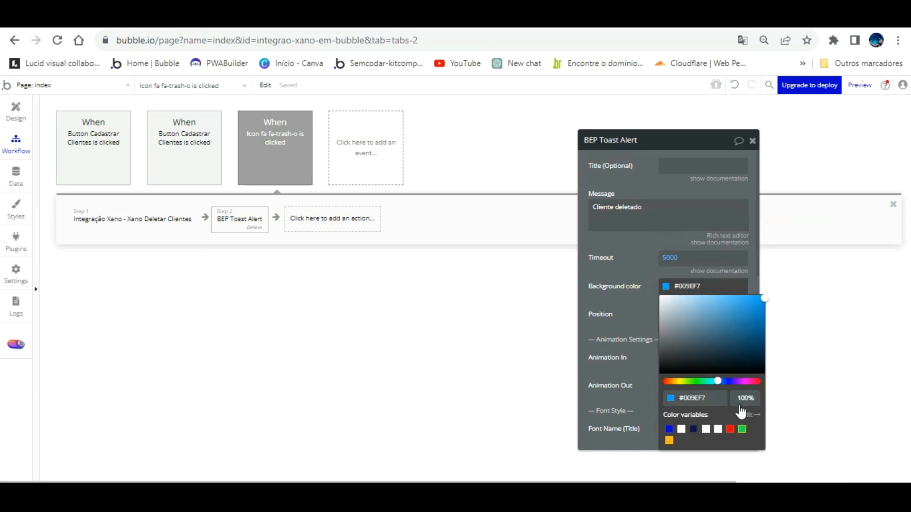
click(730, 428)
click(649, 259)
click(671, 256)
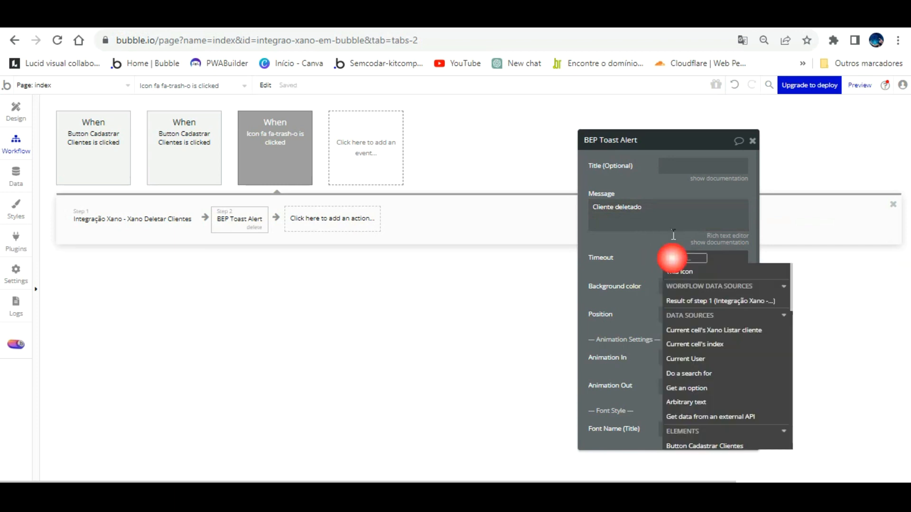
text(3000)
click(641, 232)
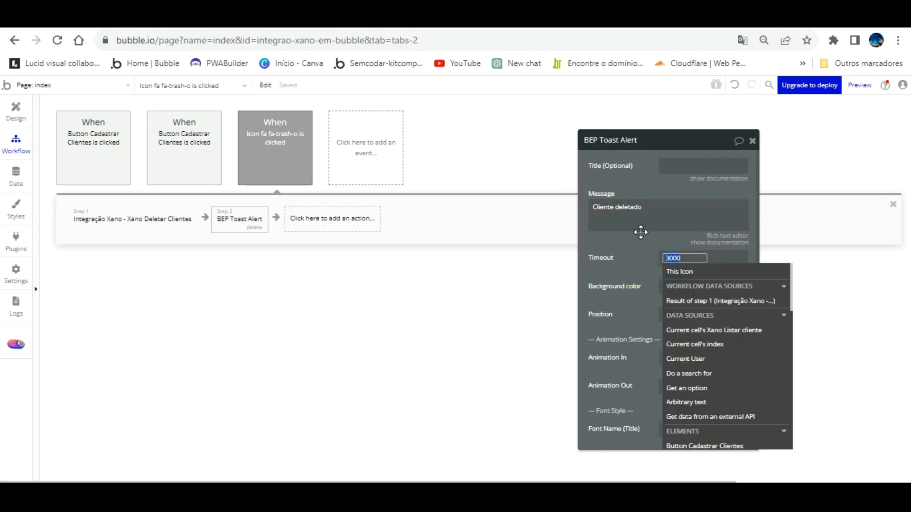
click(640, 234)
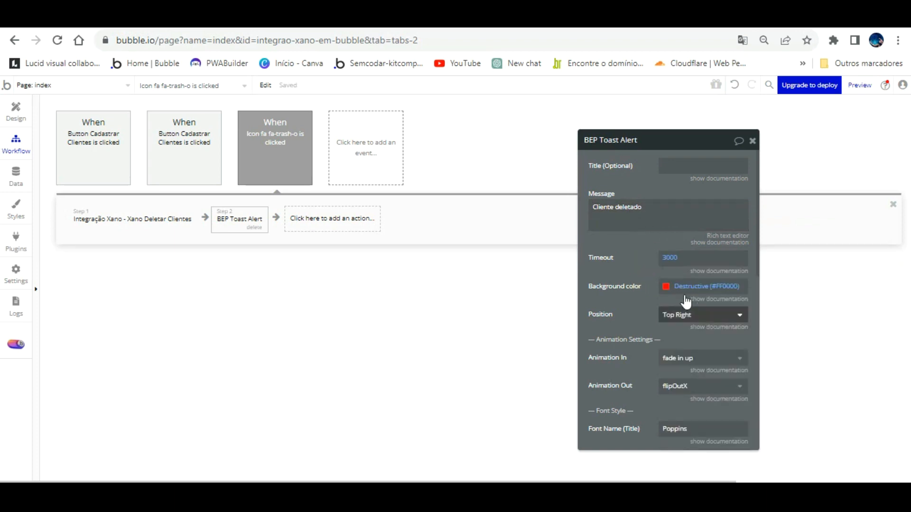
- Choose the toast's screen position and set its message font size to 26
click(683, 315)
click(673, 332)
scroll(650, 313, down, 4)
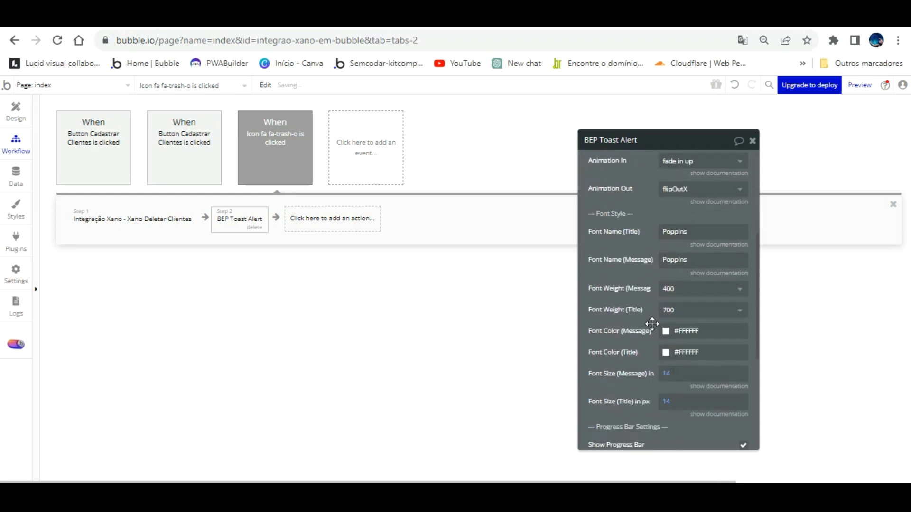
click(671, 352)
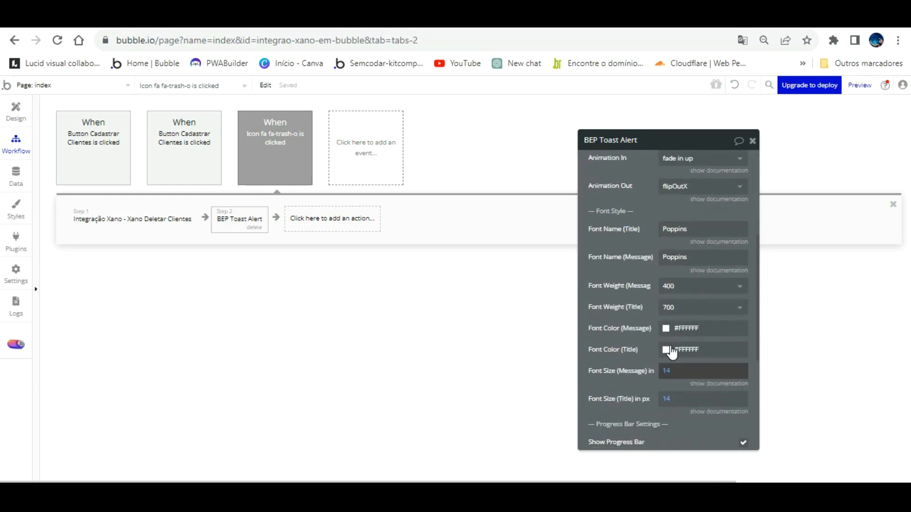
click(669, 370)
text(2)
click(655, 350)
click(318, 214)
- Add Refresh the page as step 3 and reload the preview to the latest version
mouse_move(334, 277)
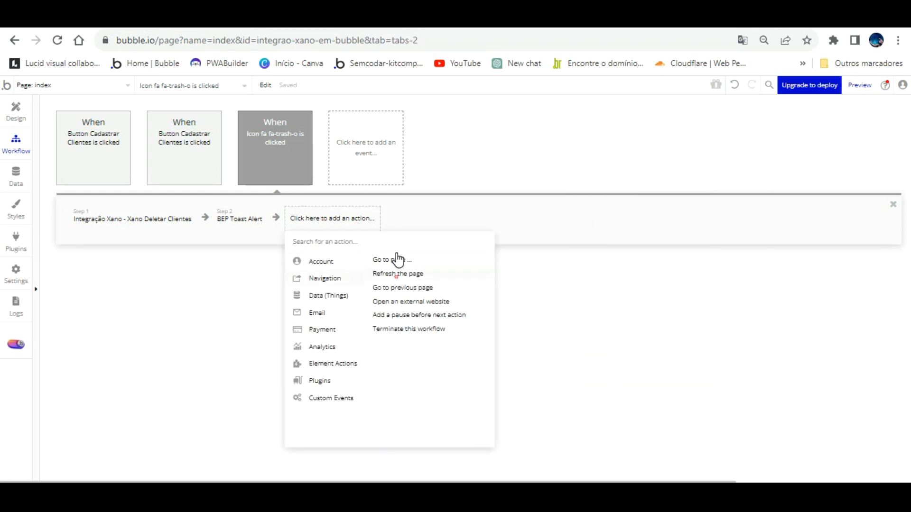
click(398, 273)
click(352, 19)
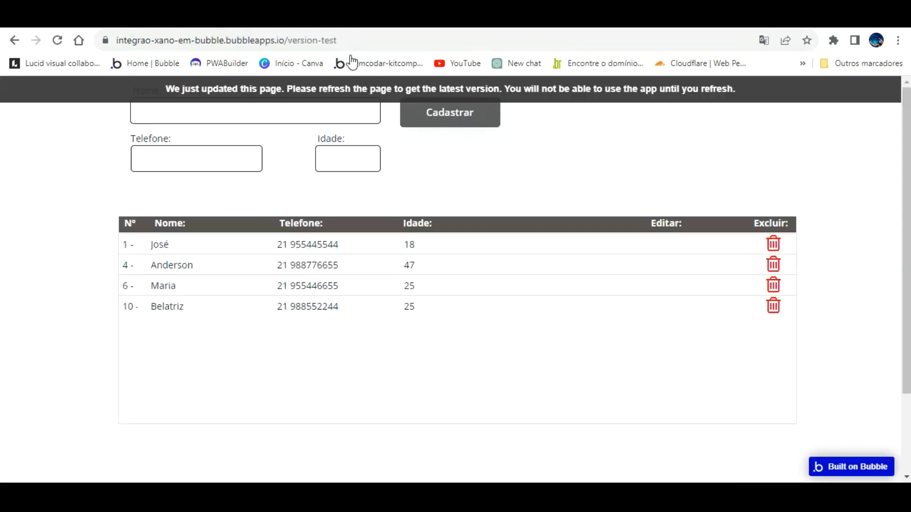
click(350, 87)
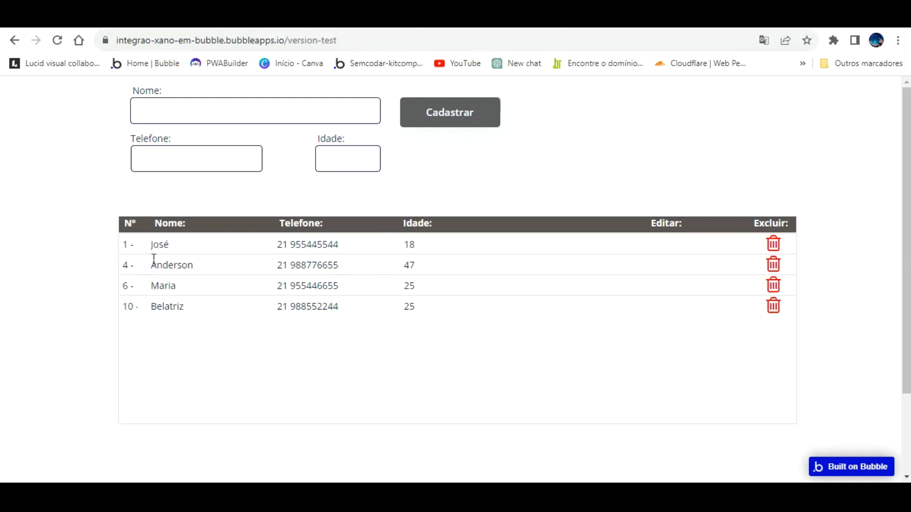
- Delete the row 6 client in the preview and reload the Xano clients table
click(774, 265)
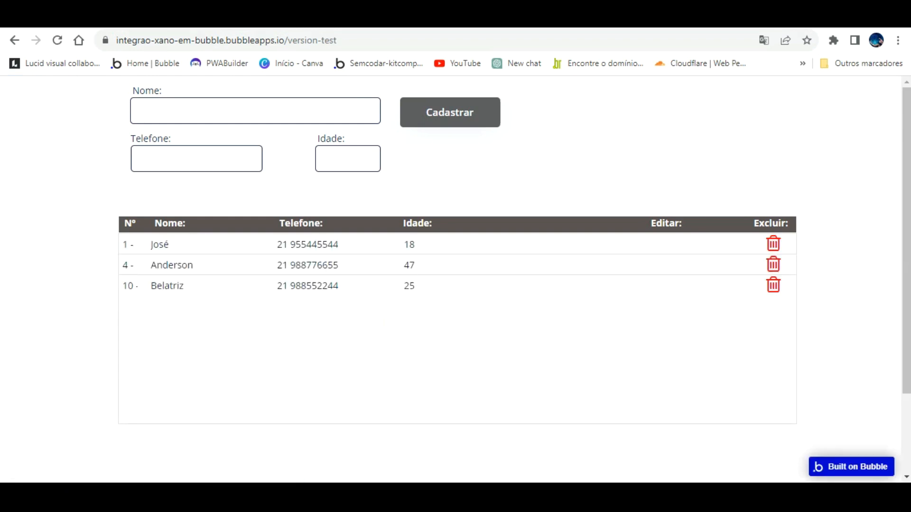
click(454, 26)
click(58, 40)
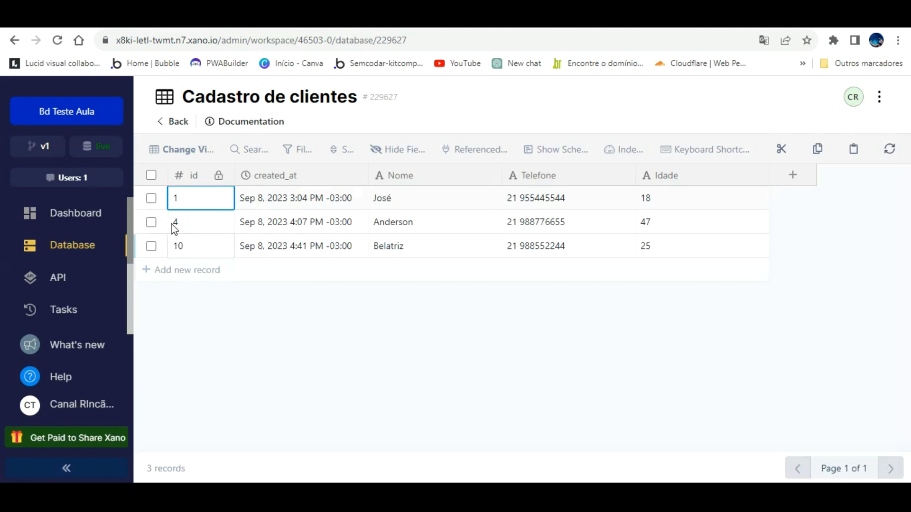
- Return to the app preview and place the cursor in the new client's name field
click(310, 19)
click(271, 108)
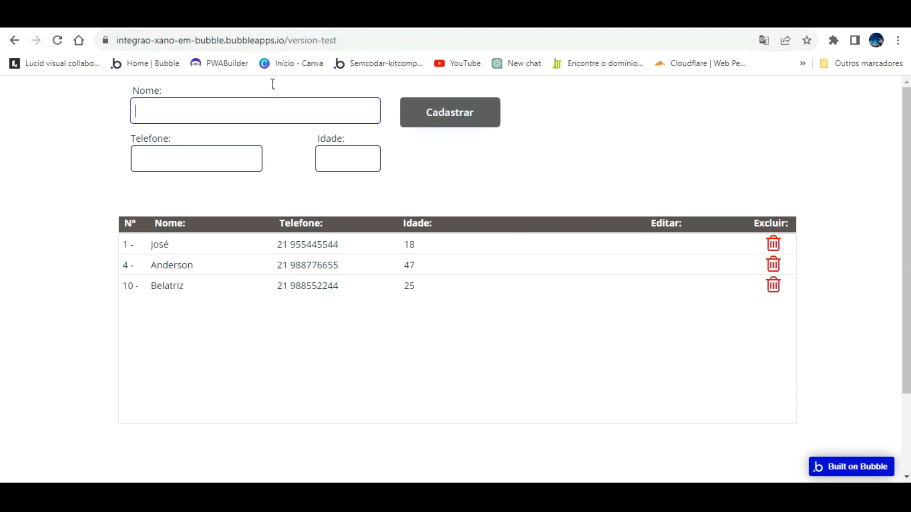
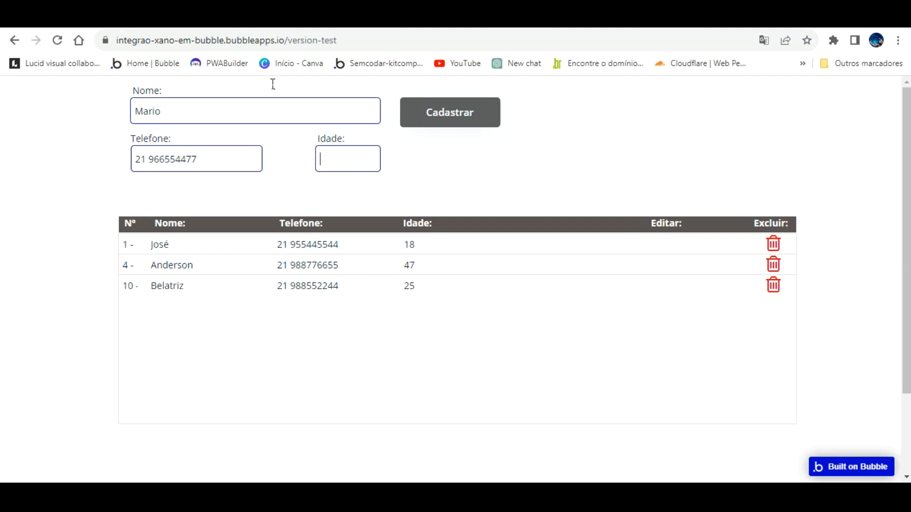
- Register three new clients through the form, entering each one's name and phone number
key(Return)
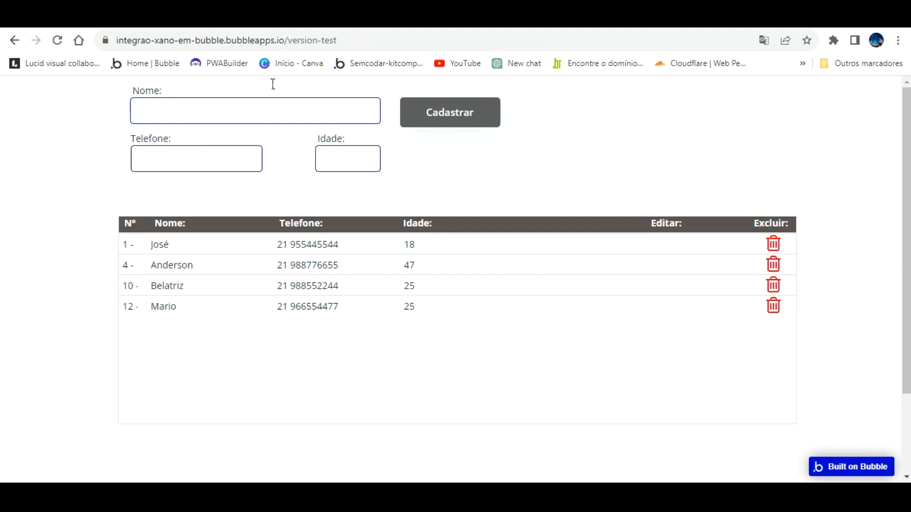
key(Tab)
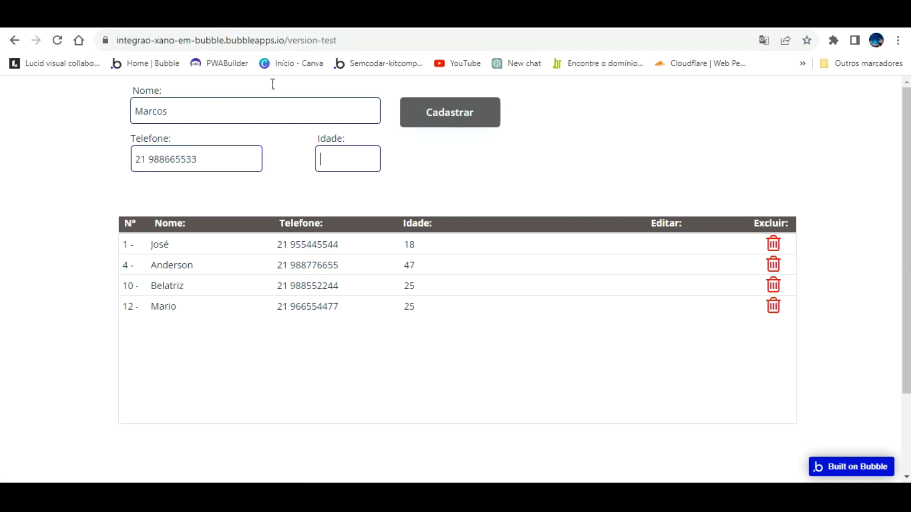
key(Return)
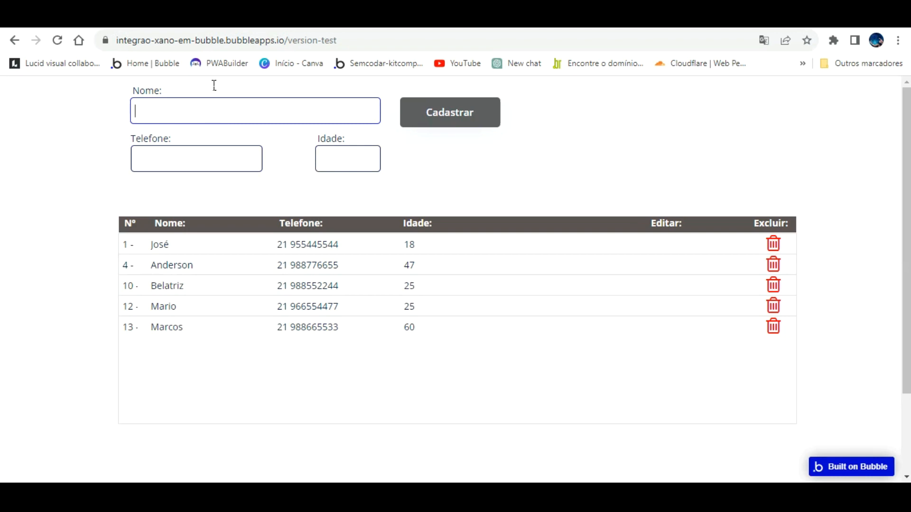
key(Tab)
key(Return)
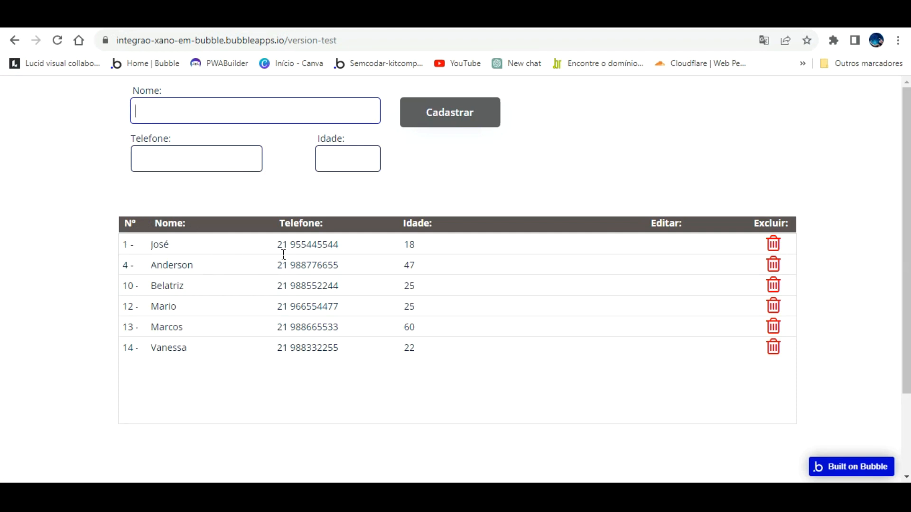
- Delete clients 10, 1 and 4 in the preview, then reload the Xano table
click(777, 266)
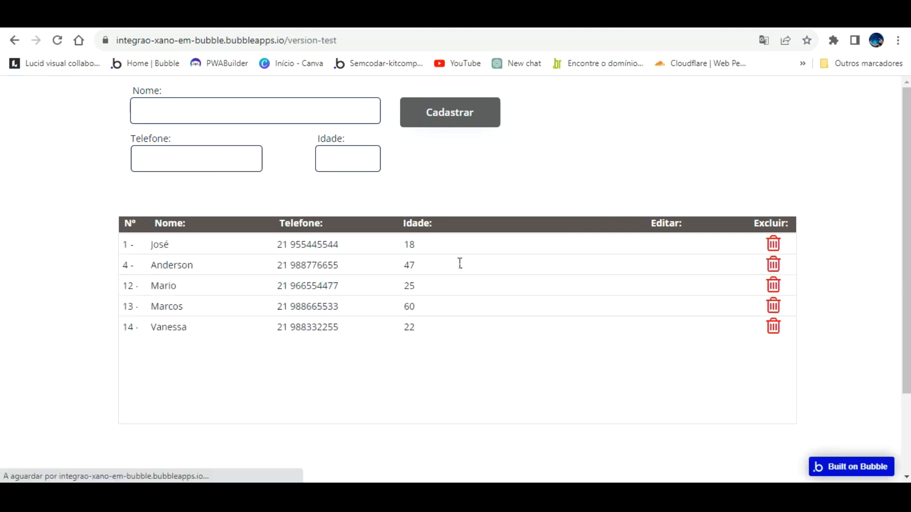
click(773, 243)
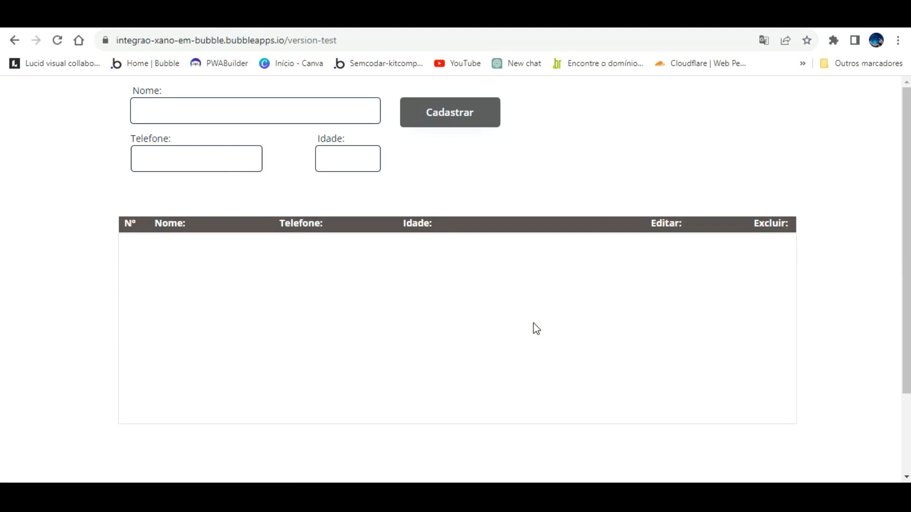
click(772, 241)
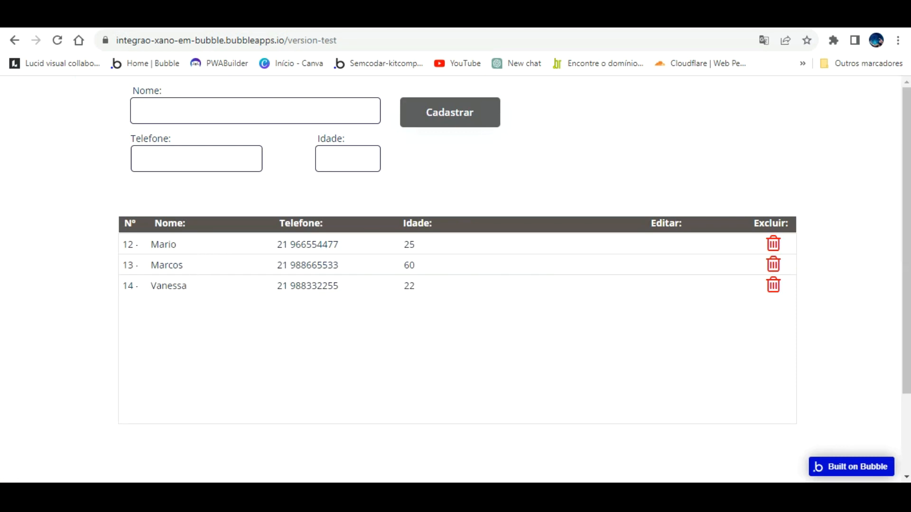
key(ctrl+Tab)
click(58, 40)
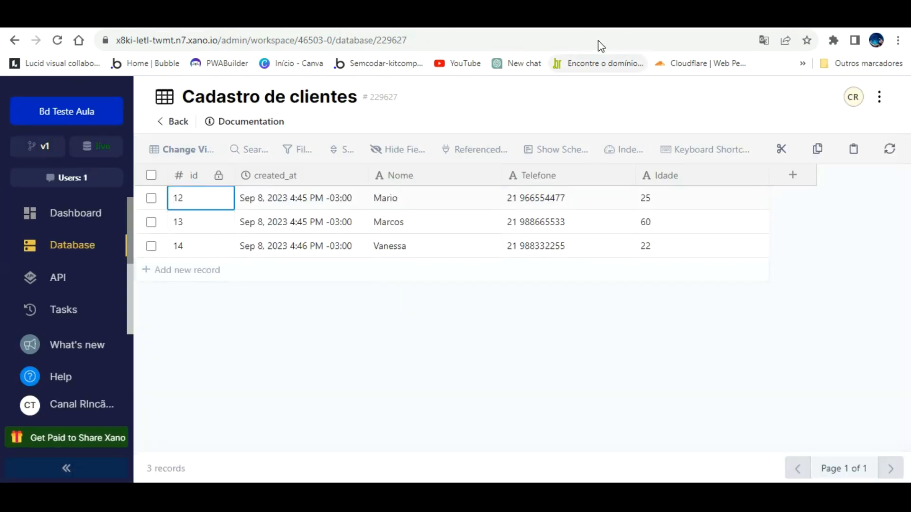
- Confirm Xano lists only clients 12, 13 and 14, then return to the Bubble preview
key(ctrl+Tab)
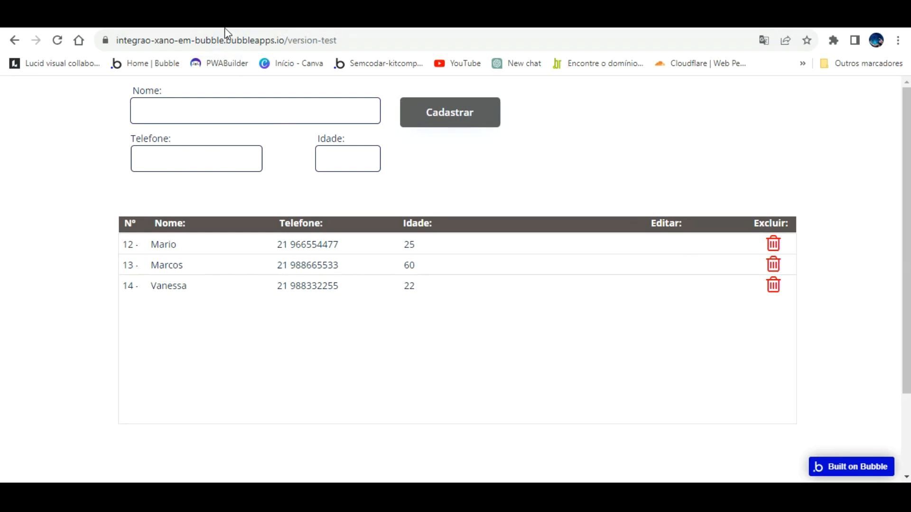
- Return to the Bubble editor's index page design and dismiss the trash icon's property editor
click(236, 23)
click(8, 107)
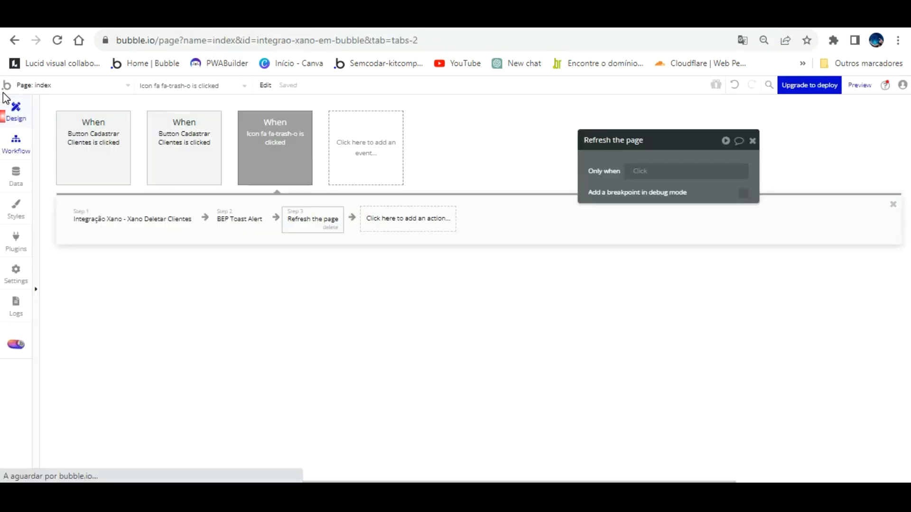
drag(623, 177, 532, 336)
key(Escape)
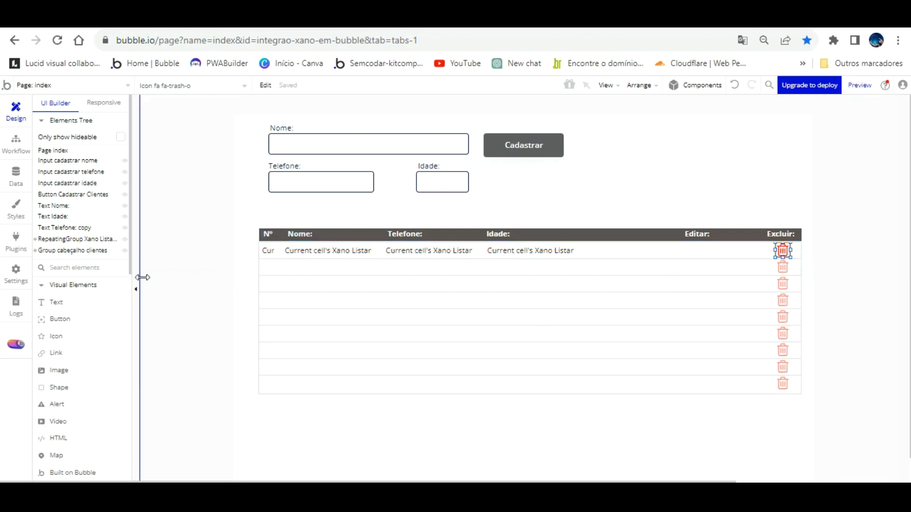
- Draw an edit button in the Editar column and inspect the client list repeating group's properties
click(58, 319)
drag(670, 220, 703, 233)
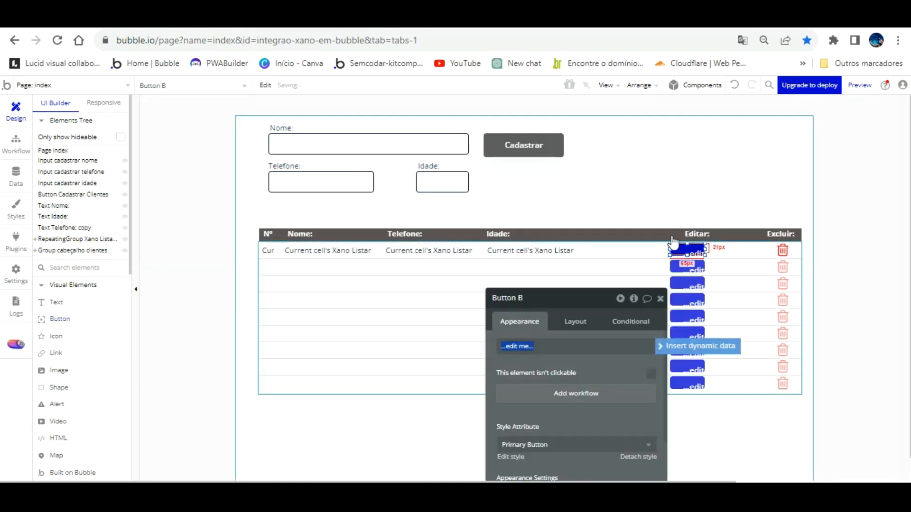
click(572, 321)
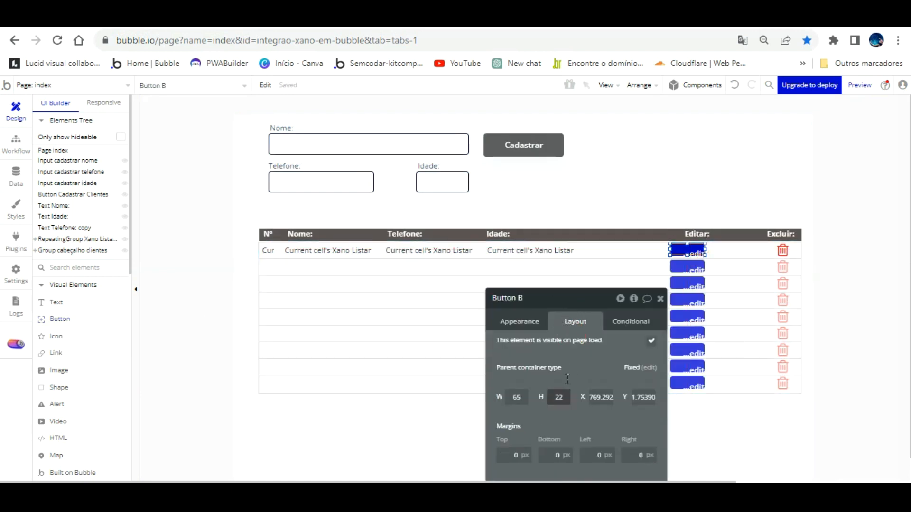
click(570, 366)
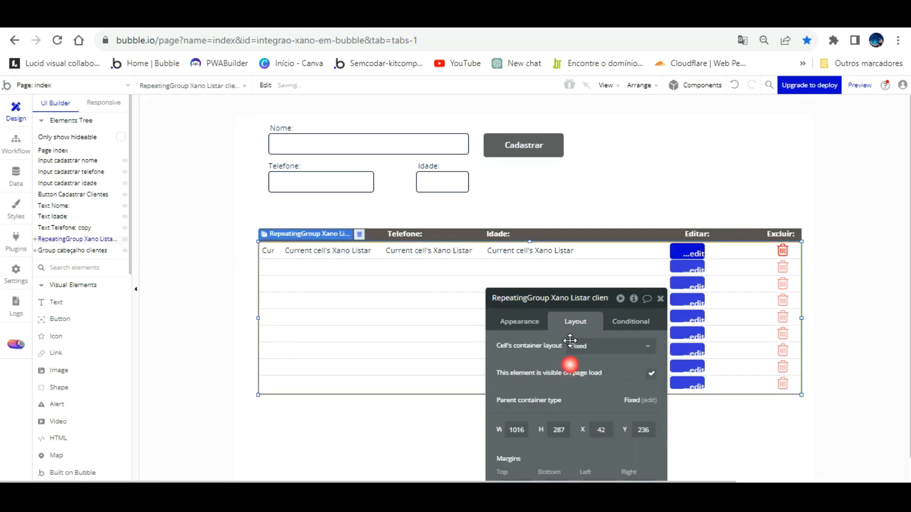
click(532, 324)
drag(547, 301, 465, 211)
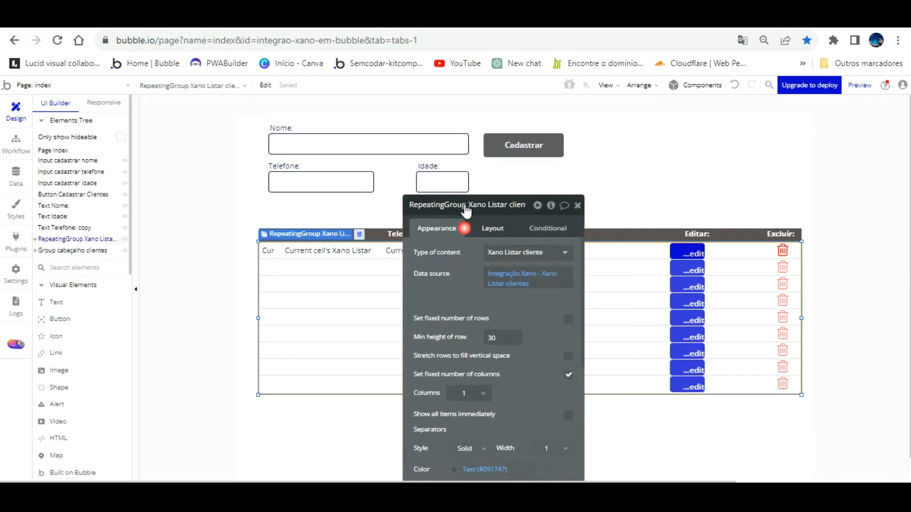
- Set the first-row EDITAR button's top, bottom, left and right padding to 0
click(687, 252)
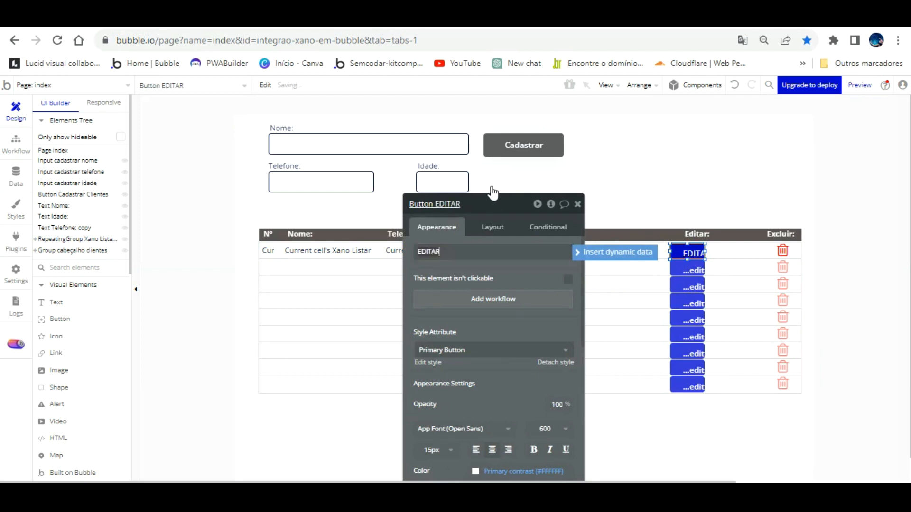
click(493, 227)
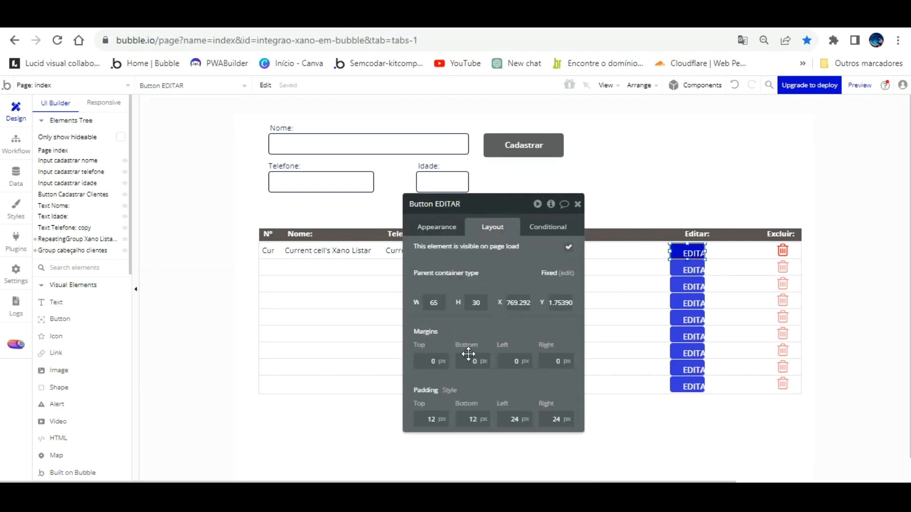
click(418, 418)
text(0)
key(Tab)
text(0)
key(Tab)
text(0)
key(Tab)
text(0)
key(Tab)
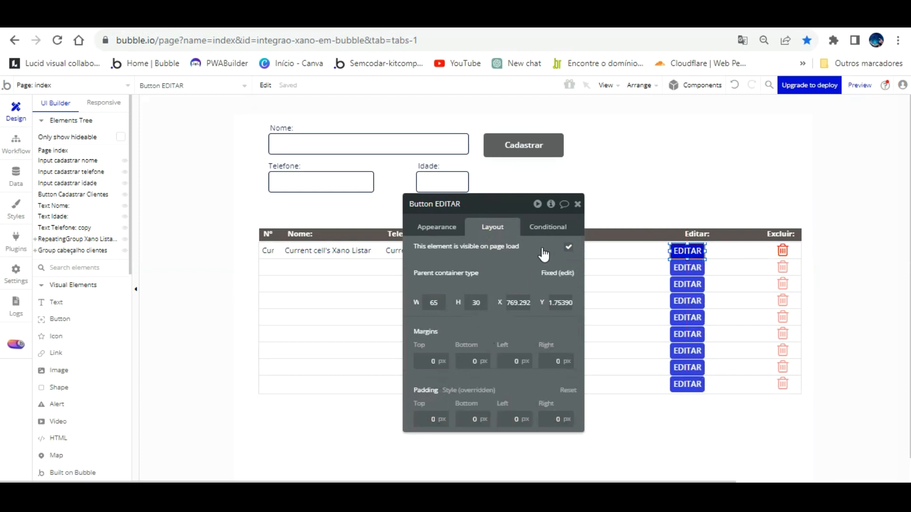
- Give the EDITAR button a grey #7C7C86 background and 14px text
click(442, 226)
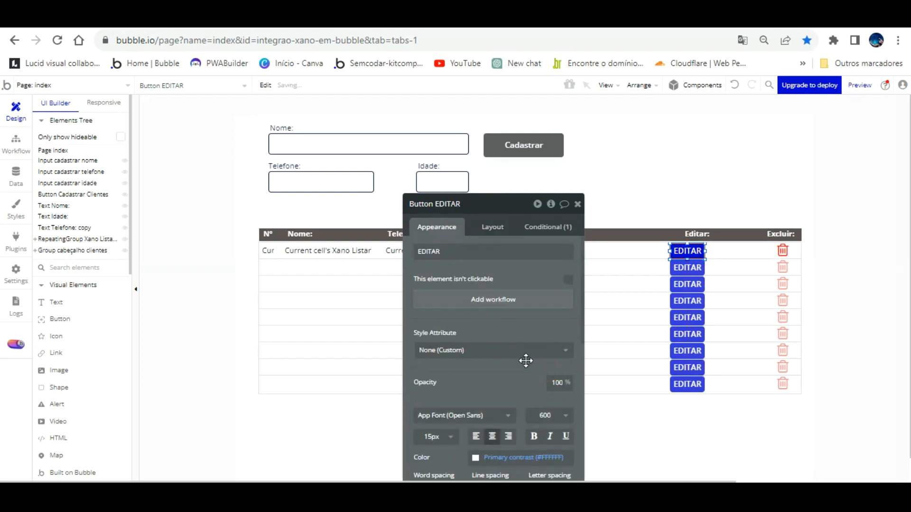
scroll(501, 351, down, 4)
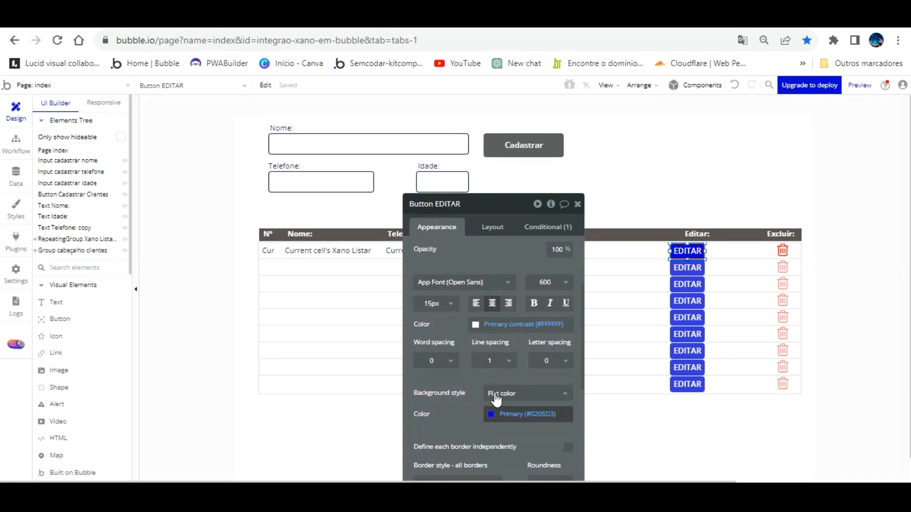
click(493, 415)
click(492, 361)
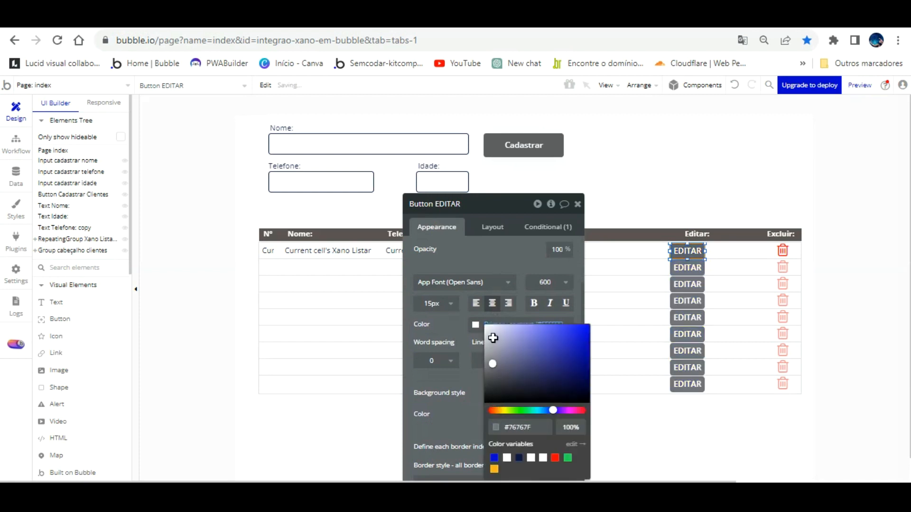
click(463, 341)
click(432, 304)
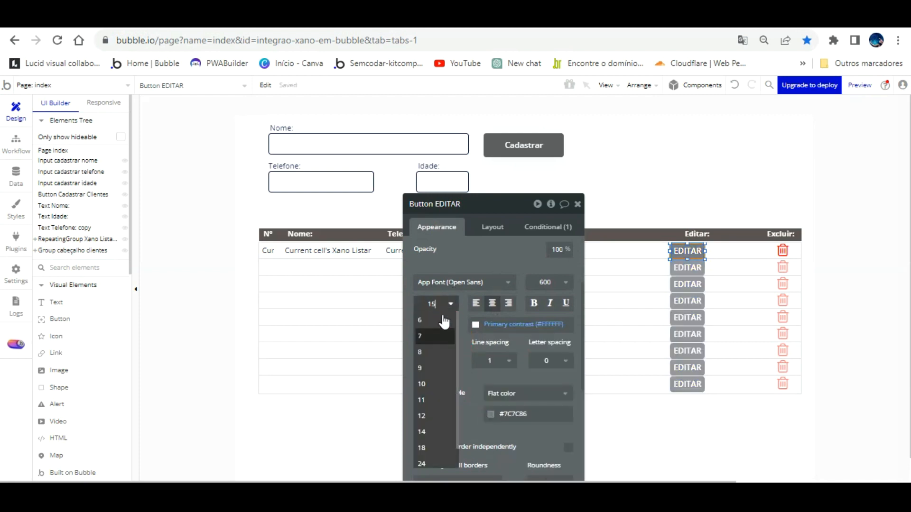
click(431, 432)
- Rename the button element to 'Button Editar cadastro'
click(494, 237)
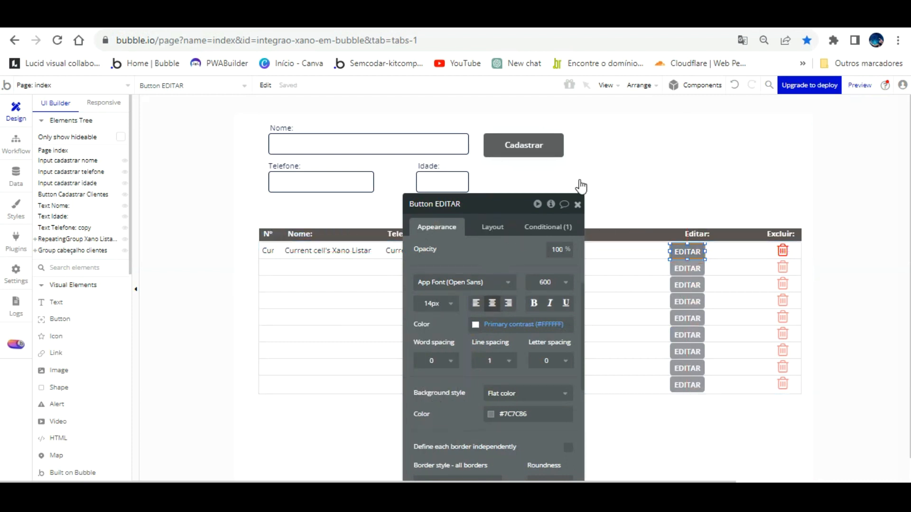
click(499, 203)
click(590, 250)
click(691, 248)
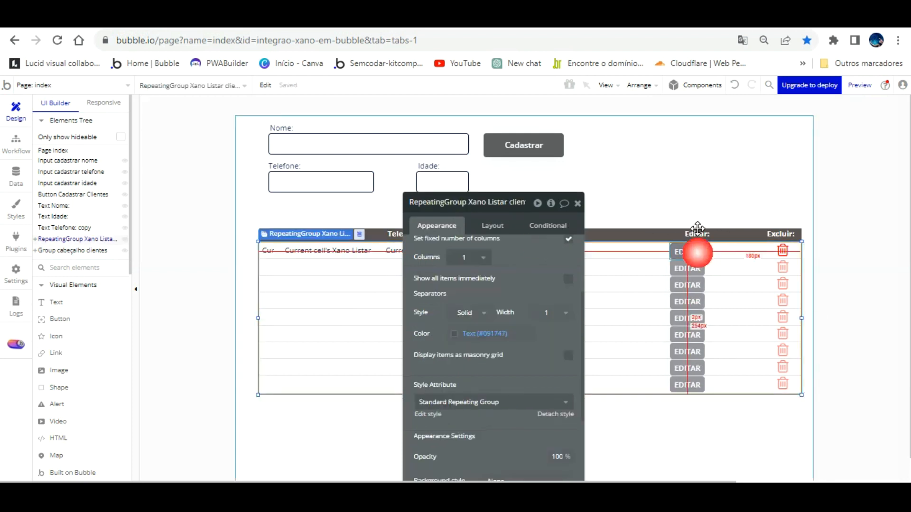
click(696, 229)
- Duplicate the EDITAR button as 'Button Salvar' labelled Salvar, and relabel the original Editar
key(ctrl+c)
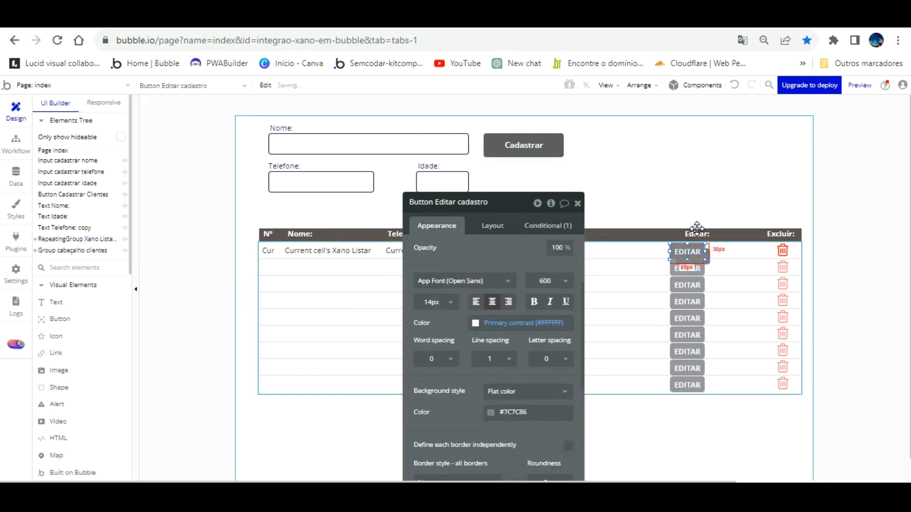
key(ctrl+v)
drag(738, 223, 736, 224)
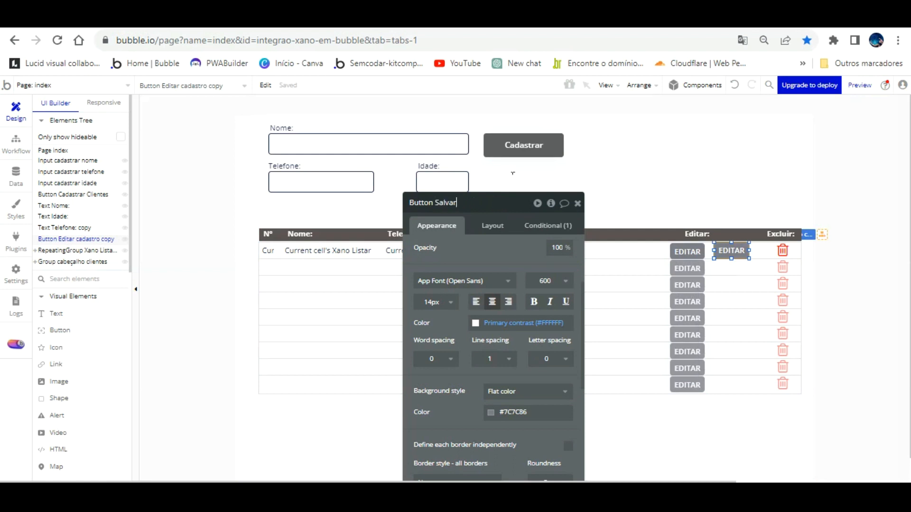
key(Return)
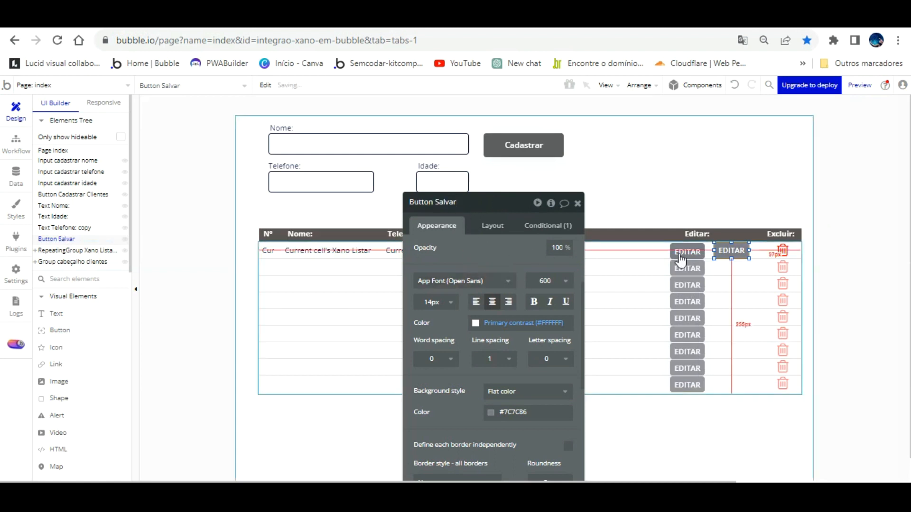
scroll(487, 243, up, 3)
double_click(464, 248)
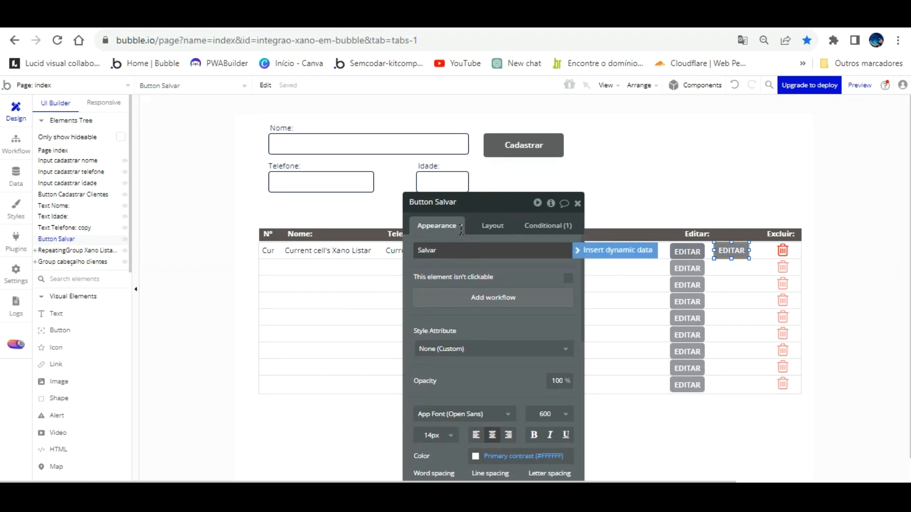
click(687, 250)
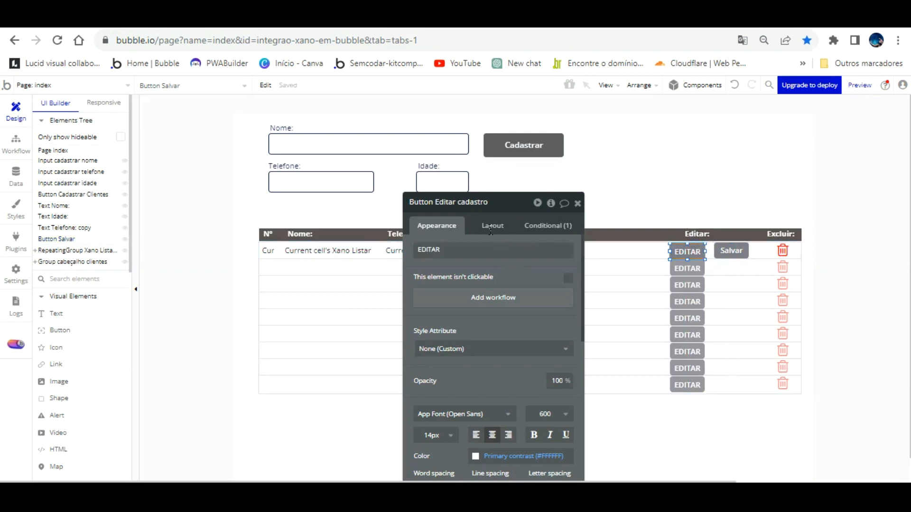
double_click(482, 249)
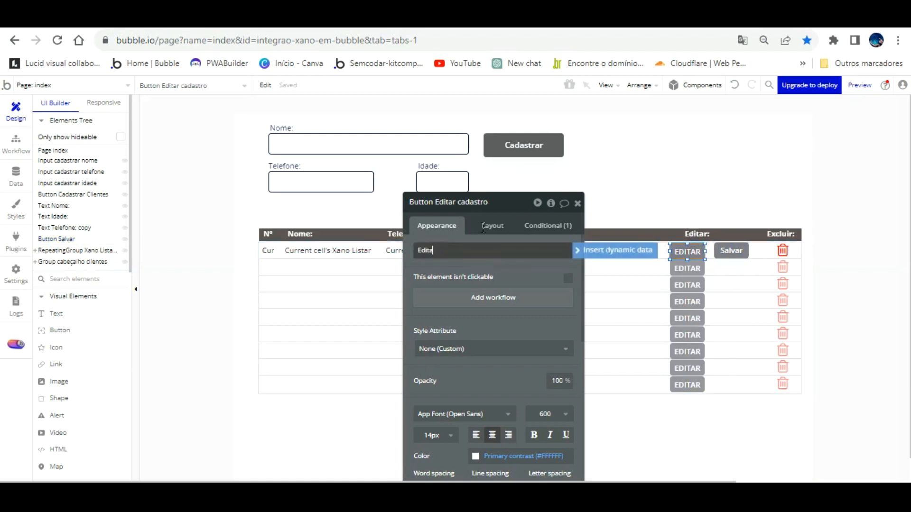
click(515, 266)
click(741, 244)
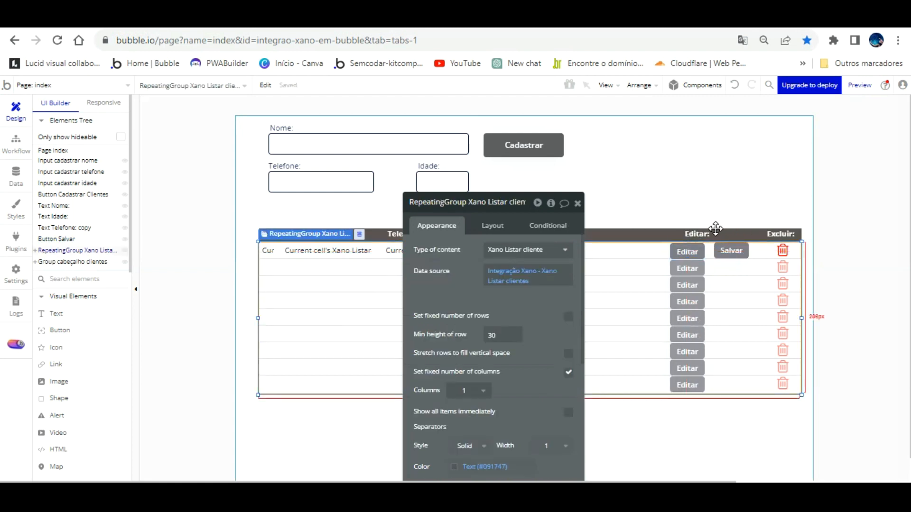
- Undo the label changes, the rename and the misplaced copy
key(Left)
key(Left)
key(Left)
key(Left)
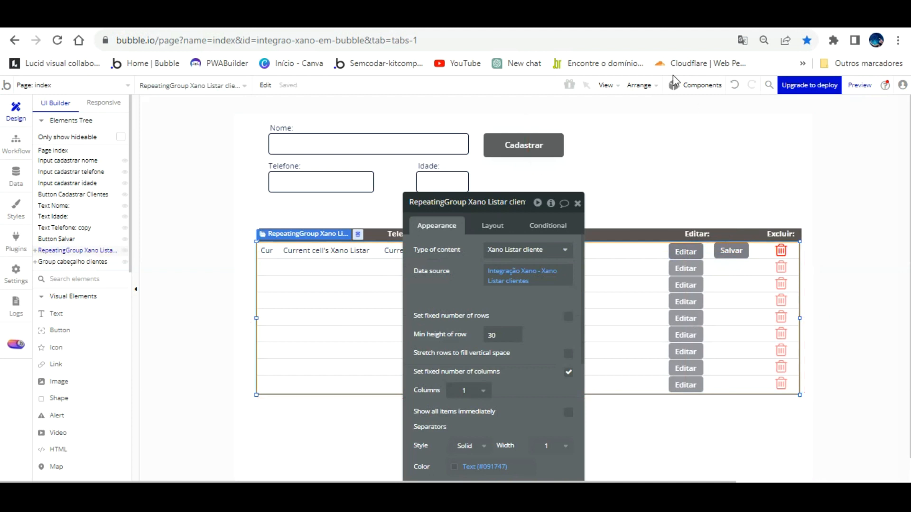
key(Right)
key(Right)
key(Right)
key(Right)
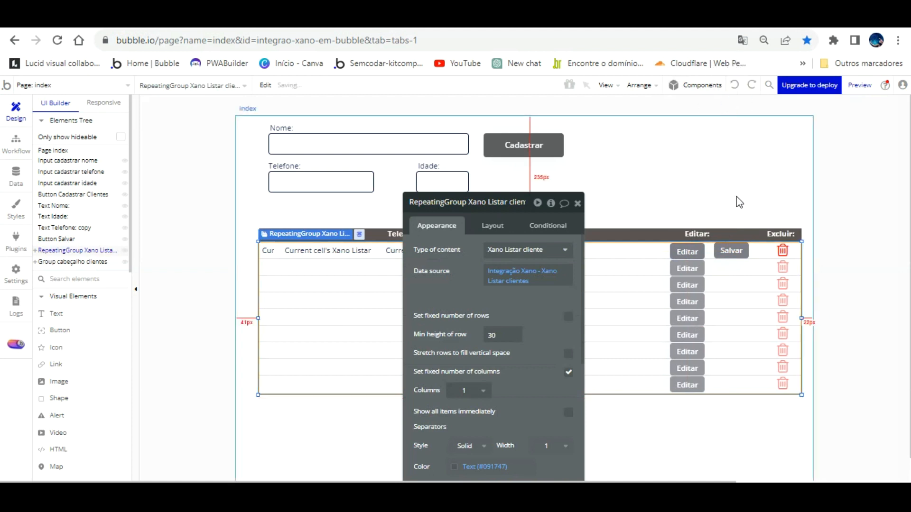
click(725, 164)
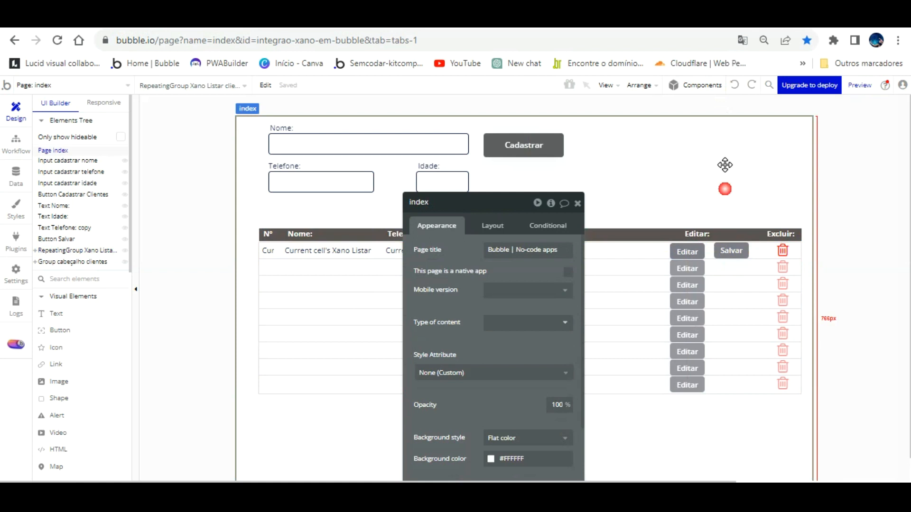
click(735, 246)
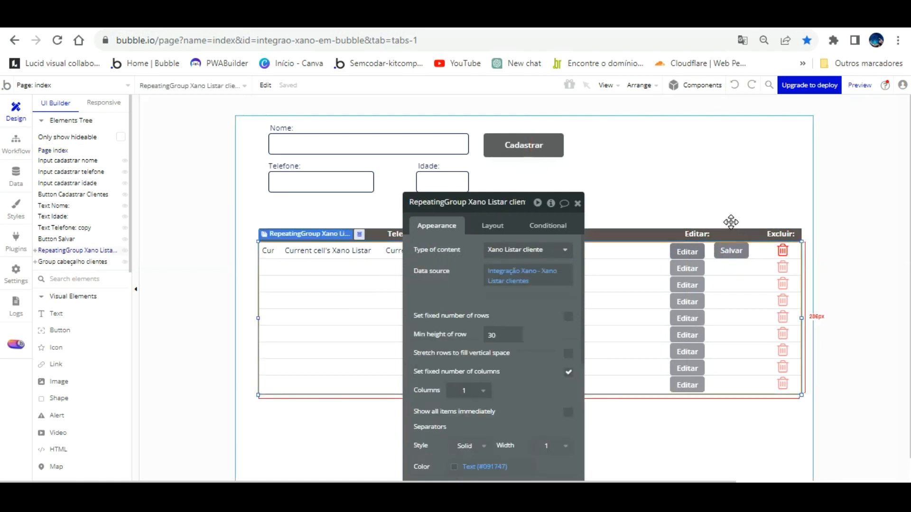
click(687, 249)
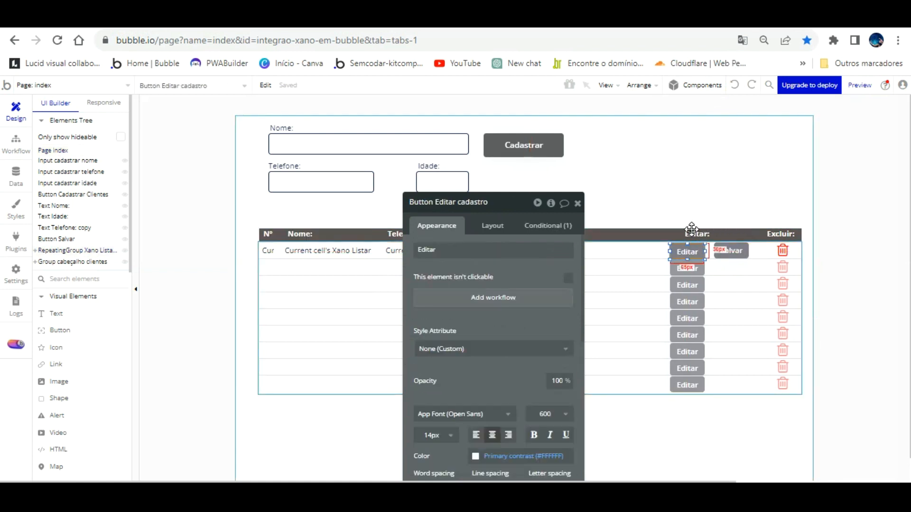
click(727, 237)
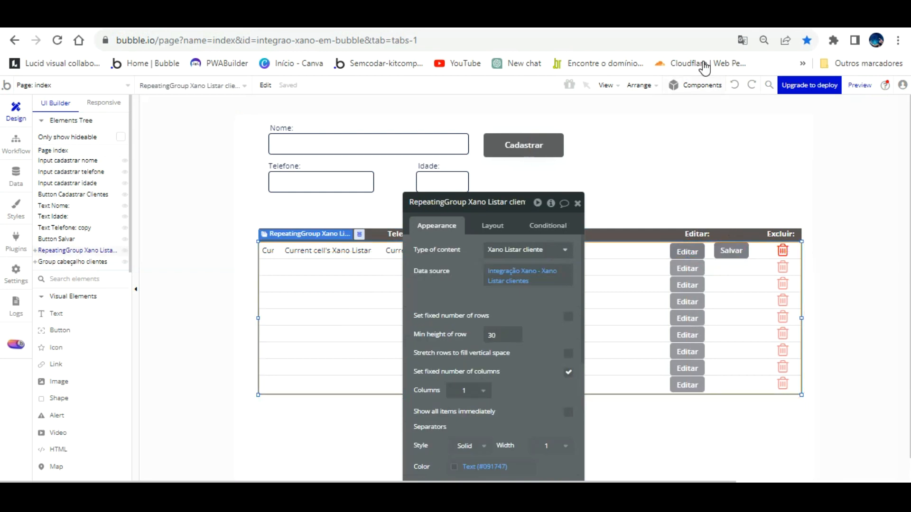
click(733, 85)
click(733, 85)
click(733, 85)
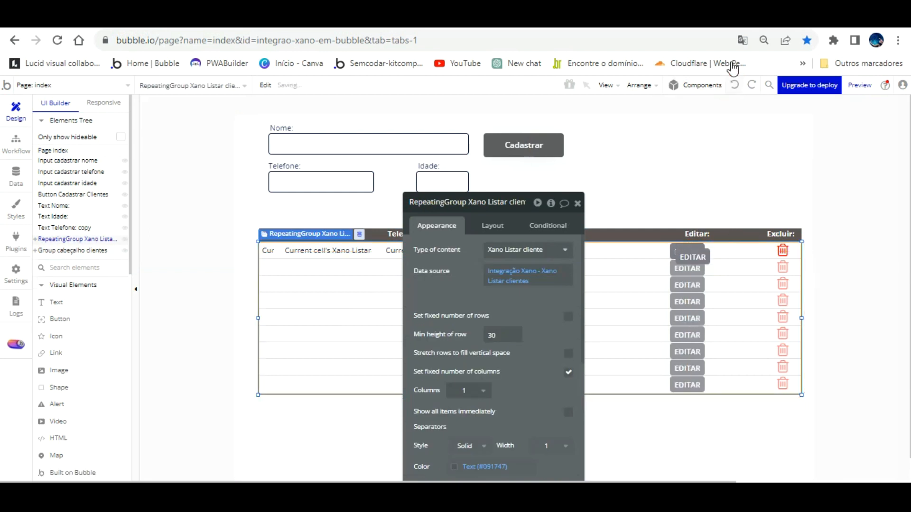
- Place the copy beside EDITAR, label it Salvar, name it 'Button Salvar cadastro', relabel EDITAR to Editar
click(702, 256)
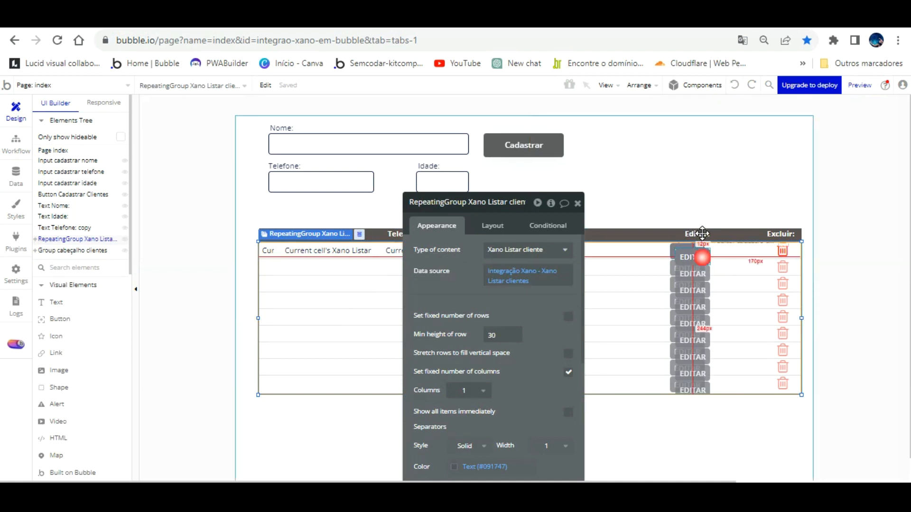
drag(702, 250, 739, 250)
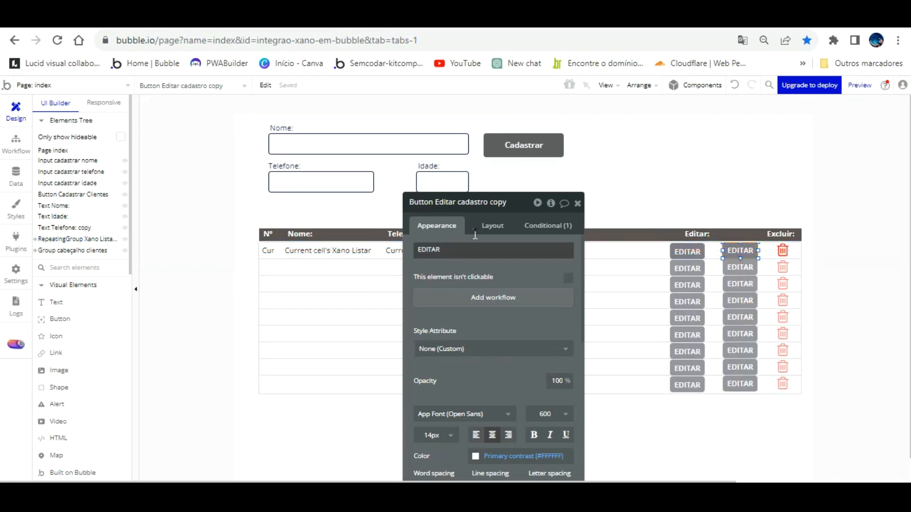
click(475, 254)
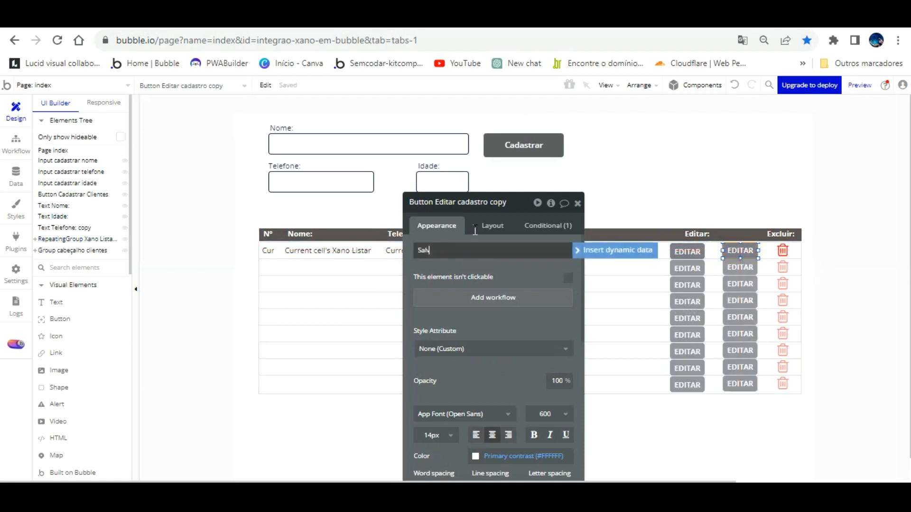
click(506, 203)
key(BackSpace)
key(BackSpace)
key(BackSpace)
key(BackSpace)
key(BackSpace)
key(BackSpace)
key(BackSpace)
key(BackSpace)
key(BackSpace)
key(BackSpace)
key(BackSpace)
key(BackSpace)
key(BackSpace)
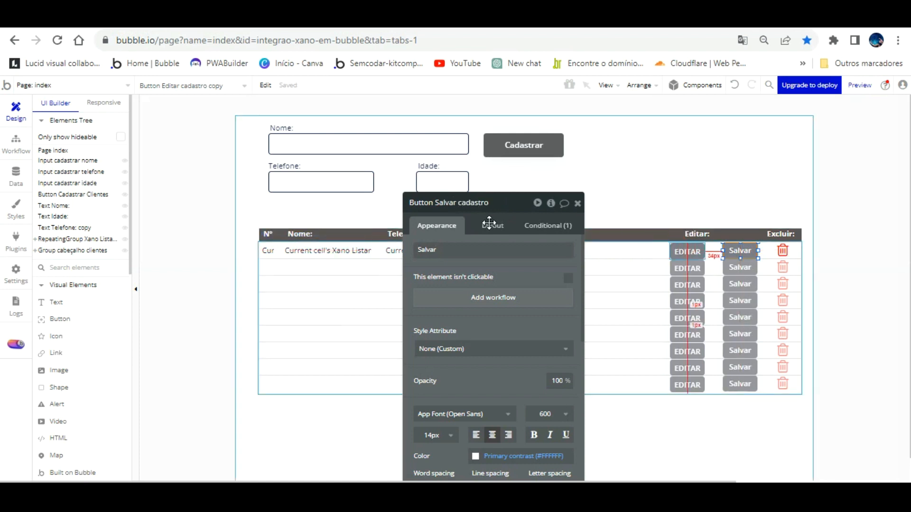
click(690, 248)
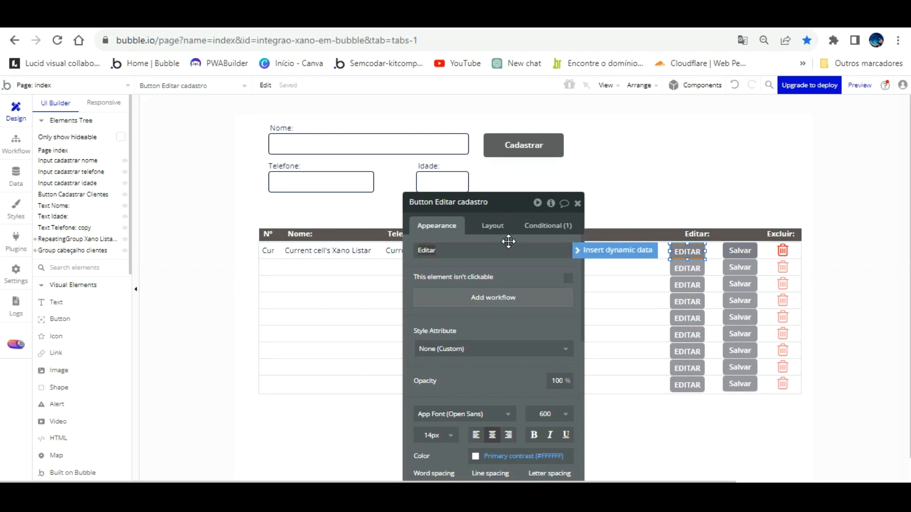
click(520, 280)
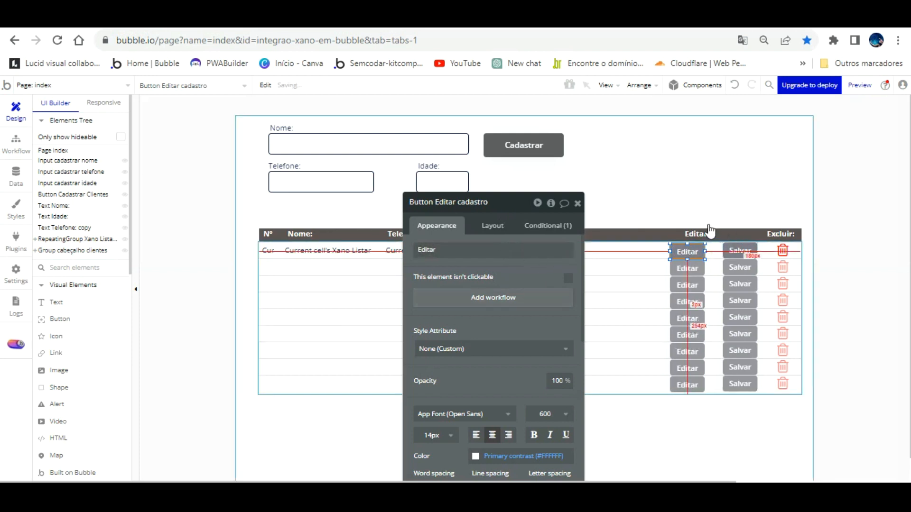
click(577, 203)
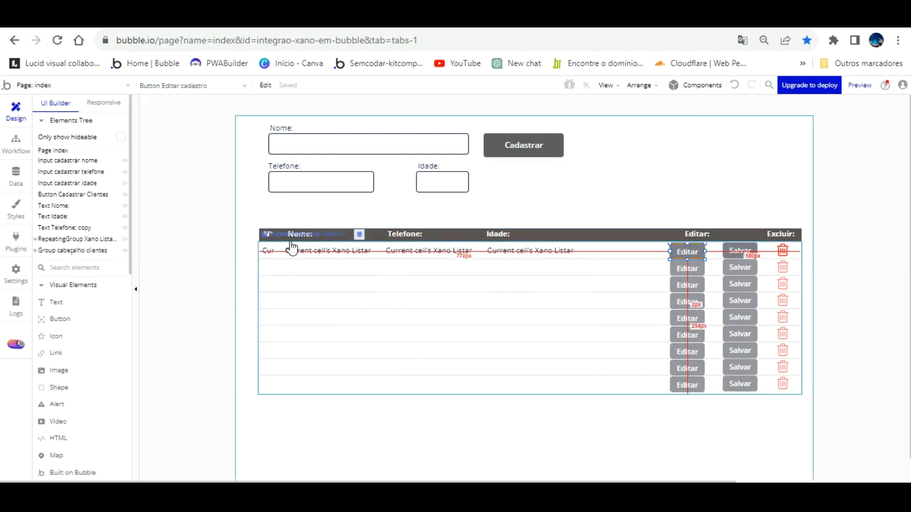
- Select the first row's ID, Nome, Telefone, Idade, Editar, Salvar and delete icon, then distribute them vertically
click(269, 224)
shift+click(308, 222)
shift+click(417, 222)
shift+click(511, 251)
shift+click(688, 252)
shift+click(727, 248)
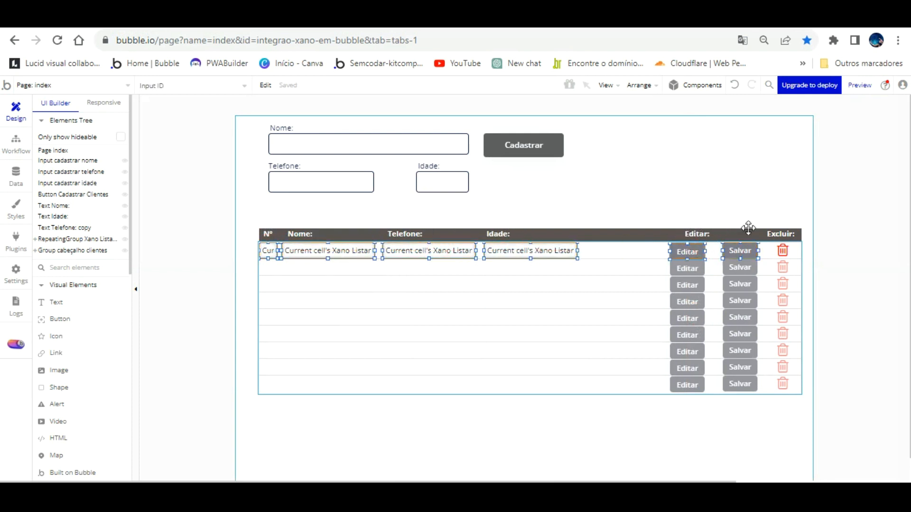
shift+click(782, 250)
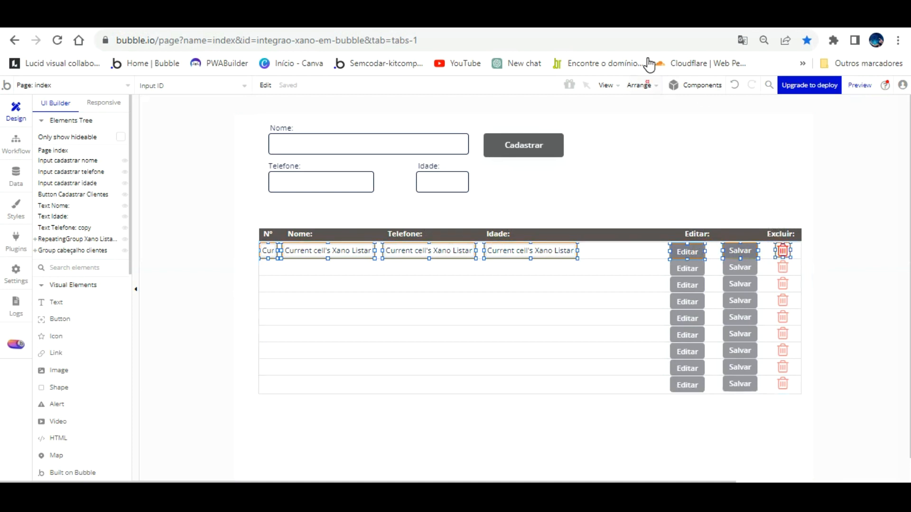
click(643, 85)
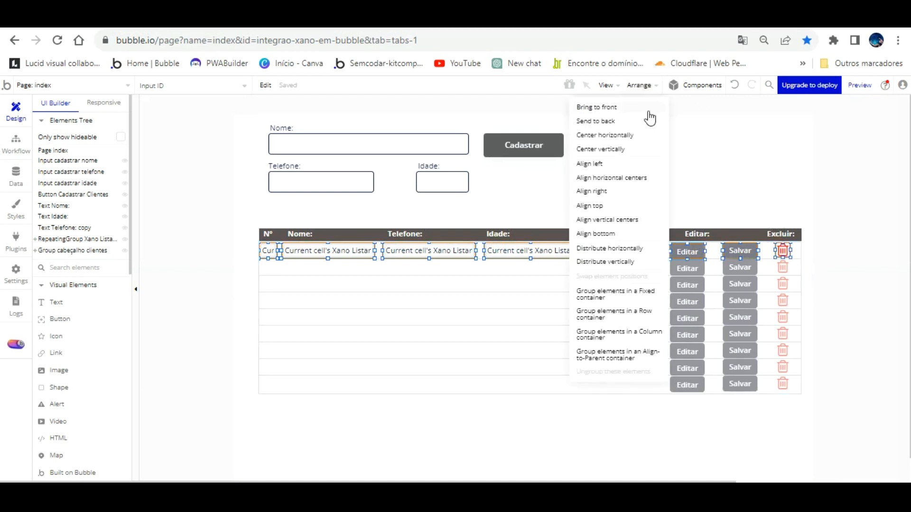
click(625, 268)
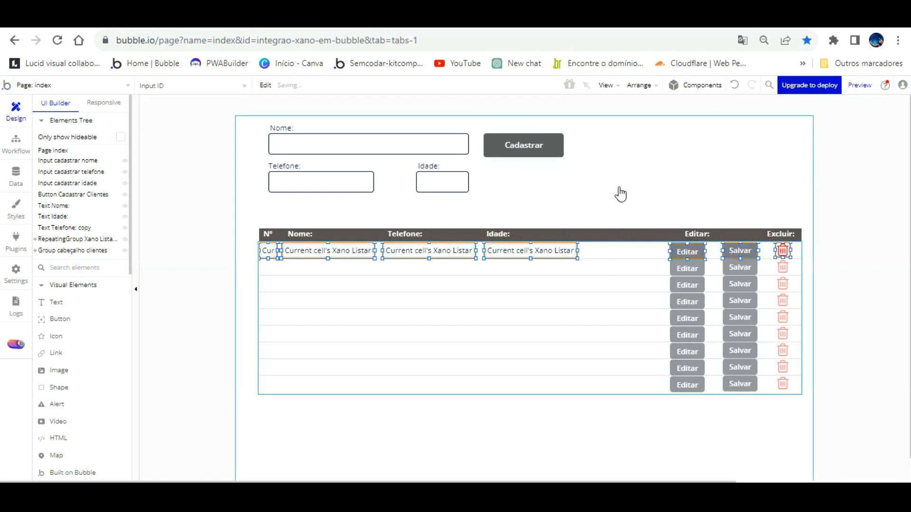
- Group the selected row elements and name the group 'Group Xano Listar cliente'
key(ctrl+g)
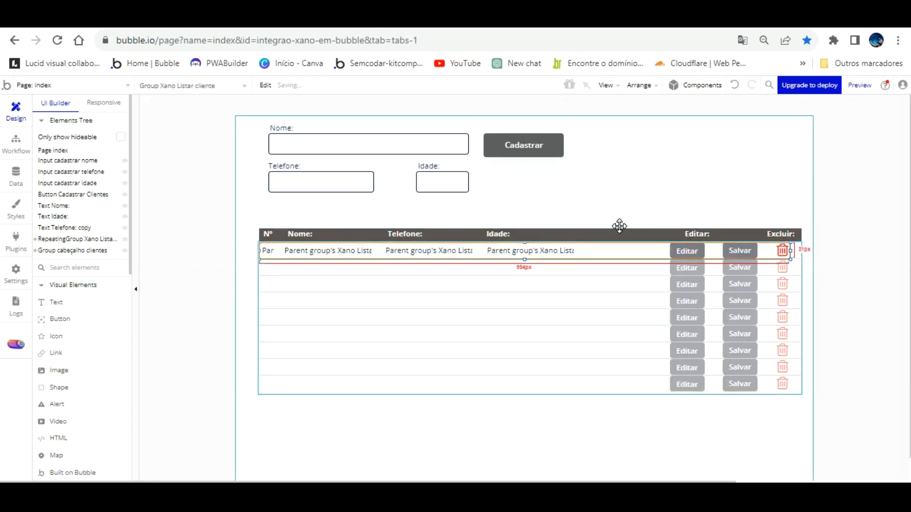
double_click(619, 251)
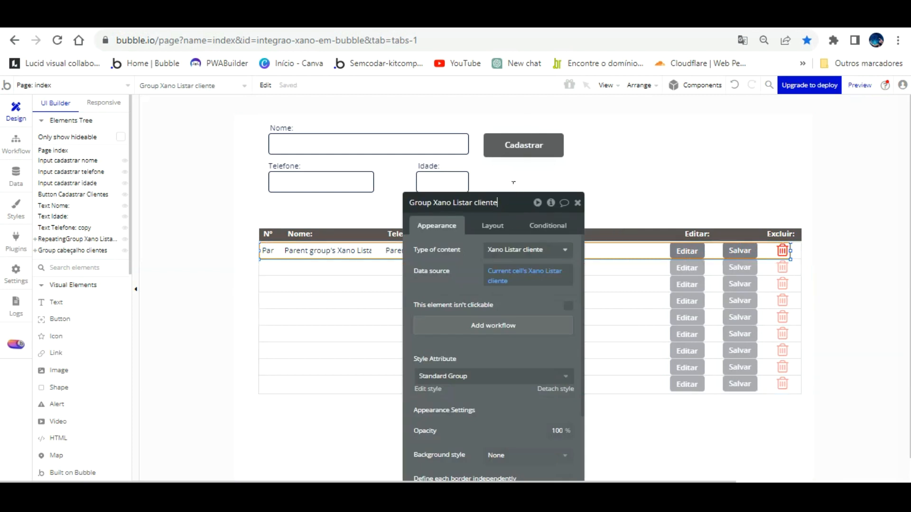
click(468, 243)
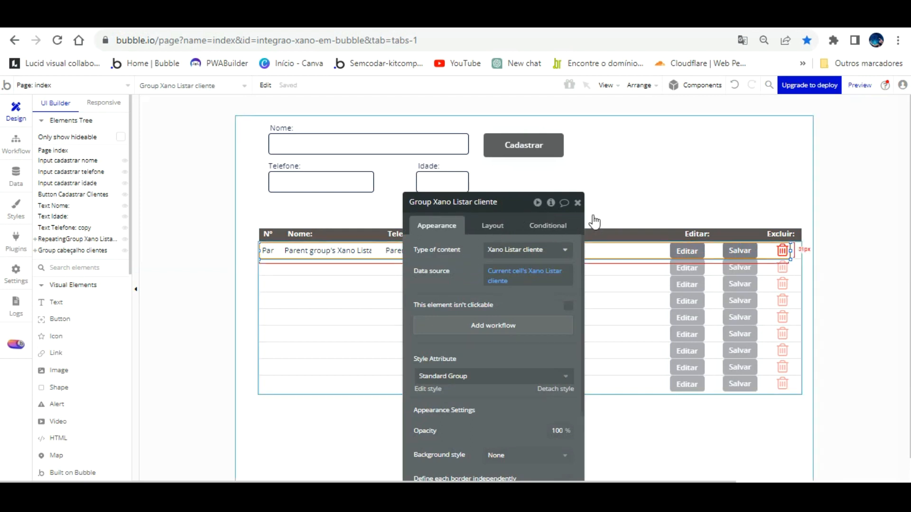
click(551, 202)
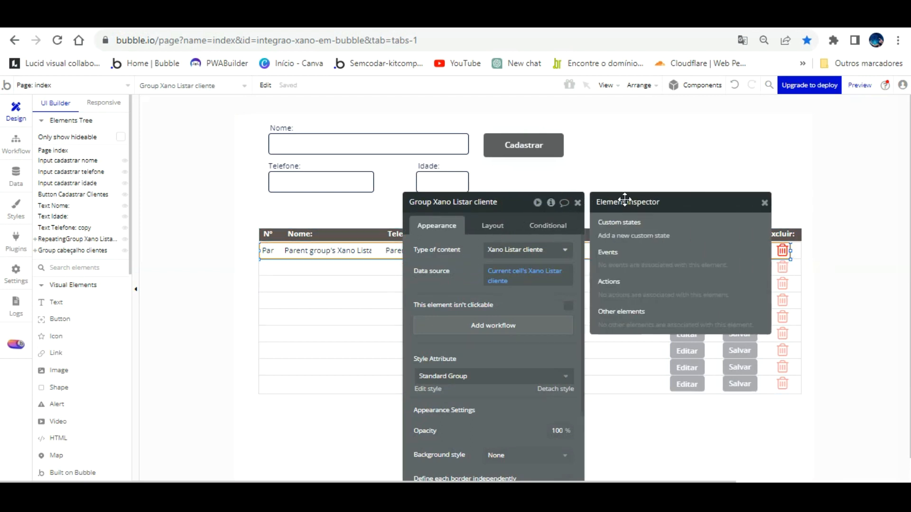
- Create a yes / no custom state 'modo edição' on Group Xano Listar cliente, defaulting to yes
click(628, 234)
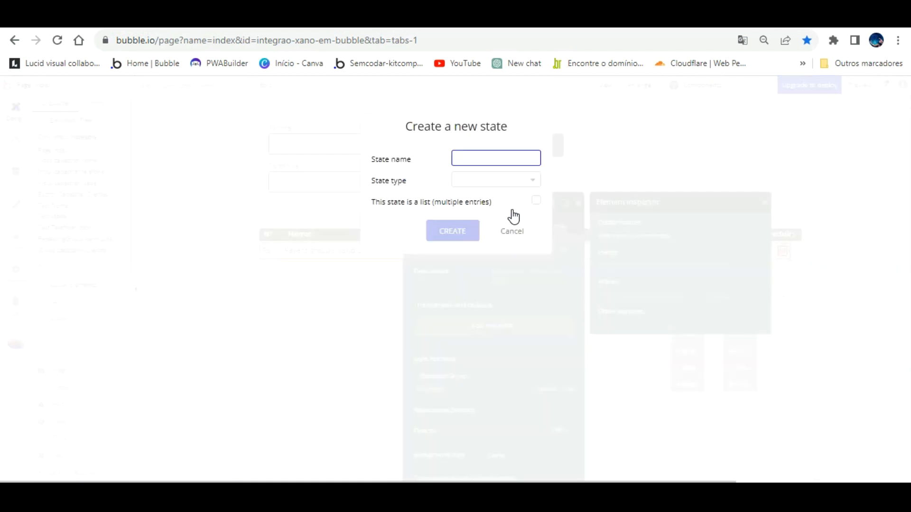
text(MO)
key(BackSpace)
key(BackSpace)
text(mo)
click(511, 179)
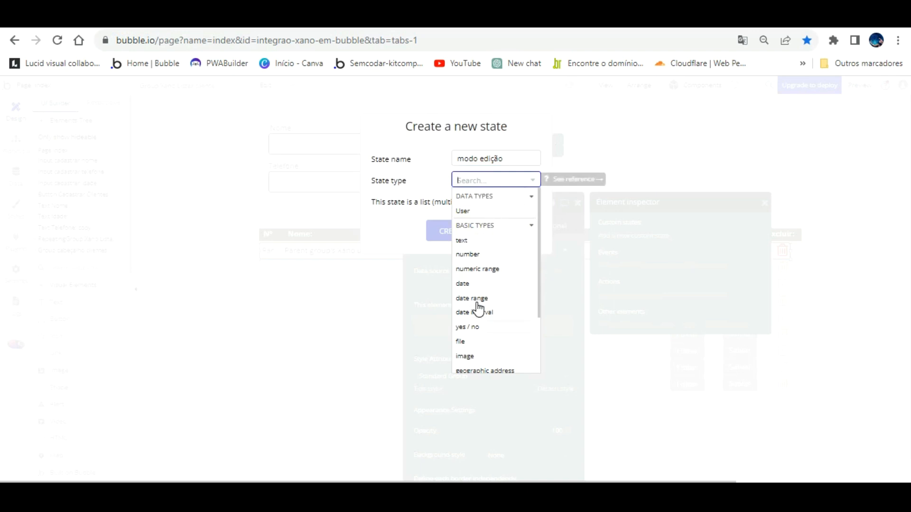
click(470, 327)
click(449, 226)
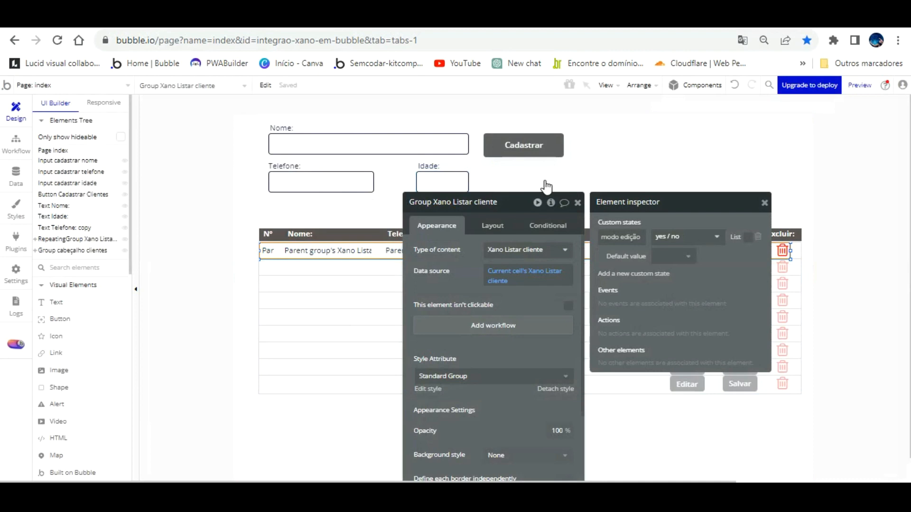
click(671, 256)
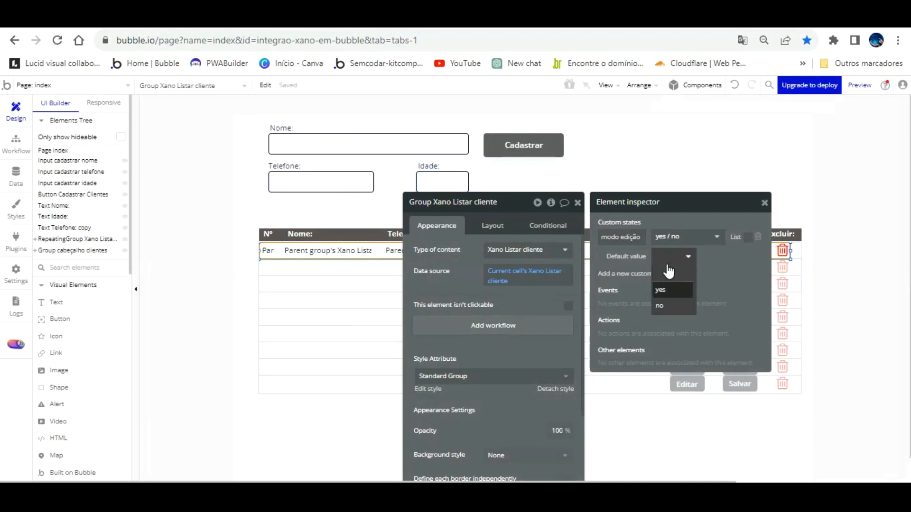
click(666, 287)
click(551, 202)
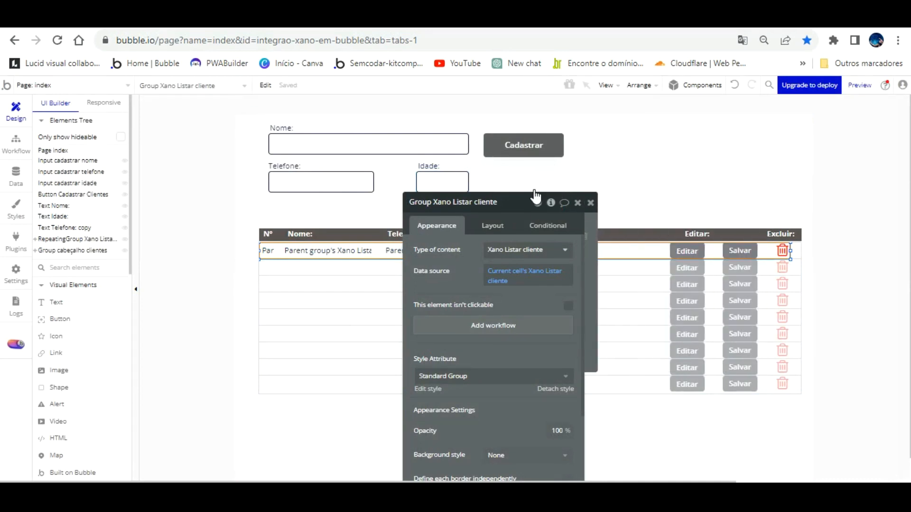
drag(469, 226, 122, 138)
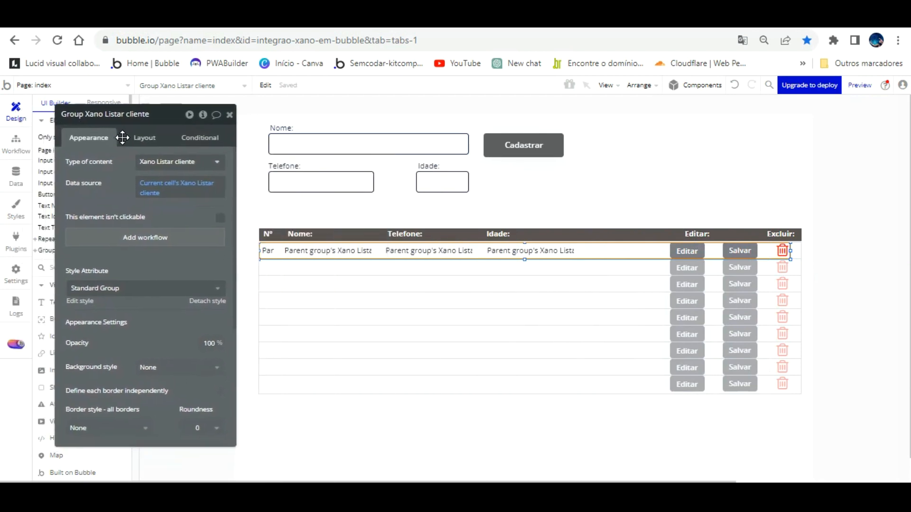
- Add a Set state action to Editar's workflow setting Group Xano Listar cliente's modo edição to yes
click(686, 251)
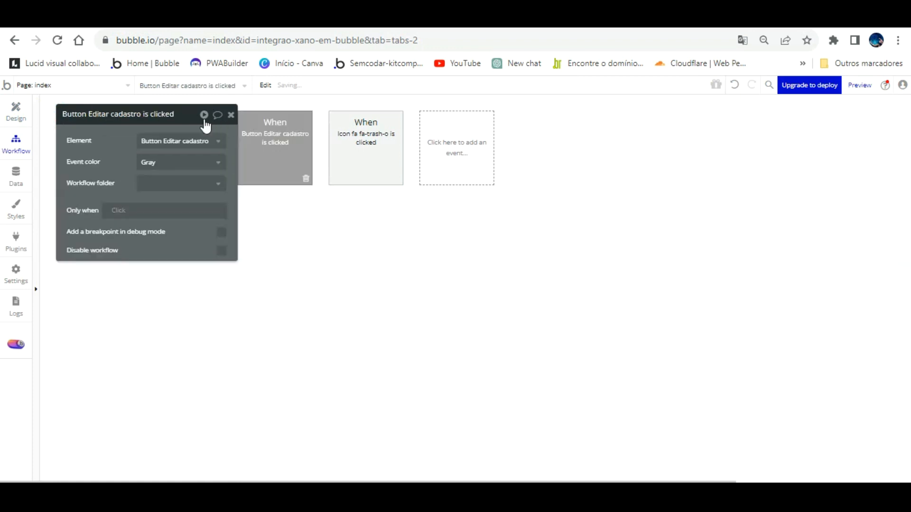
drag(213, 110, 641, 195)
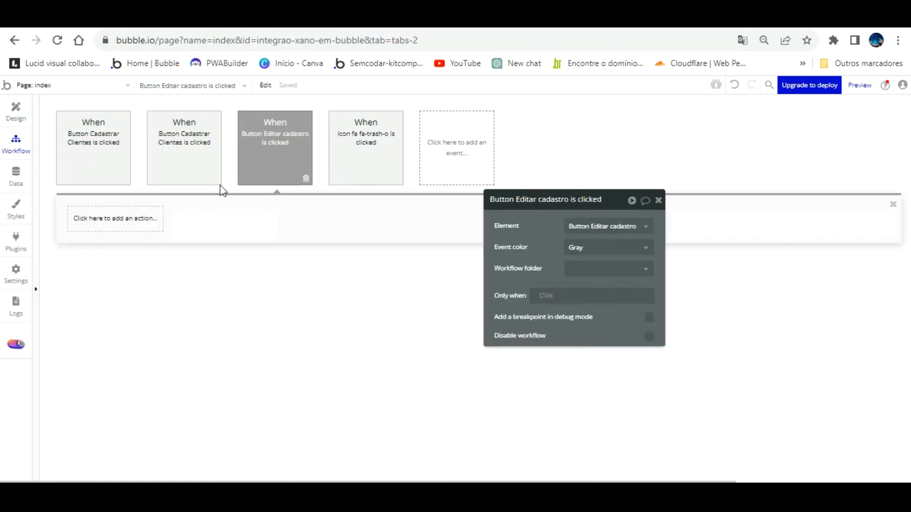
click(144, 216)
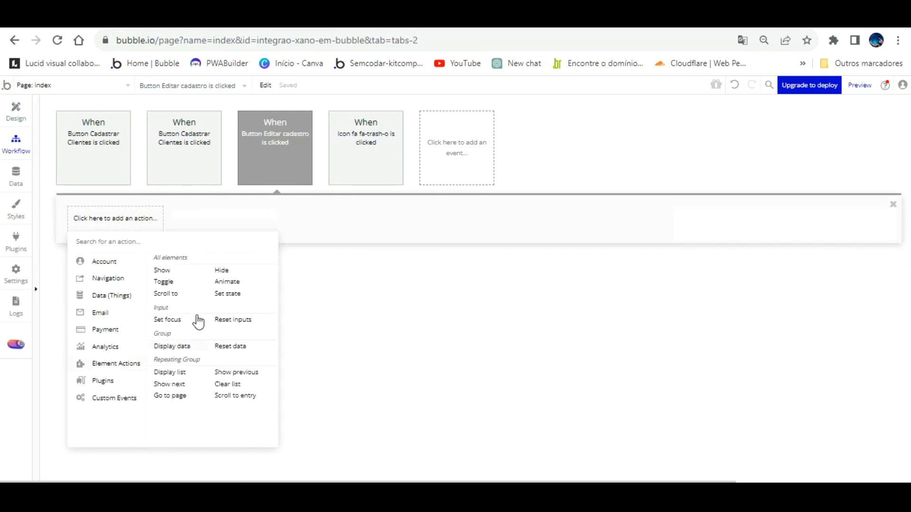
click(230, 293)
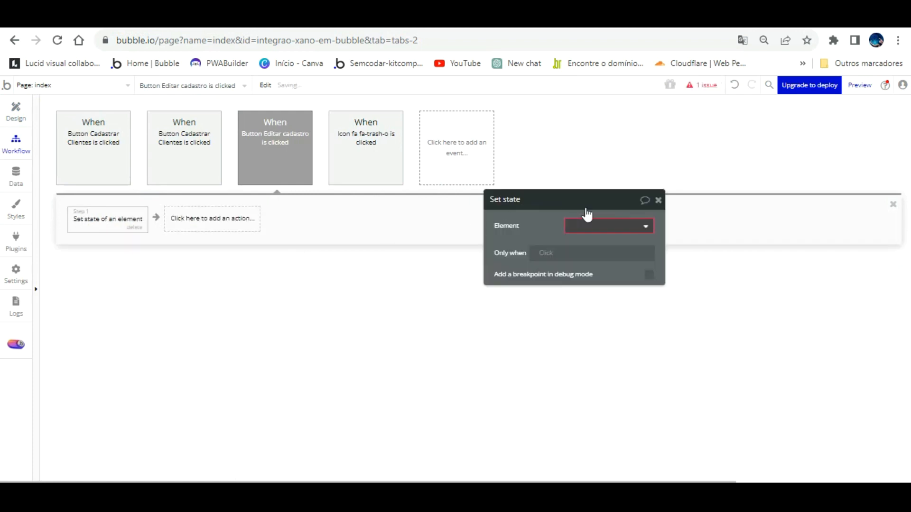
click(586, 222)
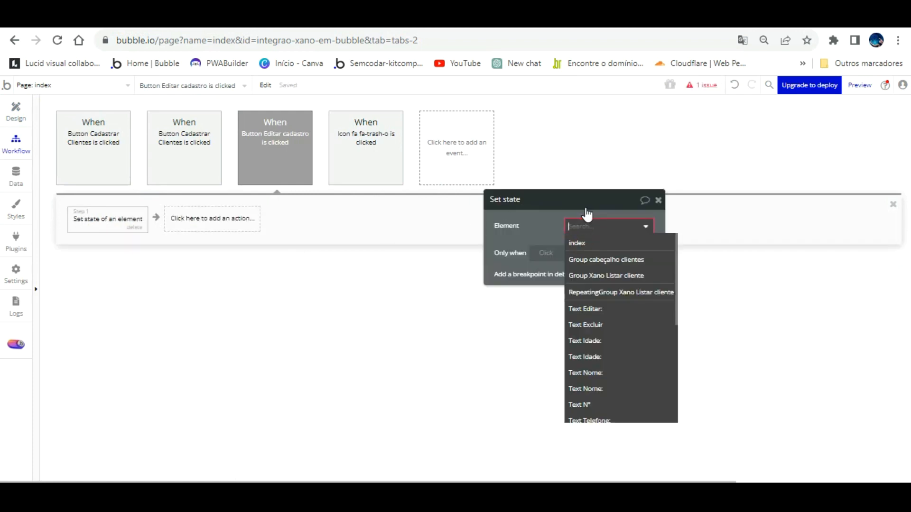
click(626, 274)
click(620, 247)
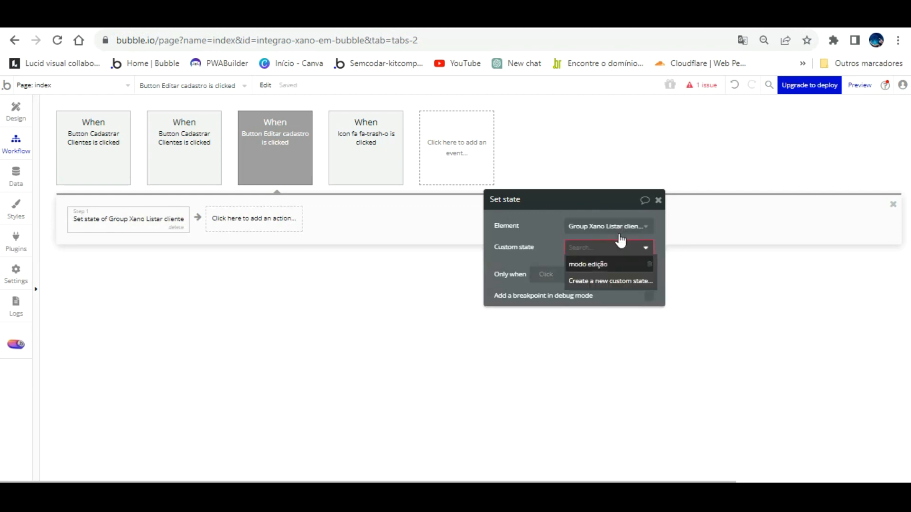
click(598, 264)
click(576, 268)
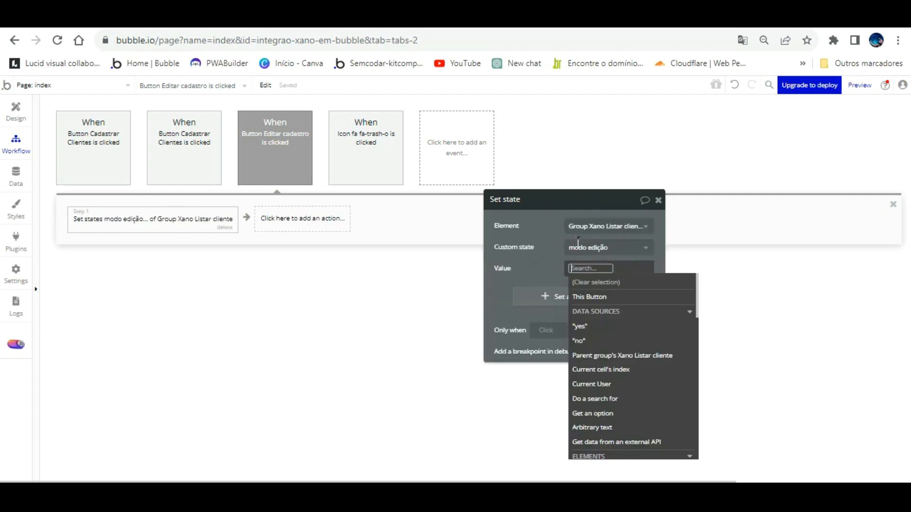
click(579, 325)
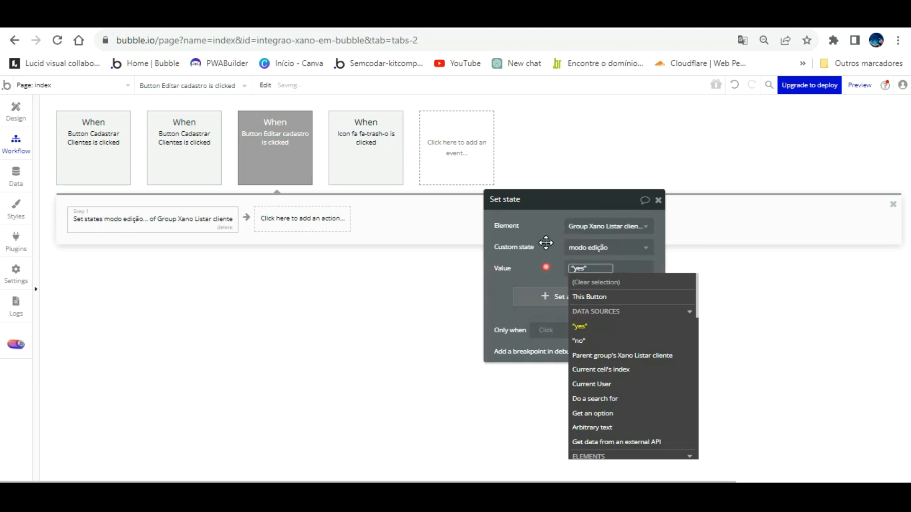
click(546, 242)
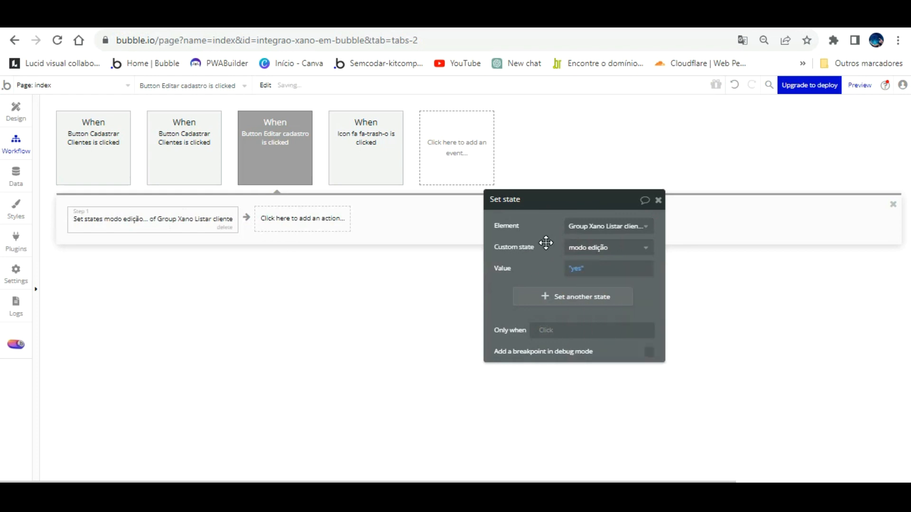
click(12, 97)
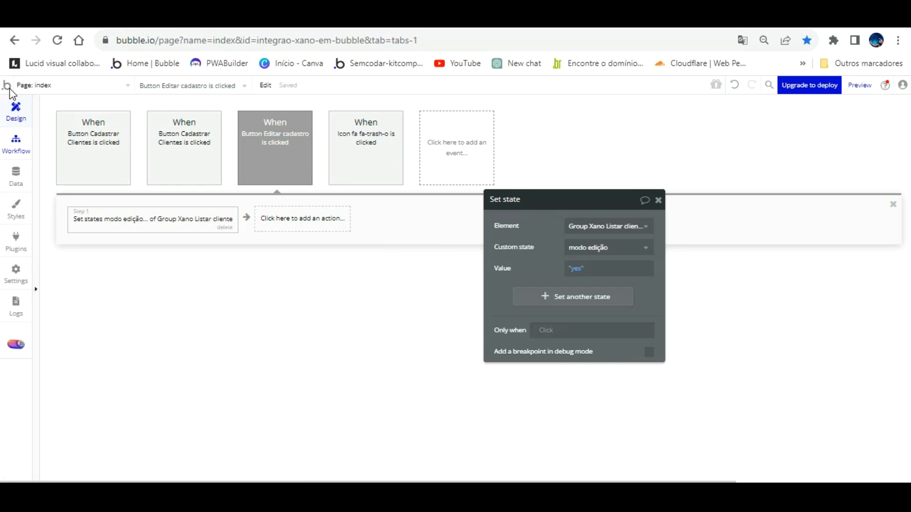
- Replace Input Nome's hovered, focused and isn't valid conditions with 'Group Xano Listar cliente's modo edição is yes'
drag(620, 244, 764, 202)
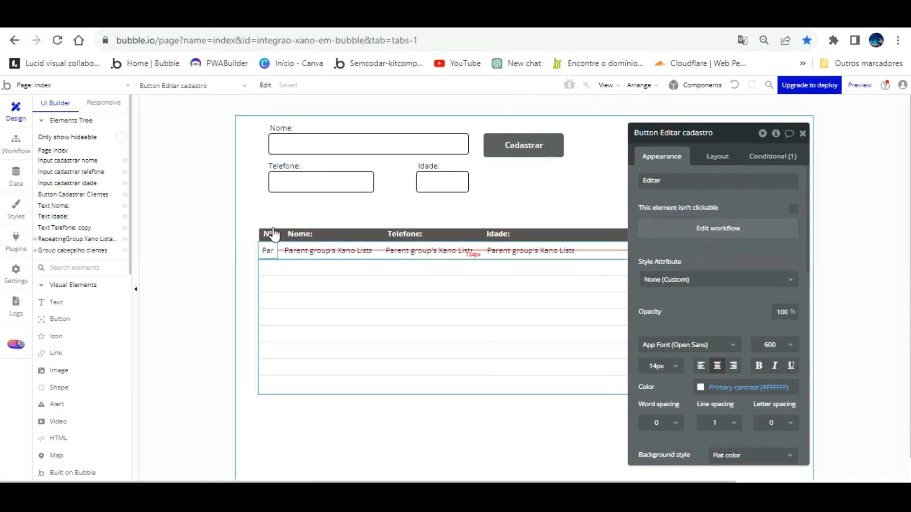
click(314, 249)
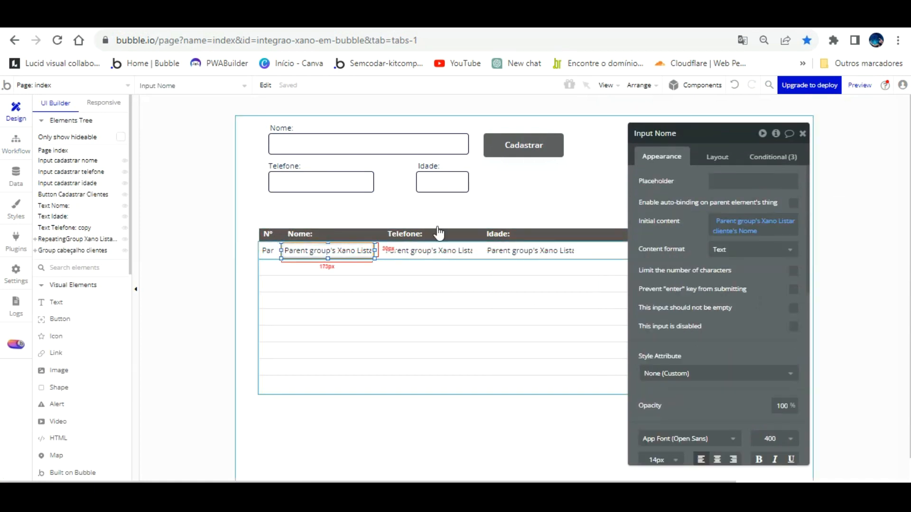
click(771, 156)
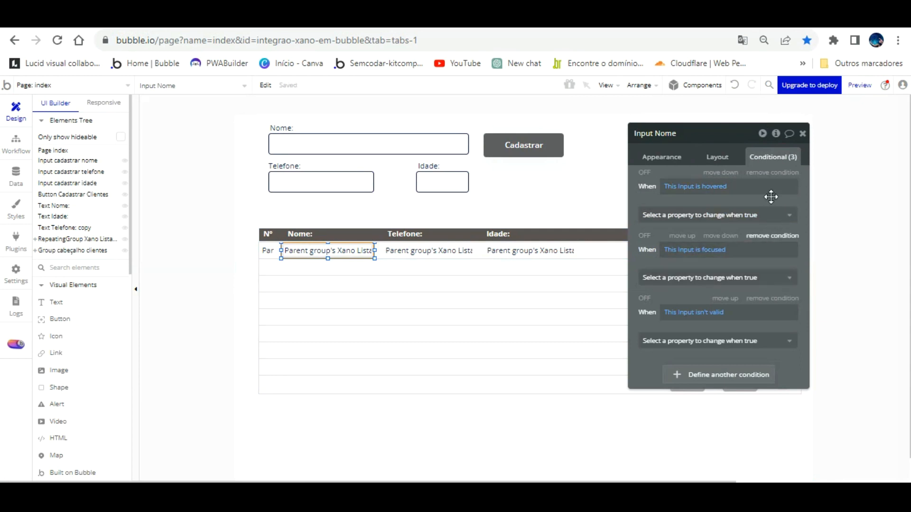
click(771, 172)
click(771, 173)
click(770, 172)
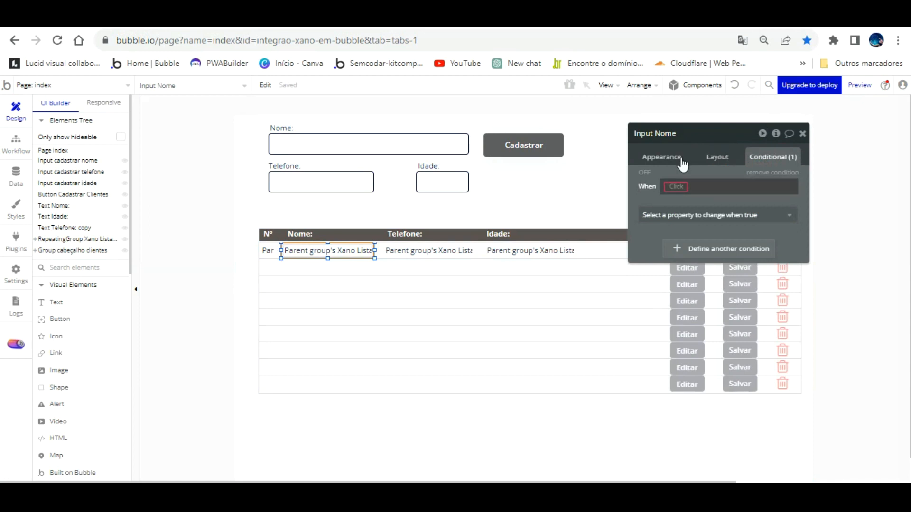
click(676, 186)
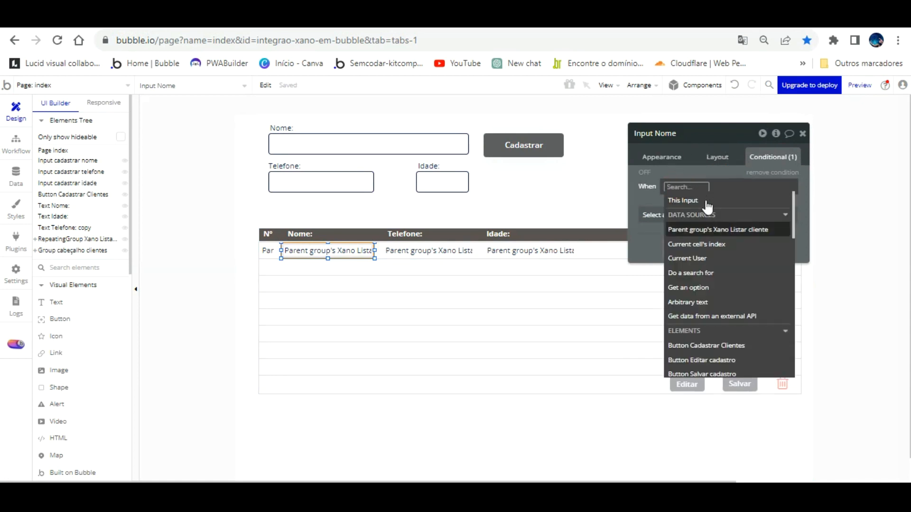
scroll(747, 267, down, 2)
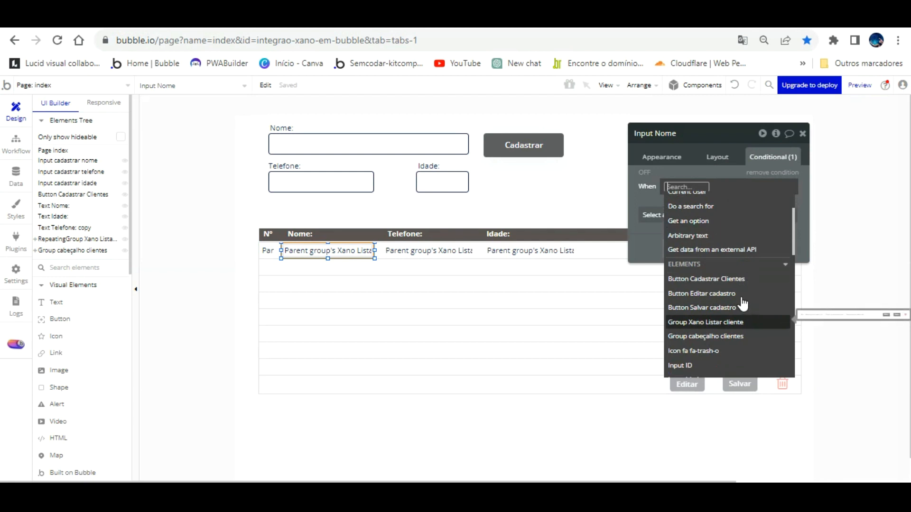
click(740, 322)
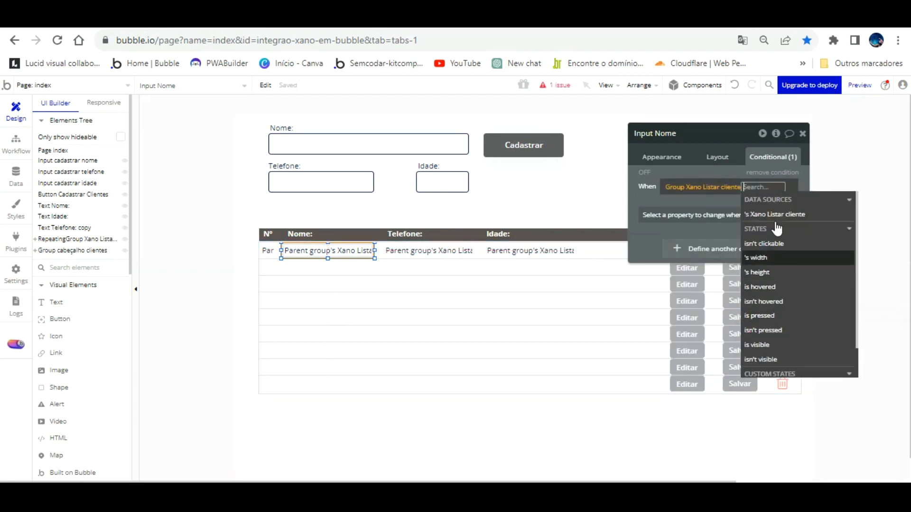
scroll(797, 285, down, 1)
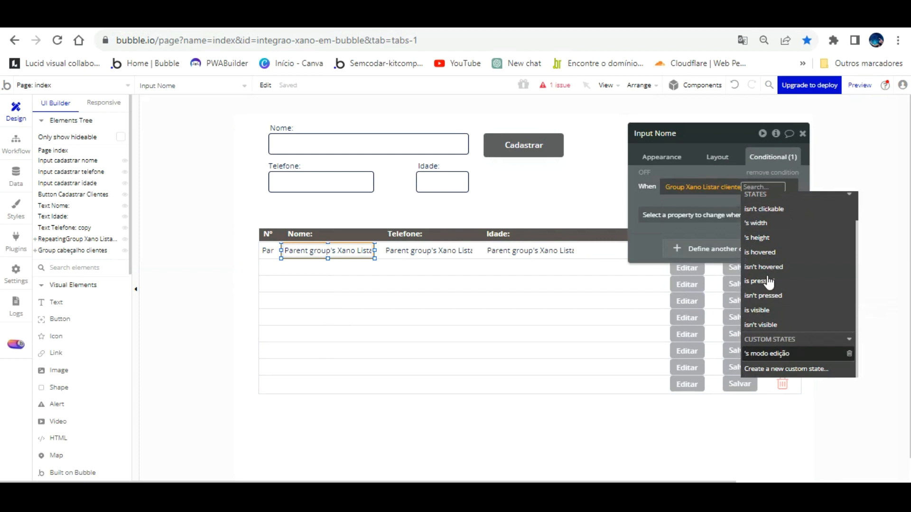
click(766, 354)
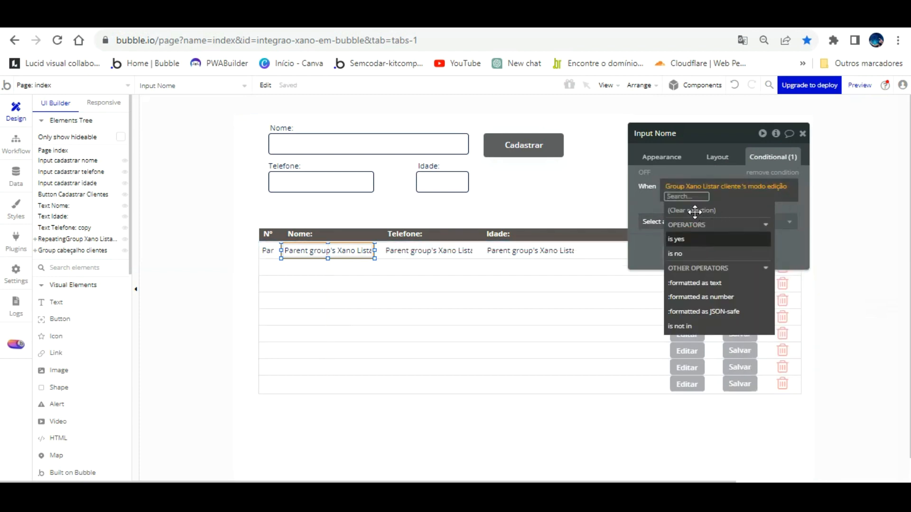
click(693, 238)
click(648, 208)
- Make the condition set Background style to Flat color and Background color to #CFC9C9
click(669, 222)
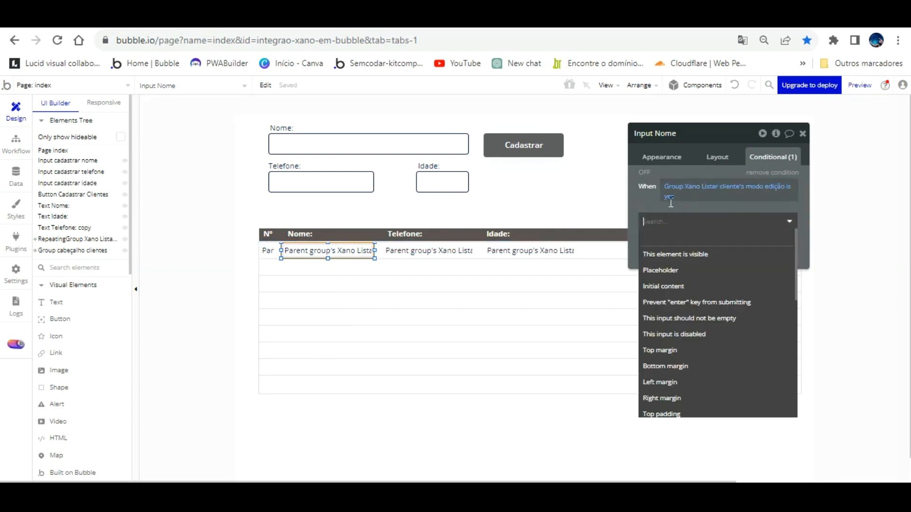
scroll(715, 311, down, 5)
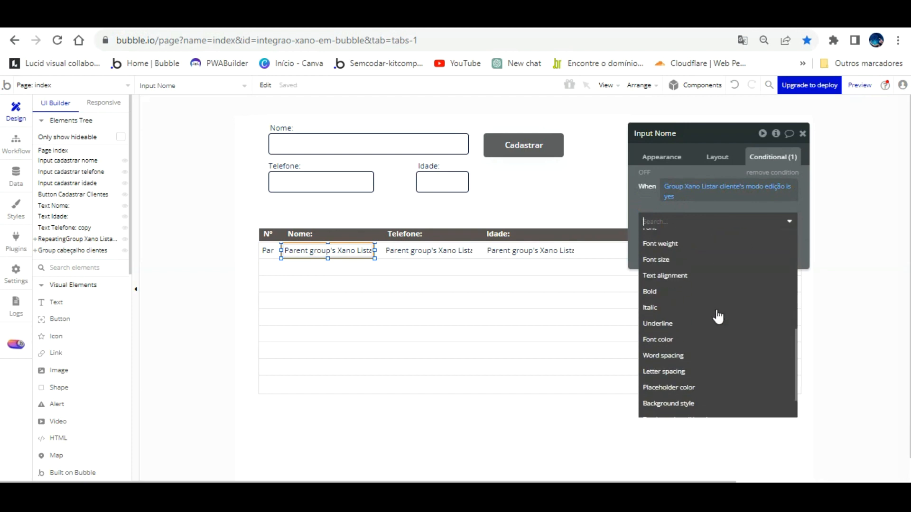
scroll(717, 315, down, 2)
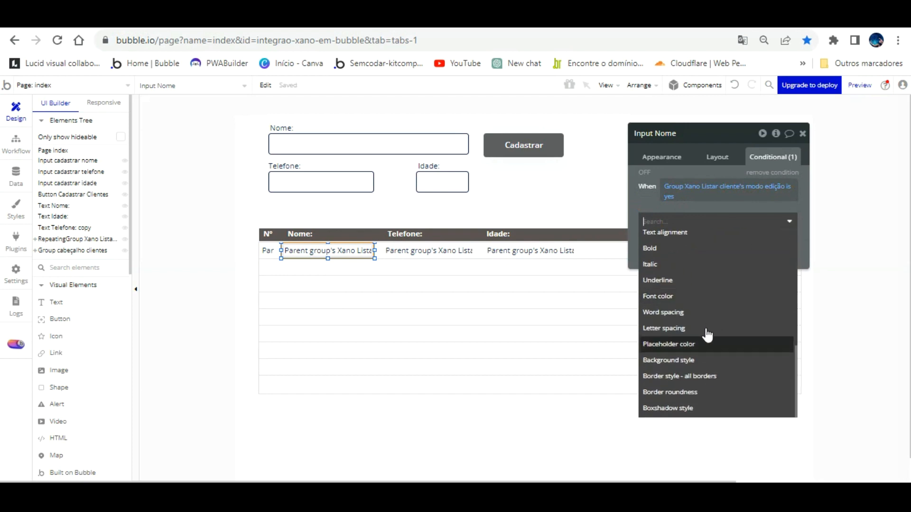
click(714, 357)
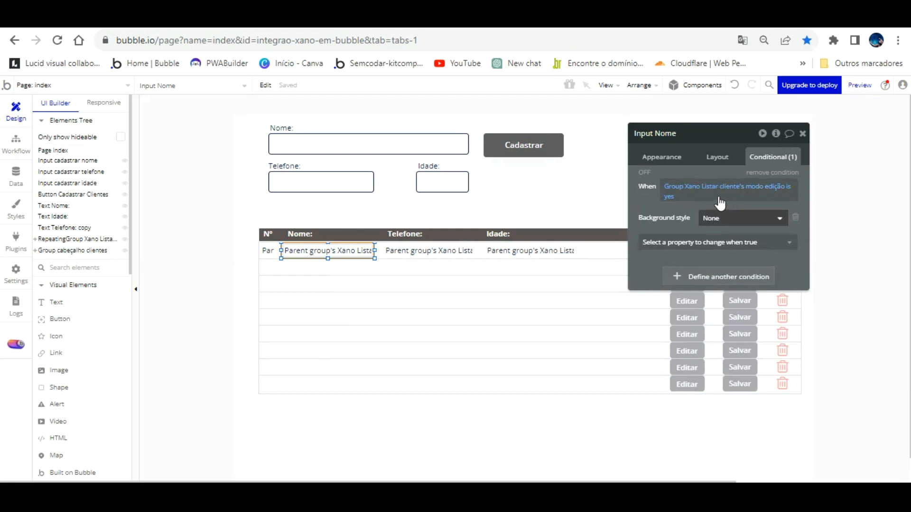
click(714, 218)
click(717, 250)
click(713, 245)
scroll(697, 332, down, 6)
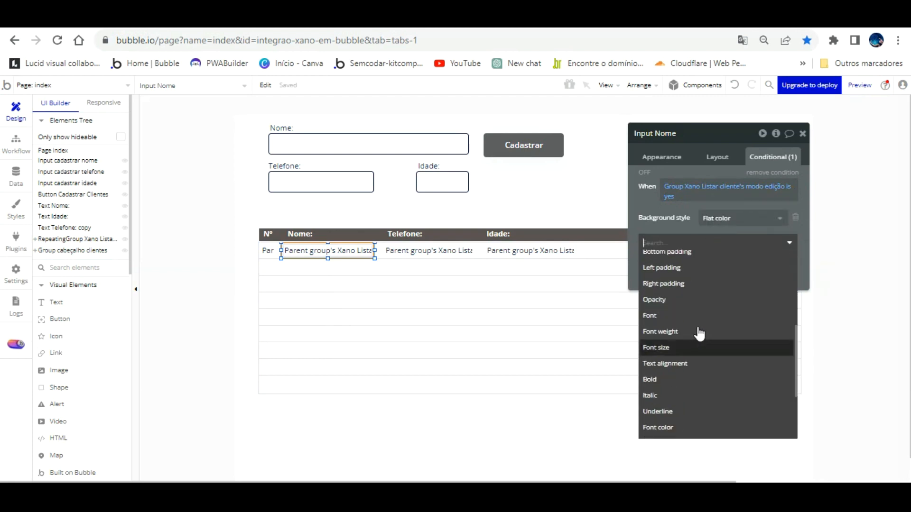
scroll(698, 346, down, 3)
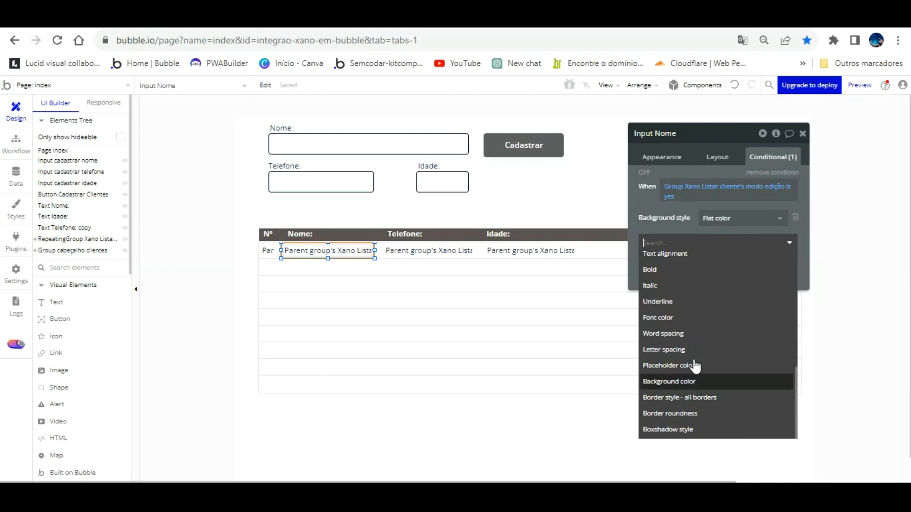
click(696, 377)
click(706, 239)
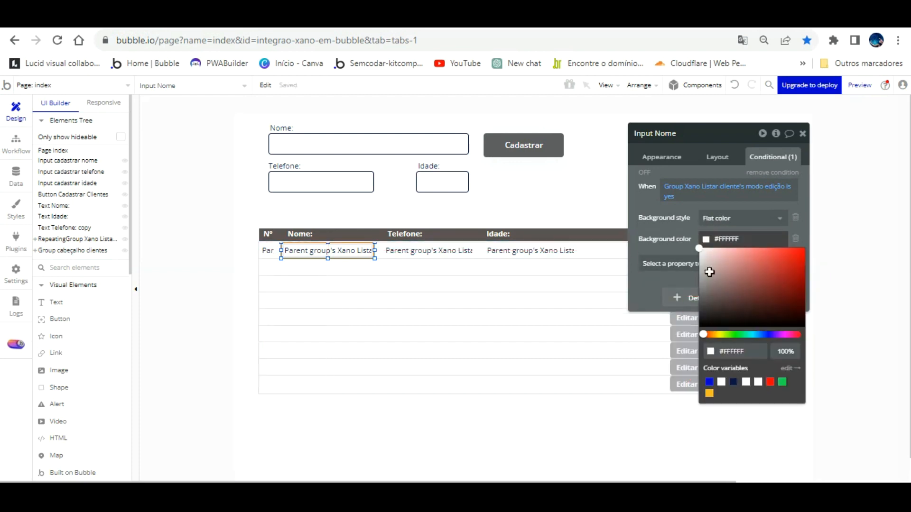
drag(716, 281, 704, 281)
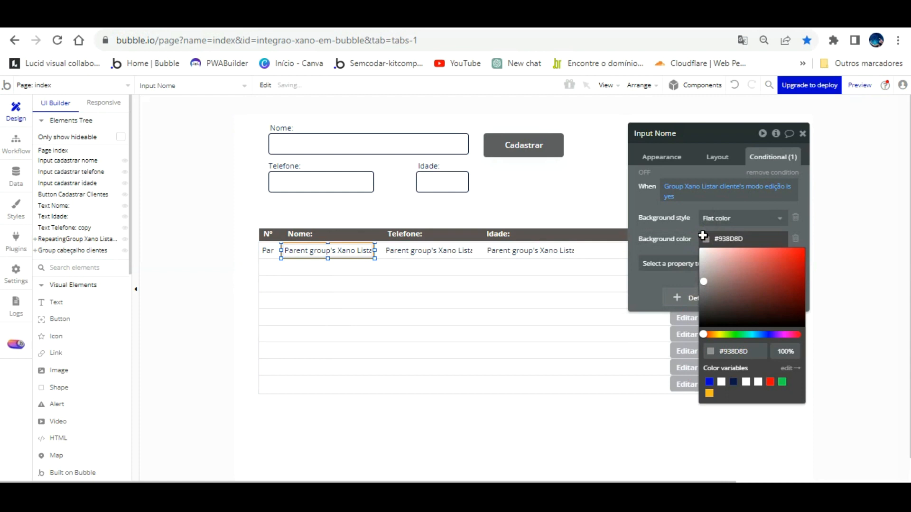
drag(703, 235, 702, 260)
click(657, 184)
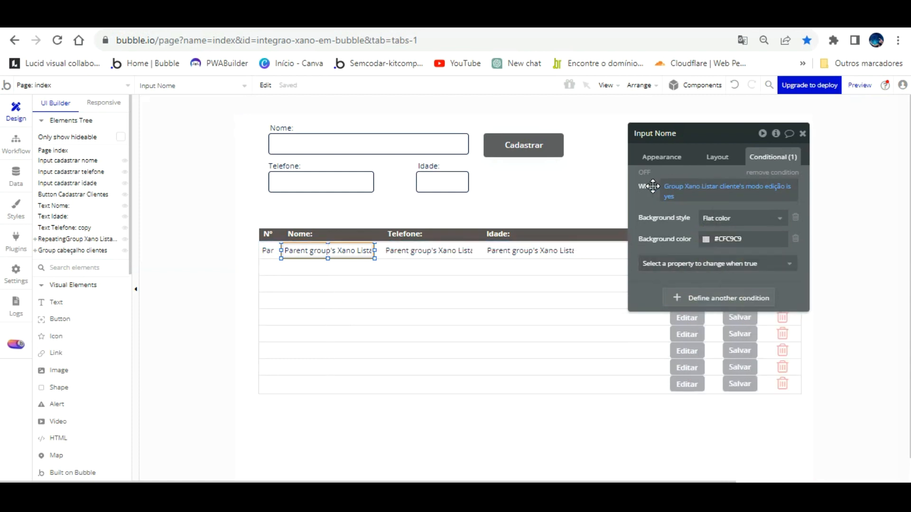
- Copy the grey edit-mode condition onto Input Telefone and delete the leftover empty condition
right_click(716, 199)
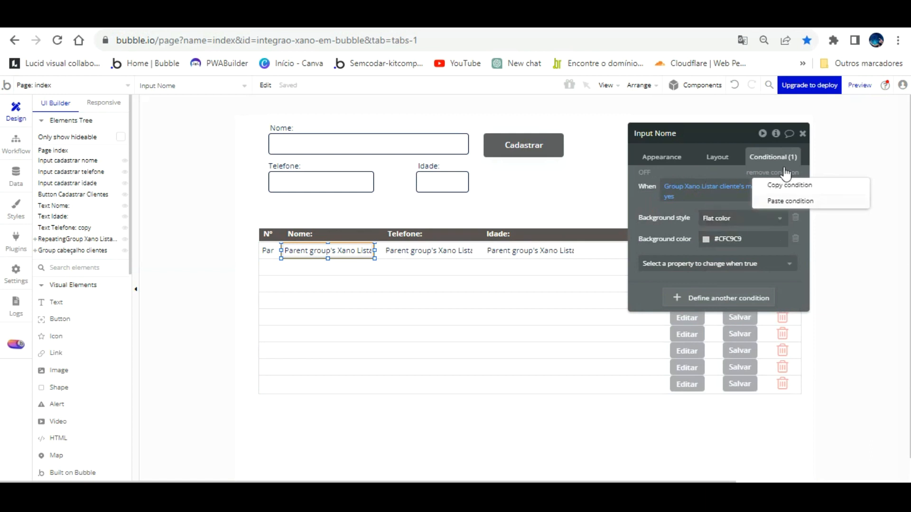
click(789, 185)
click(438, 249)
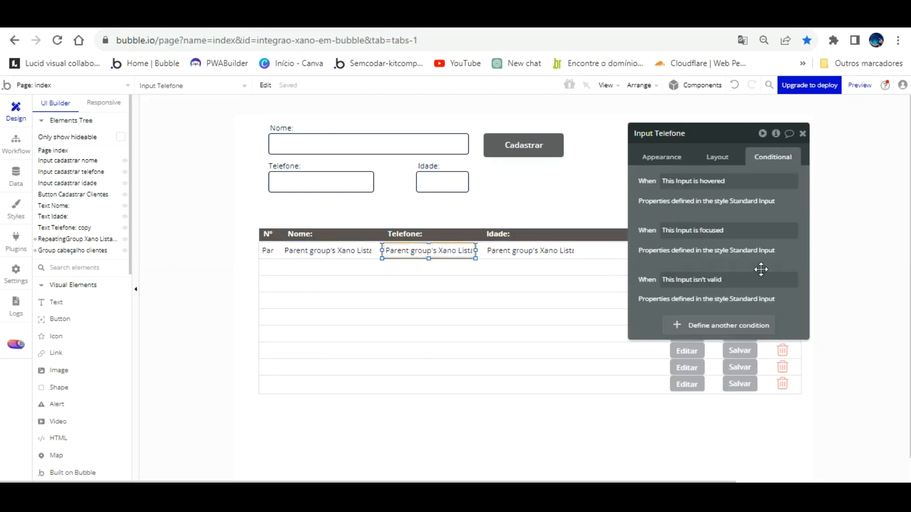
click(750, 325)
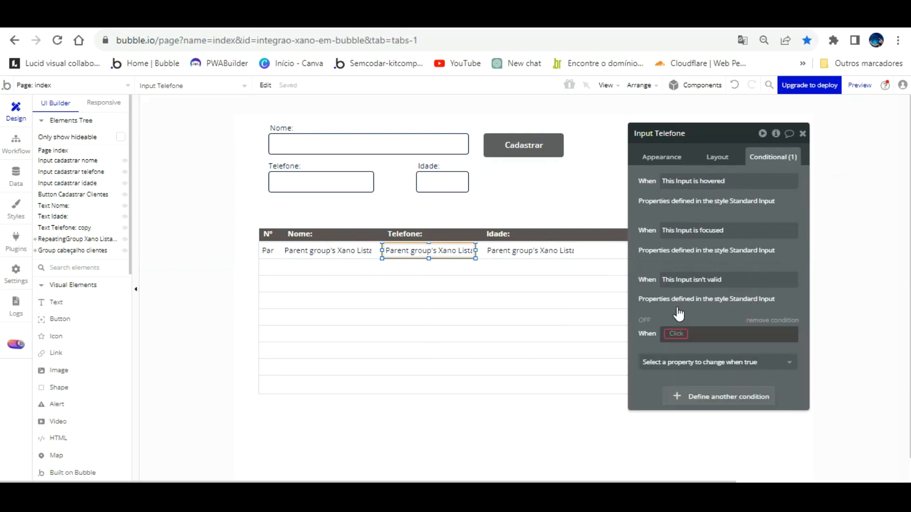
right_click(724, 328)
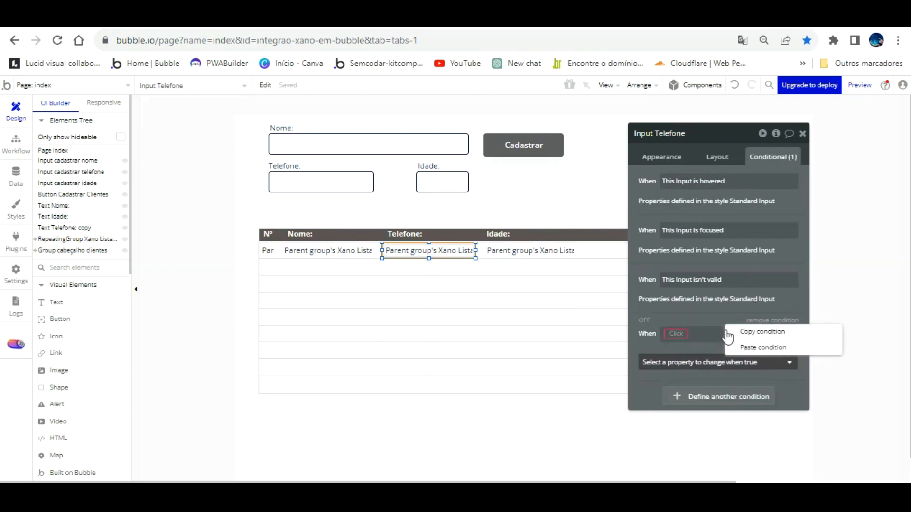
click(745, 347)
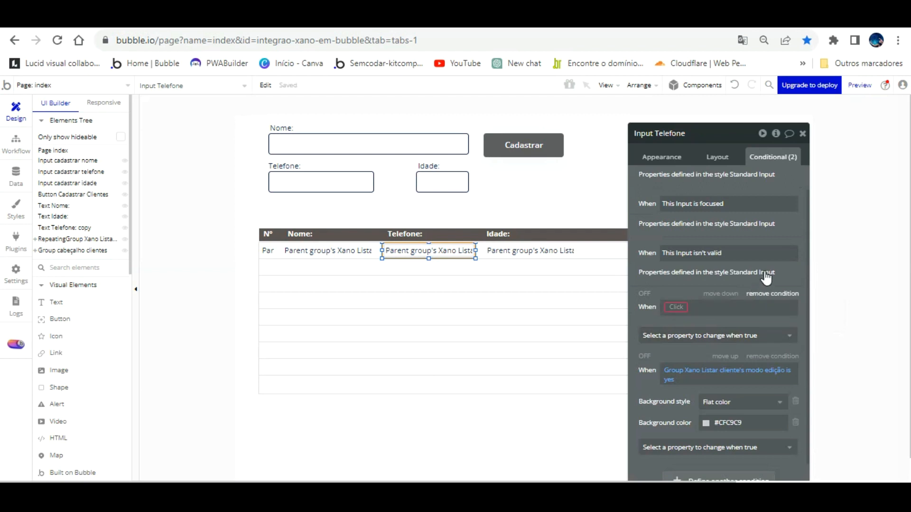
click(769, 293)
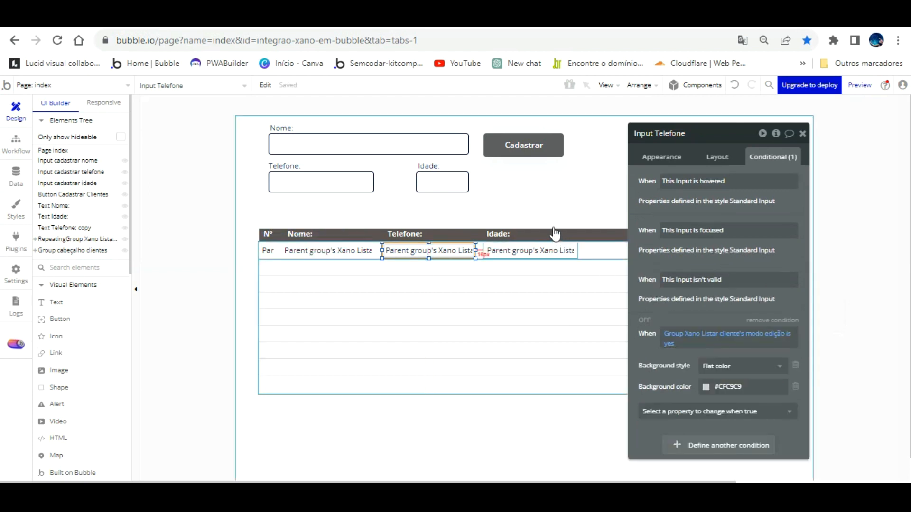
- Paste the same grey #CFC9C9 edit-mode condition onto Input Idade
click(558, 250)
right_click(727, 259)
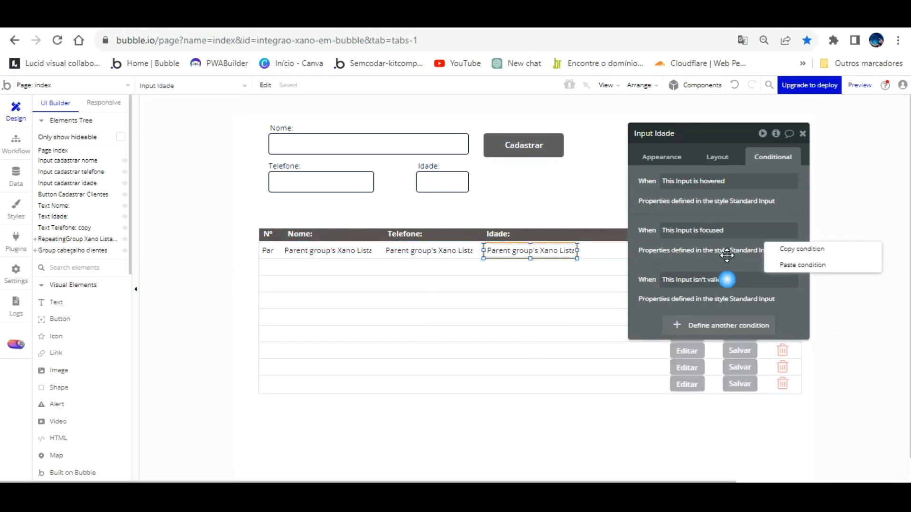
click(792, 264)
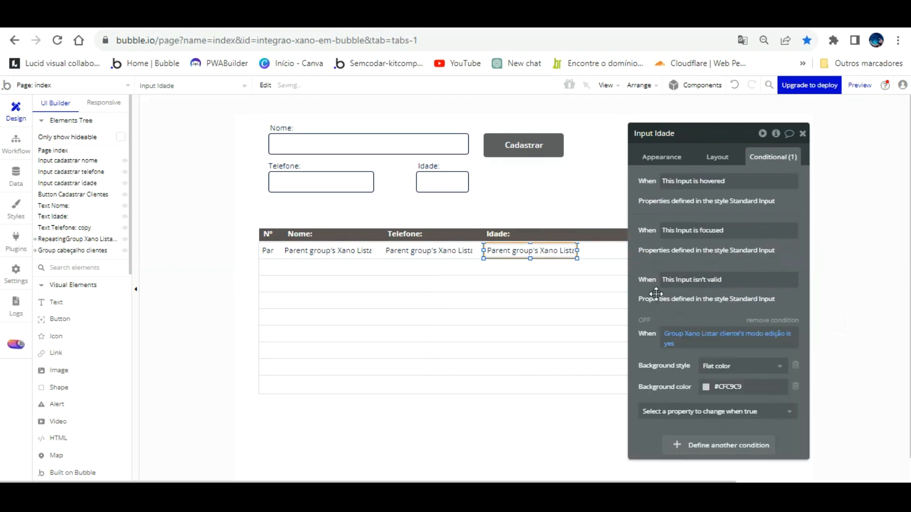
drag(660, 176, 109, 172)
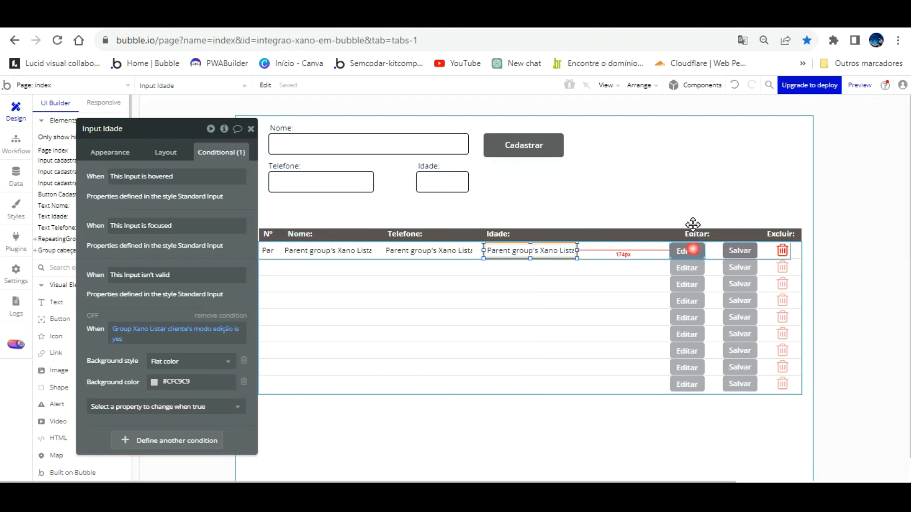
click(690, 249)
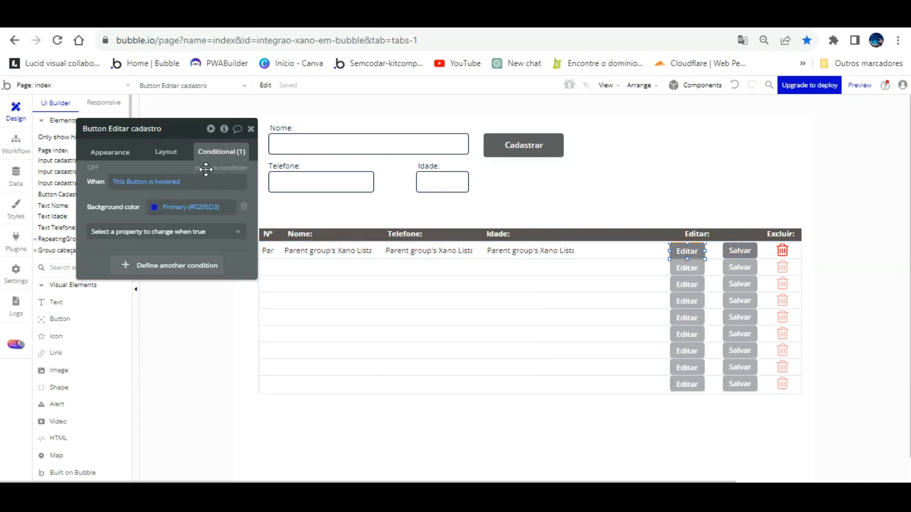
- Add a Set focus action as the second step of the Editar cadastro workflow
click(16, 142)
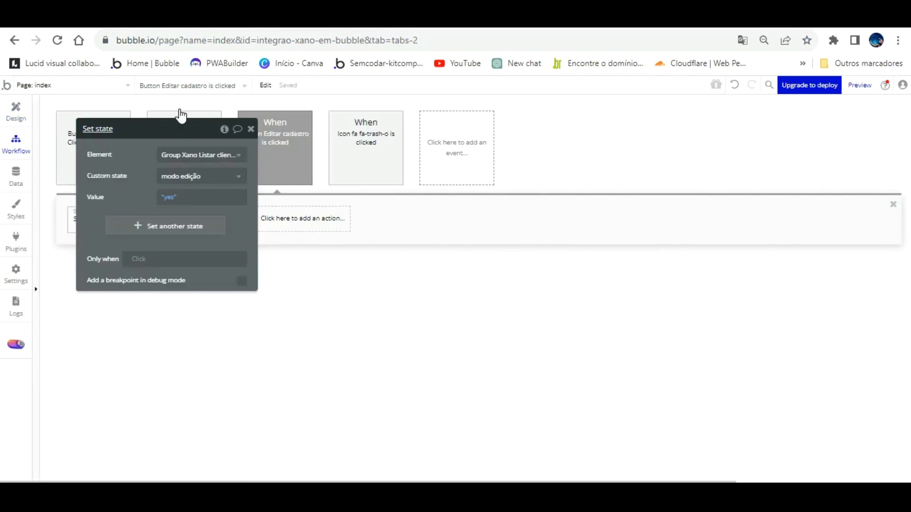
drag(183, 117, 517, 169)
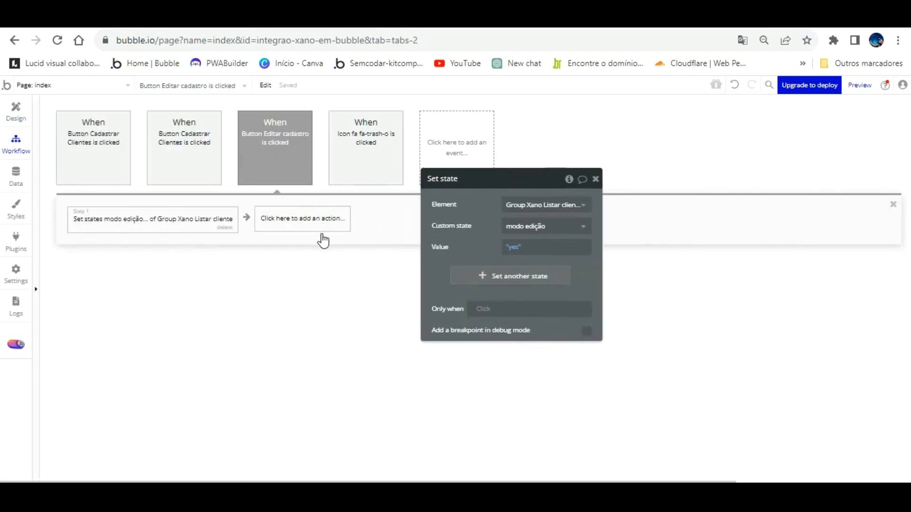
click(323, 241)
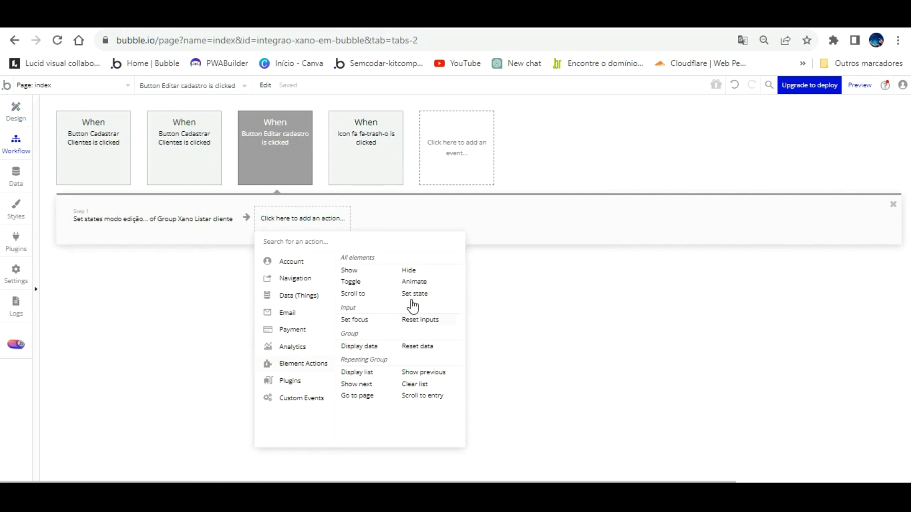
click(353, 319)
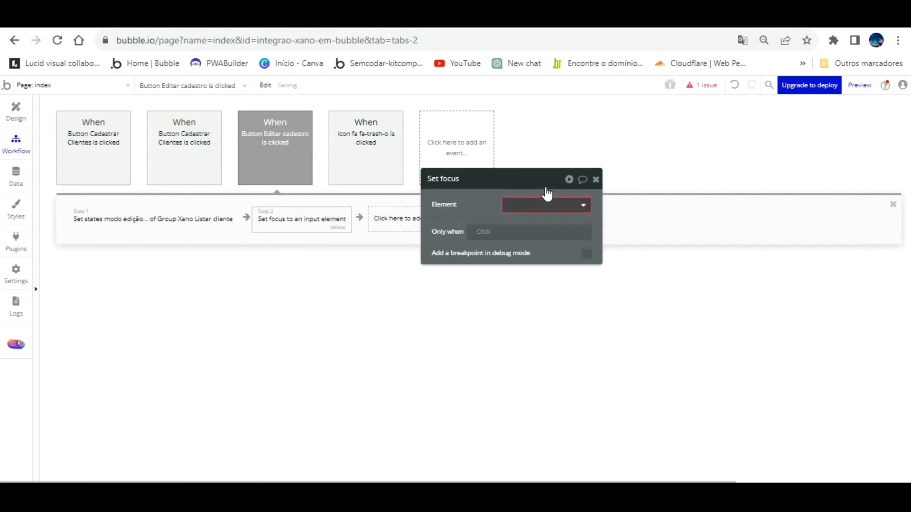
click(546, 201)
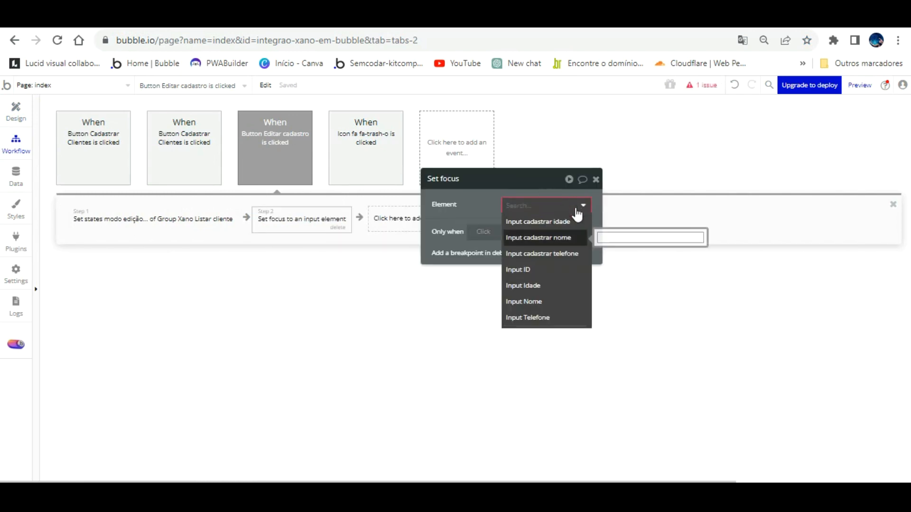
click(546, 238)
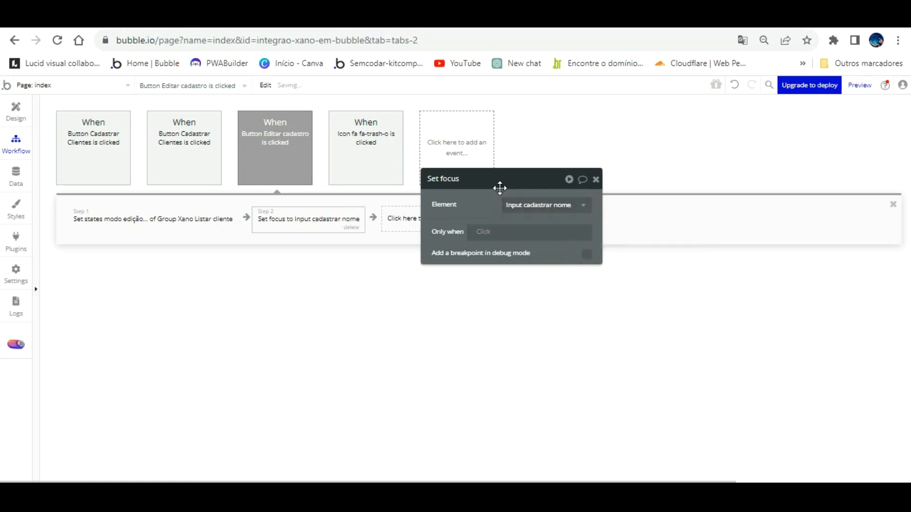
click(545, 205)
click(494, 184)
- Confirm which Nome input sits in the table row, then set the focus target to Input Nome
click(15, 92)
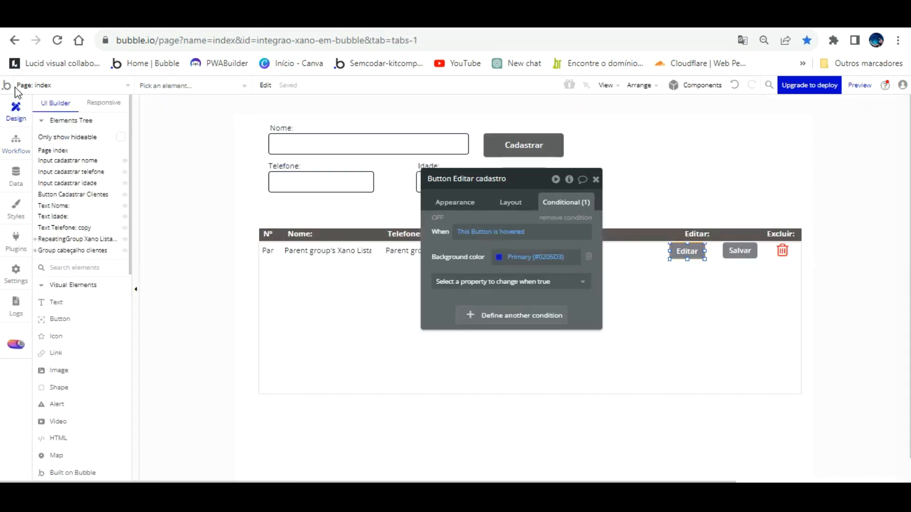
click(342, 249)
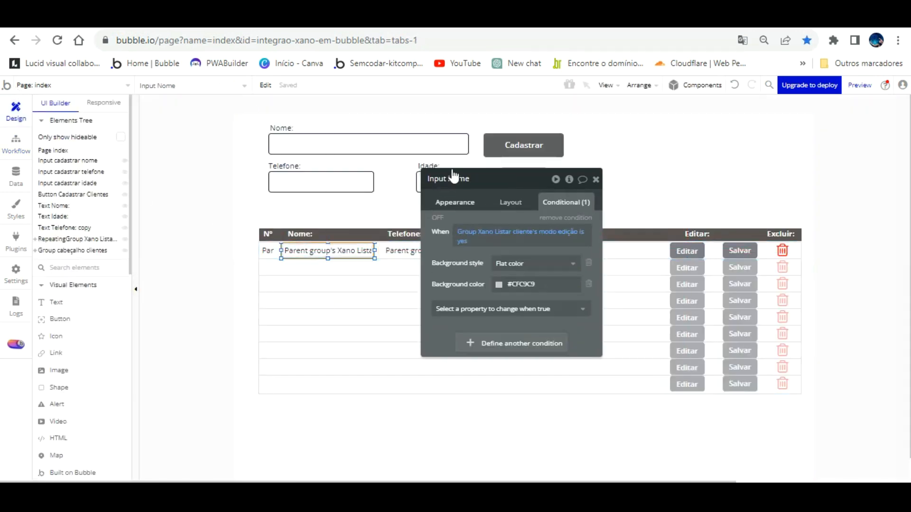
click(382, 146)
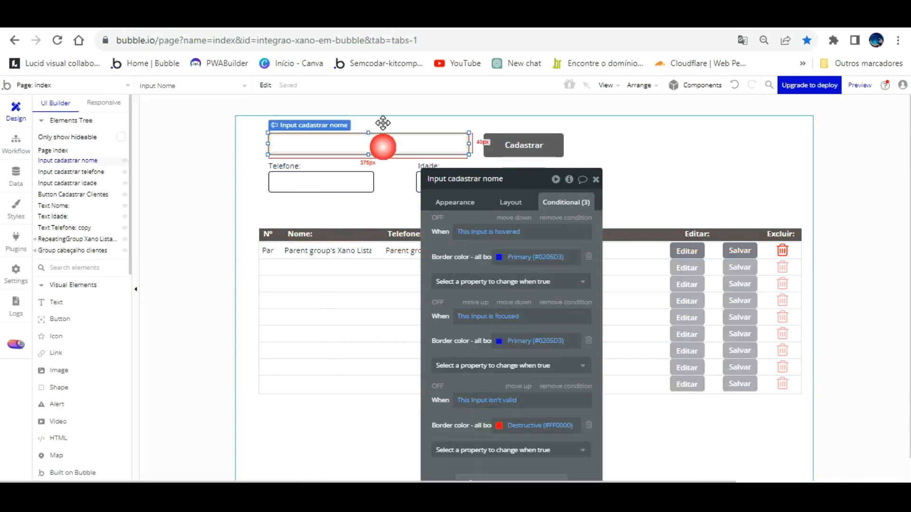
click(346, 250)
click(17, 143)
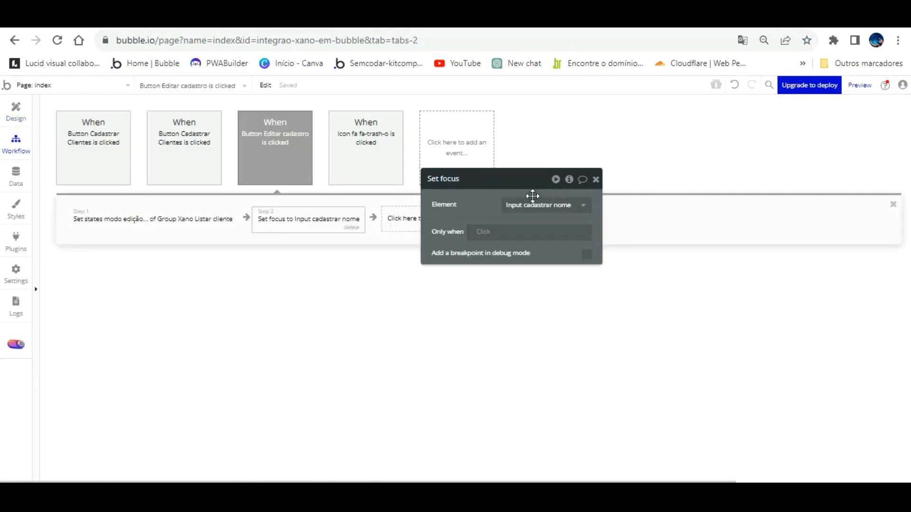
click(530, 204)
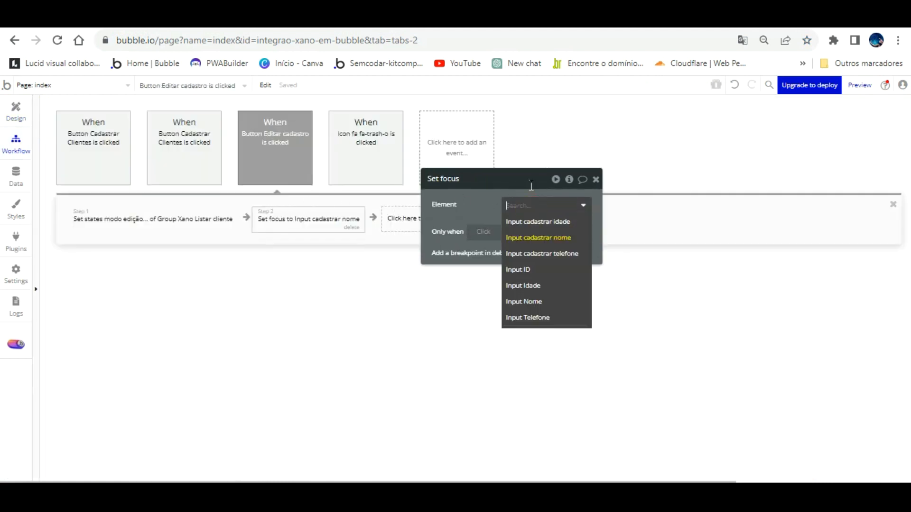
key(Return)
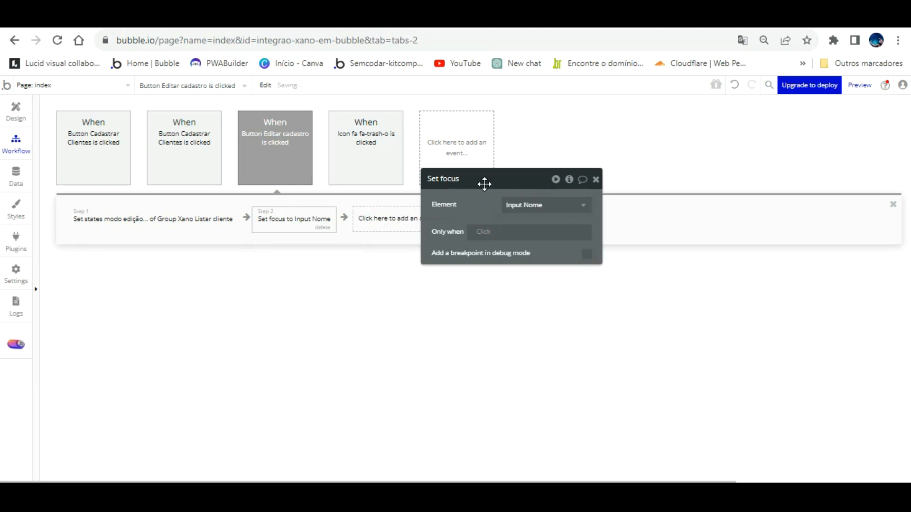
- Reload the app preview to load the latest version
key(ctrl+Tab)
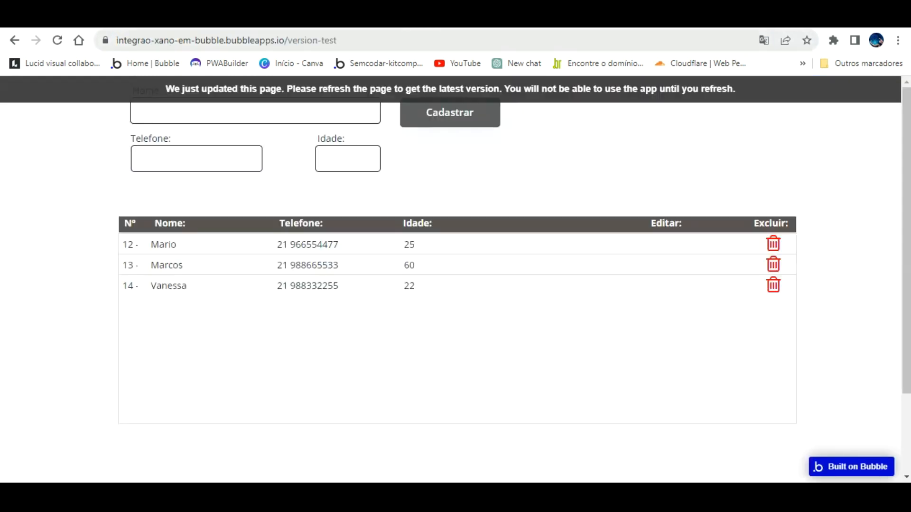
click(383, 88)
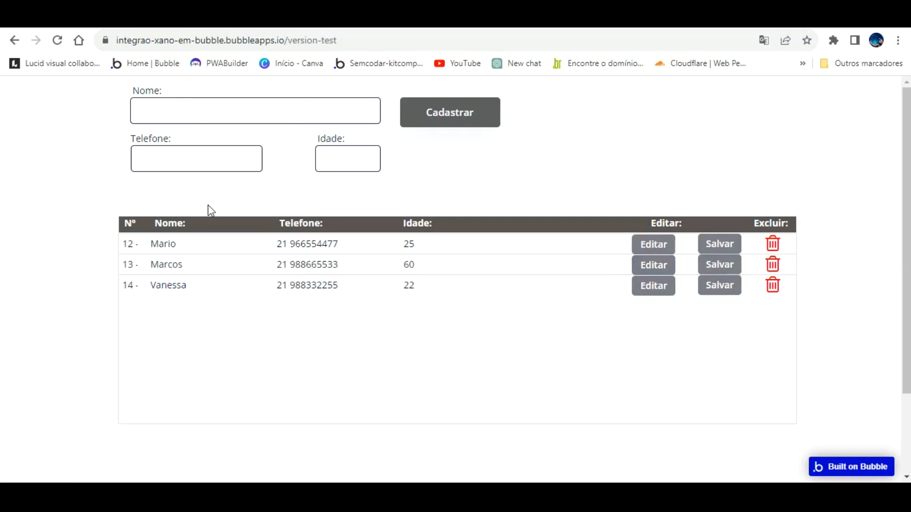
click(168, 264)
drag(148, 237, 159, 239)
click(178, 264)
- Put row 12 into edit mode and try its Nome, Telefone and Idade fields
click(652, 244)
click(214, 244)
click(316, 246)
click(472, 241)
click(199, 241)
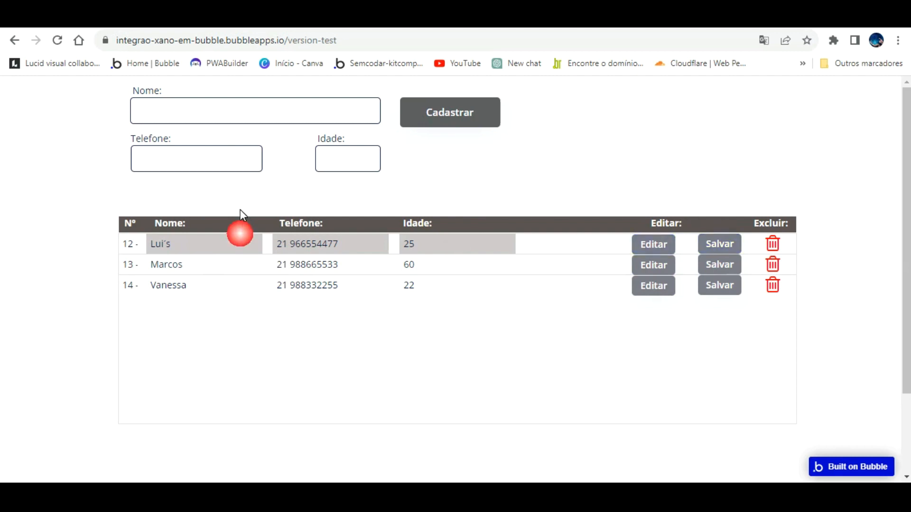
- Reload the preview, put row 12 into edit mode again, and return to the editor
click(58, 40)
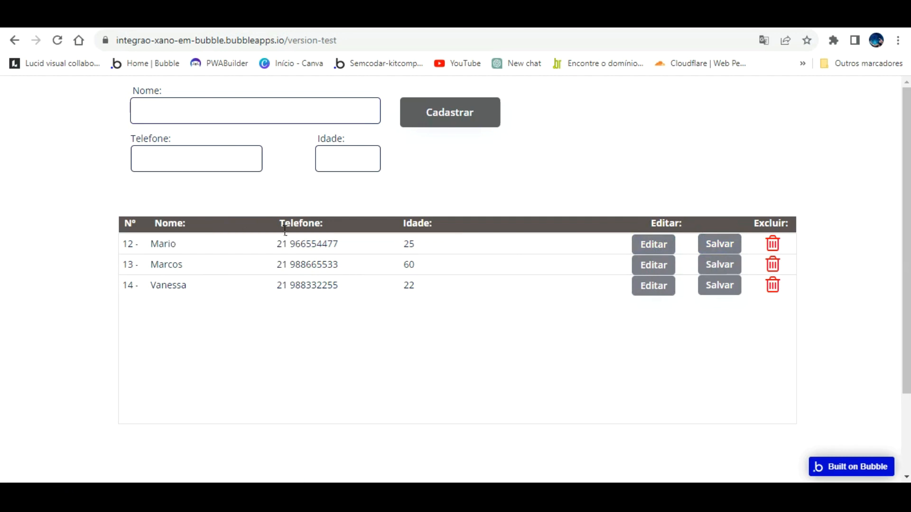
click(657, 243)
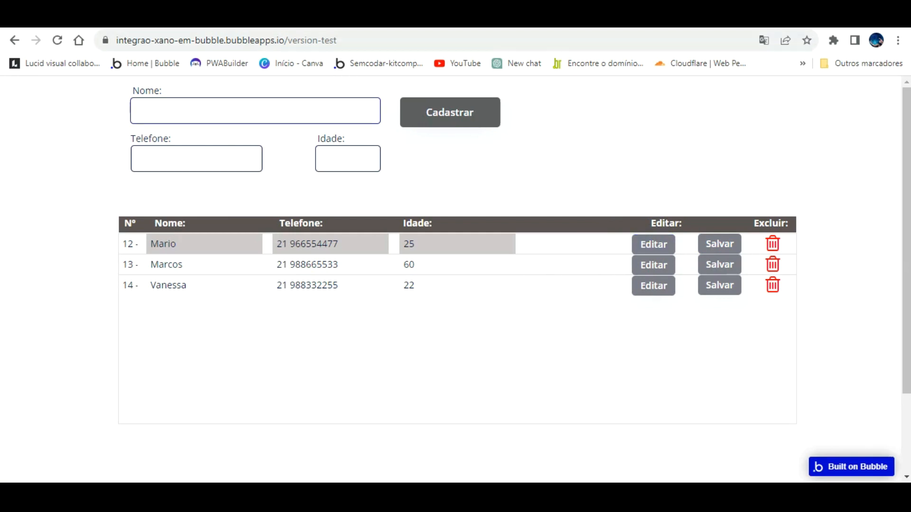
key(ctrl+shift+Tab)
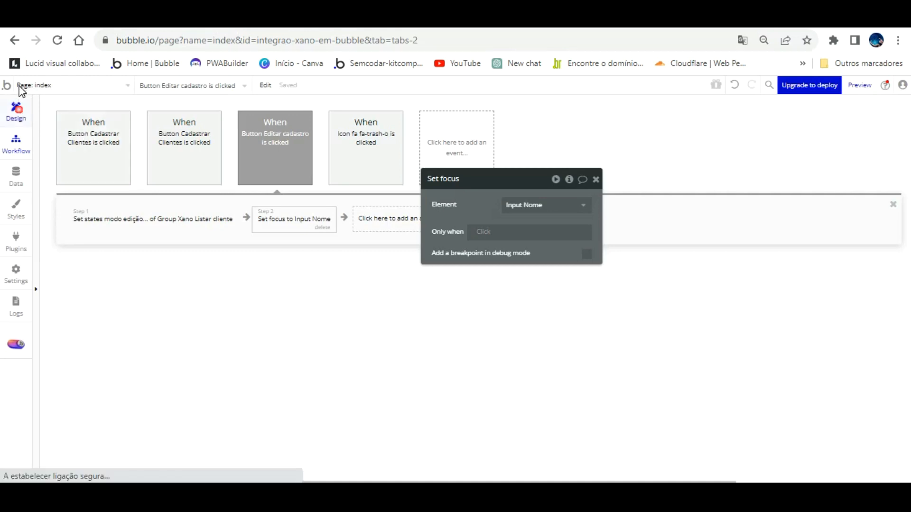
- Add a 'Button Salvar cadastro is clicked' workflow from the Salvar button's Appearance tab
click(16, 110)
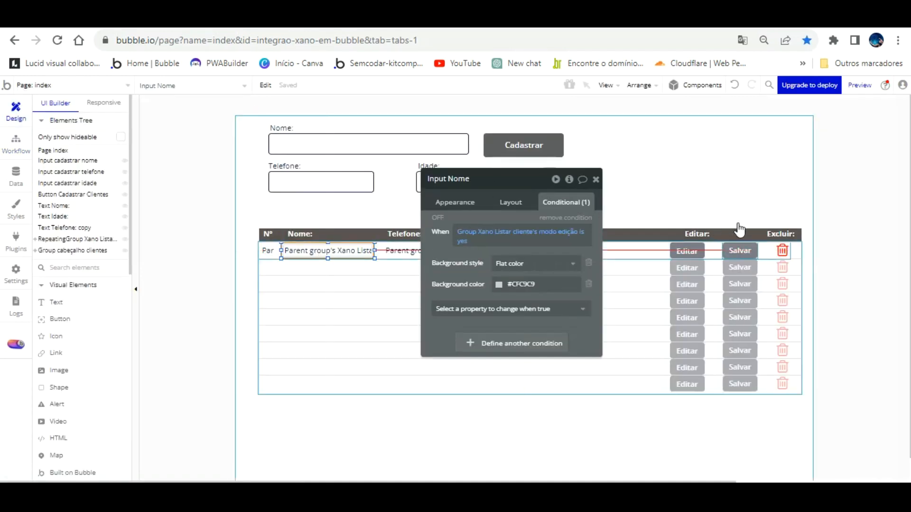
click(739, 248)
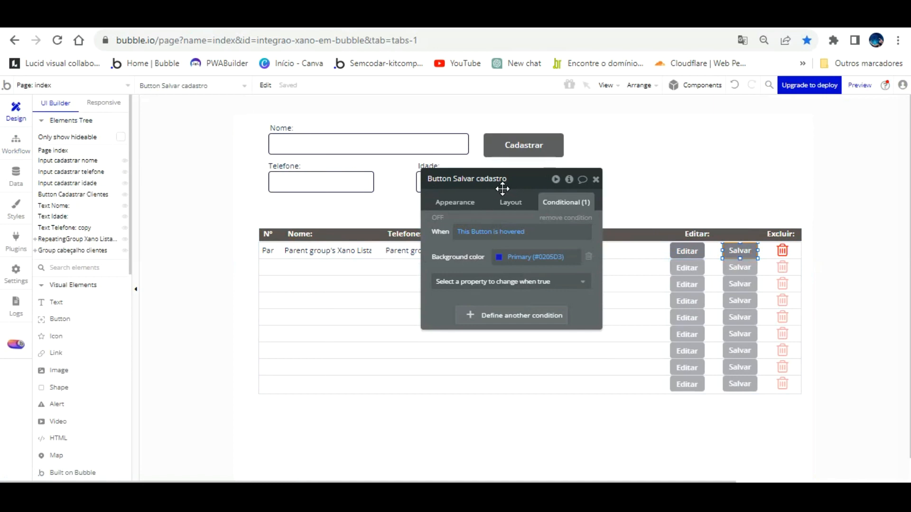
click(456, 203)
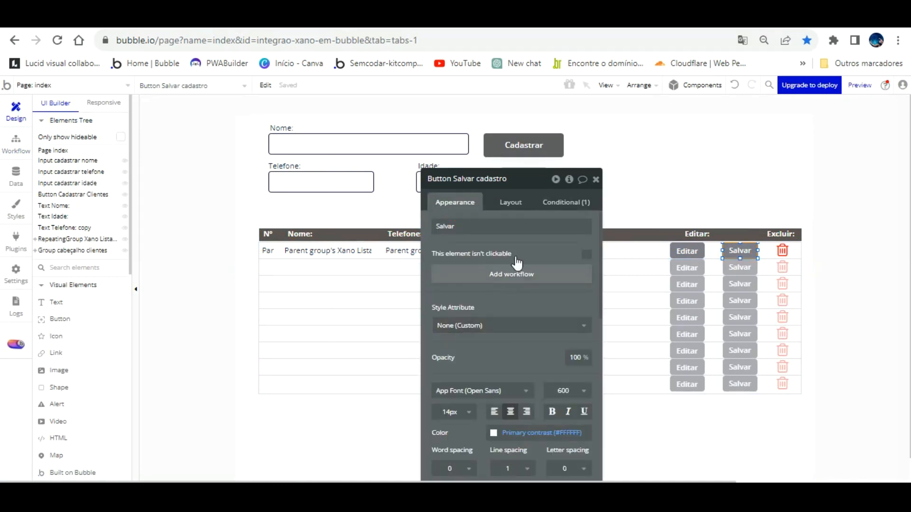
click(513, 274)
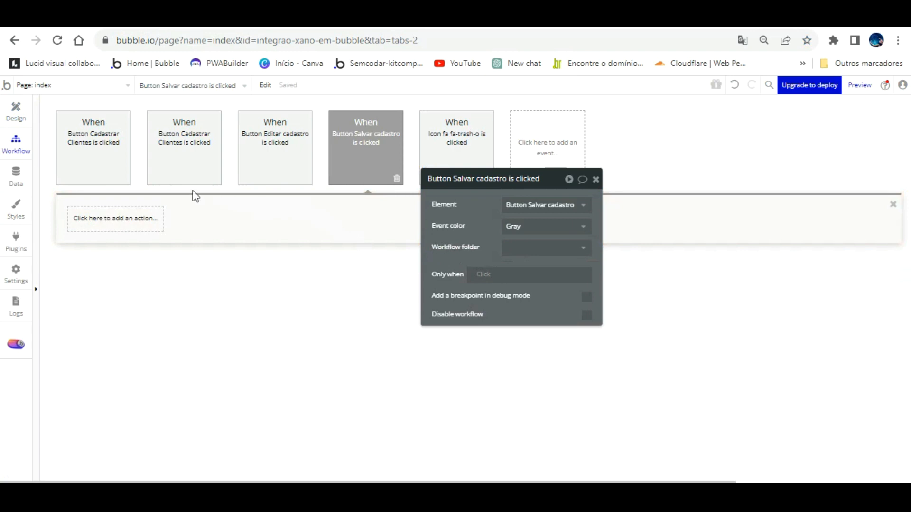
- Add the Xano Atualizar dados clientes action with its path set to Parent group's id
click(137, 197)
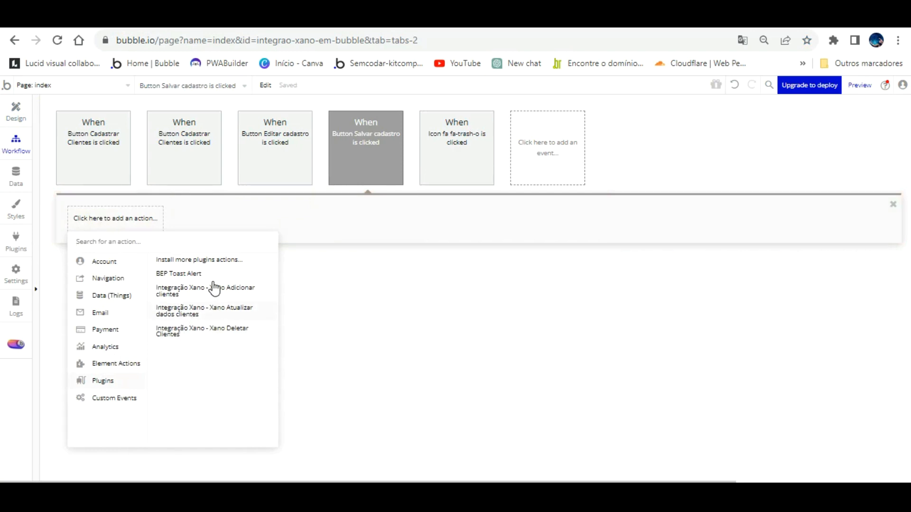
click(214, 310)
click(511, 205)
click(637, 205)
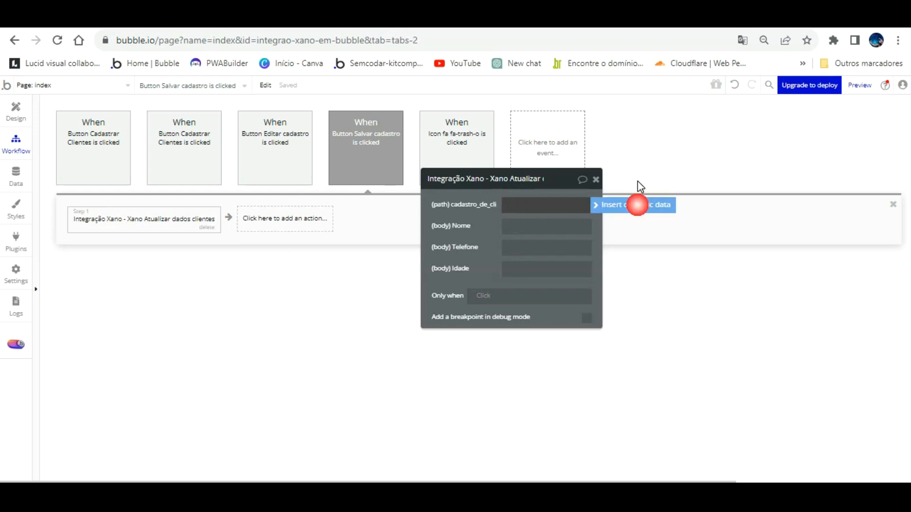
click(592, 261)
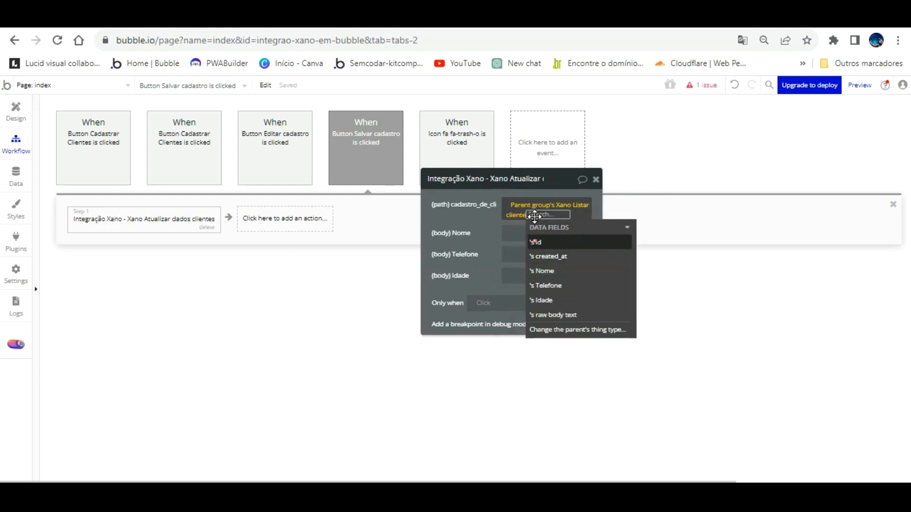
click(535, 242)
click(492, 173)
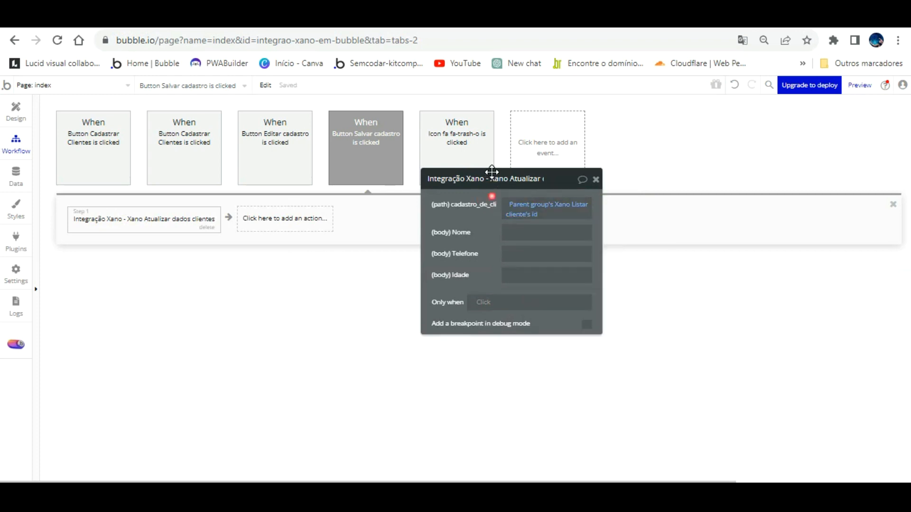
- Set the action's Nome field to Input Nome's value
click(519, 232)
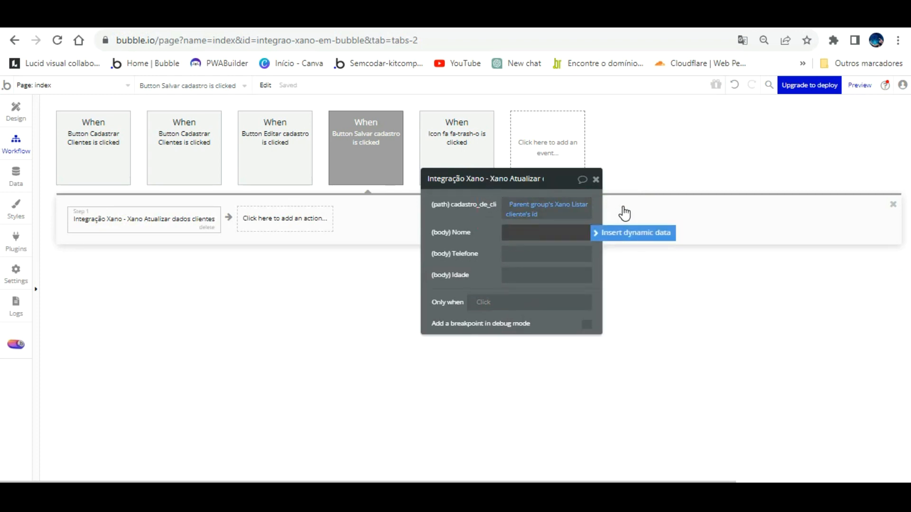
click(622, 232)
scroll(576, 327, down, 3)
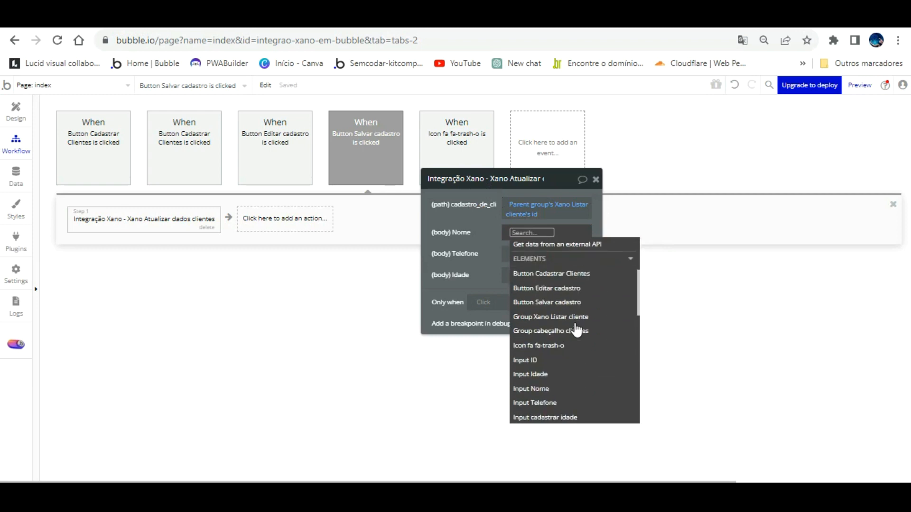
click(577, 389)
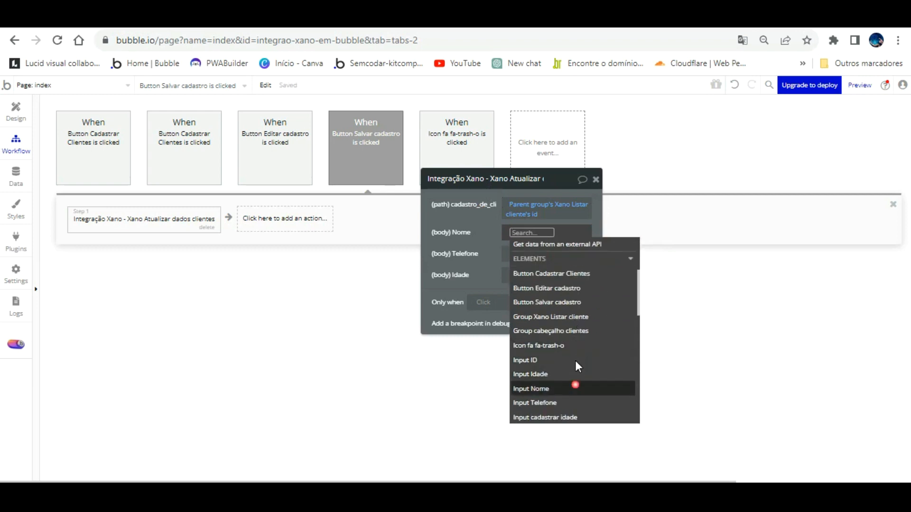
click(527, 267)
click(497, 213)
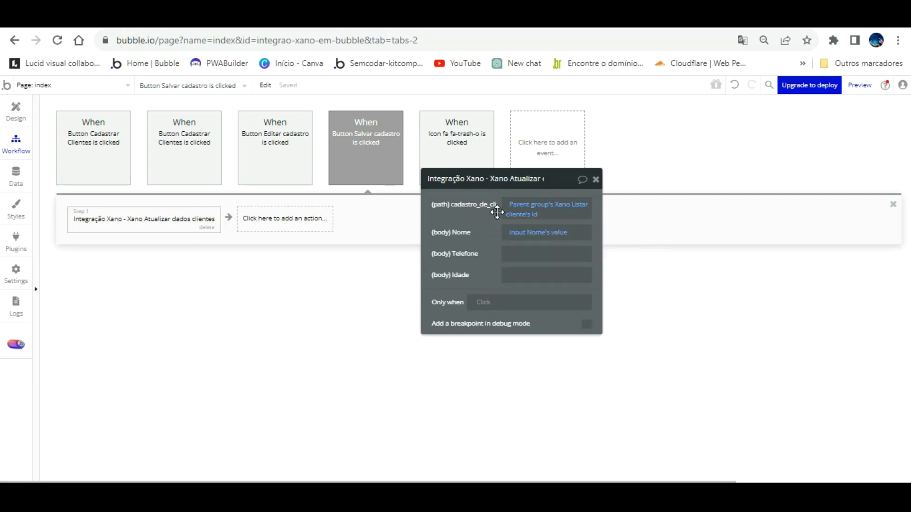
- Set the action's Telefone field to Input Telefone's value
click(509, 246)
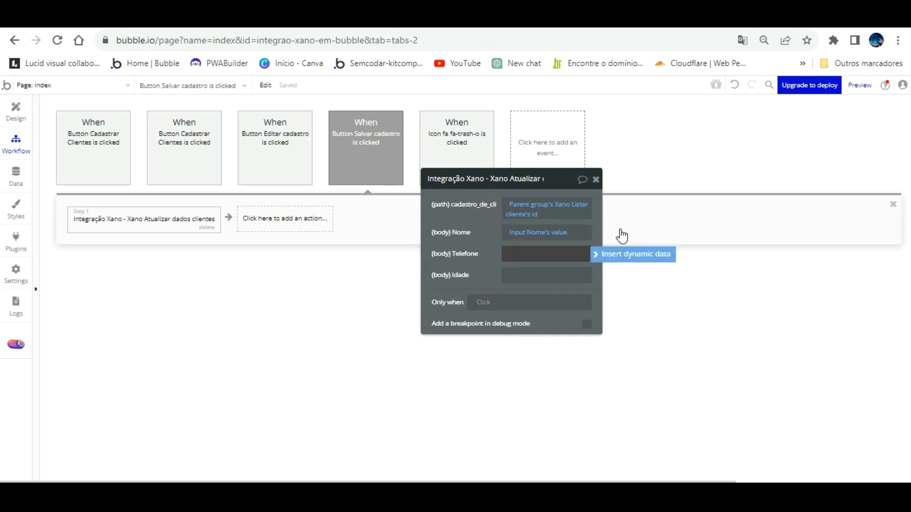
click(628, 254)
scroll(595, 332, down, 3)
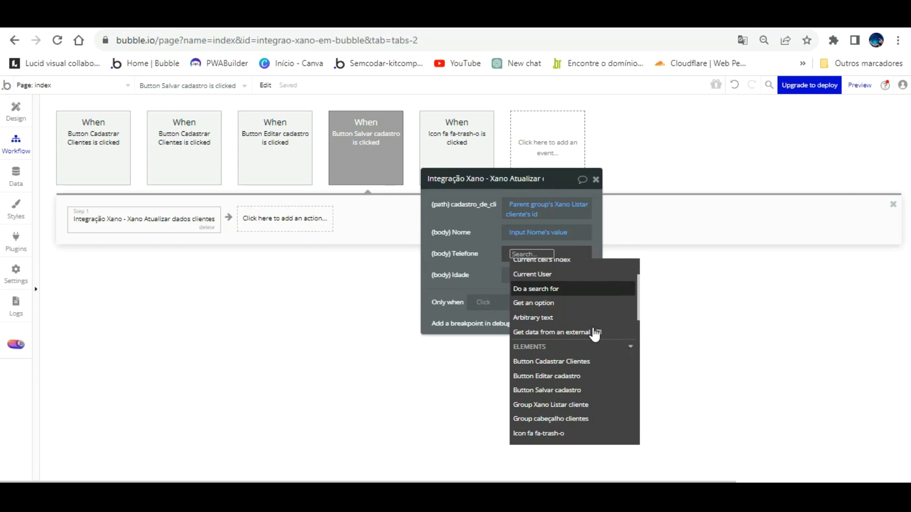
scroll(595, 334, down, 3)
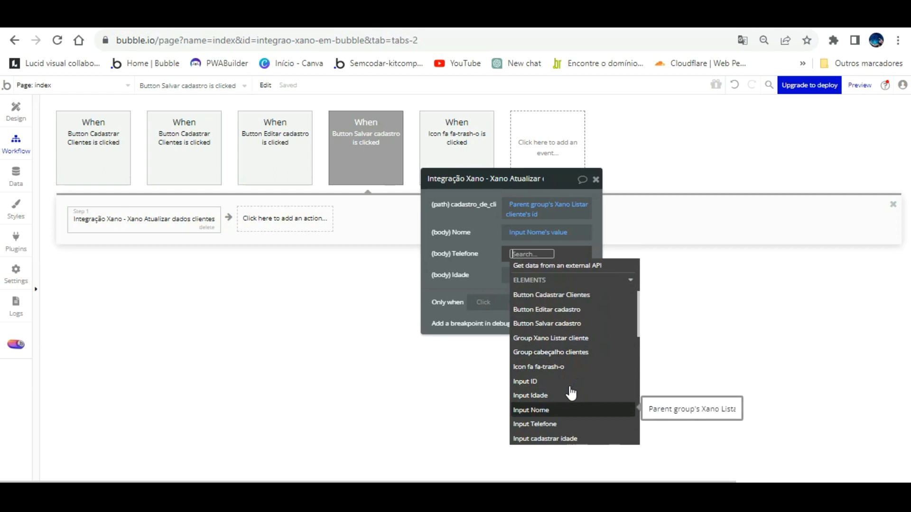
key(Return)
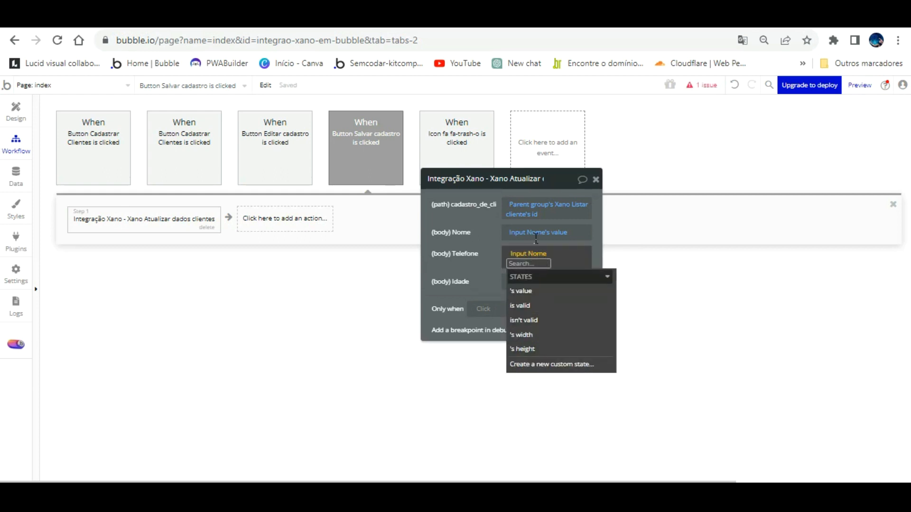
click(530, 253)
scroll(564, 380, down, 5)
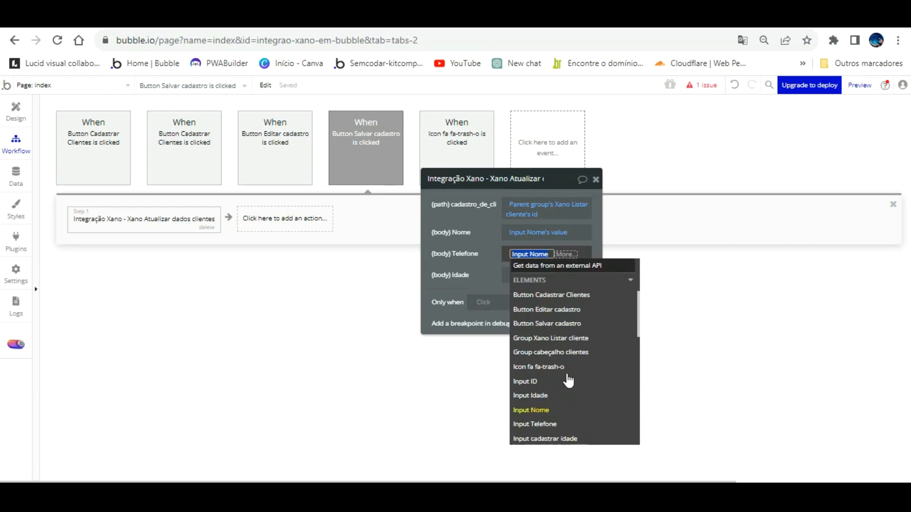
click(563, 422)
click(532, 290)
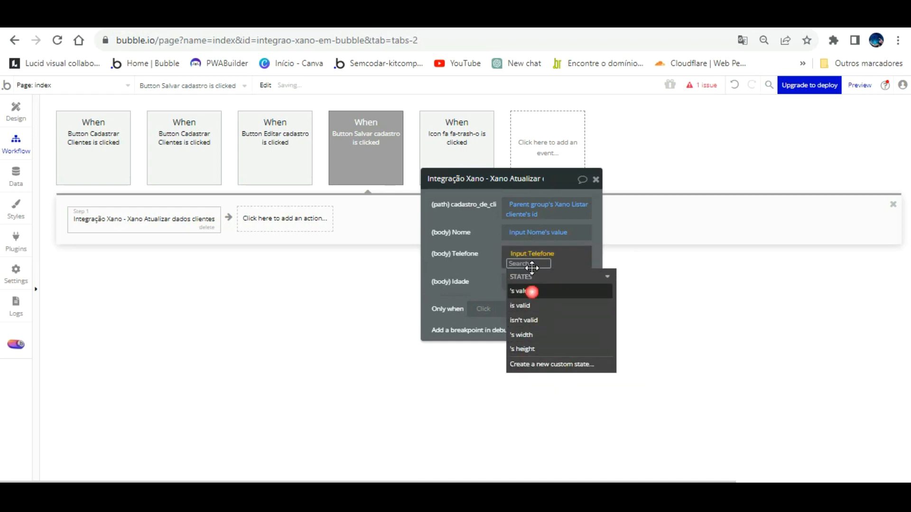
- Set the action's Idade field to Input Idade's value
click(512, 278)
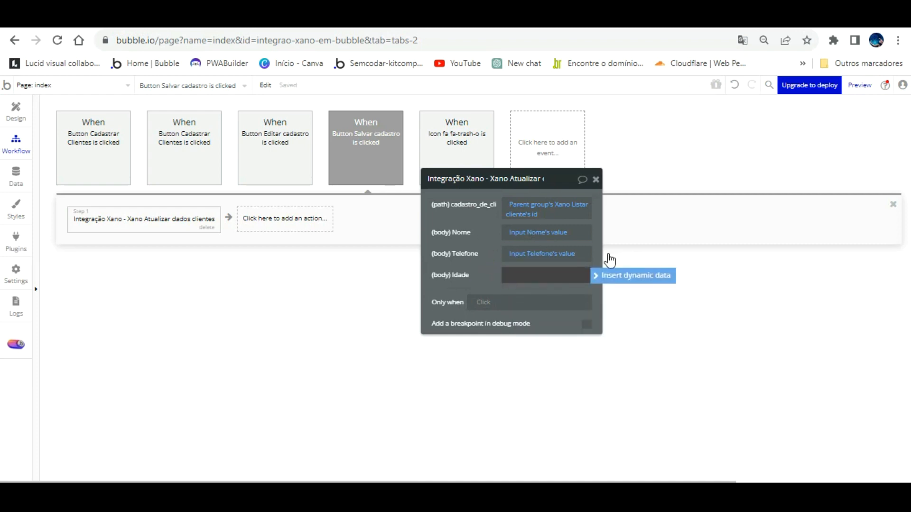
click(622, 275)
scroll(614, 396, down, 4)
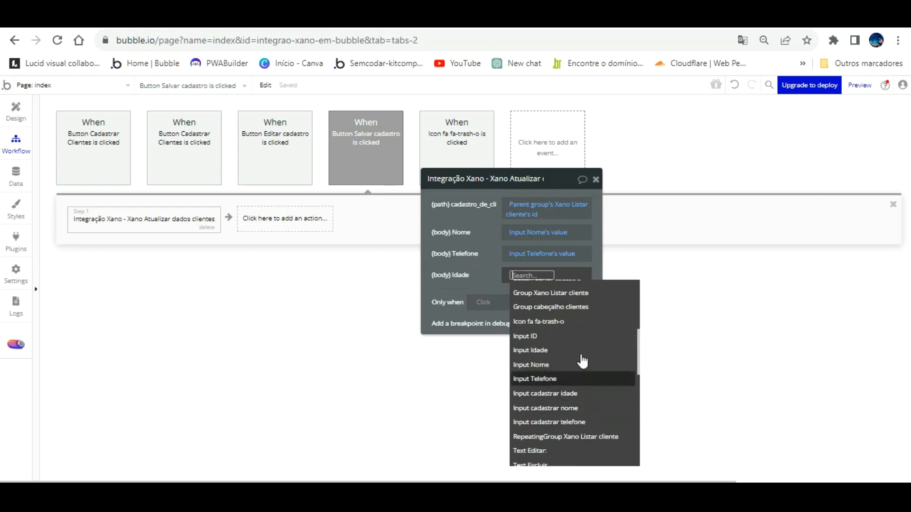
click(566, 350)
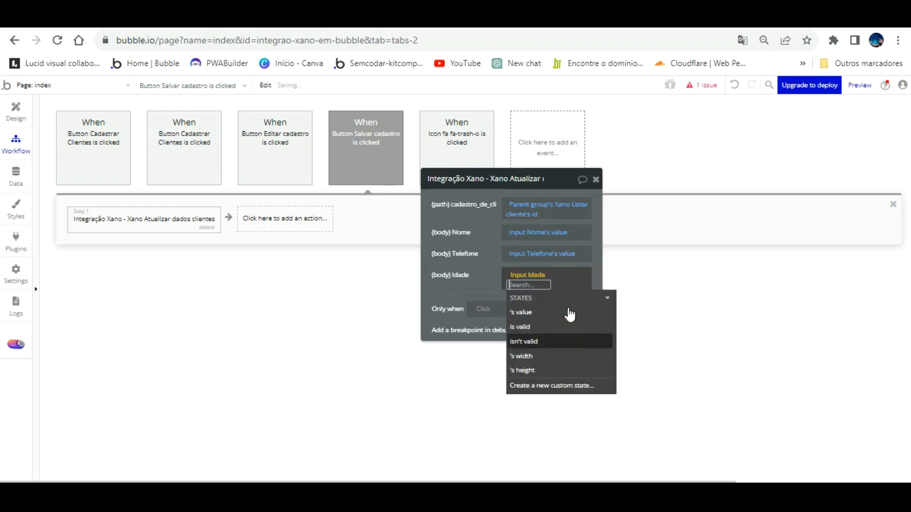
click(560, 296)
click(496, 264)
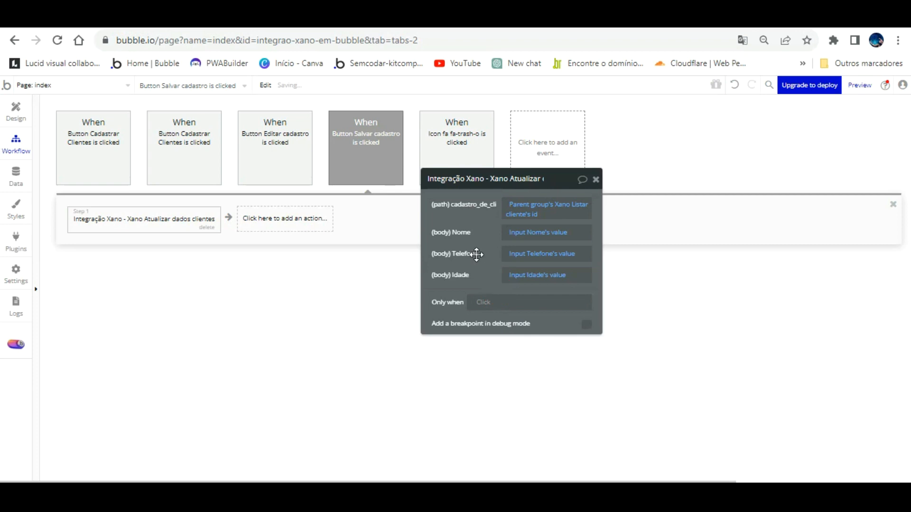
click(276, 217)
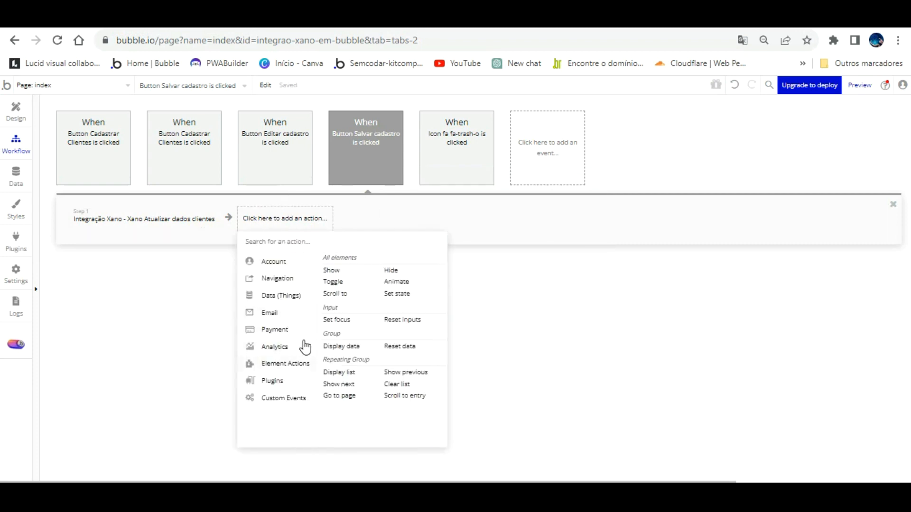
- Add a Set state step setting Group Xano Listar cliente's modo edição to no
click(396, 293)
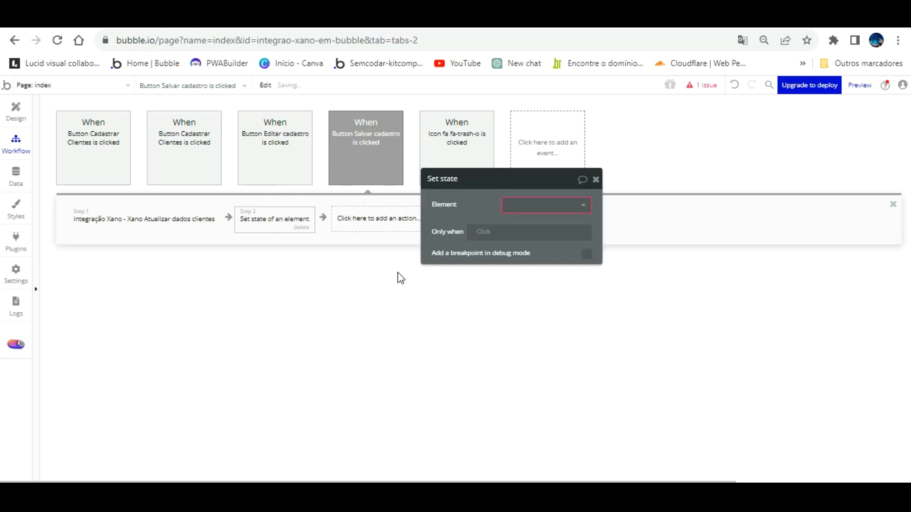
click(539, 205)
click(545, 254)
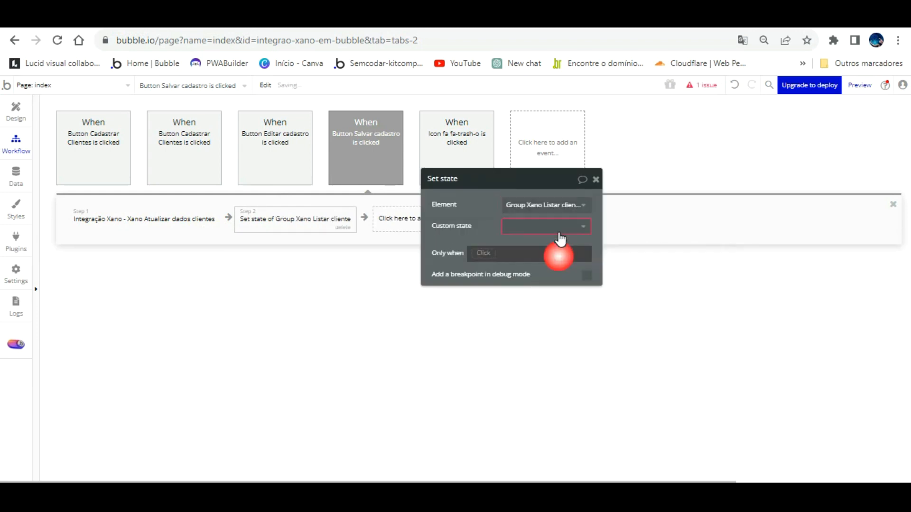
click(546, 226)
click(540, 243)
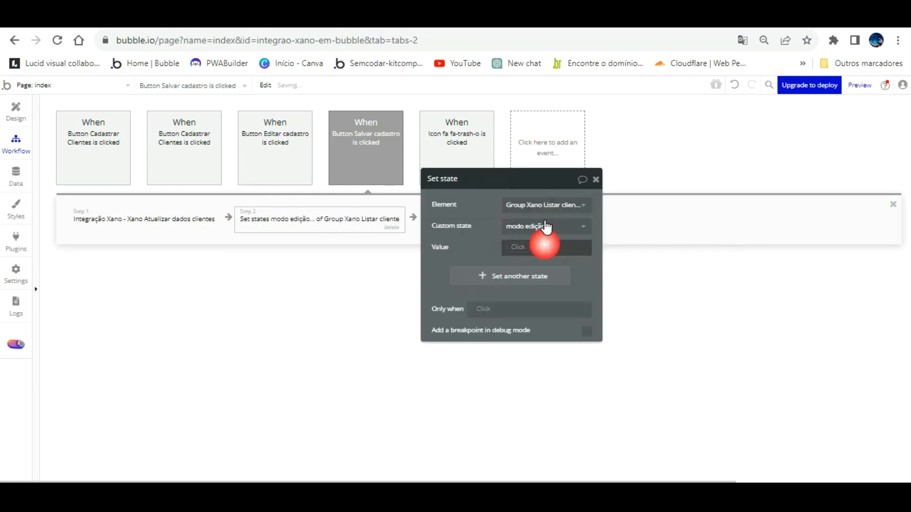
click(542, 246)
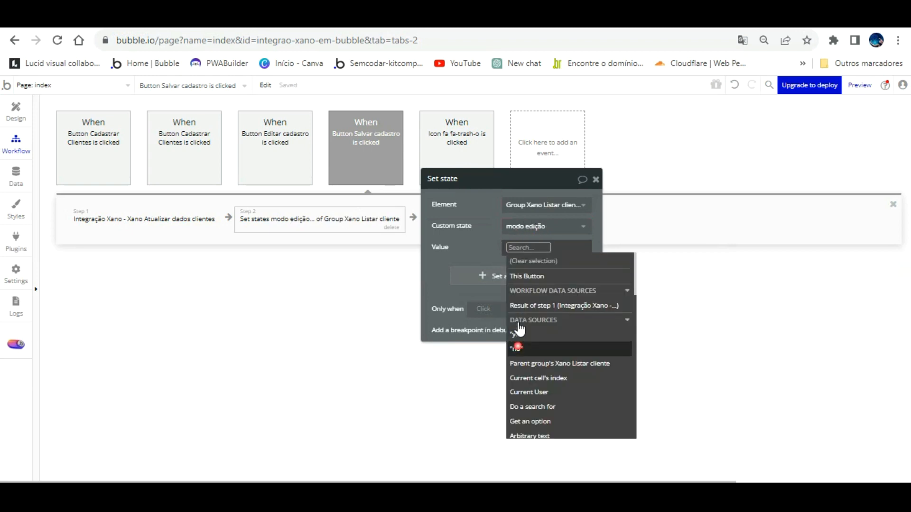
click(517, 348)
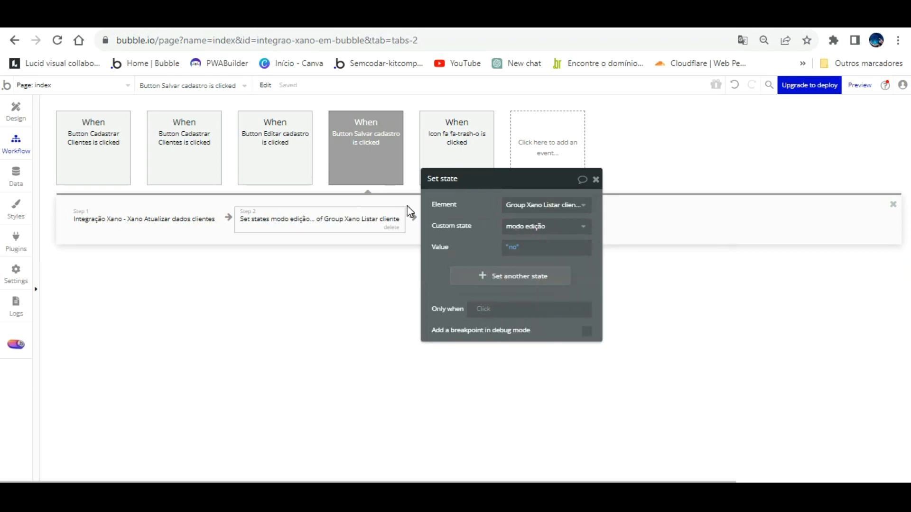
- Add Refresh the page as step 3 and search actions for 'bep'
drag(464, 228, 625, 229)
click(472, 218)
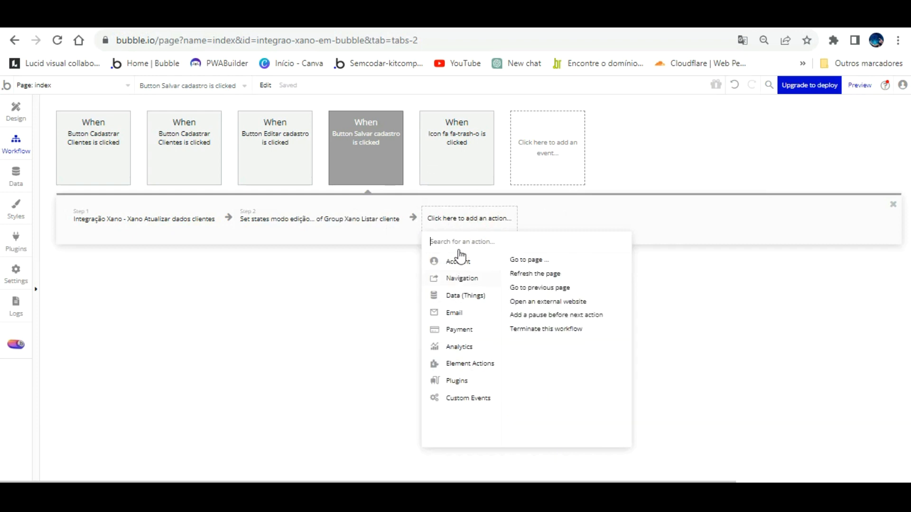
click(536, 275)
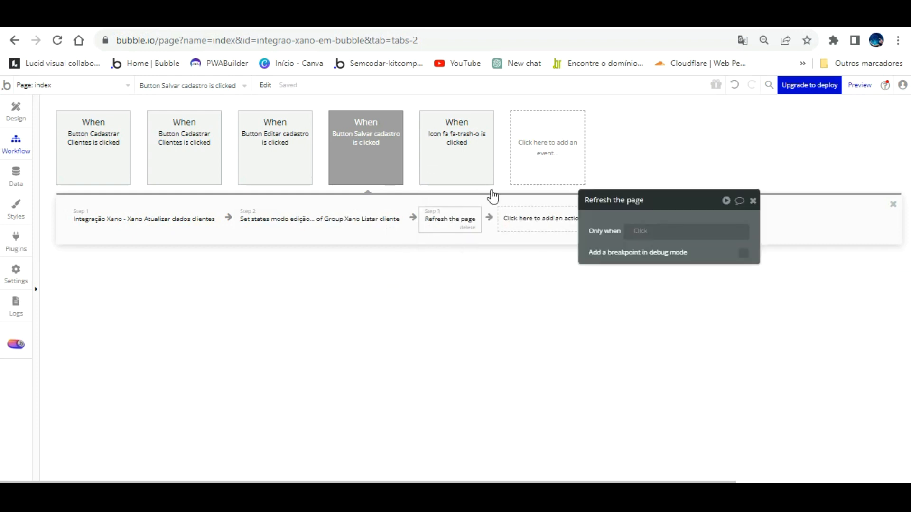
click(548, 212)
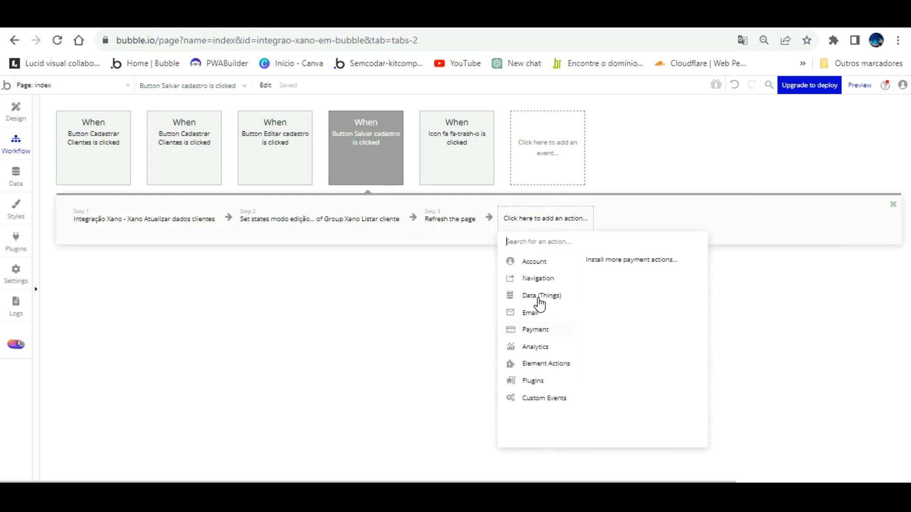
text(bep)
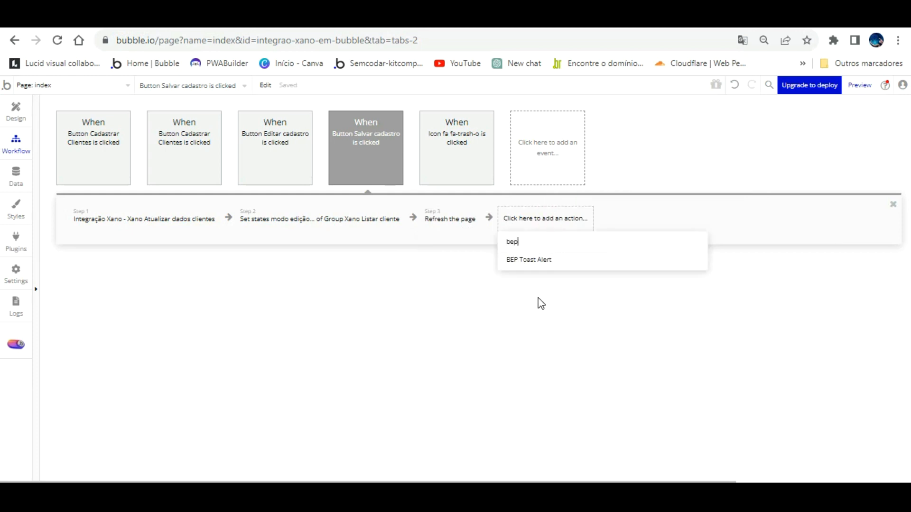
- Add a BEP Toast Alert saying 'Cliente atualizado!' with a 3000 ms timeout
click(531, 259)
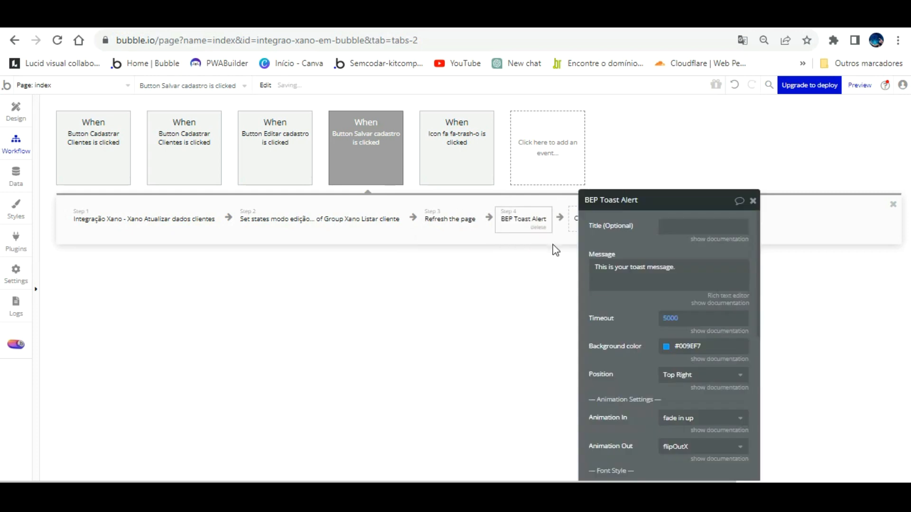
click(654, 269)
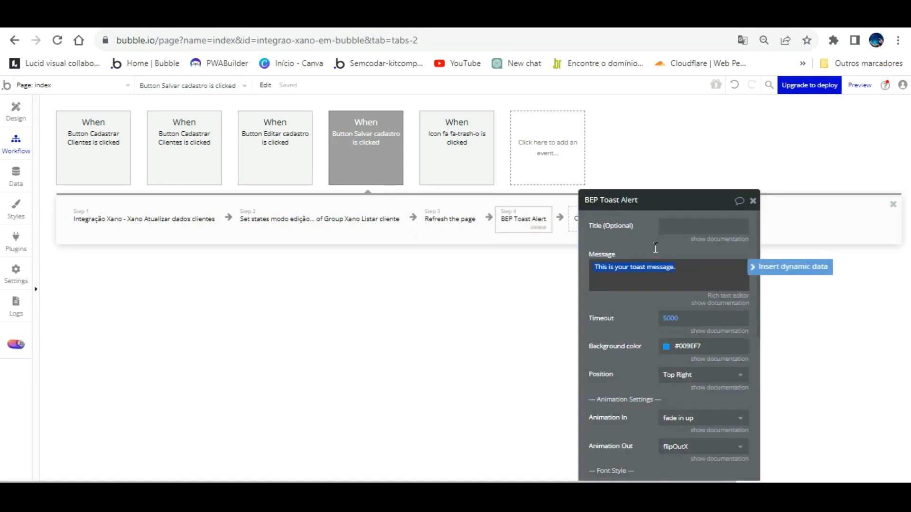
text(Cliente atualizado!)
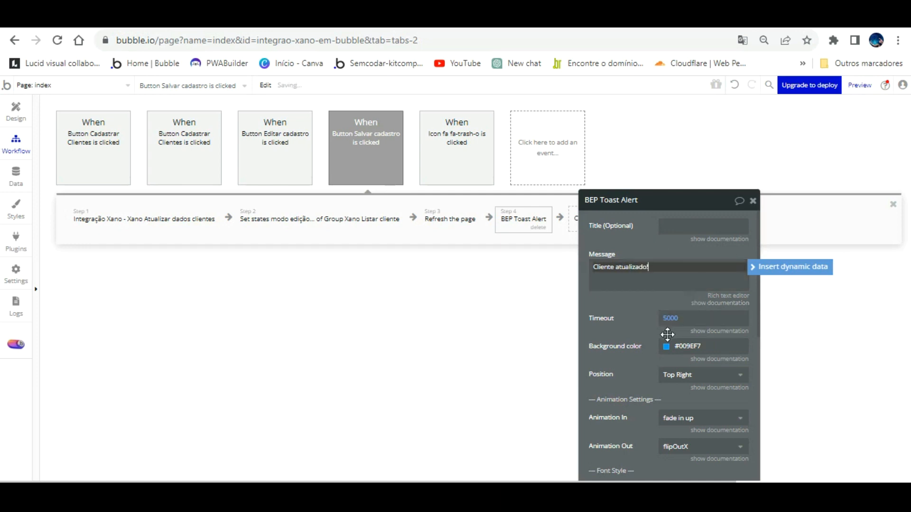
click(669, 317)
text(30000)
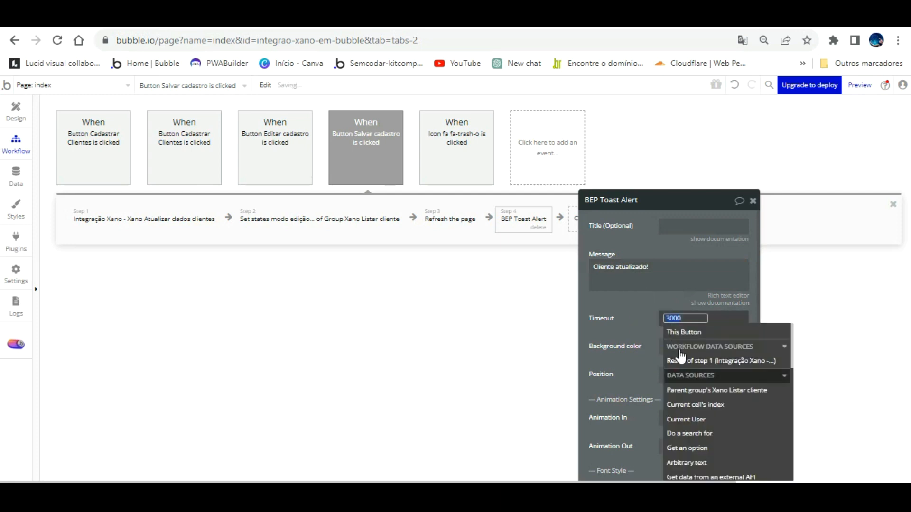
click(630, 346)
- Position the toast at Center with message font size 26, then view the preview
click(690, 375)
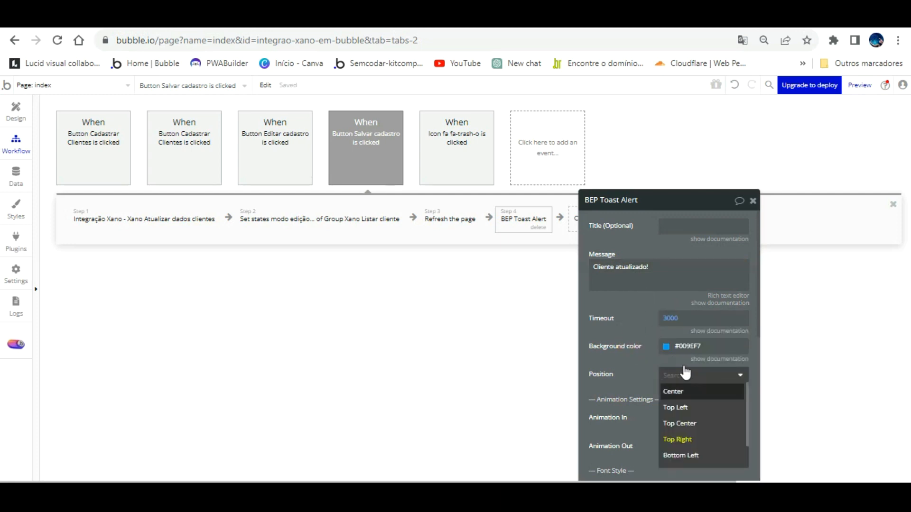
click(678, 391)
scroll(657, 355, down, 5)
click(663, 365)
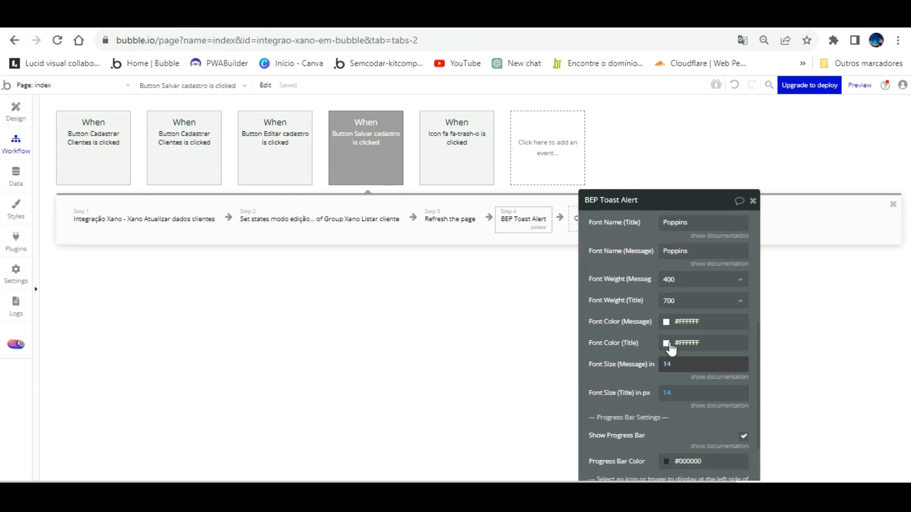
text(26)
click(507, 309)
click(378, 19)
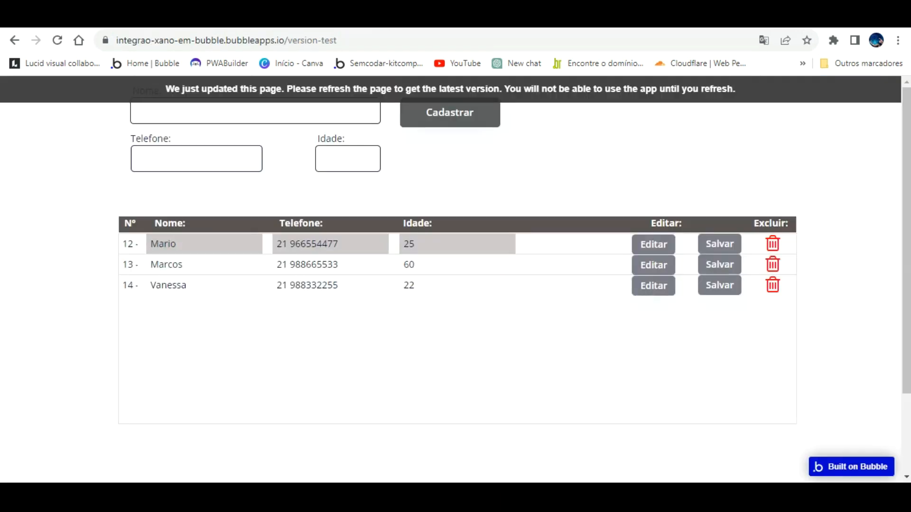
- In the reloaded preview, change client 13 to Anderson, age 47, and save it
click(374, 89)
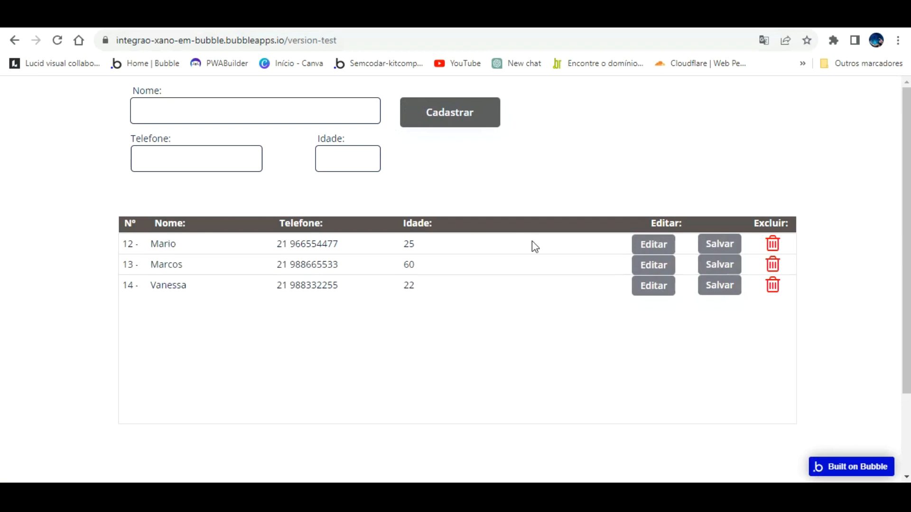
click(654, 264)
click(342, 264)
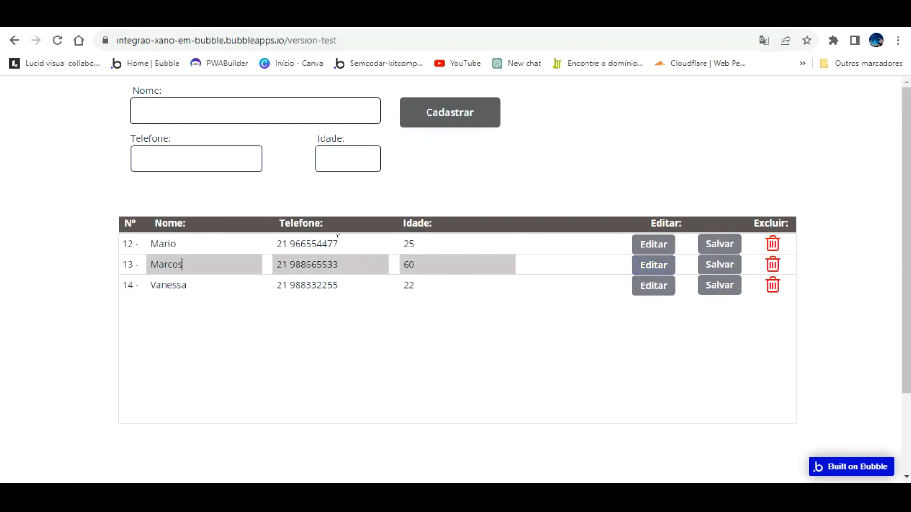
text(Anderson)
key(Tab)
key(Tab)
click(723, 264)
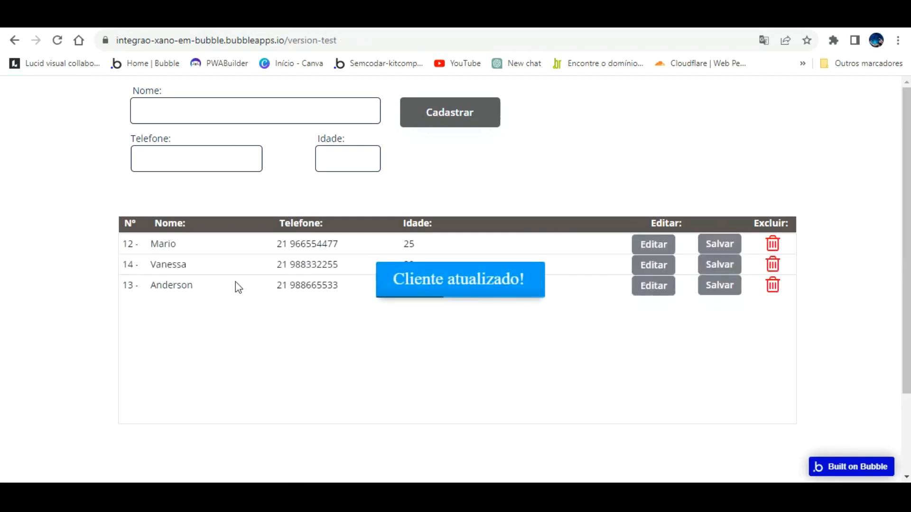
click(377, 334)
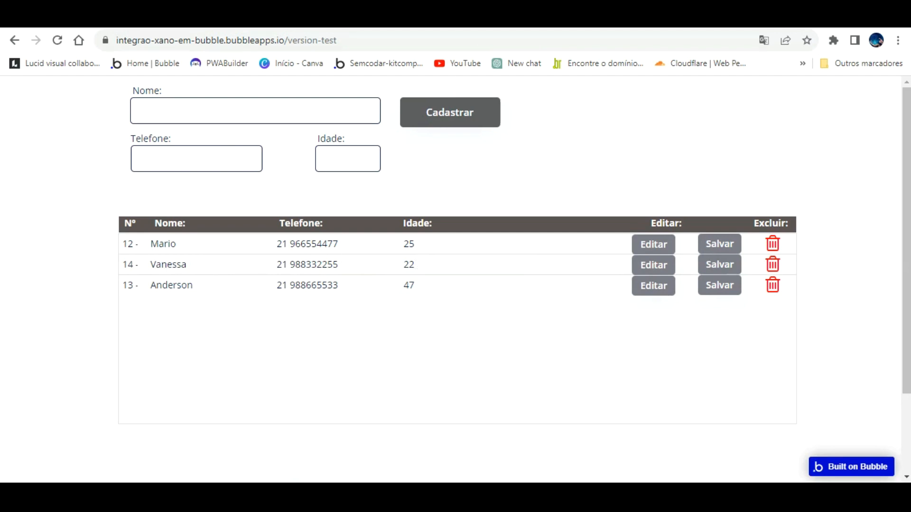
click(303, 18)
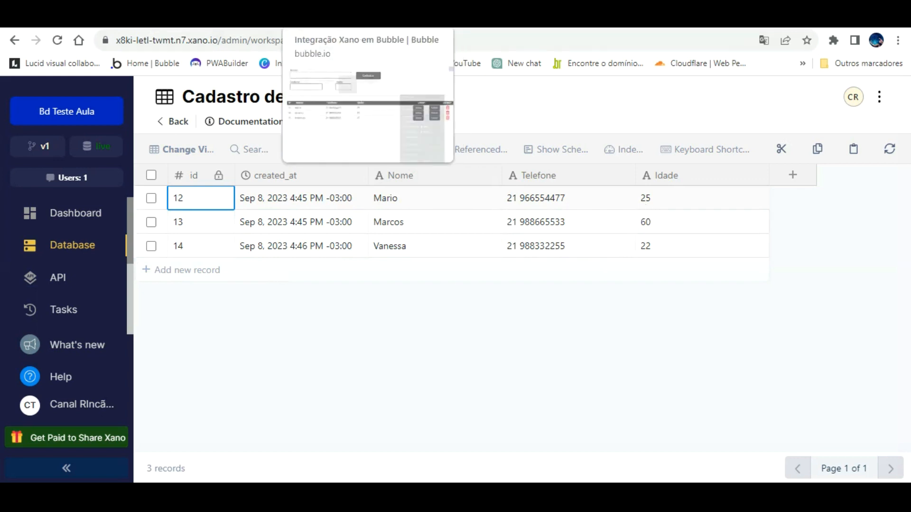
- Reload the Xano table to confirm record 13 reads Anderson, 47, then return to the preview
click(57, 40)
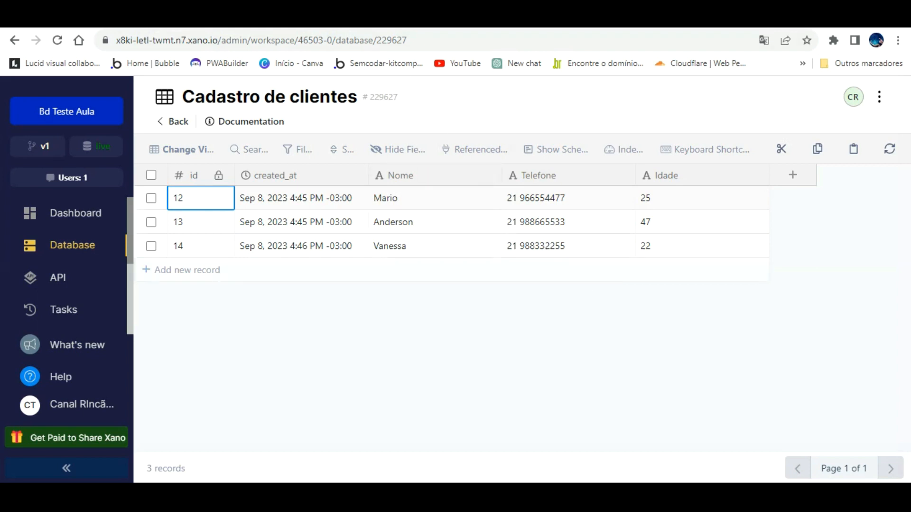
click(375, 19)
click(294, 19)
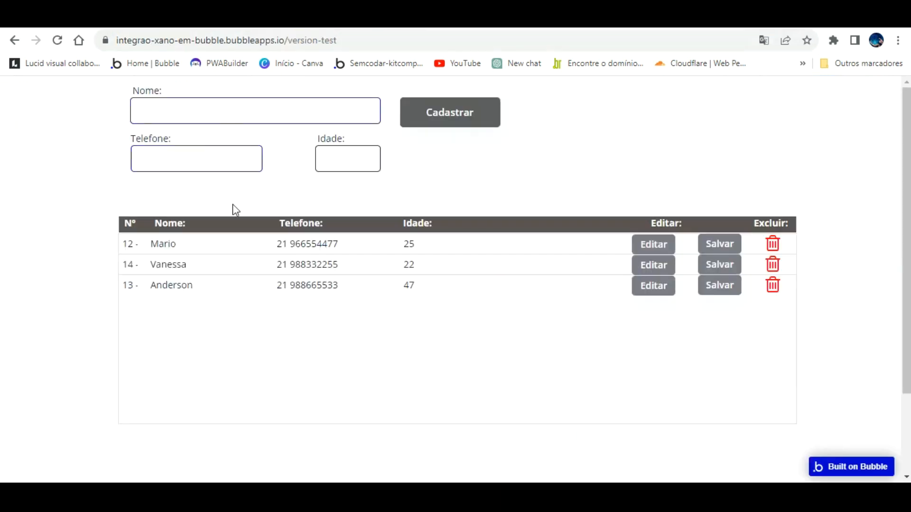
- Set Input ID's initial content to Current cell's index and reload the preview
click(173, 19)
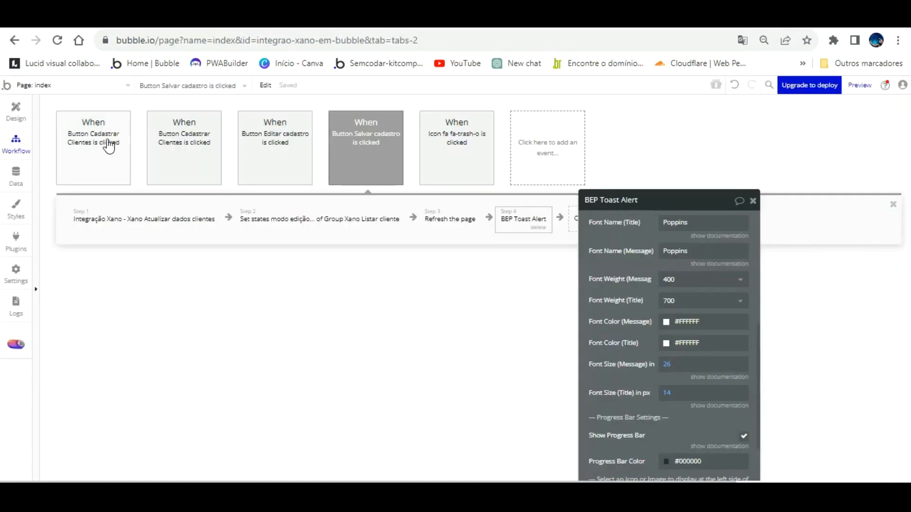
click(20, 110)
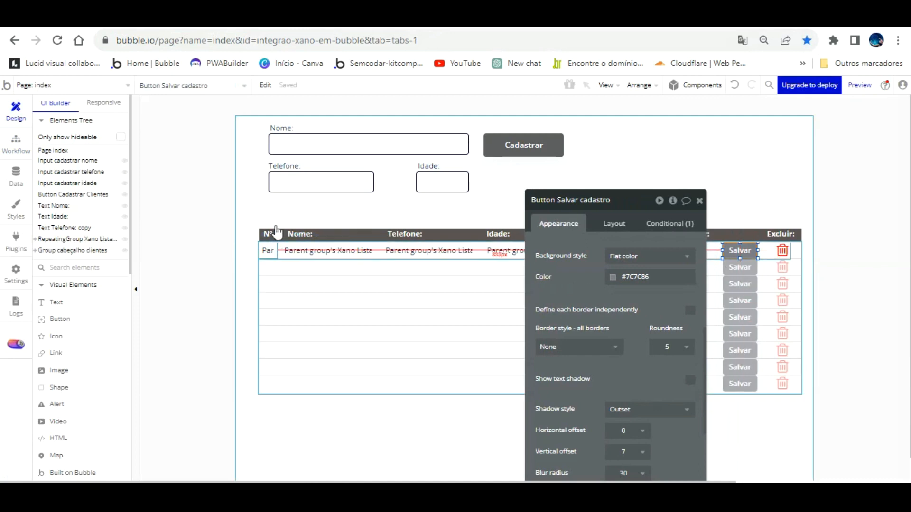
click(269, 249)
scroll(602, 240, up, 5)
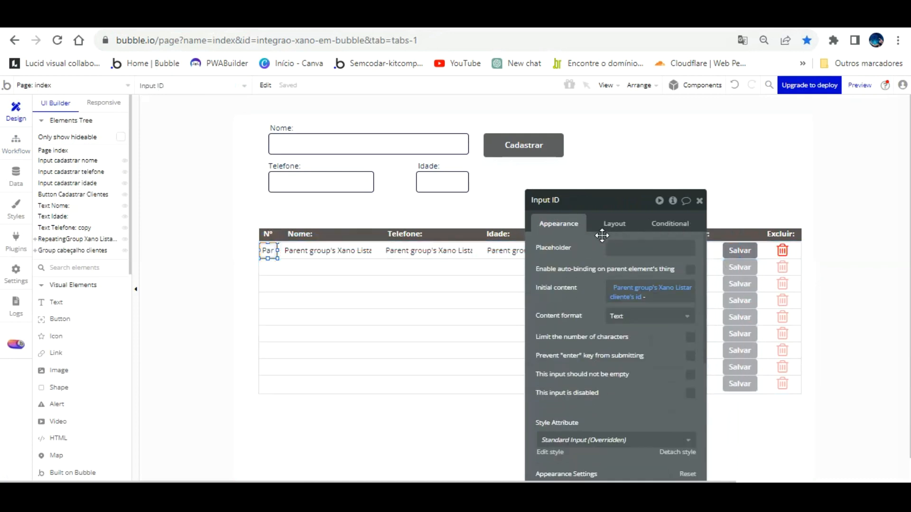
click(630, 290)
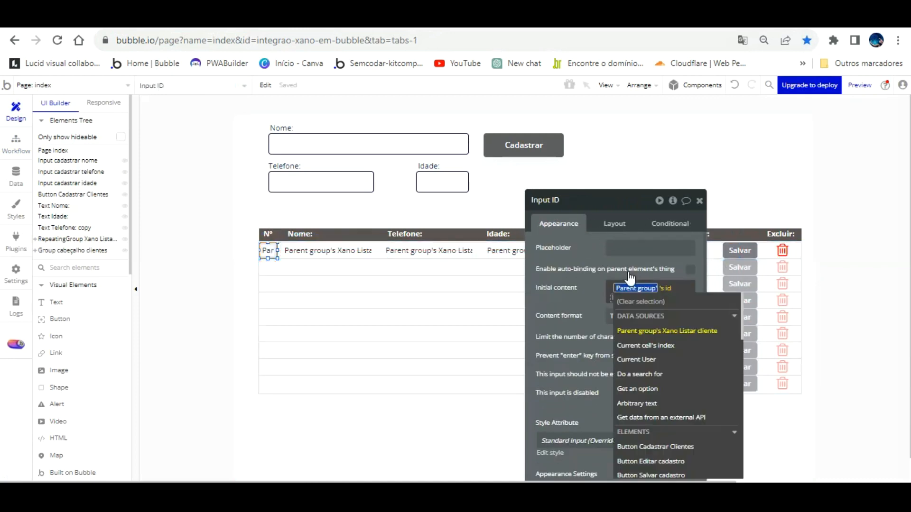
click(630, 327)
click(593, 221)
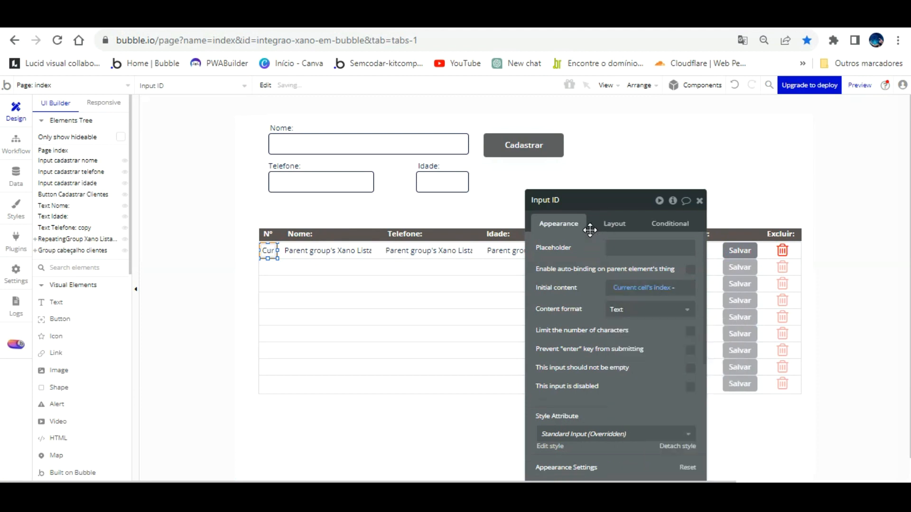
click(391, 20)
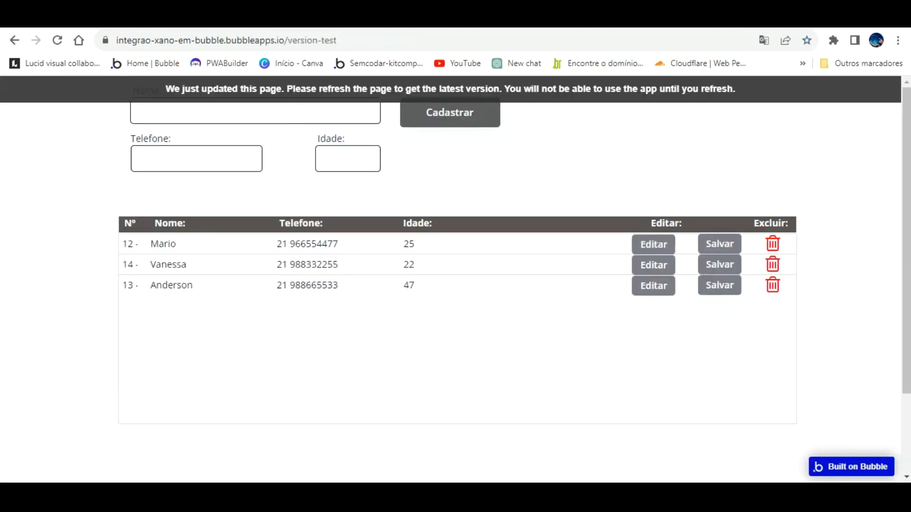
key(F5)
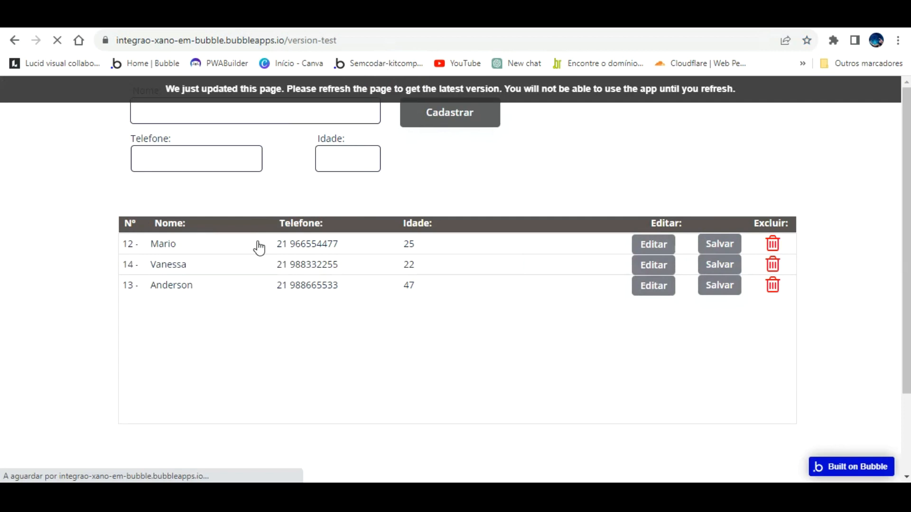